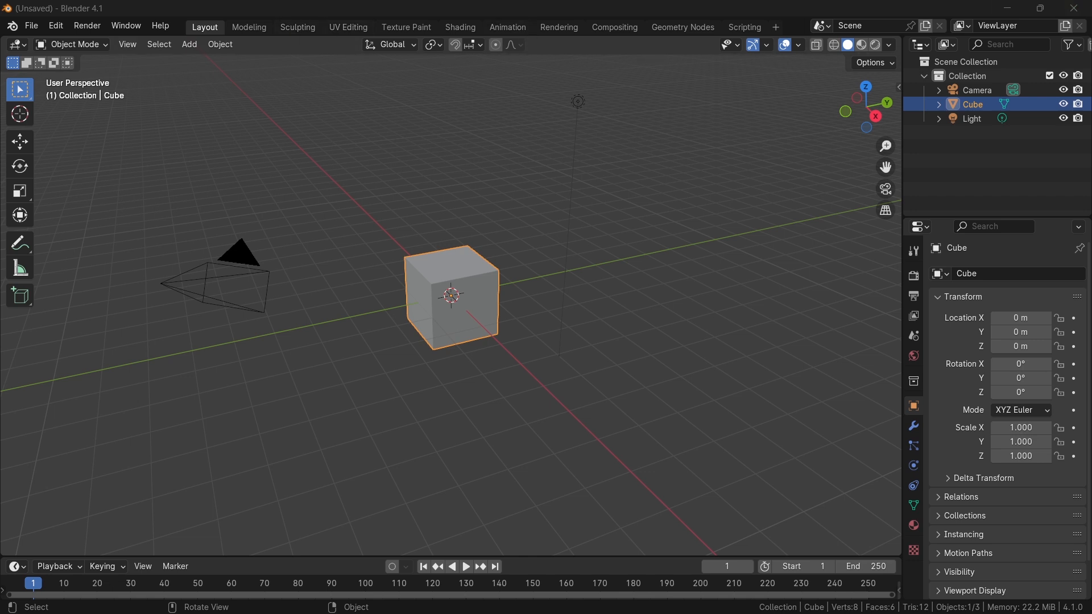
Select the cube and switch to the Geometry Nodes workspace.
click(671, 229)
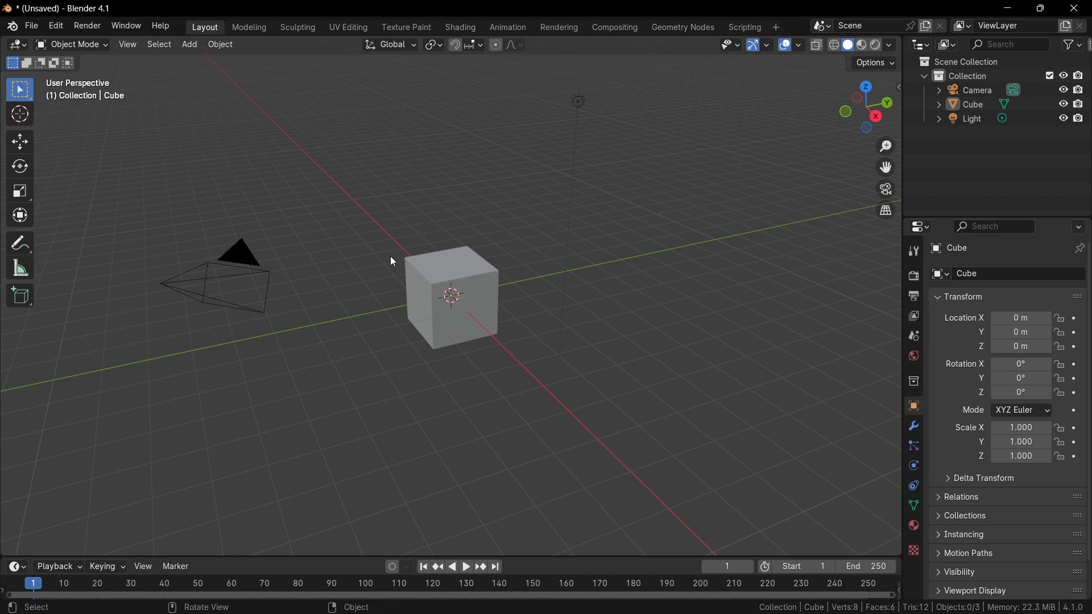
click(432, 257)
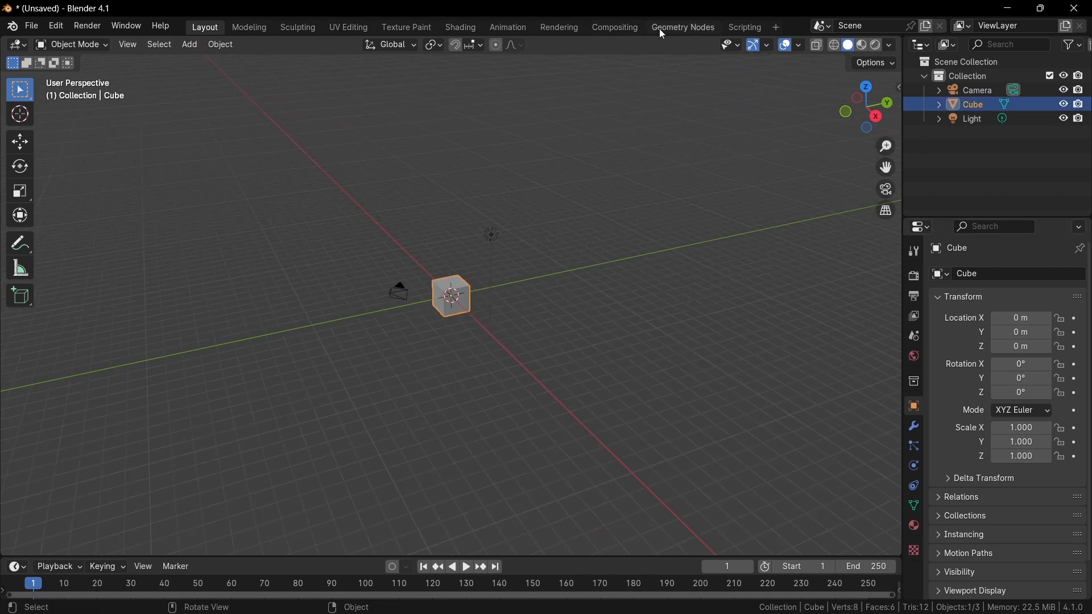
scroll(596, 202, up, 5)
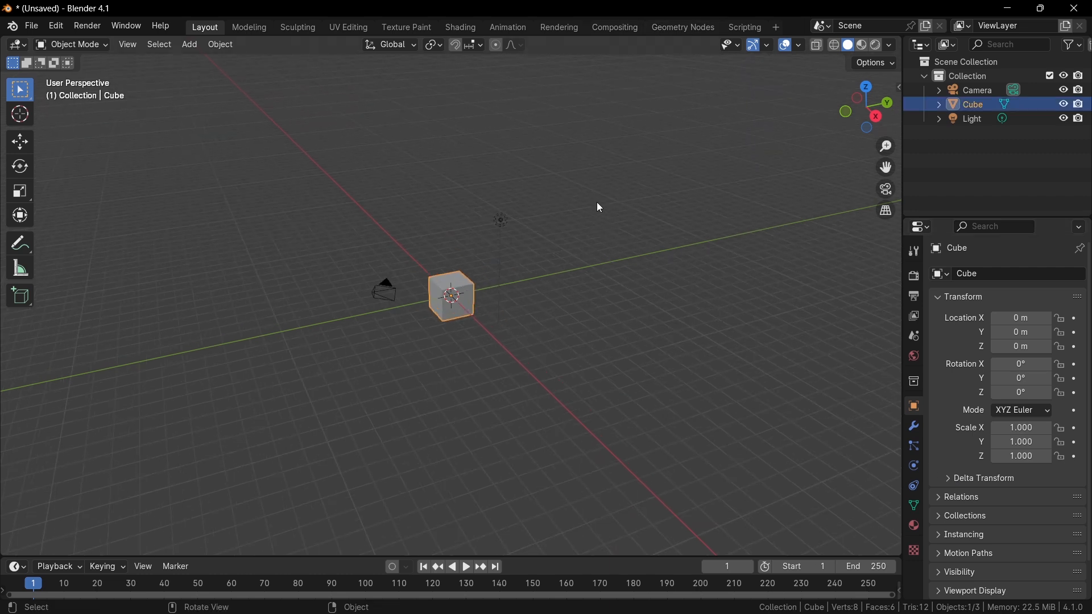
click(694, 34)
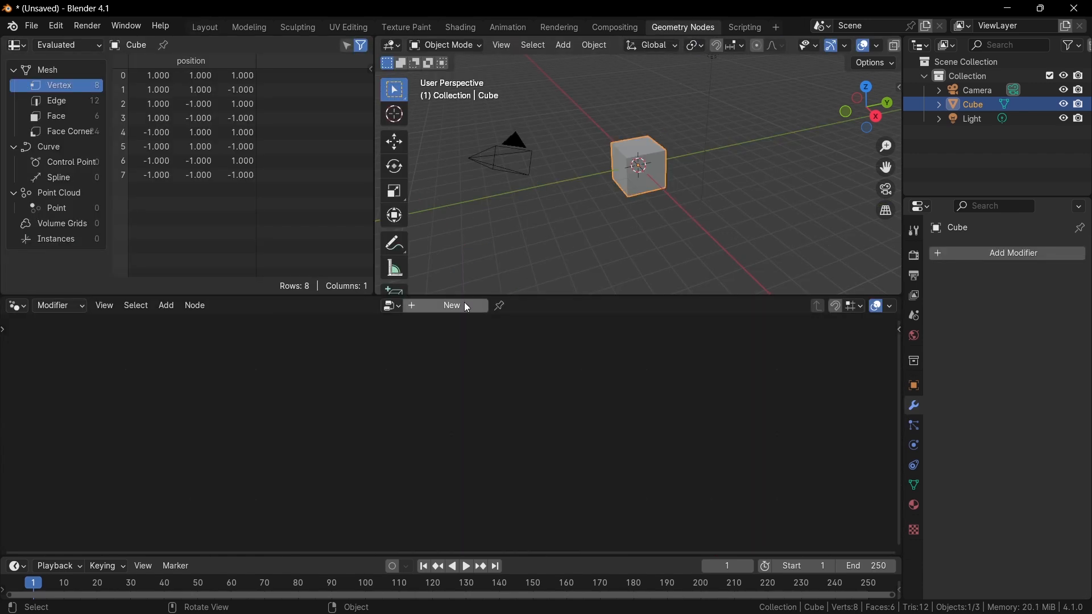
Create a new geometry node tree on the cube and delete its Group Input node.
click(449, 307)
scroll(432, 414, up, 2)
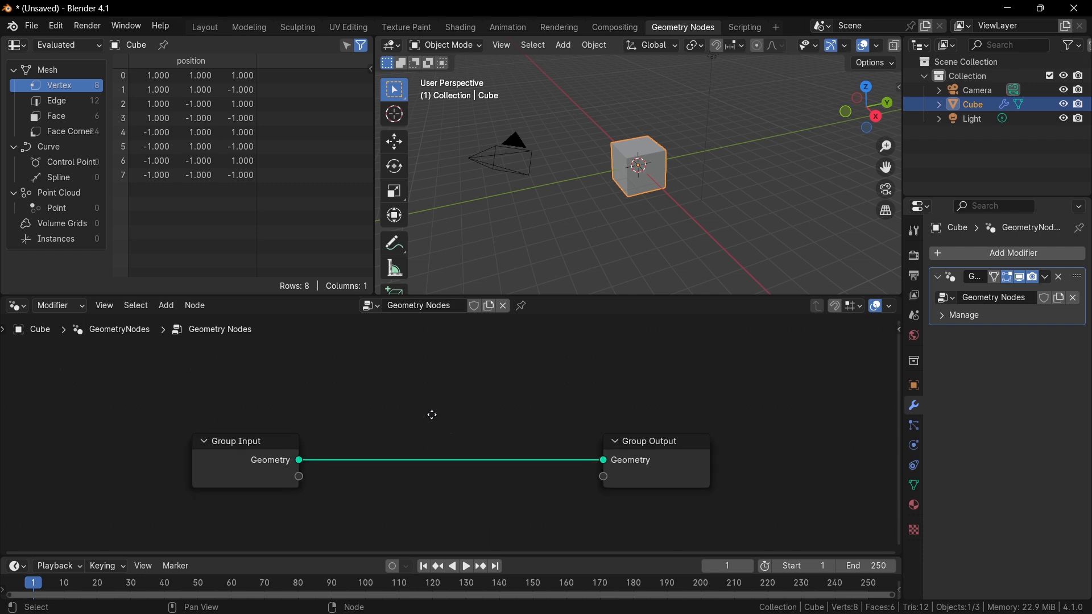
key(x)
Add a Grid node feeding the Group Output geometry.
key(shift+a)
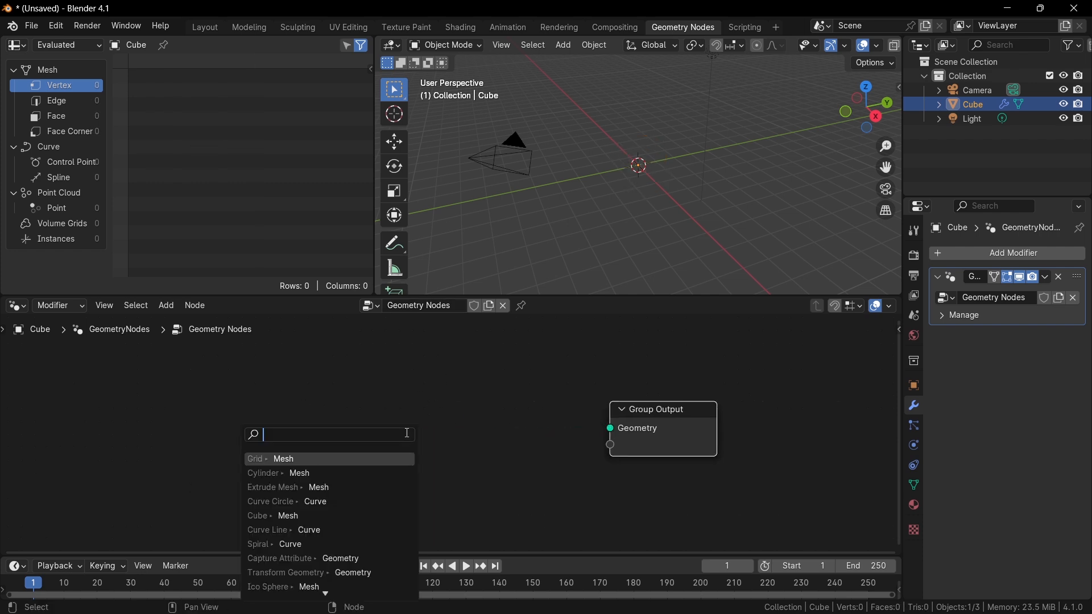
text(grid)
key(Return)
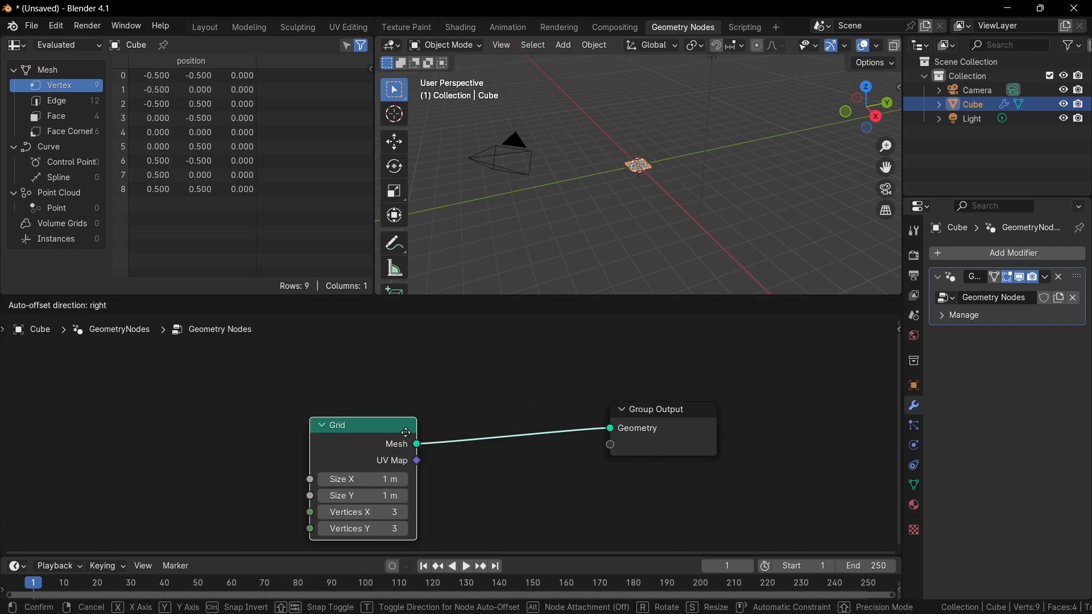
click(389, 464)
middle_drag(387, 462, 392, 404)
Set the Grid node's size to 10 m by 10 m and its vertices to 100 by 100.
scroll(392, 404, up, 3)
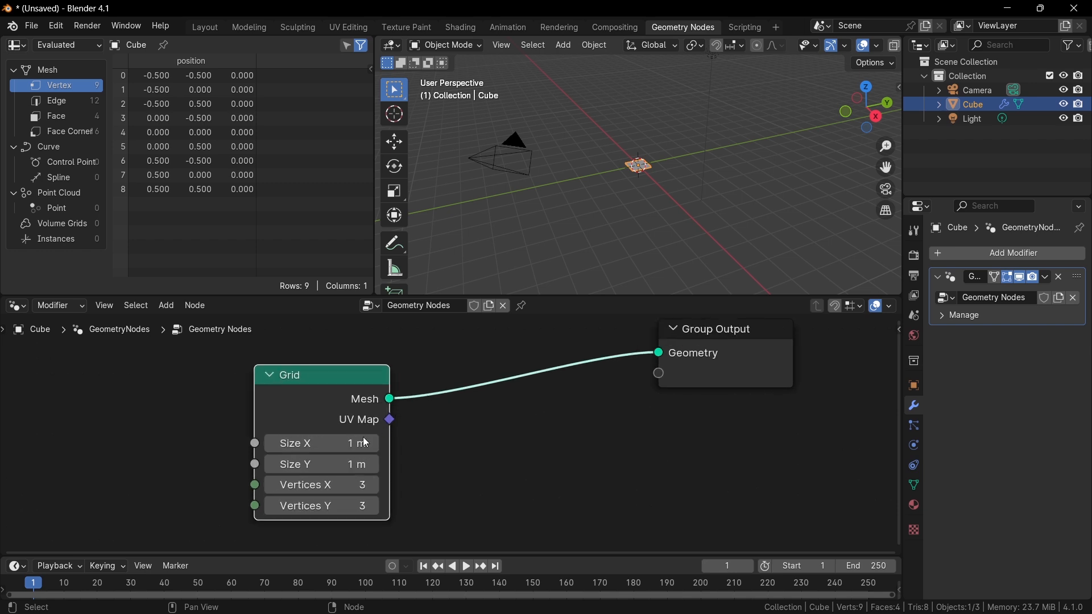
drag(329, 444, 321, 507)
text(10)
key(Return)
text(100)
key(Return)
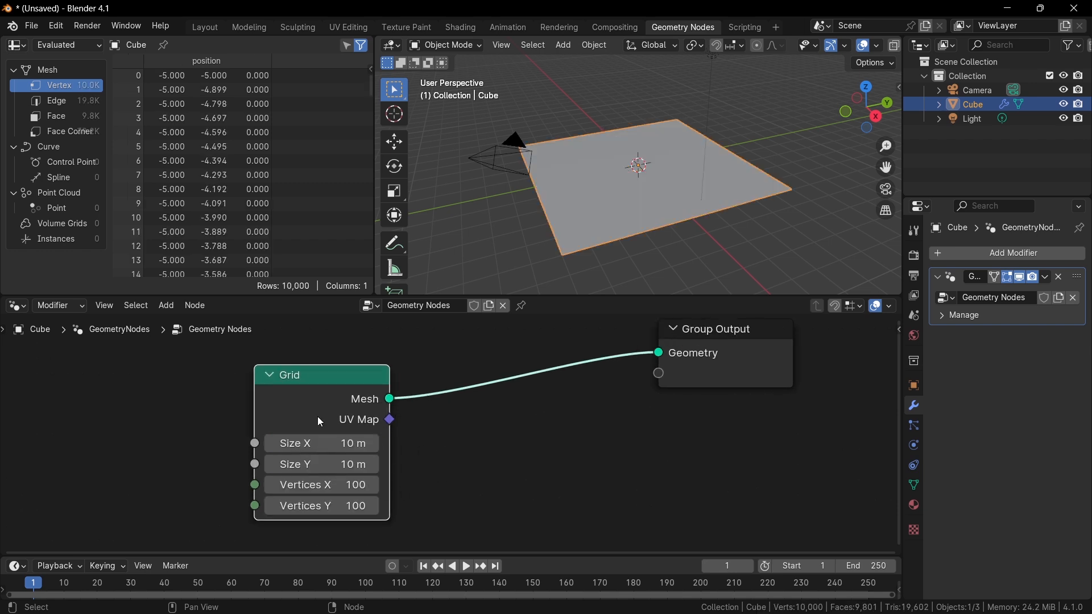
drag(310, 411, 252, 384)
scroll(343, 397, down, 3)
middle_drag(343, 398, 326, 419)
scroll(326, 419, up, 1)
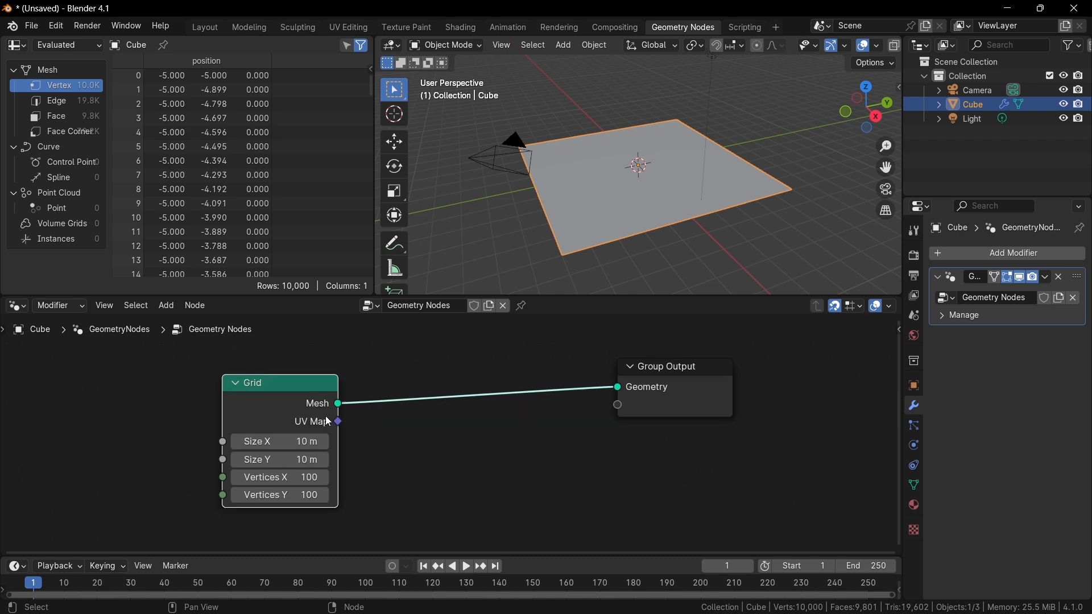
drag(284, 409, 268, 392)
scroll(406, 408, down, 3)
middle_drag(407, 407, 343, 409)
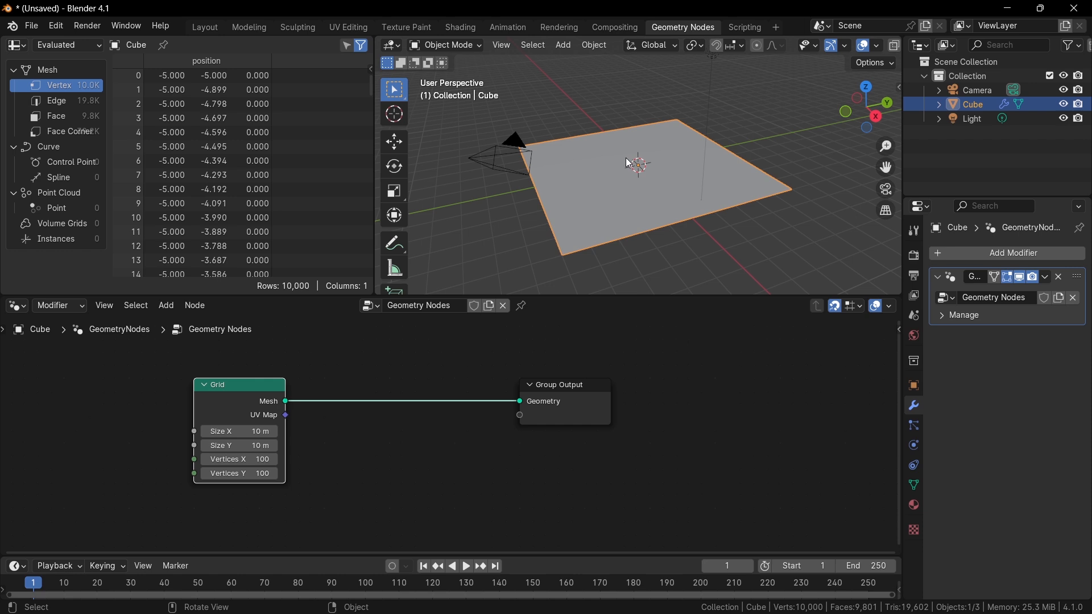
middle_drag(462, 435, 482, 398)
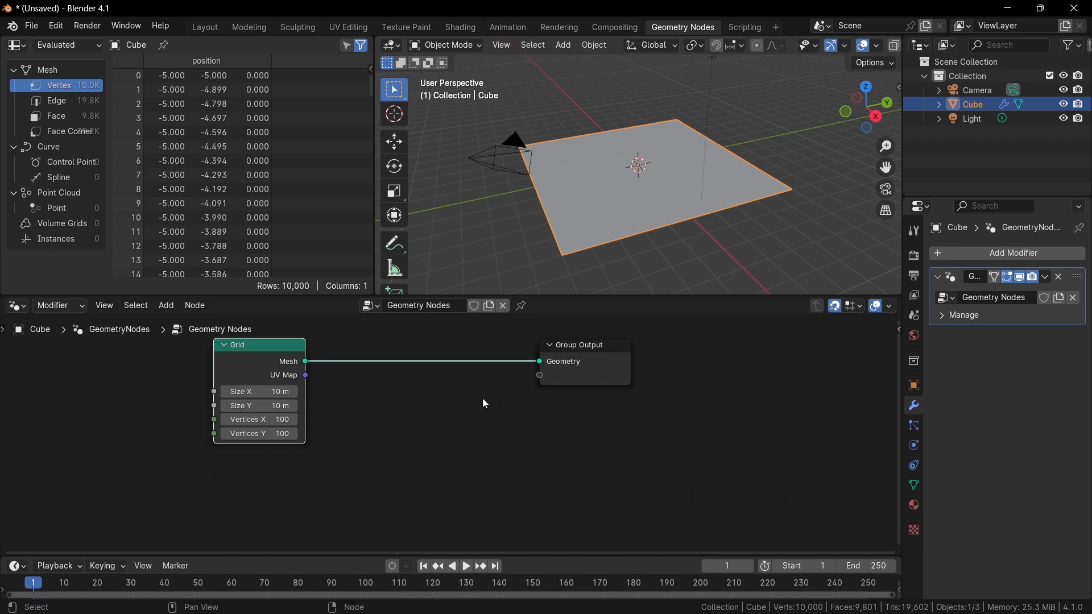
scroll(481, 390, down, 2)
middle_drag(378, 427, 424, 405)
scroll(424, 405, up, 1)
key(shift+a)
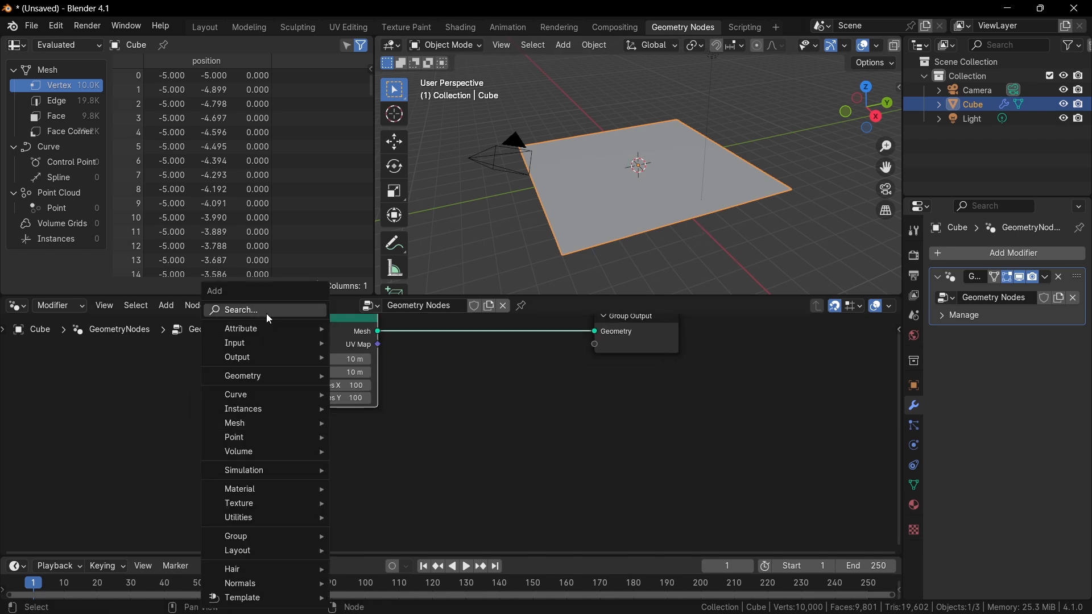
click(527, 213)
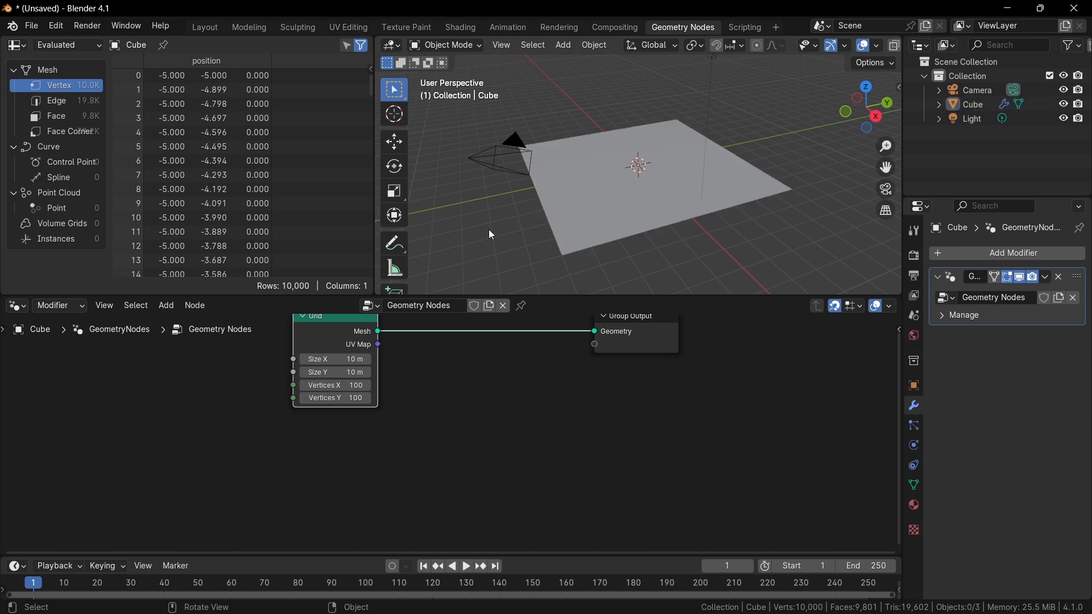
Add an Ico Sphere mesh object to the scene.
key(shift+a)
mouse_move(480, 249)
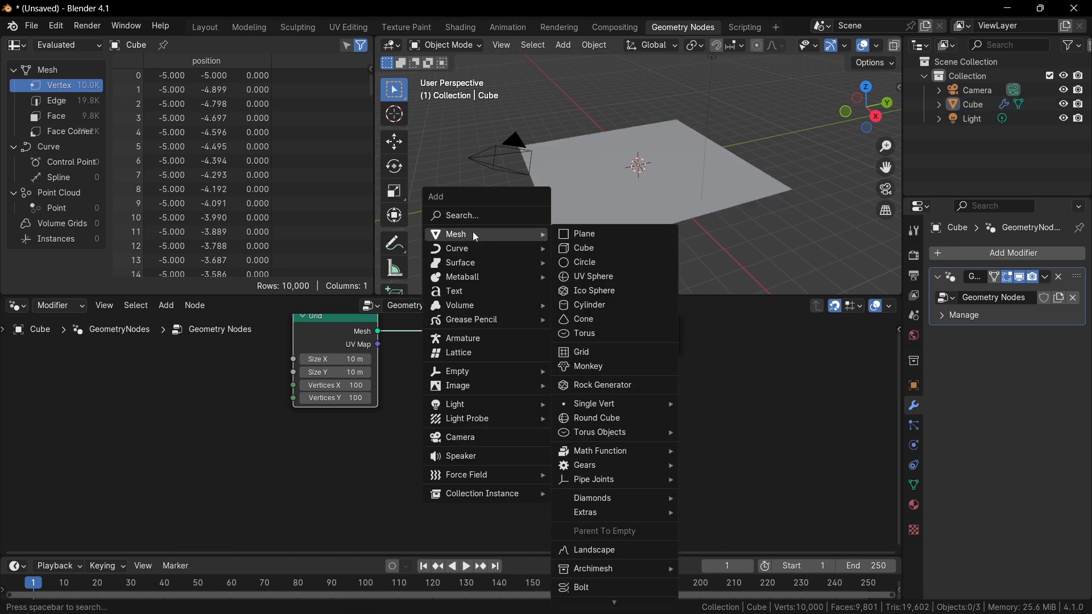
click(603, 293)
Reselect the grid object and bring the Icosphere into the node tree as an Object Info node.
click(630, 193)
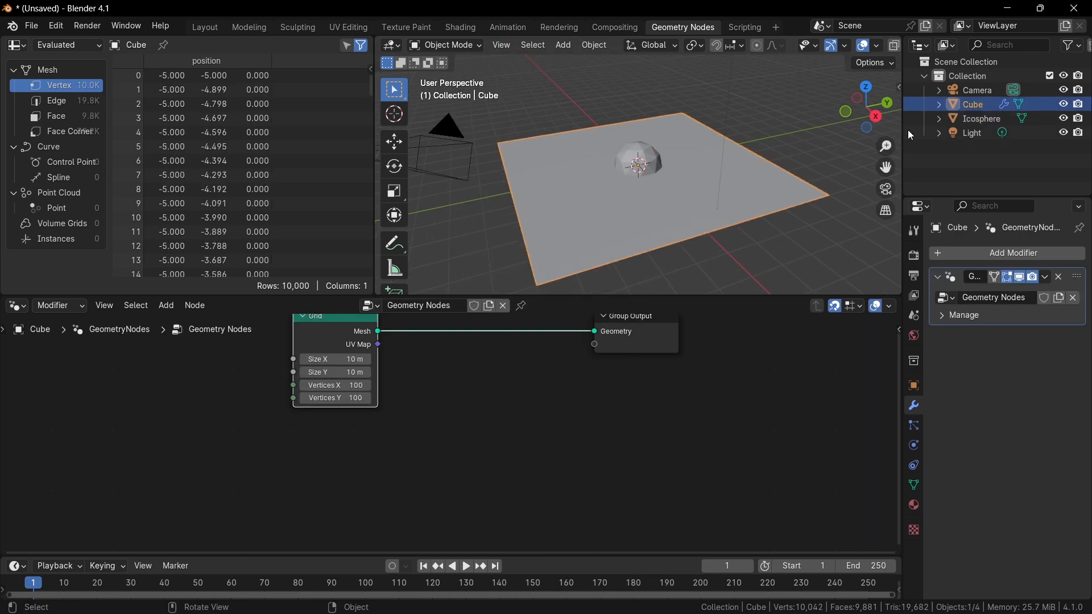
drag(981, 122, 224, 475)
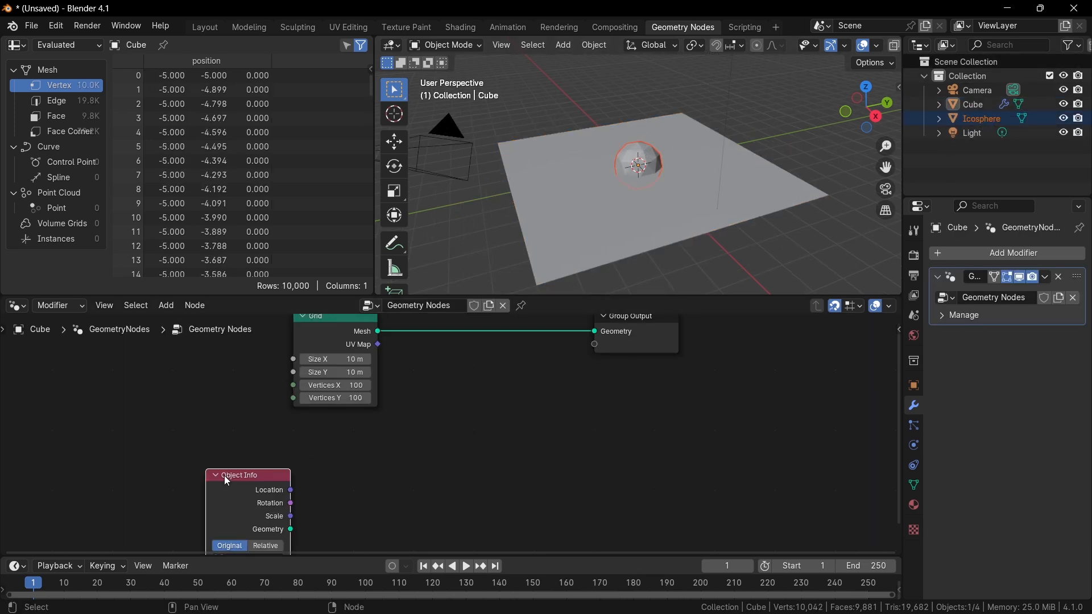
Reselect the grid object in the viewport.
scroll(404, 446, up, 3)
scroll(419, 412, down, 1)
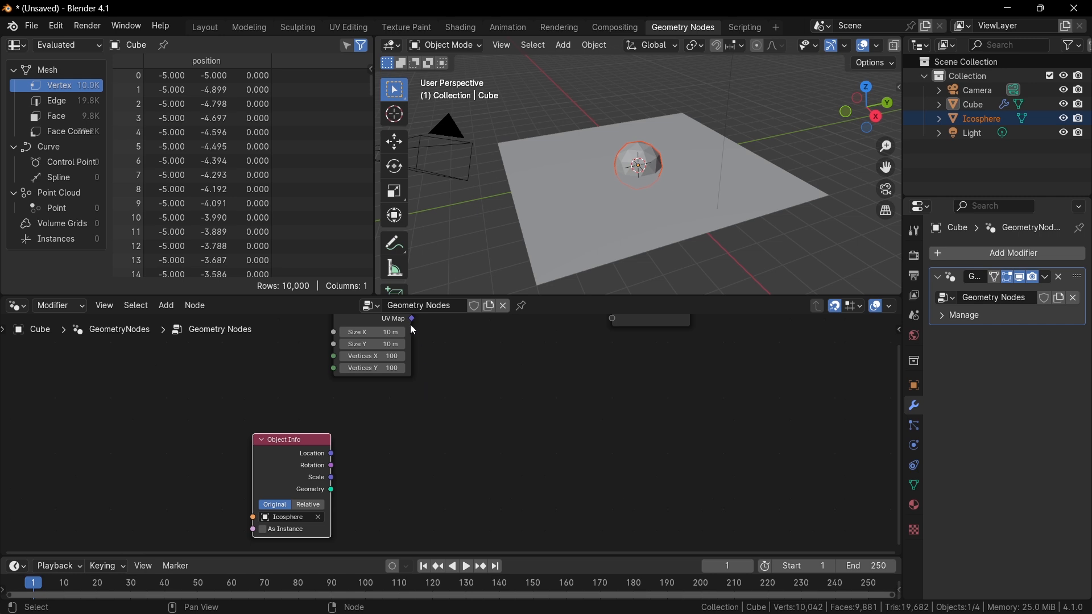
click(624, 246)
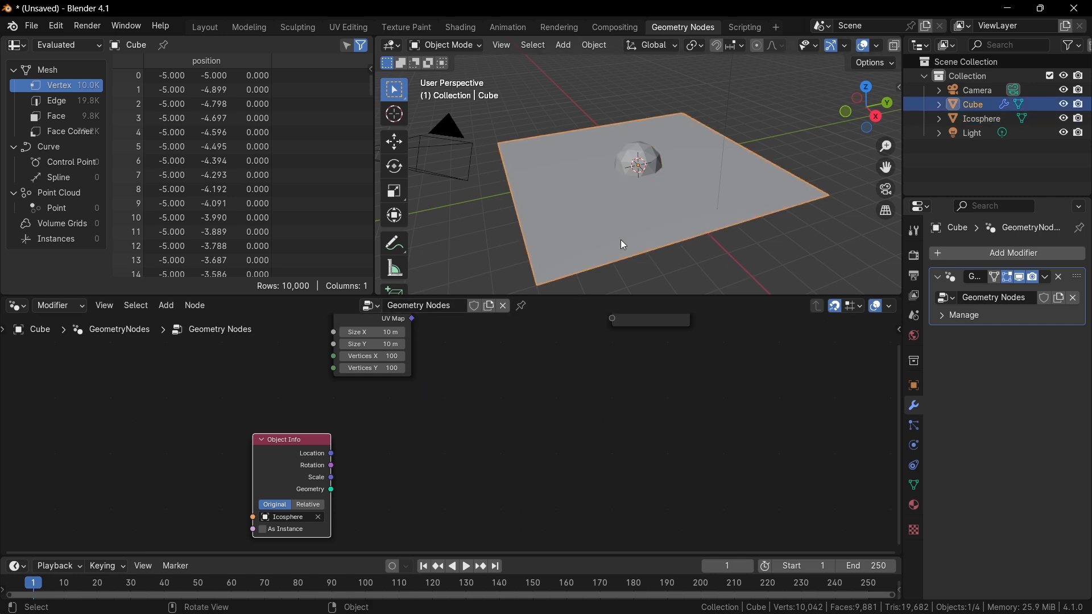
click(636, 177)
click(592, 213)
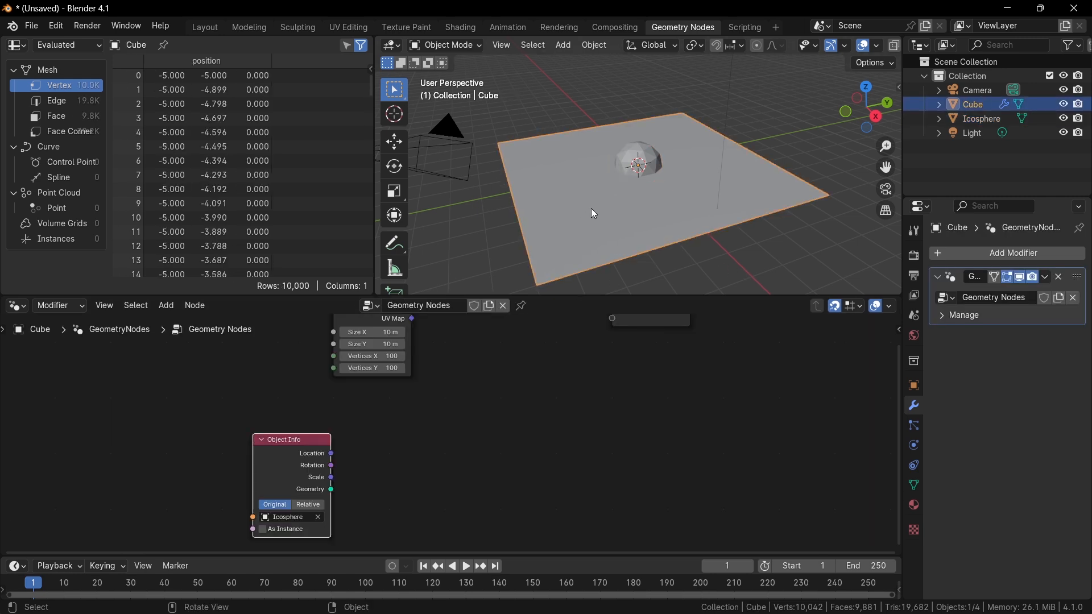
click(648, 160)
click(621, 220)
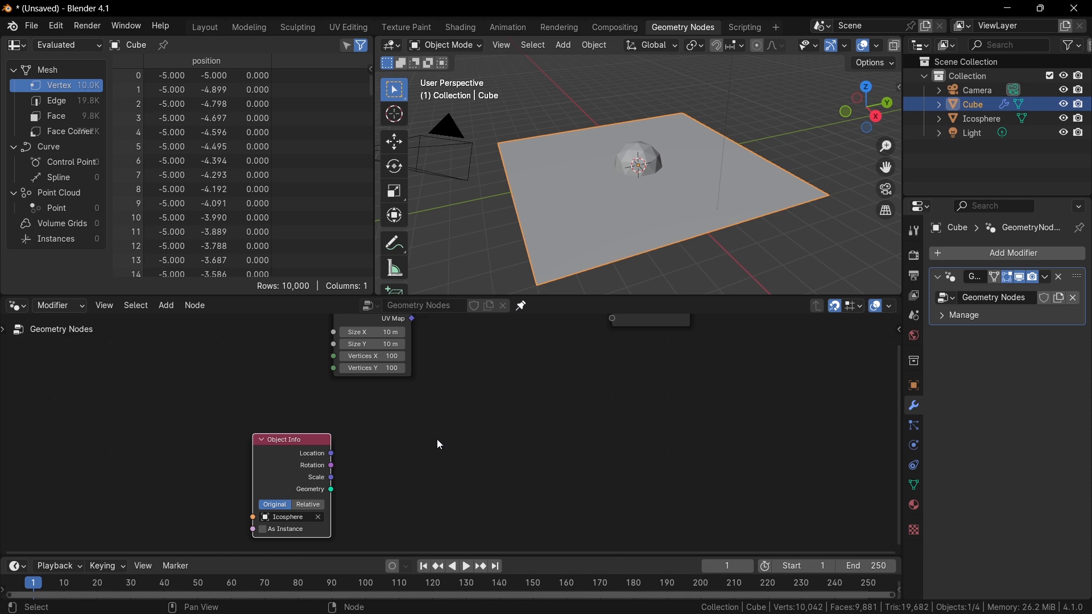
Set the Object Info node's transform space to Relative.
scroll(435, 467, up, 1)
scroll(310, 410, up, 2)
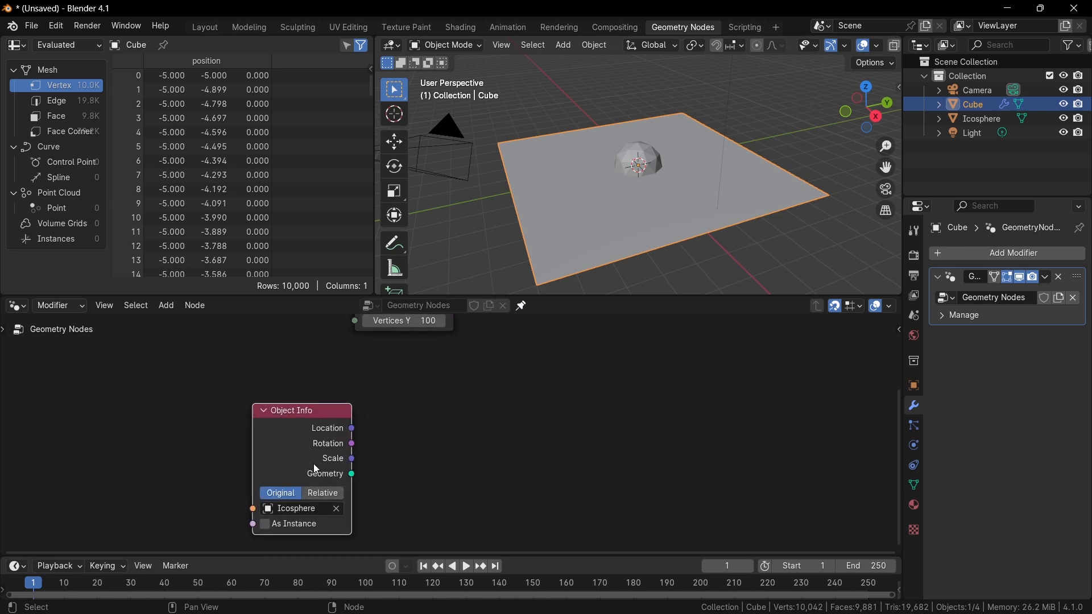
drag(316, 470, 316, 435)
click(330, 460)
Add a Geometry Proximity node and connect the Object Info geometry into it.
scroll(390, 409, down, 1)
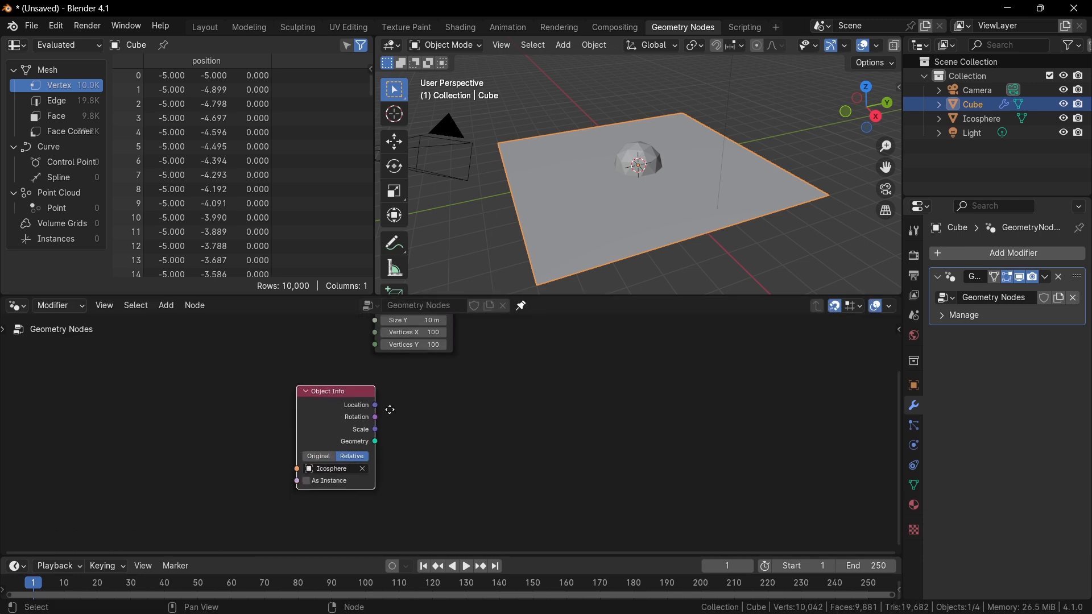
middle_drag(390, 410, 376, 465)
scroll(376, 464, up, 1)
key(shift+a)
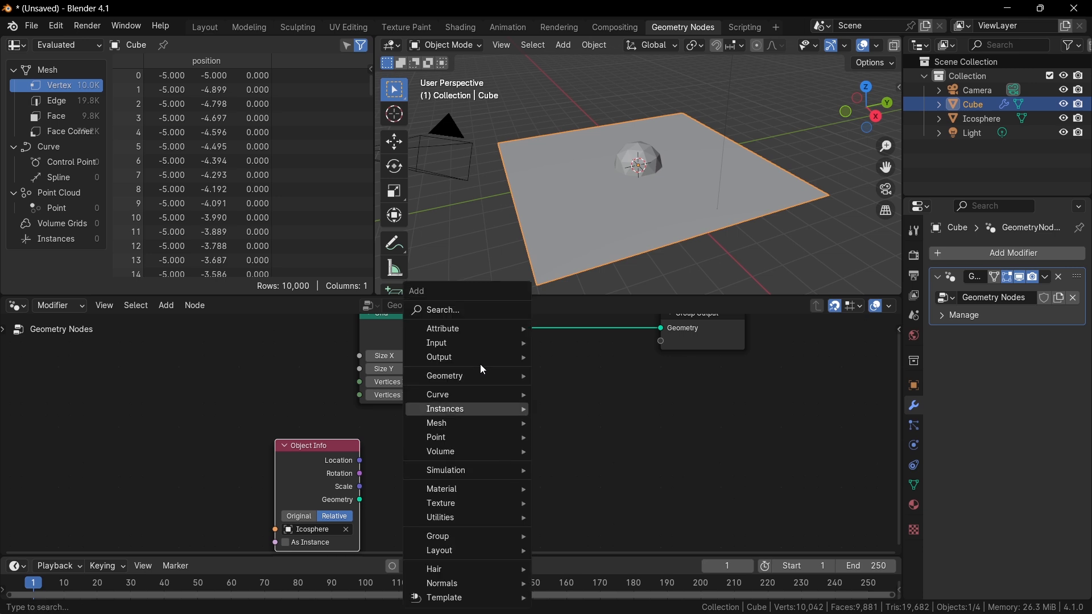
click(478, 313)
text(geomet)
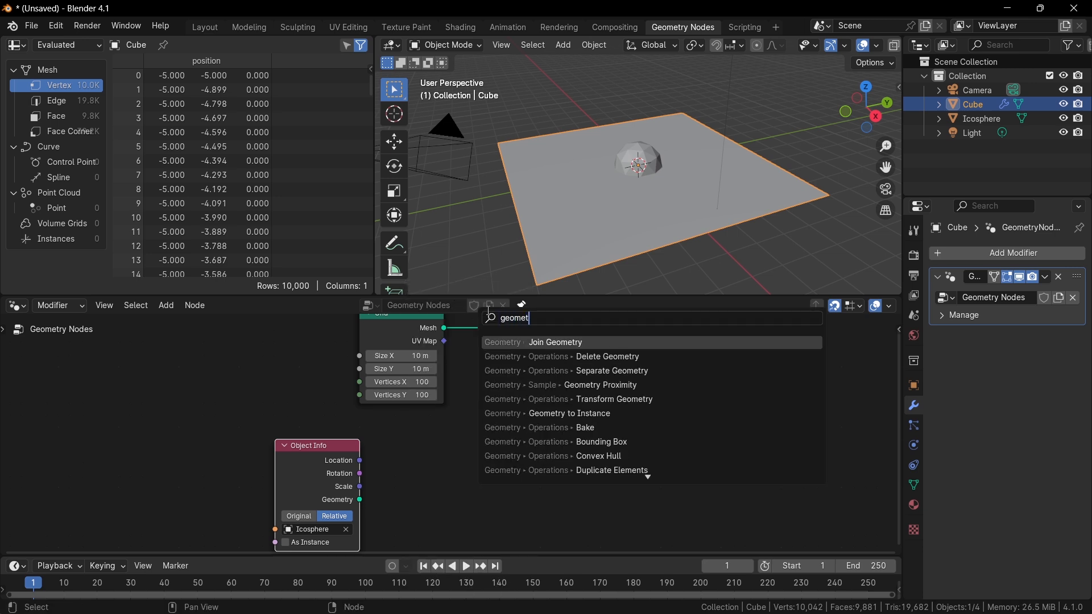
text(ry prox)
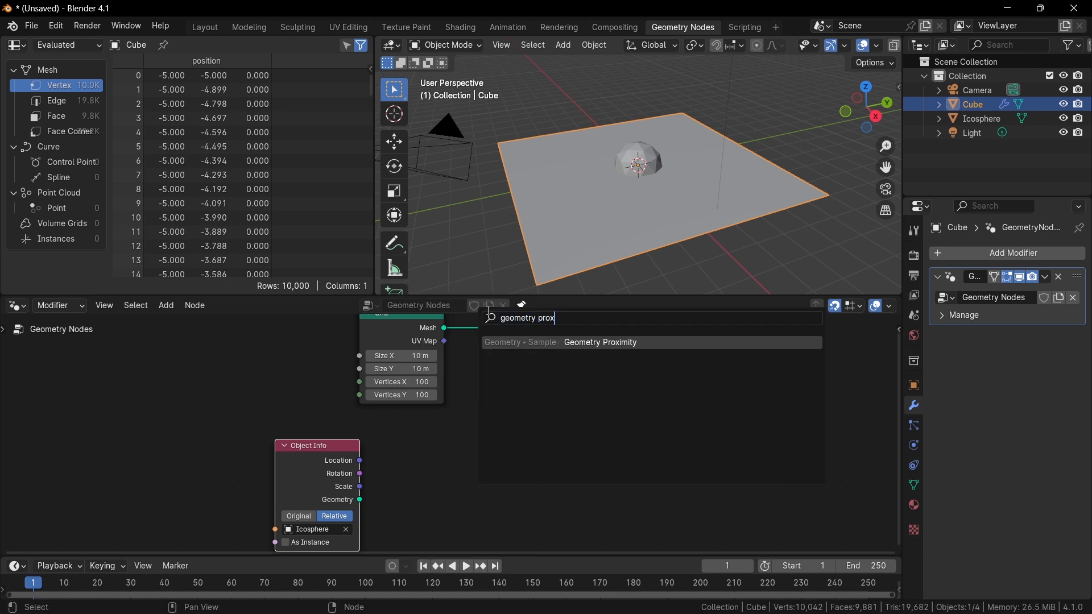
key(Return)
click(496, 414)
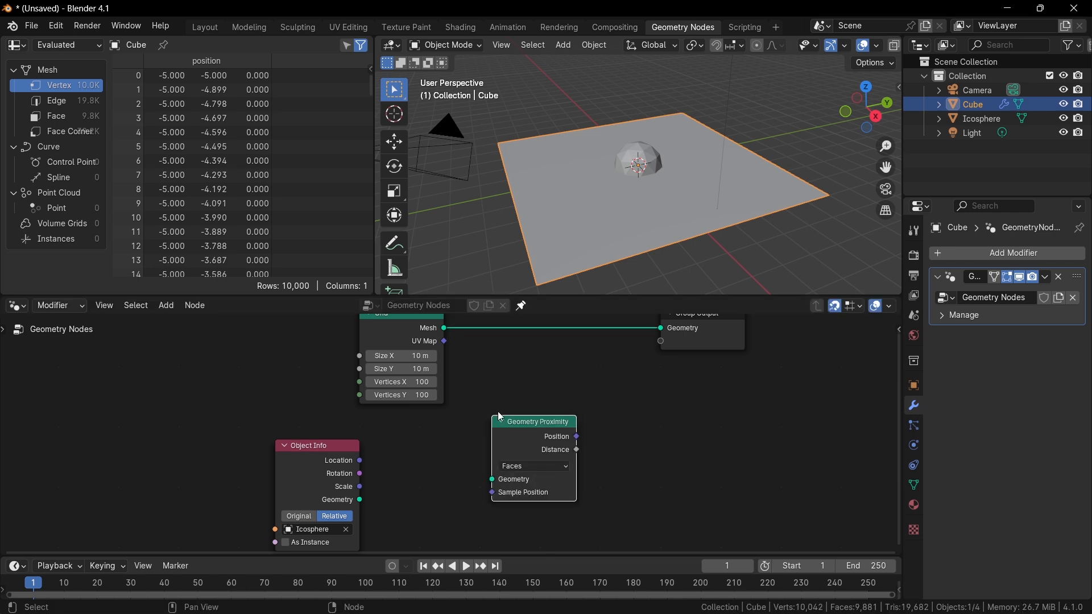
drag(363, 494, 496, 475)
Add a Viewer node for the grid and connect the proximity Distance output to its Value.
shift+scroll(426, 386, up, 2)
ctrl+shift+click(426, 387)
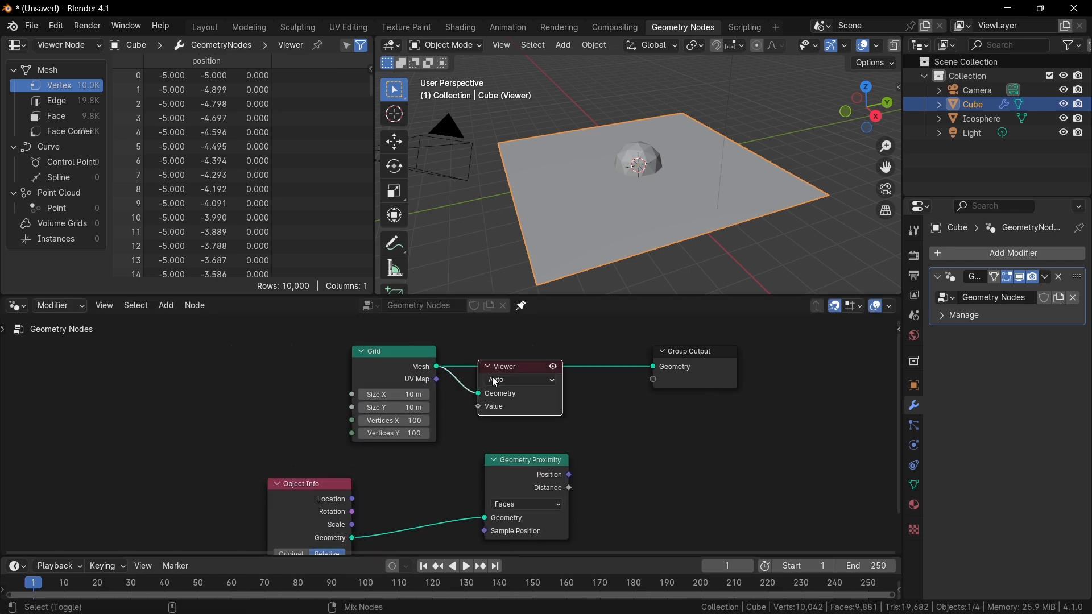
drag(527, 373, 701, 394)
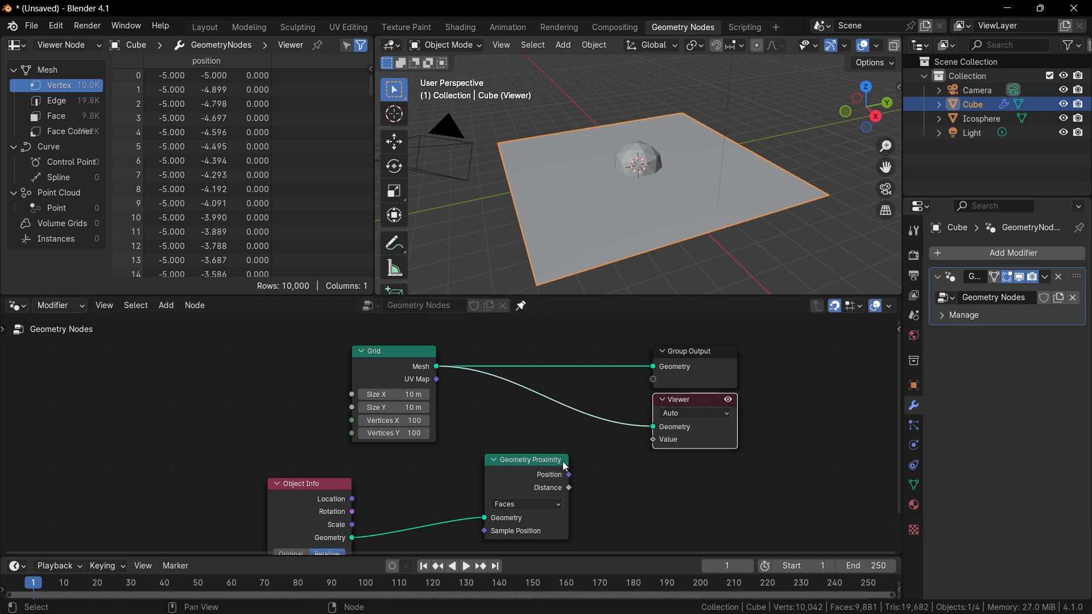
drag(569, 488, 654, 440)
Move the Icosphere upward along the Z axis above the grid.
click(654, 165)
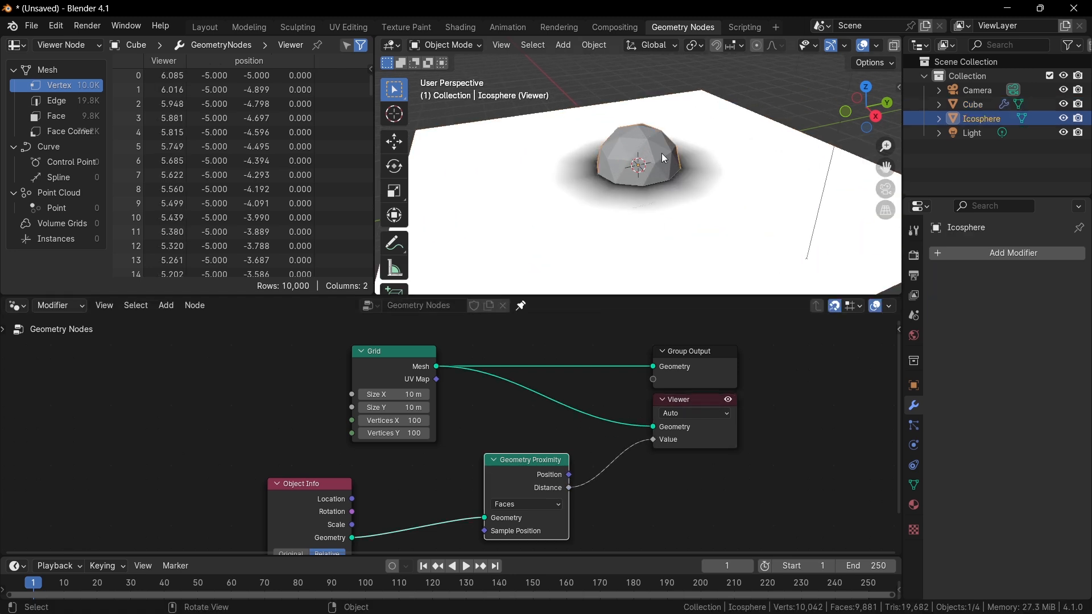
key(g)
key(z)
click(719, 164)
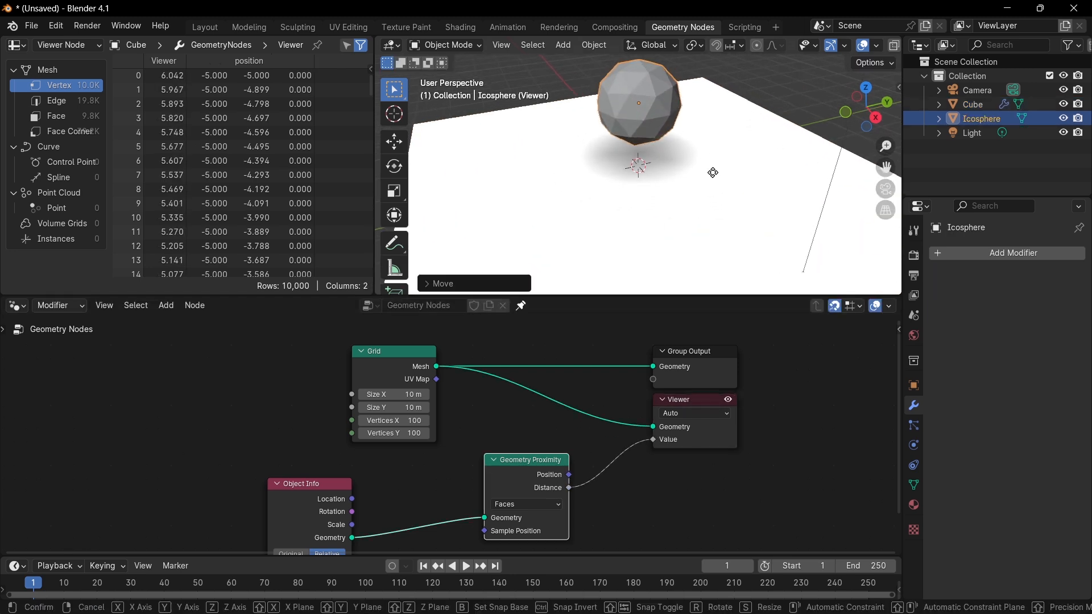
key(g)
key(z)
click(710, 193)
Orbit and zoom the viewport to inspect the grid's distance shading around the Icosphere.
middle_drag(714, 191, 620, 222)
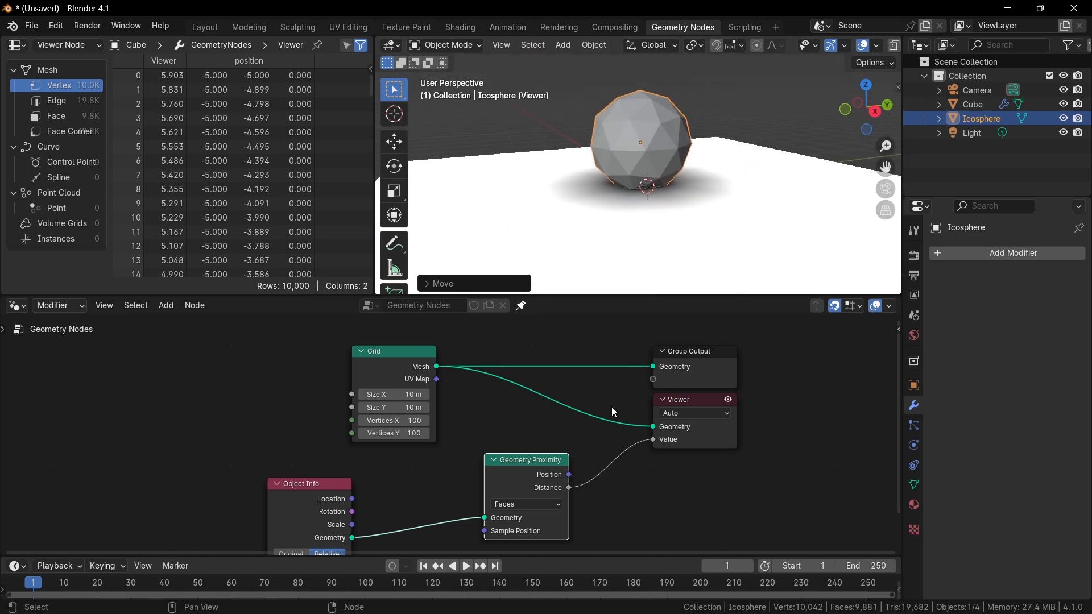
middle_drag(631, 190, 638, 221)
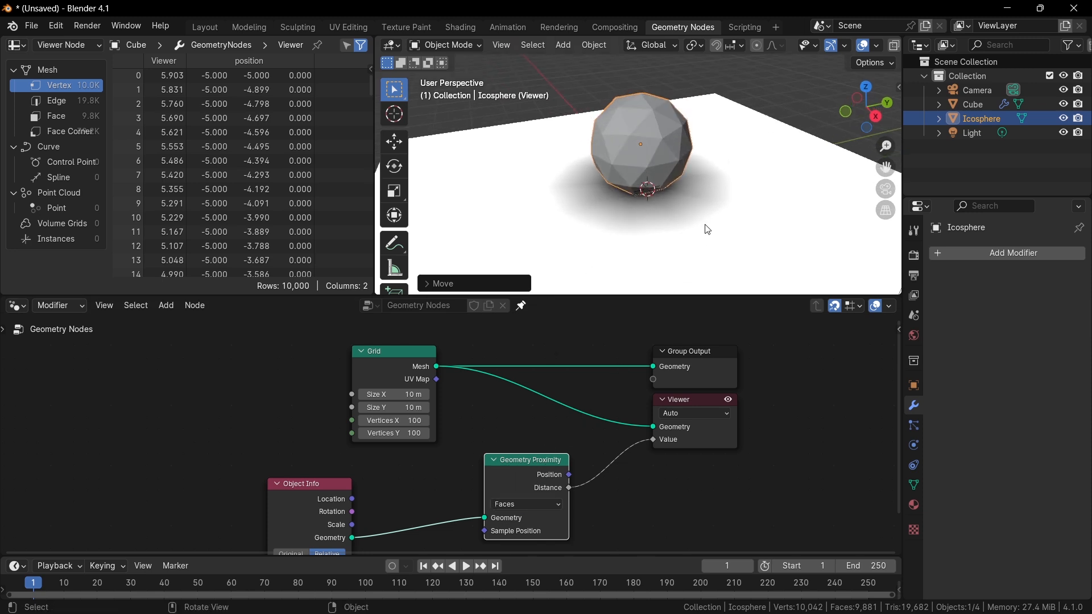
scroll(697, 192, up, 2)
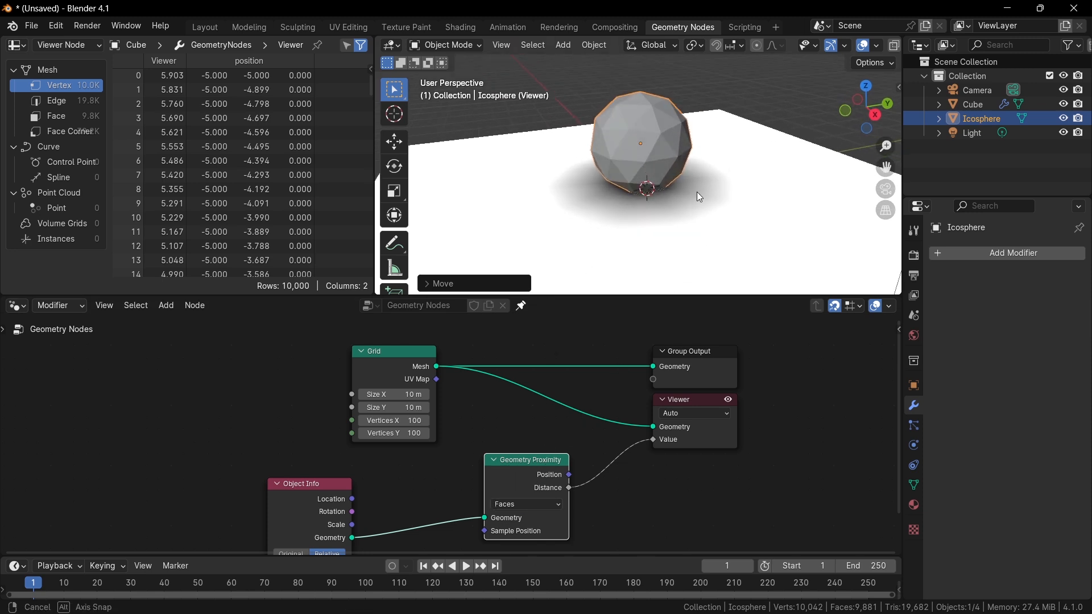
click(587, 229)
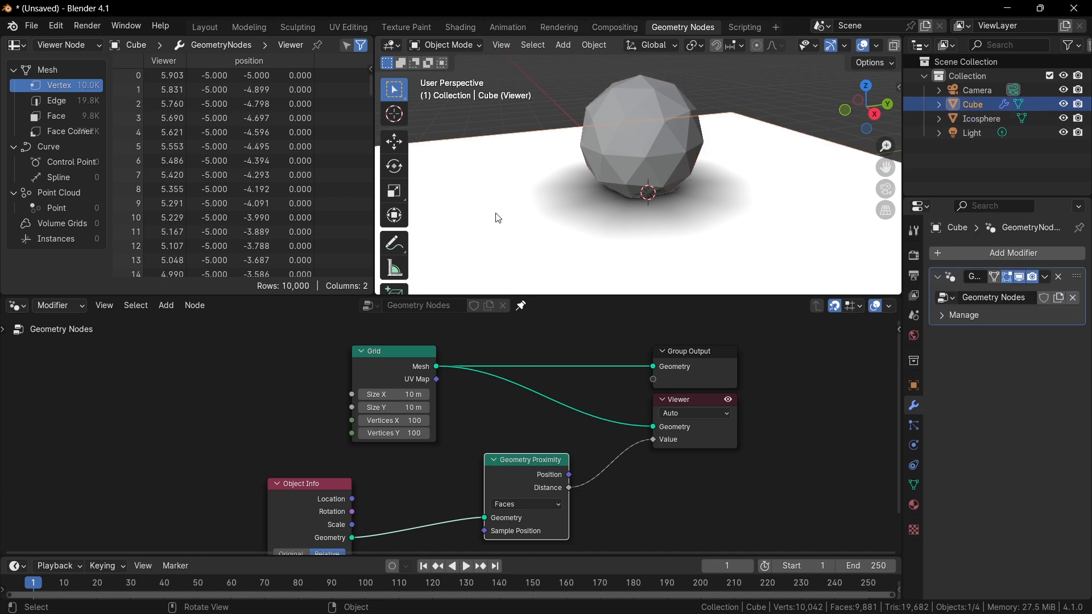
click(660, 129)
middle_drag(609, 442, 593, 384)
scroll(600, 371, up, 1)
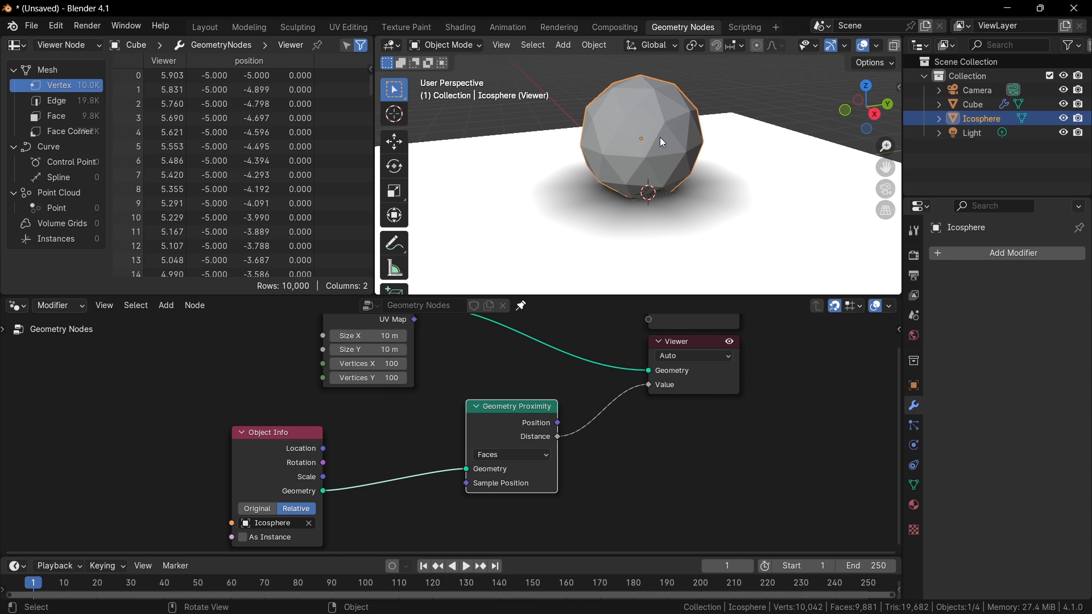
Move the Icosphere down along the Z axis so it sinks into the grid.
key(g)
key(z)
click(650, 181)
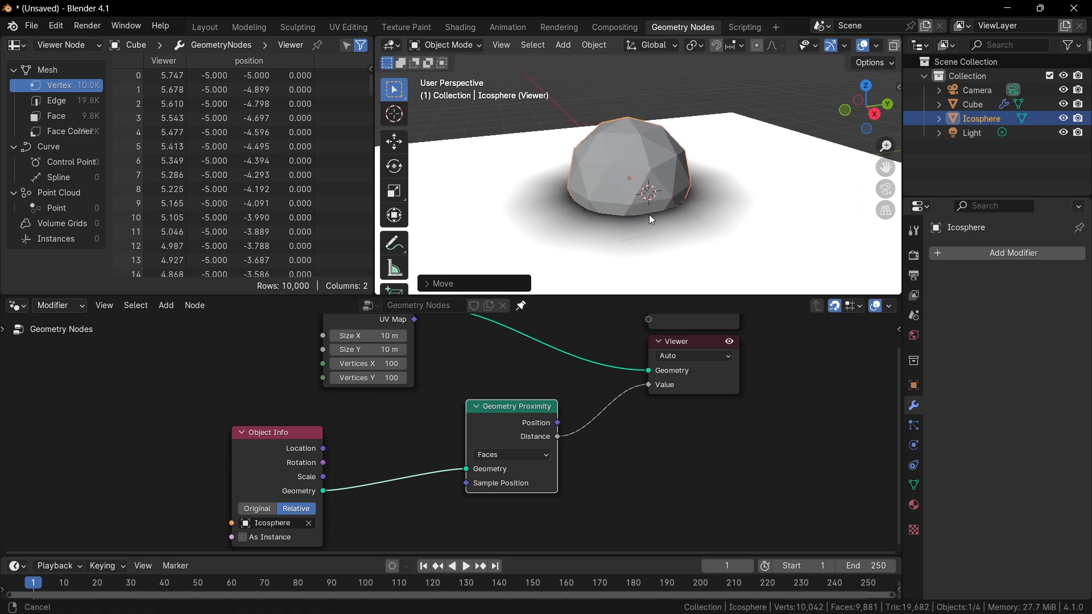
Zoom and orbit the viewport to examine the distance shading where the Icosphere meets the grid.
scroll(525, 223, up, 3)
scroll(648, 207, up, 4)
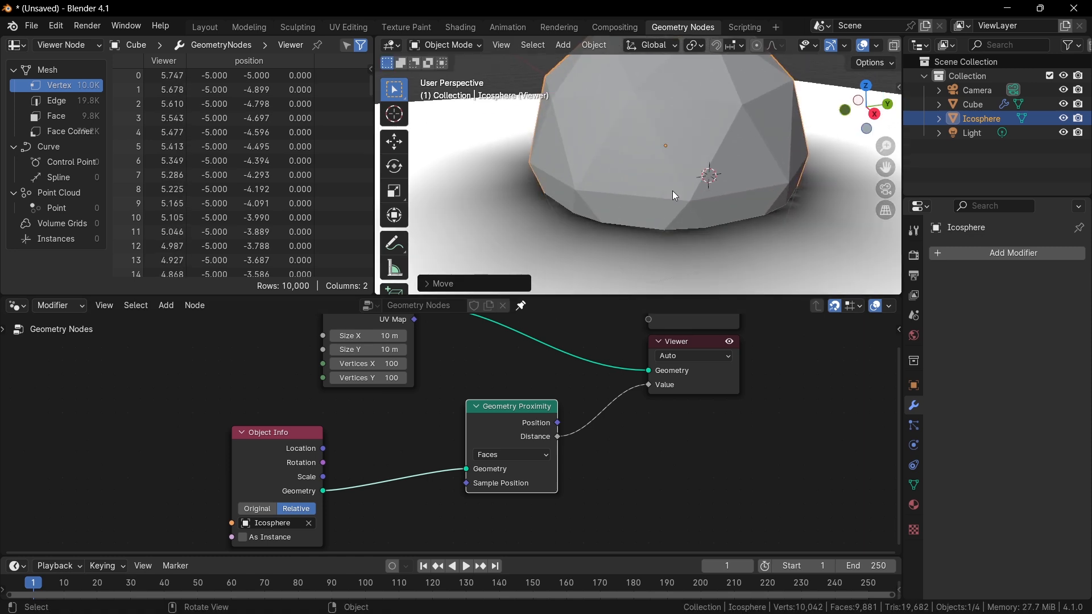
middle_drag(674, 186, 614, 220)
scroll(613, 221, up, 6)
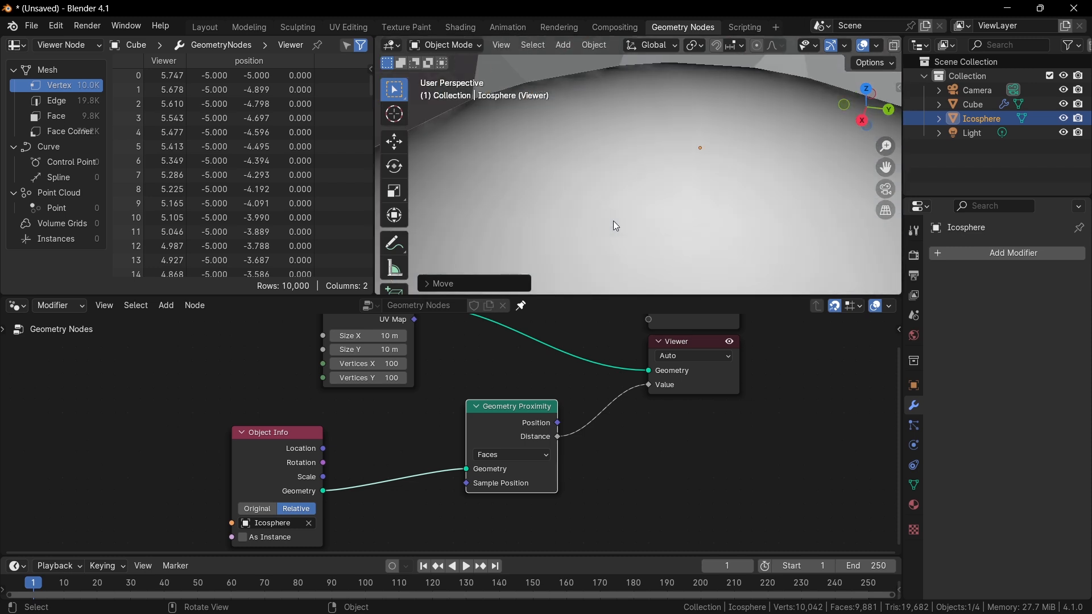
scroll(626, 168, down, 2)
scroll(625, 168, up, 1)
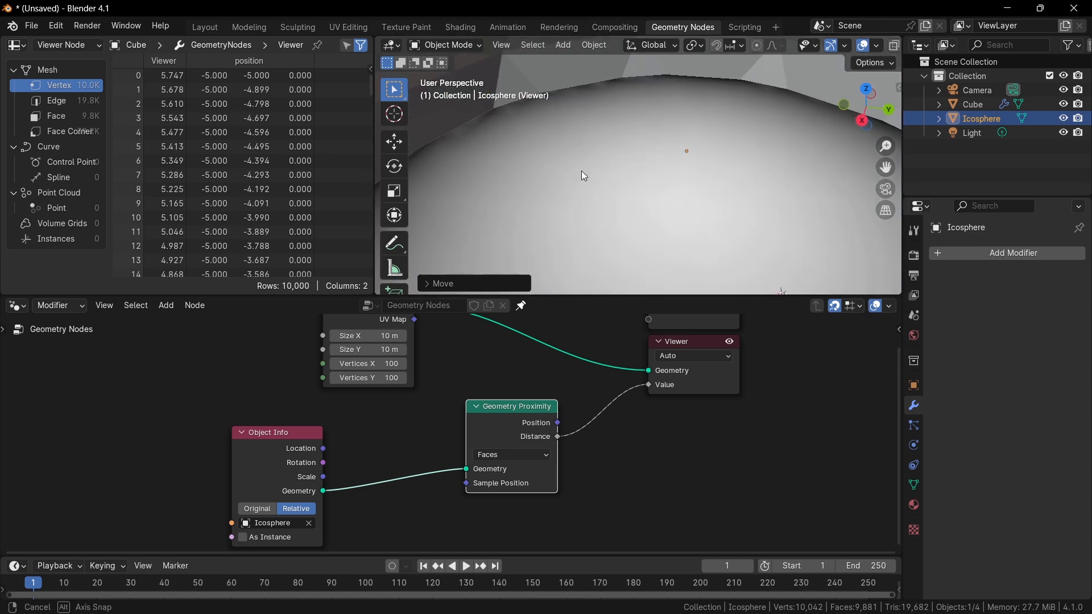
middle_drag(581, 171, 466, 145)
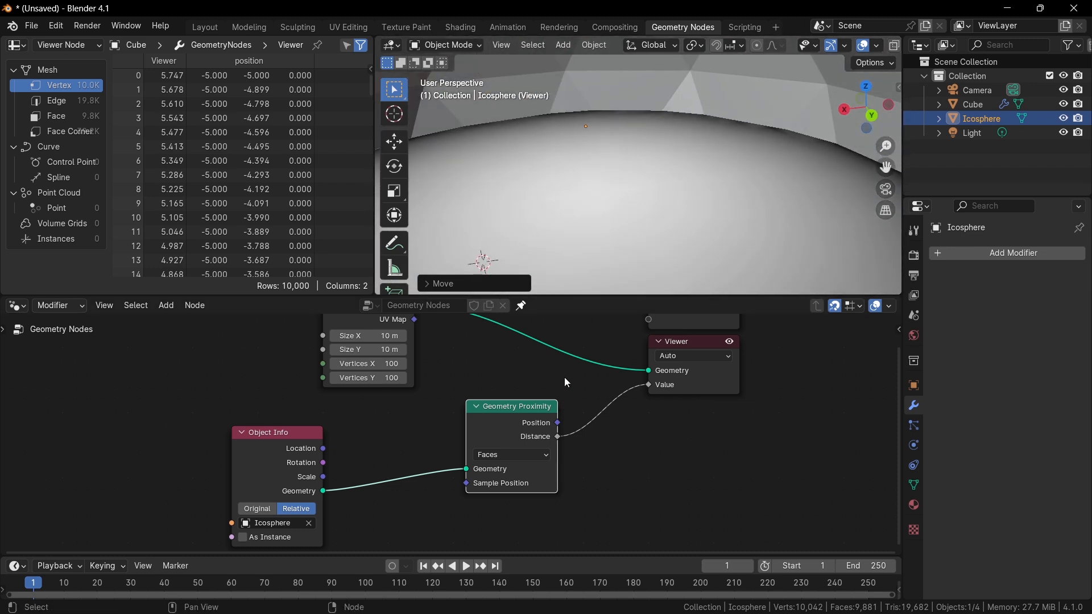
scroll(677, 185, down, 2)
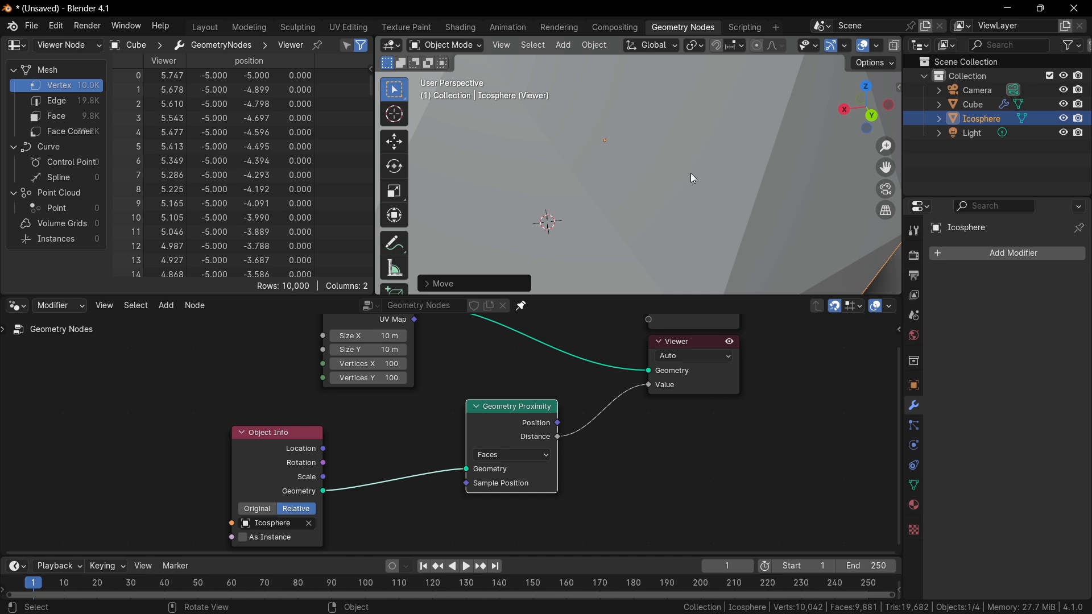
scroll(687, 152, down, 3)
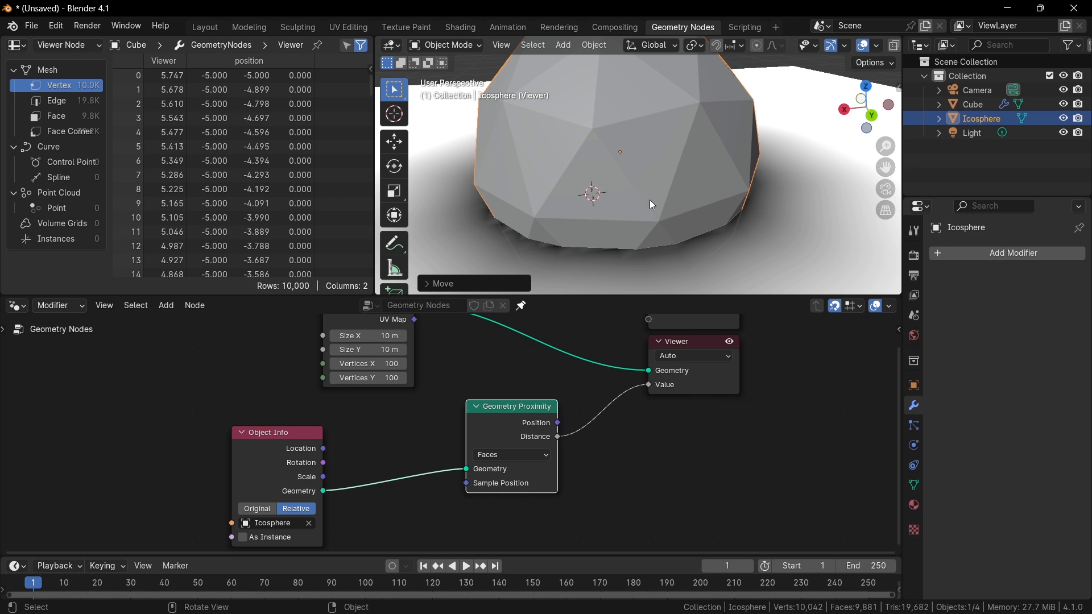
scroll(653, 204, down, 3)
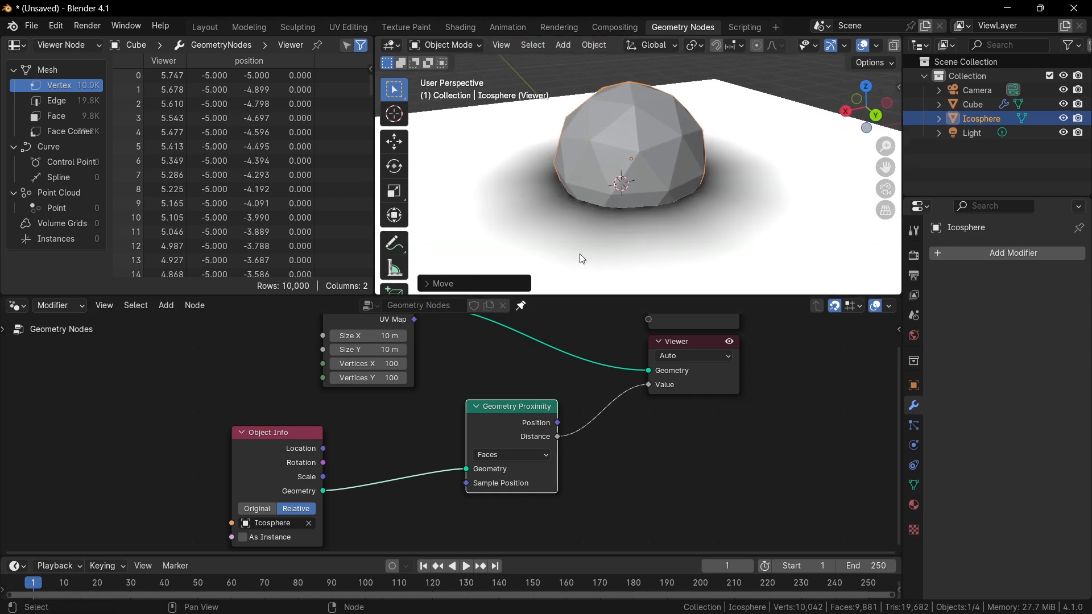
Move the Icosphere back up so it floats above the grid.
key(g)
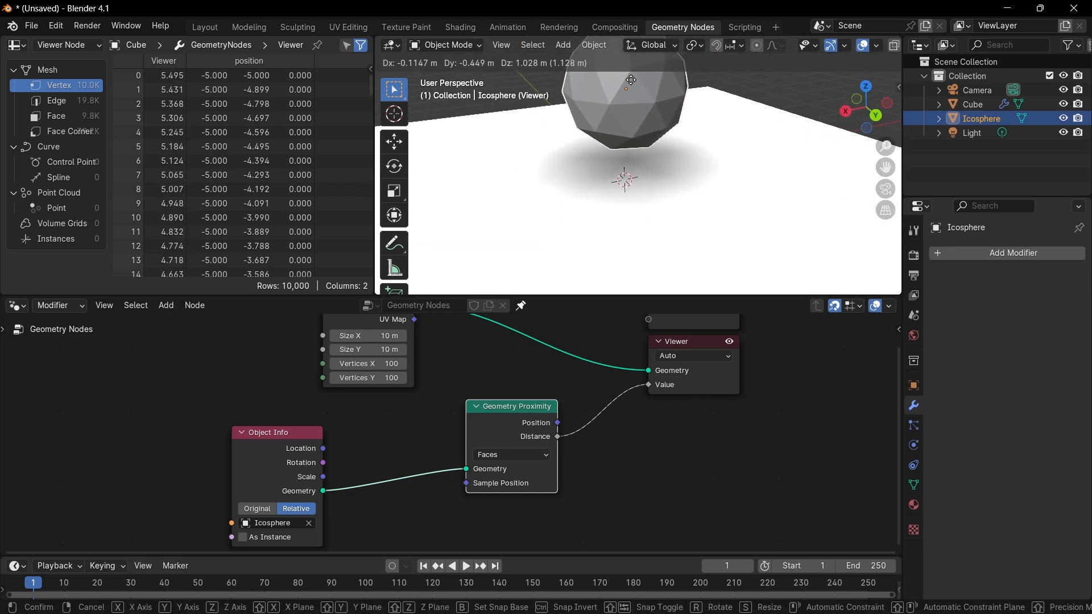
click(597, 98)
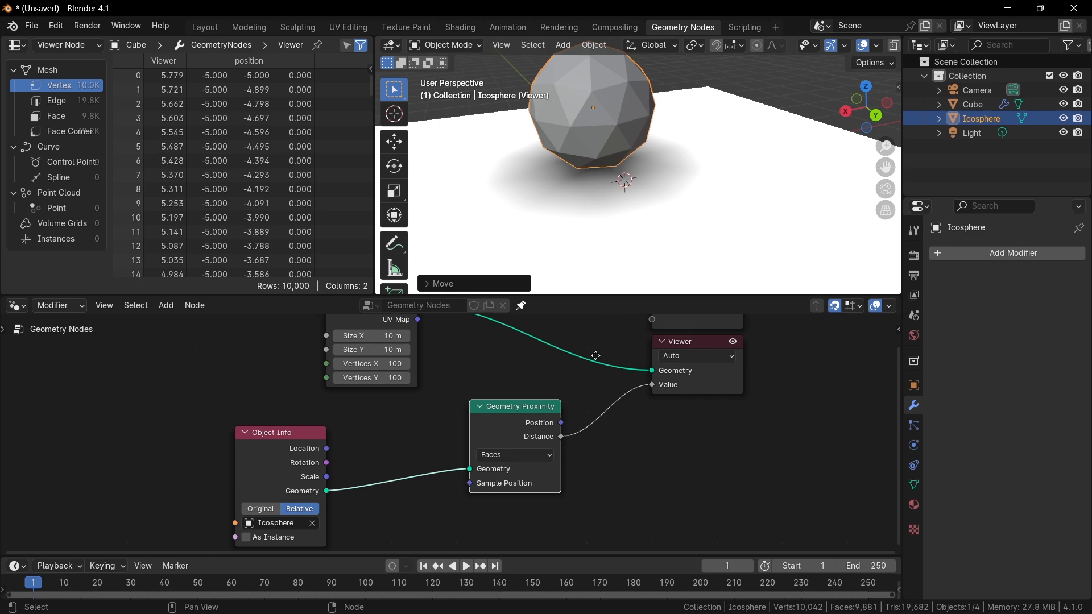
middle_drag(595, 356, 654, 348)
scroll(643, 356, down, 1)
drag(581, 408, 496, 435)
scroll(572, 397, up, 3)
middle_drag(527, 438, 476, 410)
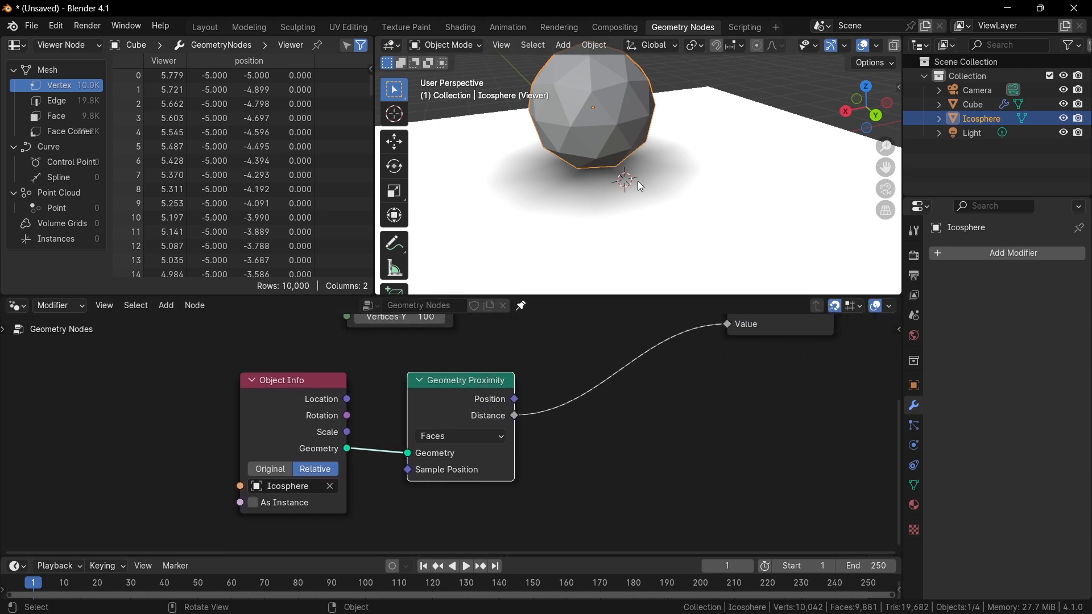
shift+middle_drag(567, 173, 690, 223)
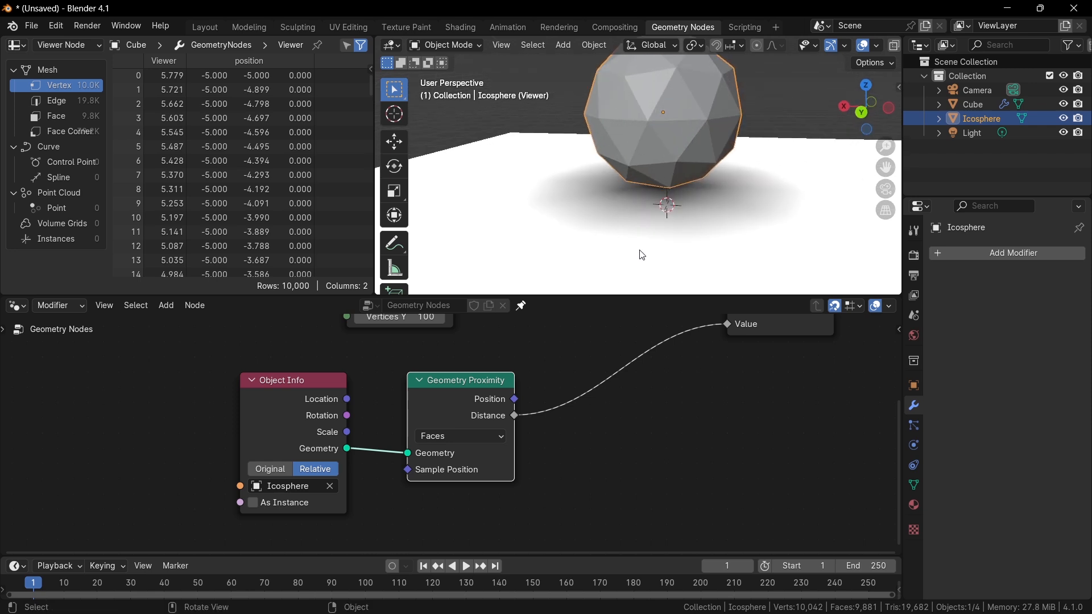
scroll(480, 404, down, 1)
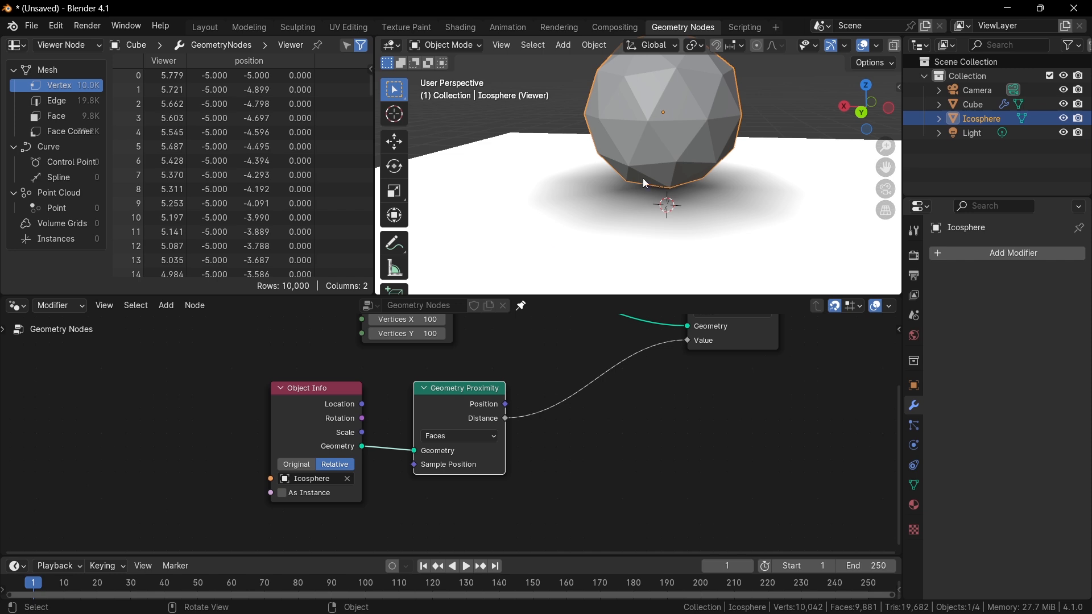
mouse_move(499, 388)
middle_down()
mouse_move(532, 395)
mouse_move(490, 387)
middle_up()
key(shift+a)
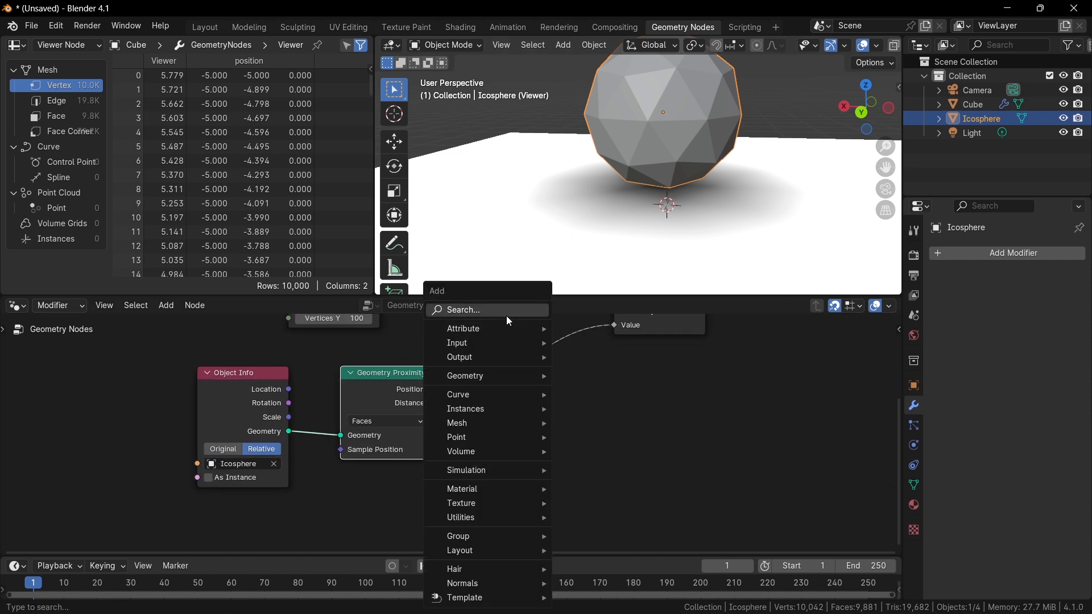
click(506, 312)
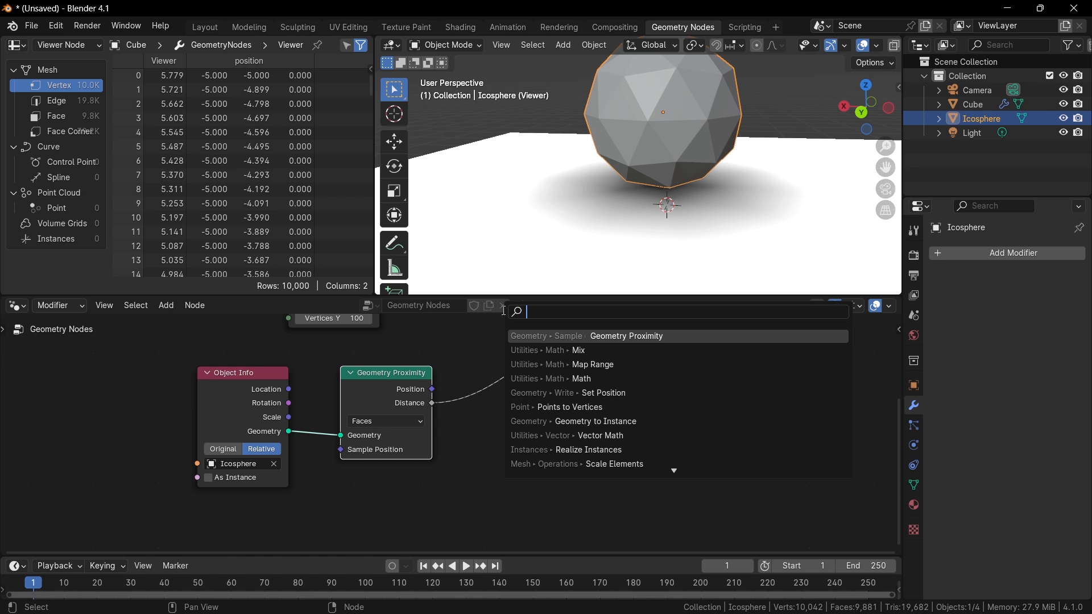
text(simul)
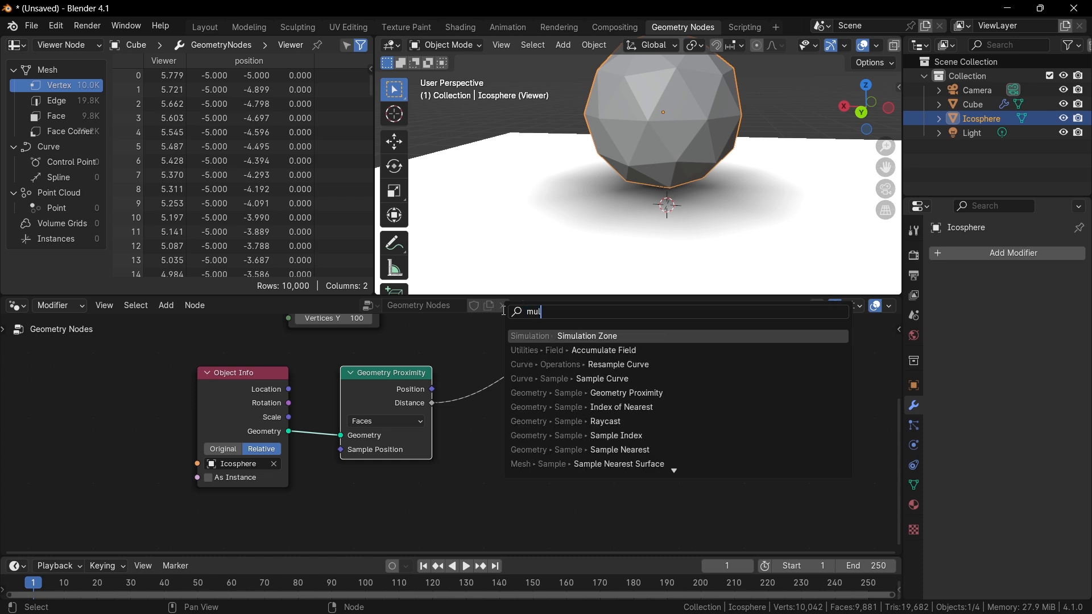
key(Return)
key(Escape)
Insert a Math node set to Multiply with a value of -1 after the proximity Distance output.
key(shift+a)
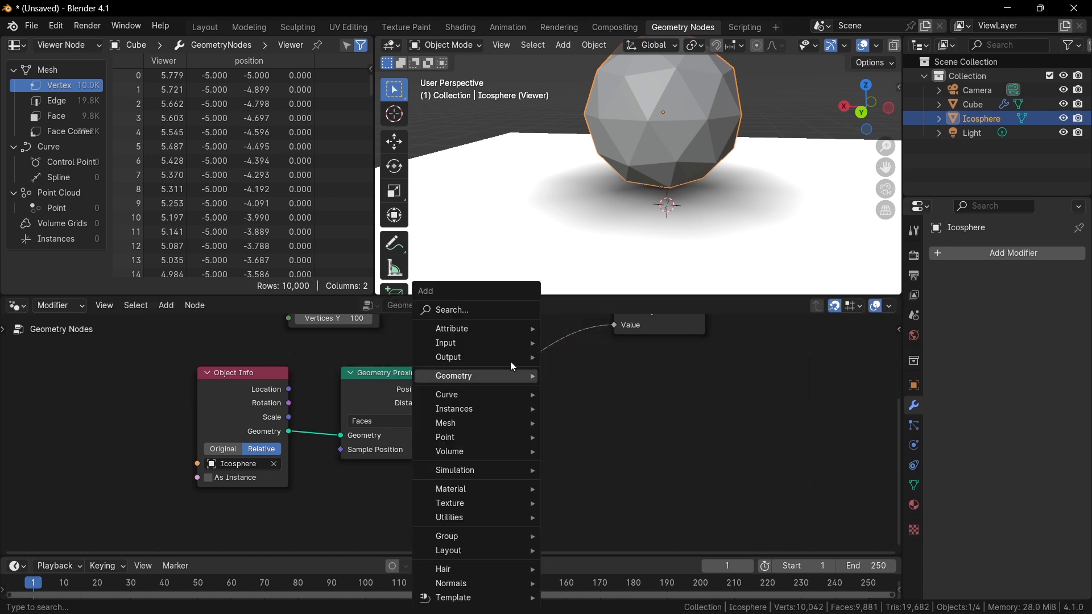
click(477, 309)
text(math)
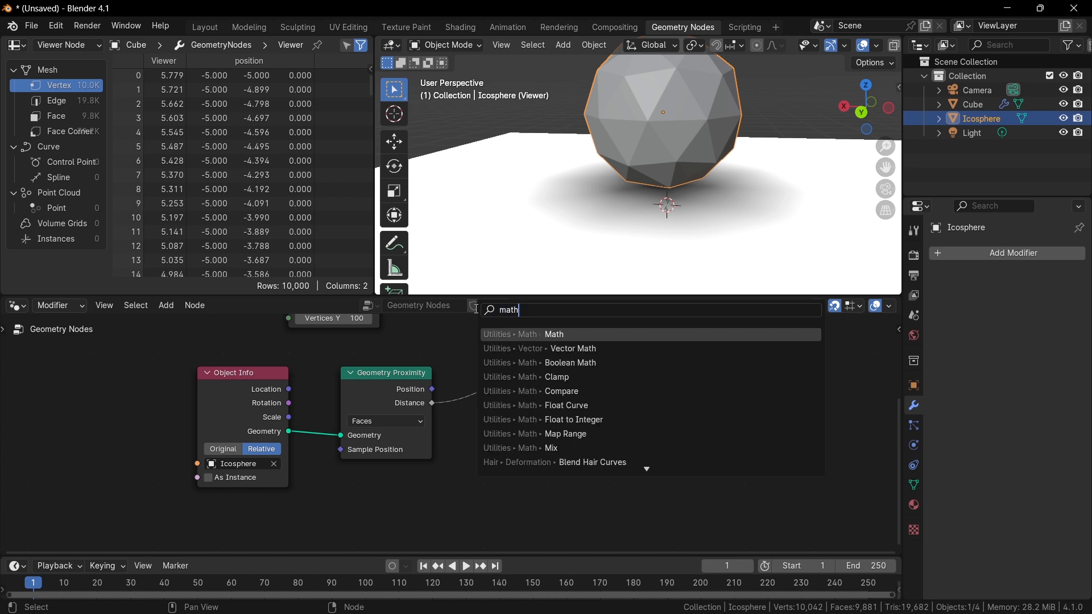
key(Return)
click(508, 352)
click(510, 354)
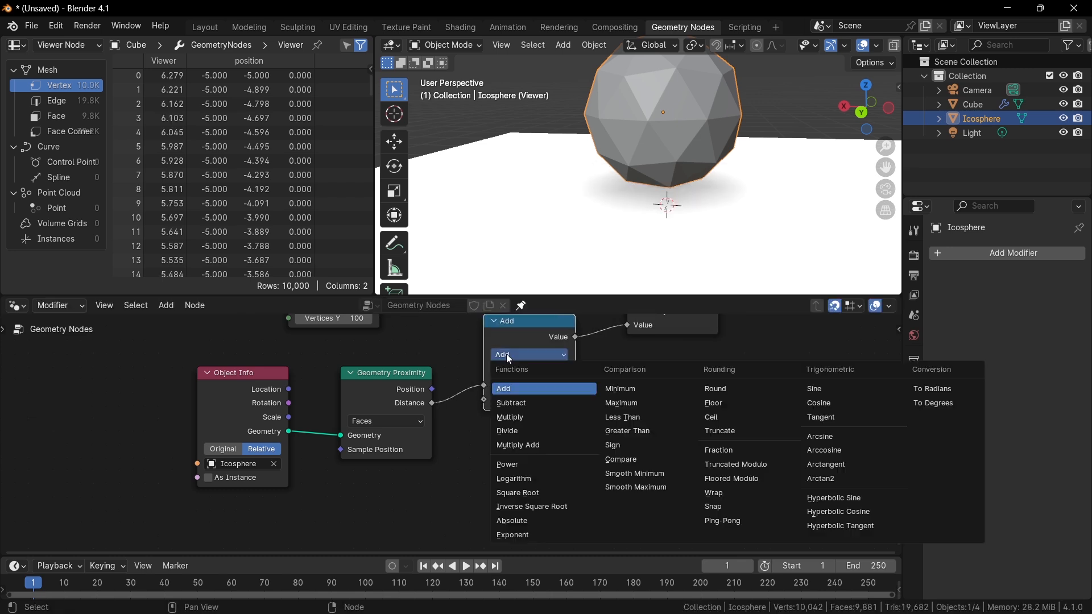
click(527, 420)
click(551, 402)
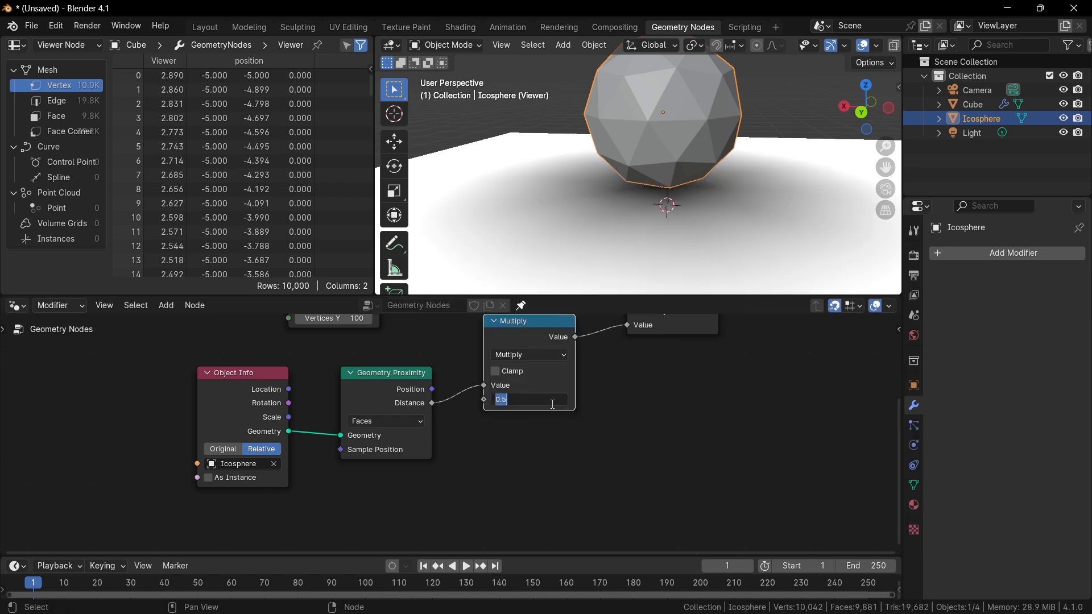
text(-1)
key(Return)
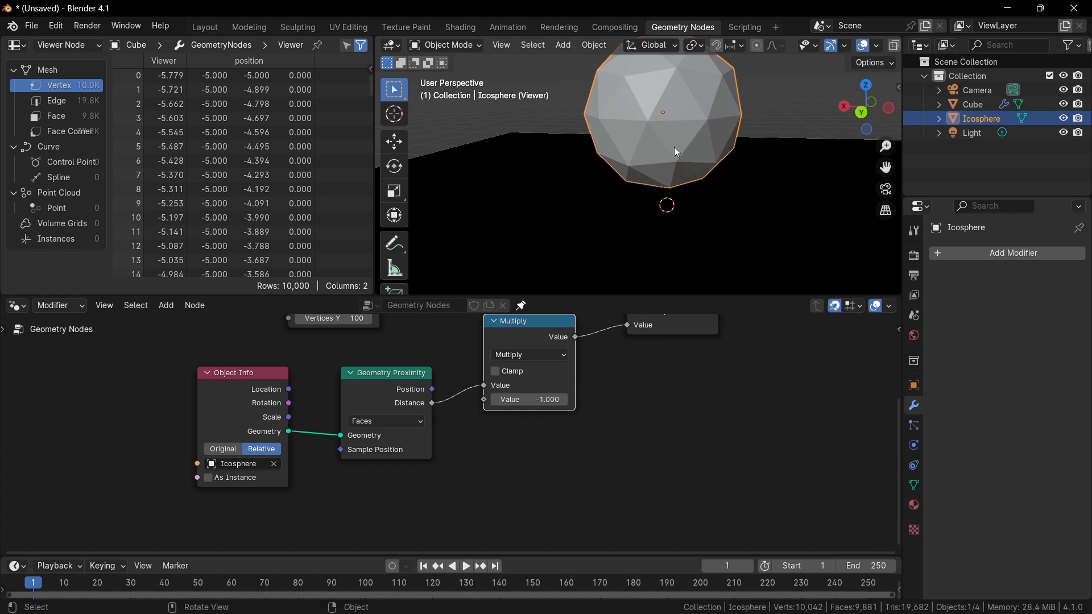
Nudge the Icosphere slightly and dissolve the Multiply node, keeping Distance linked to the Viewer.
key(g)
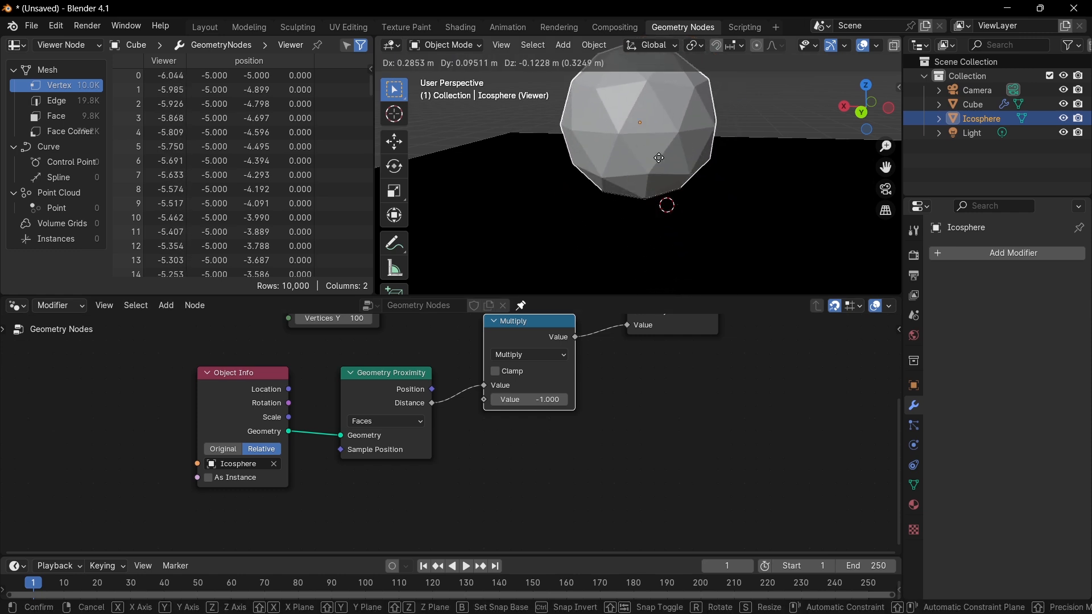
click(673, 130)
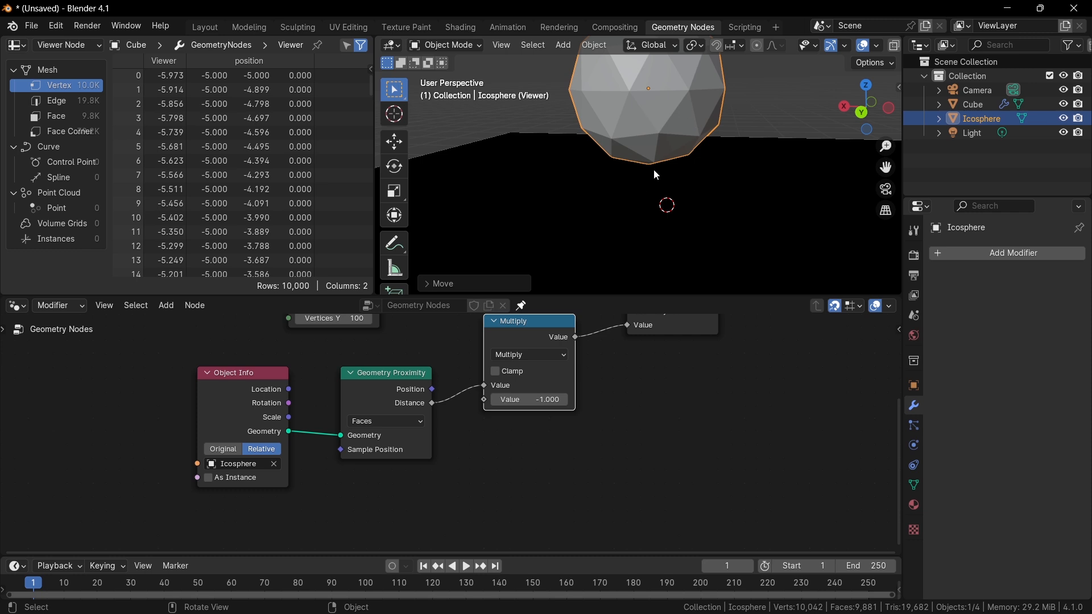
click(555, 339)
key(ctrl+x)
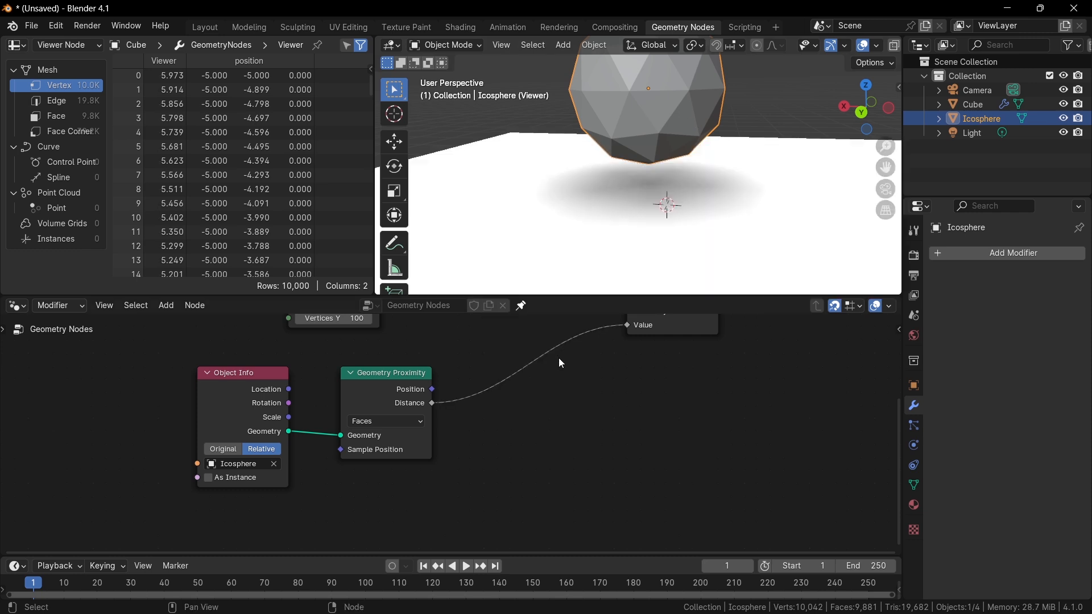
Insert a Map Range node between the proximity Distance output and the Viewer Value input.
key(shift+a)
text(mao)
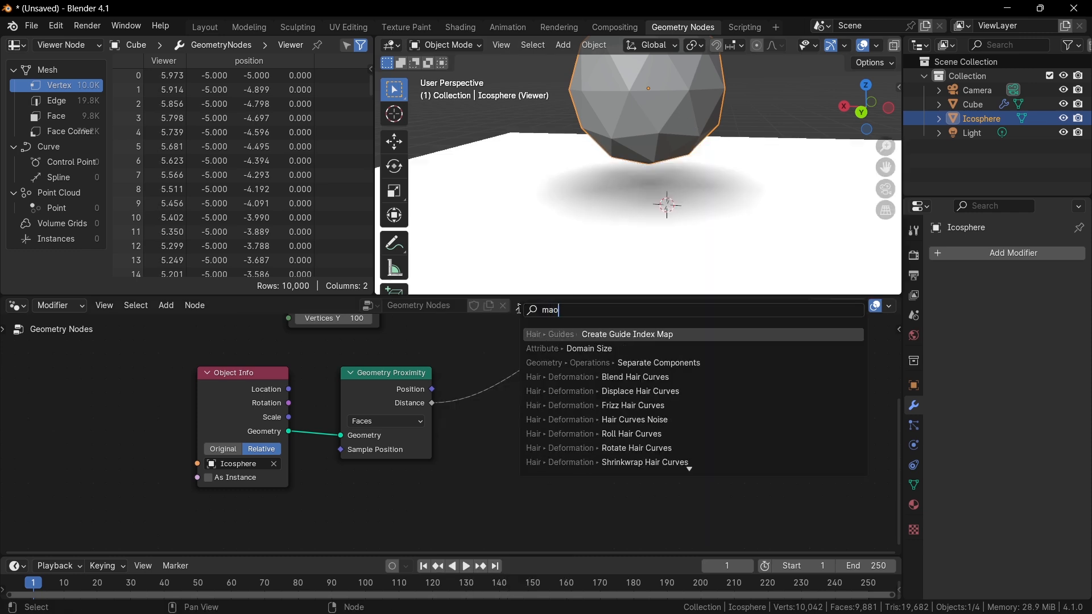
key(BackSpace)
text(p ran)
key(Return)
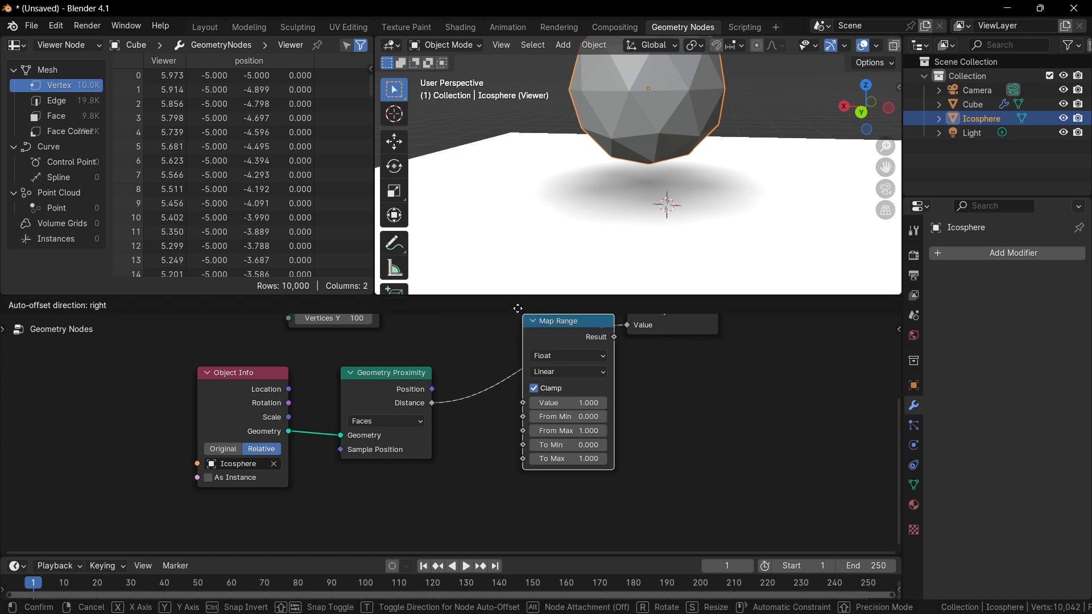
click(522, 312)
middle_drag(569, 429, 468, 435)
scroll(468, 435, up, 4)
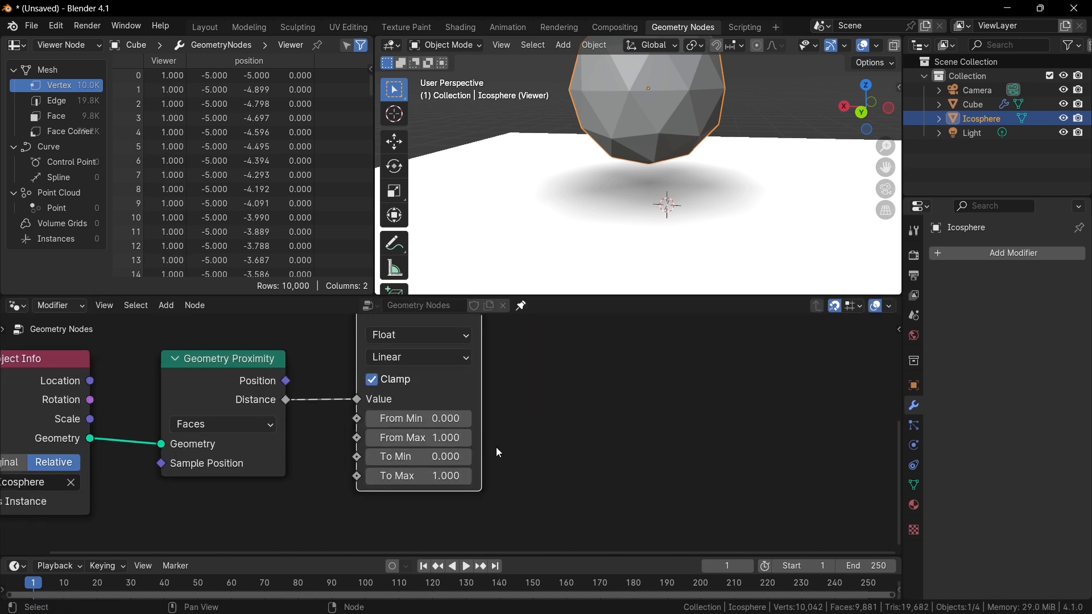
Move the Icosphere down so it rests closer to the grid.
key(g)
click(676, 198)
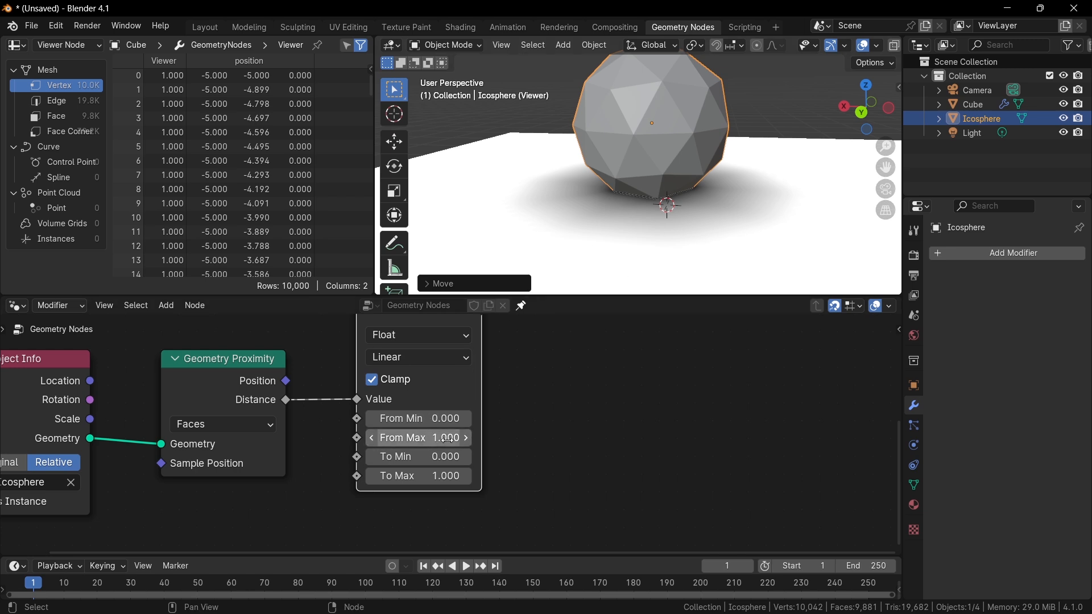
Set the Map Range To Min to 1 and To Max to 0 to invert the falloff.
middle_drag(501, 403, 471, 475)
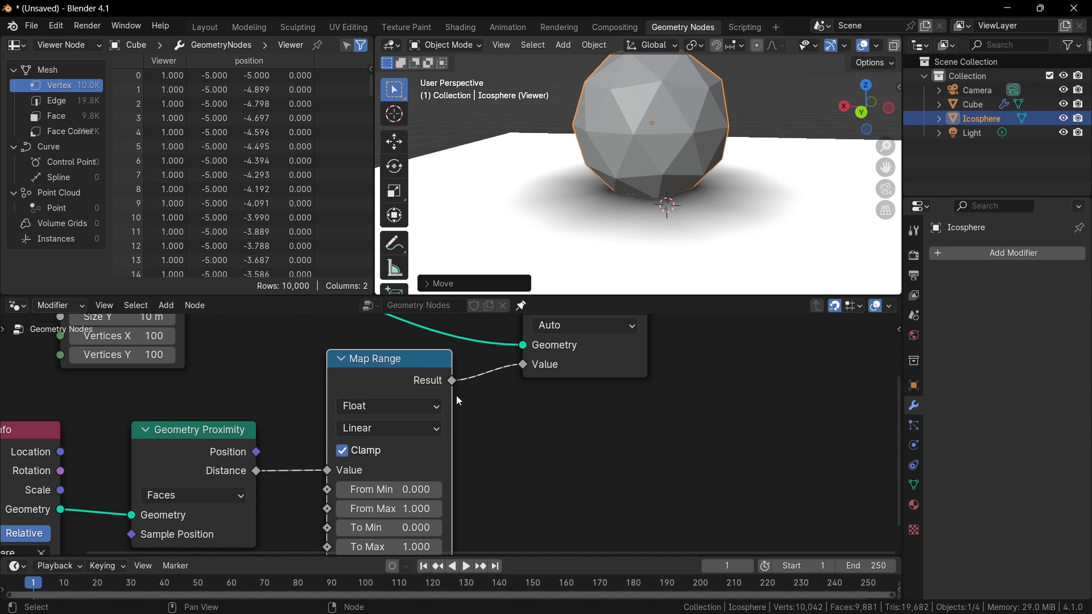
middle_drag(451, 433, 454, 348)
scroll(454, 347, up, 1)
scroll(447, 424, up, 1)
click(398, 455)
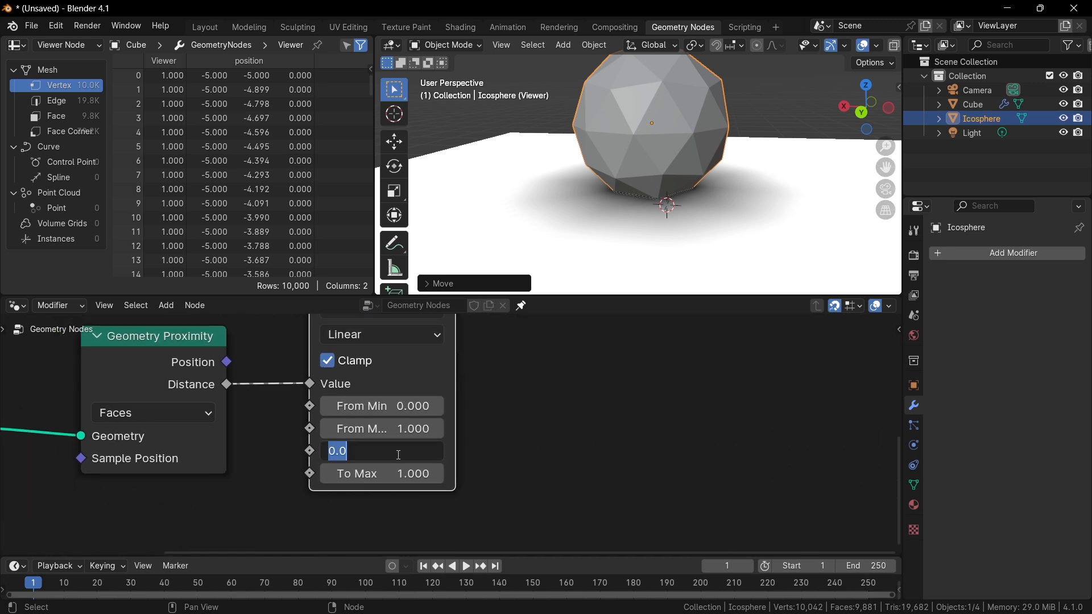
text(1)
key(Return)
click(398, 474)
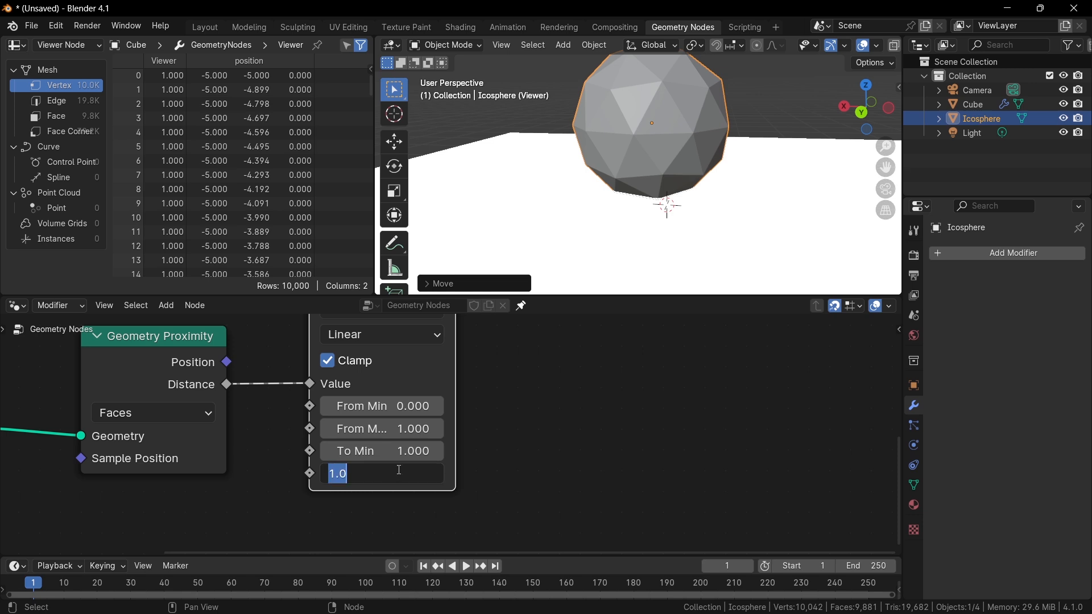
text(0)
key(Return)
Add a Float Mix node feeding the Map Range To Min, with Factor 1, A 1 and B 0.
scroll(665, 233, down, 4)
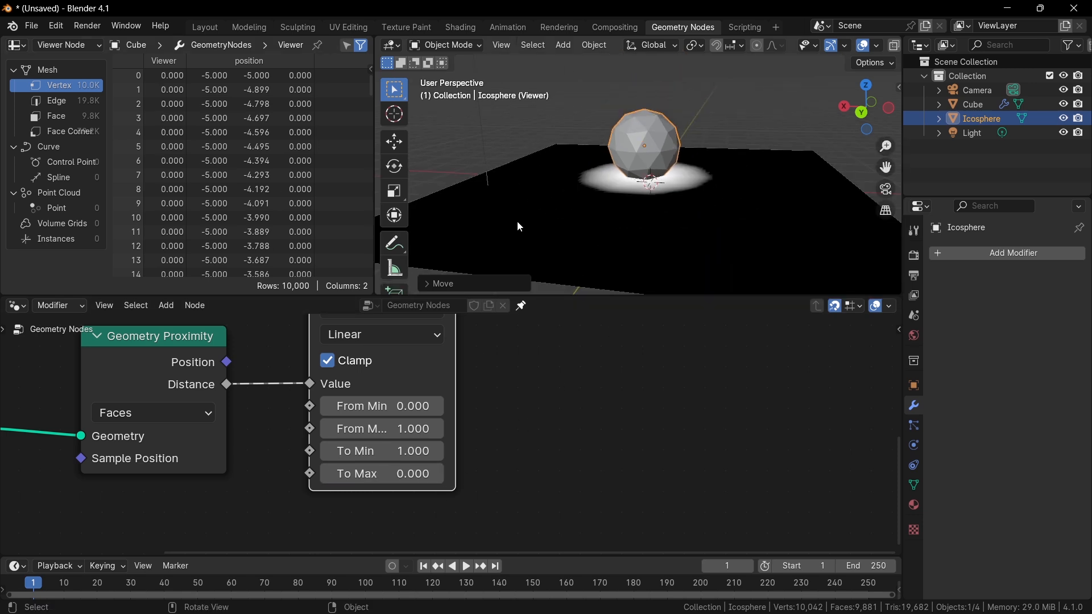
scroll(491, 391, left, 8)
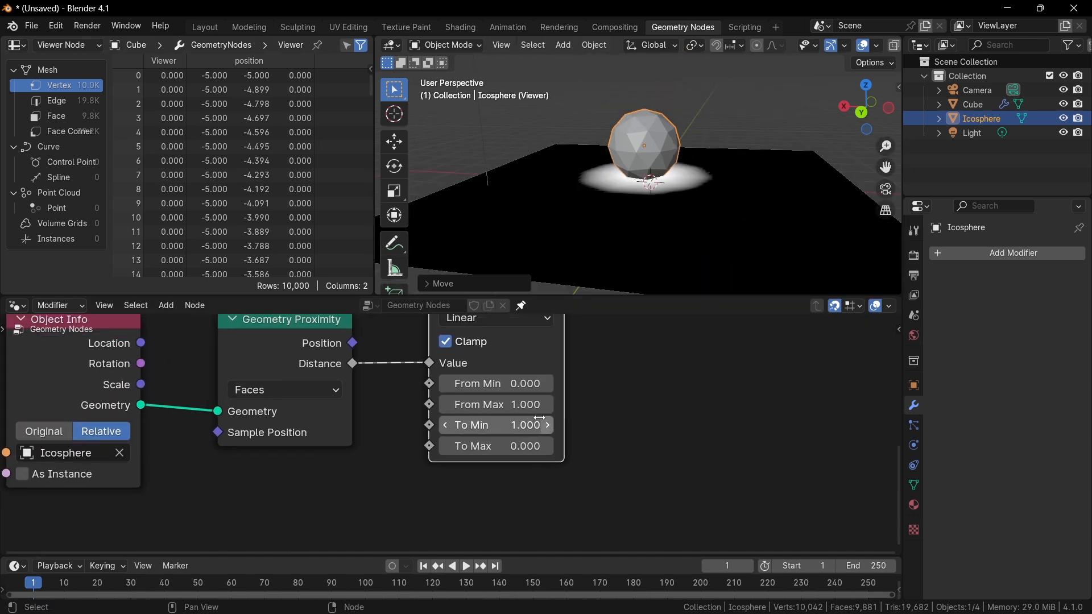
middle_drag(485, 418, 553, 390)
scroll(524, 397, down, 2)
drag(58, 373, 362, 426)
drag(384, 355, 277, 305)
click(409, 386)
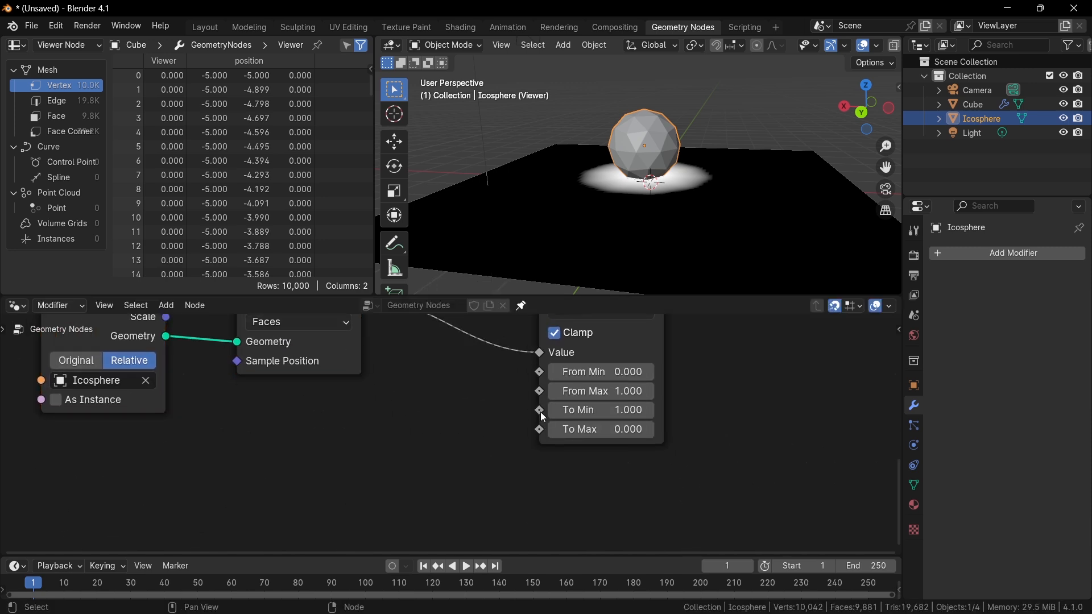
key(shift+a)
text(mi)
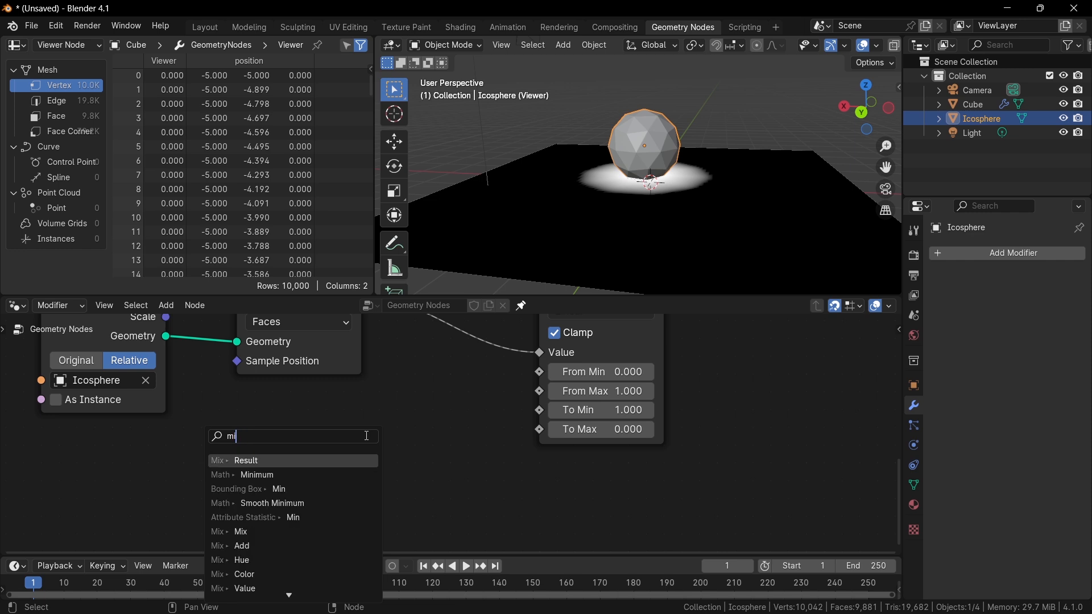
text(x)
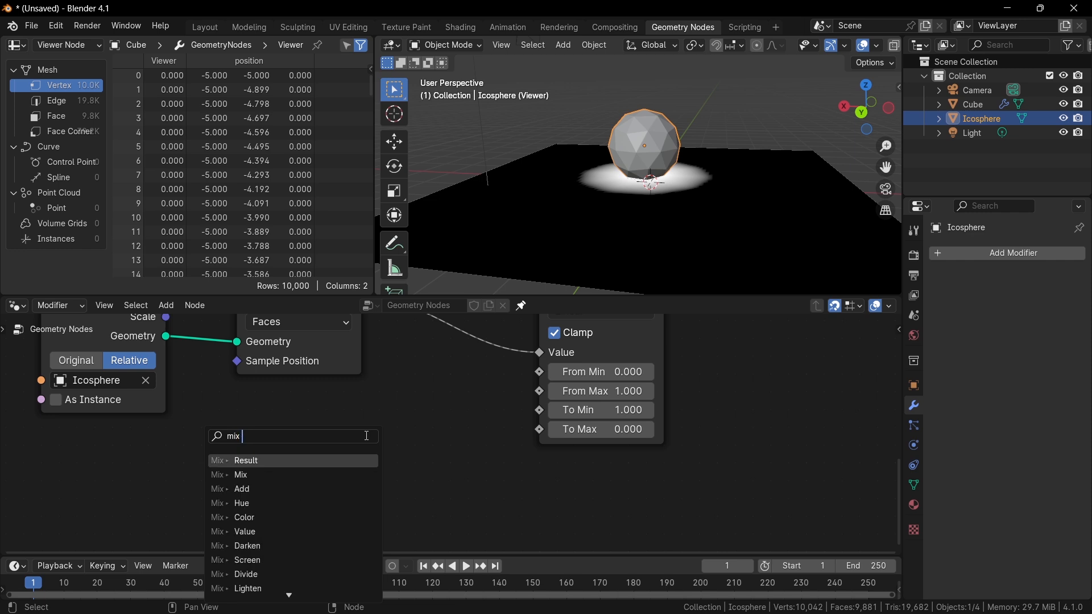
key(Return)
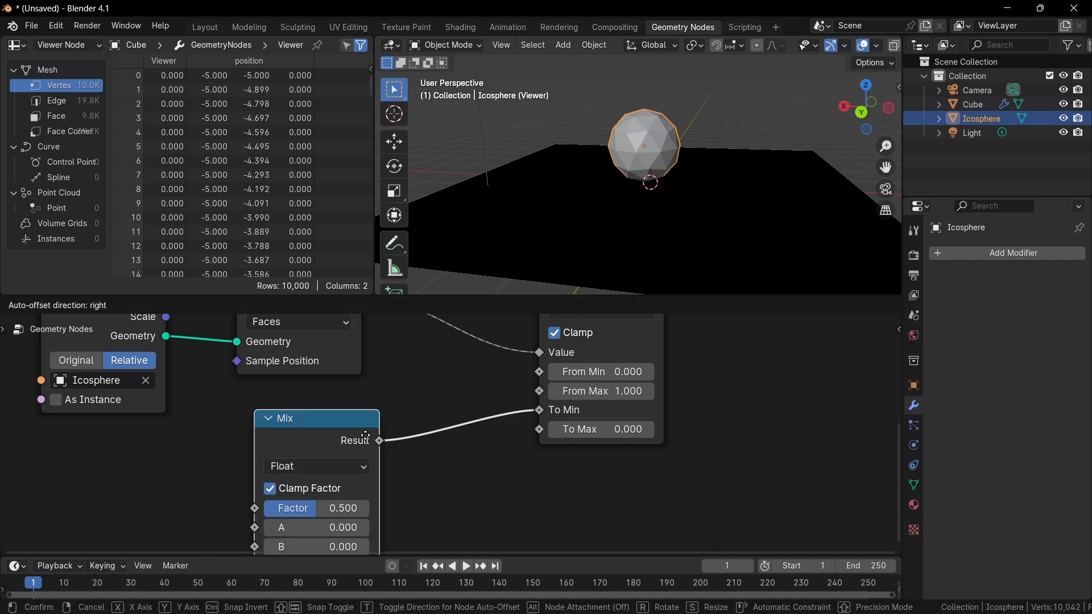
click(365, 436)
middle_drag(382, 437, 384, 393)
scroll(389, 392, down, 3)
scroll(389, 395, up, 4)
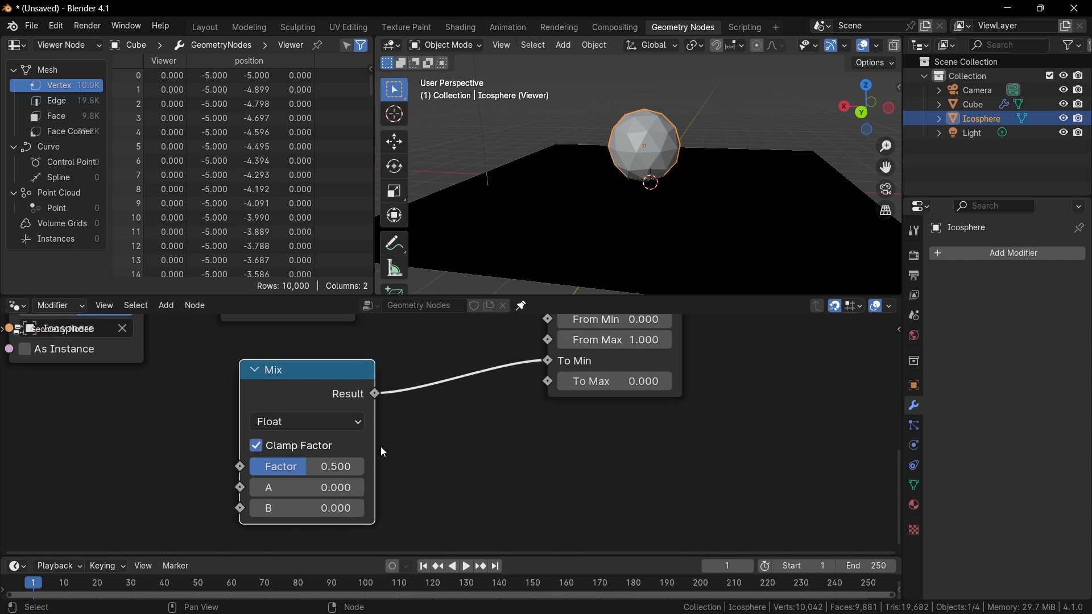
drag(335, 484, 364, 469)
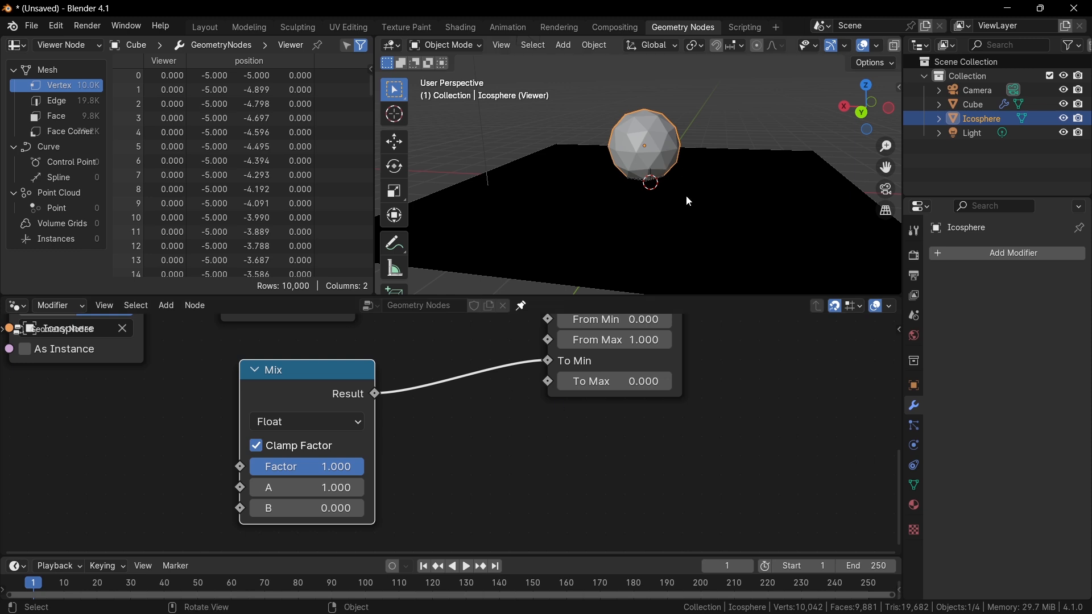
middle_drag(394, 409, 560, 366)
scroll(438, 399, up, 1)
drag(404, 428, 203, 422)
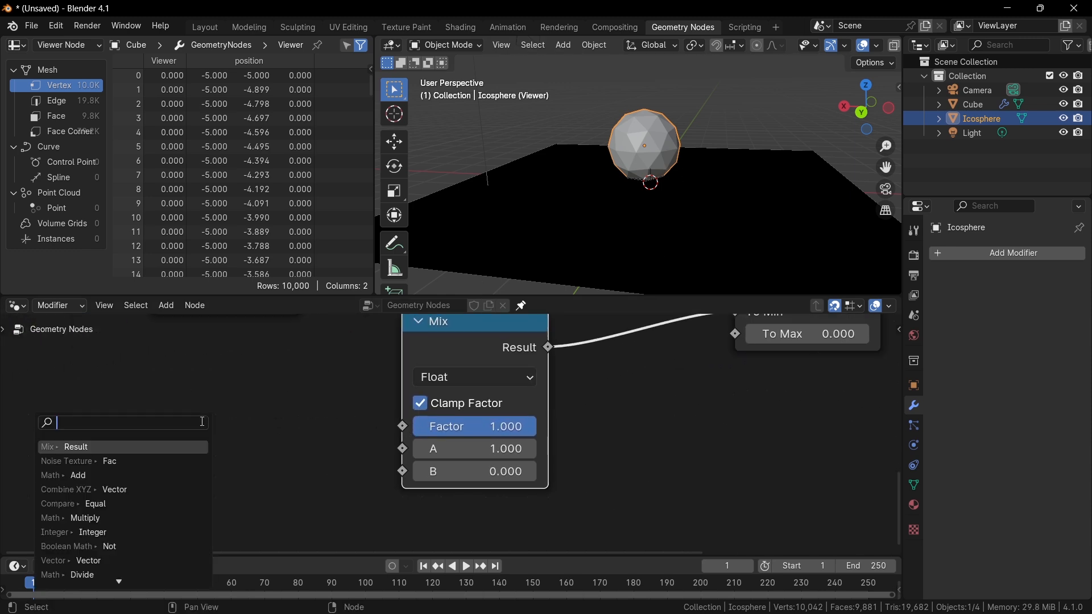
text(bool)
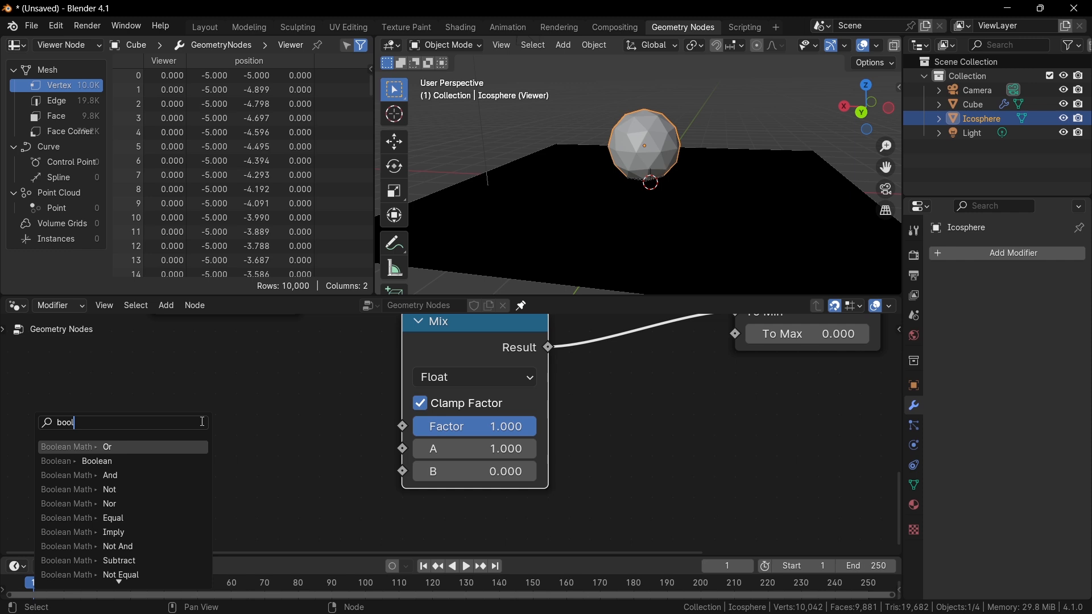
key(Return)
click(201, 422)
key(ctrl+z)
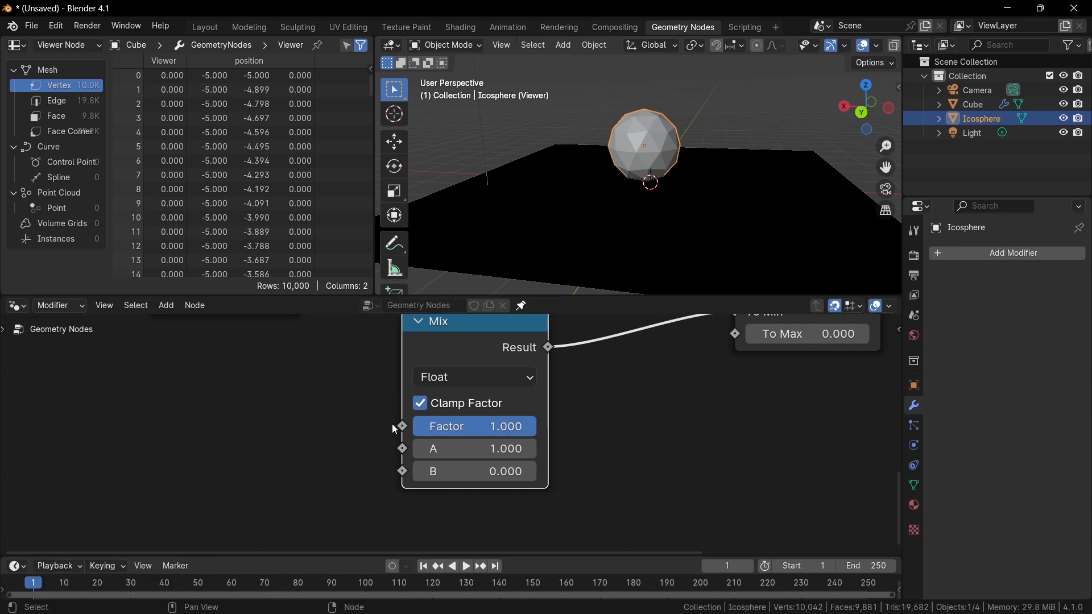
Add a Boolean node, connect it to the Mix node's Factor, and toggle its Value on and off.
key(shift+a)
click(218, 313)
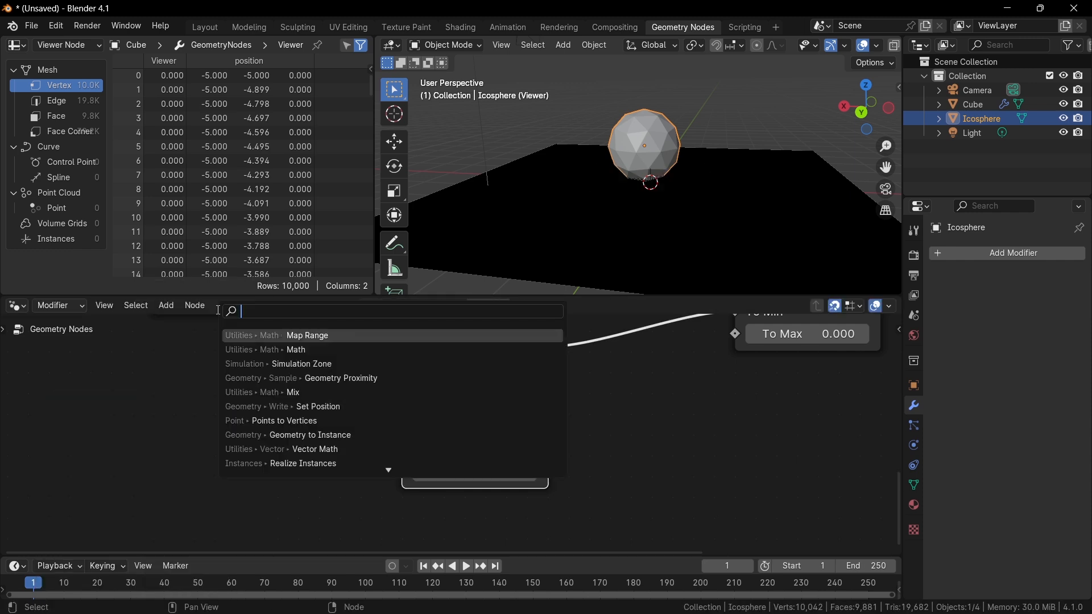
text(bool)
key(Return)
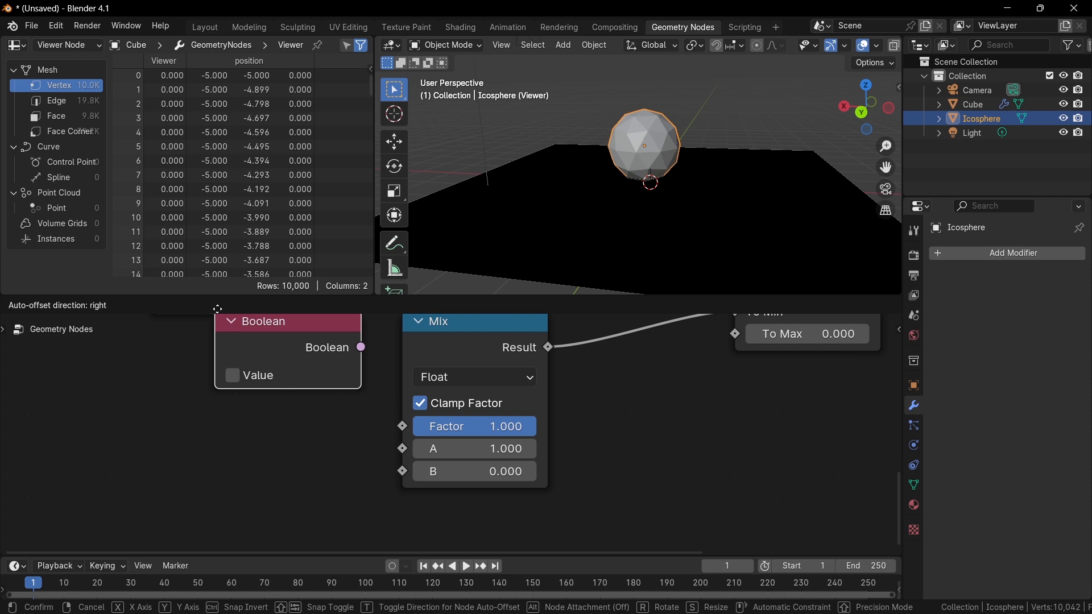
click(134, 371)
drag(278, 410, 393, 424)
key(Escape)
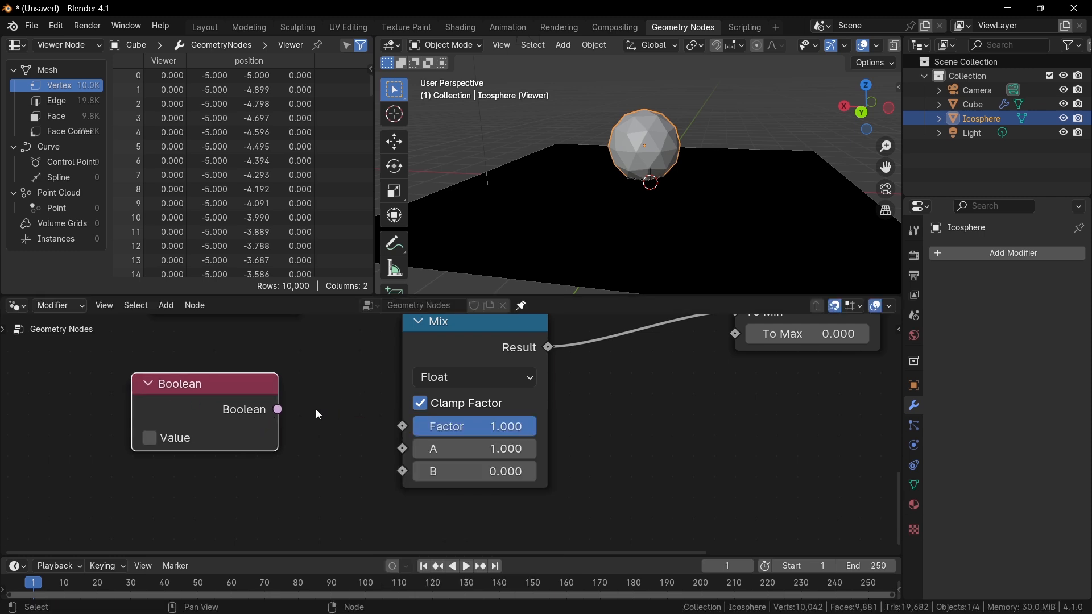
drag(278, 410, 409, 430)
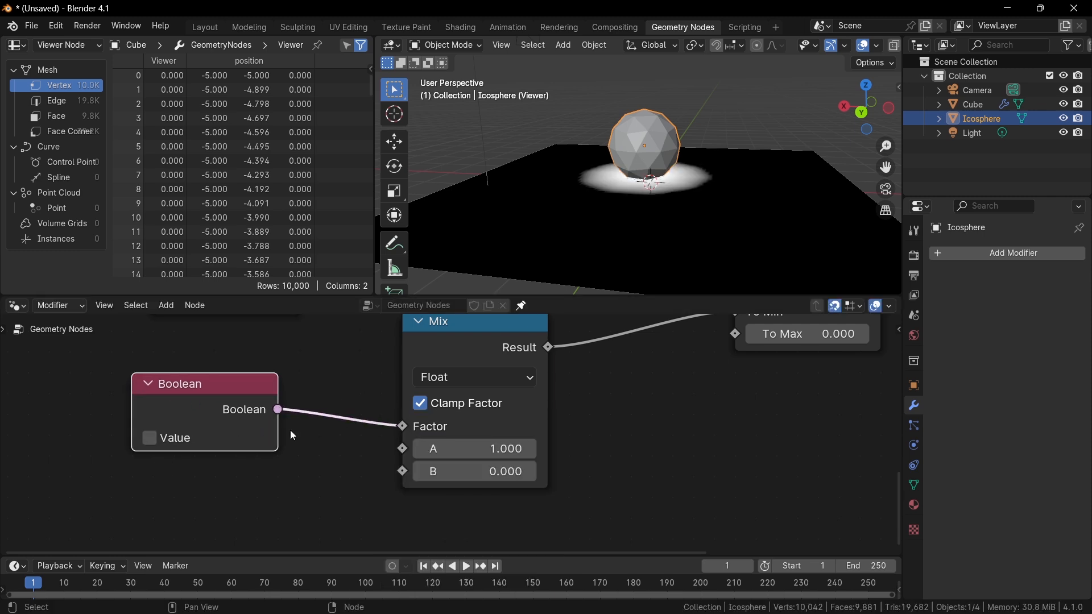
click(176, 439)
click(175, 440)
click(176, 439)
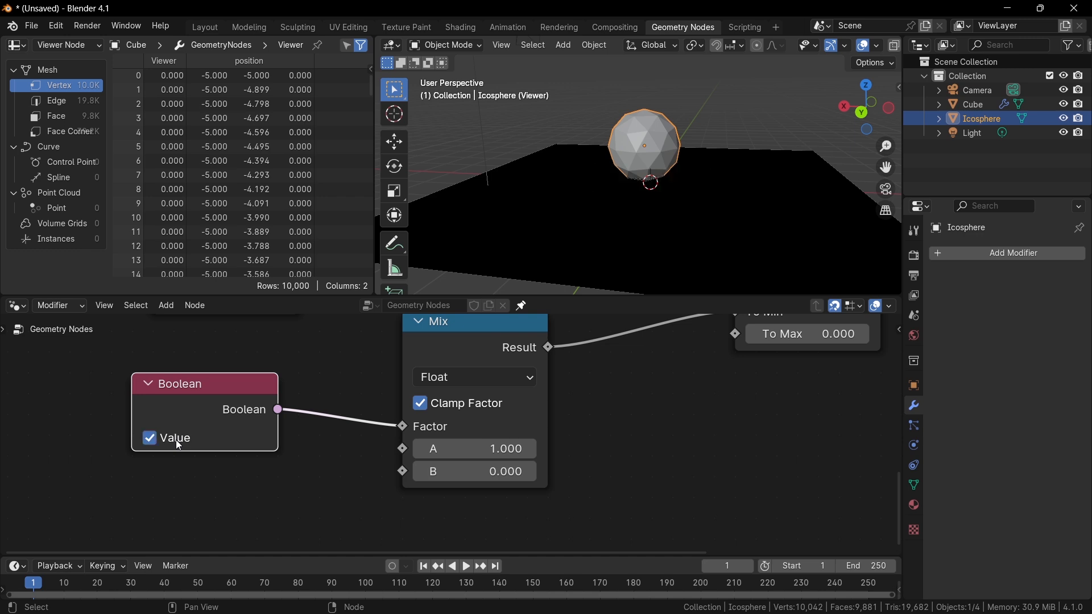
click(175, 440)
Duplicate the Mix node and connect the copy's Result to the Map Range To Max.
scroll(306, 402, down, 2)
middle_drag(383, 401, 297, 416)
scroll(297, 415, up, 2)
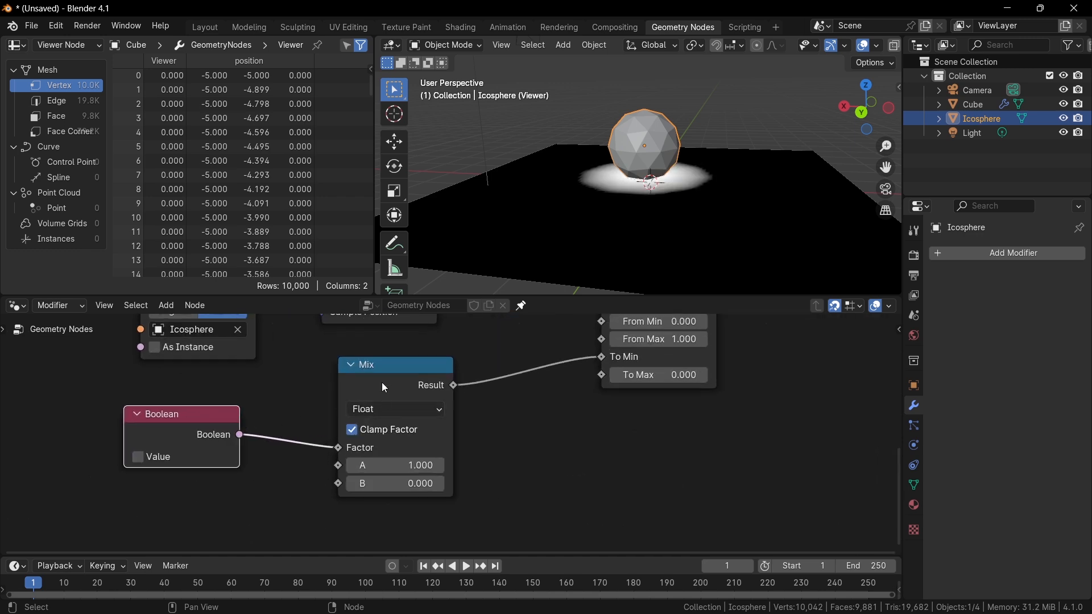
drag(384, 388, 377, 374)
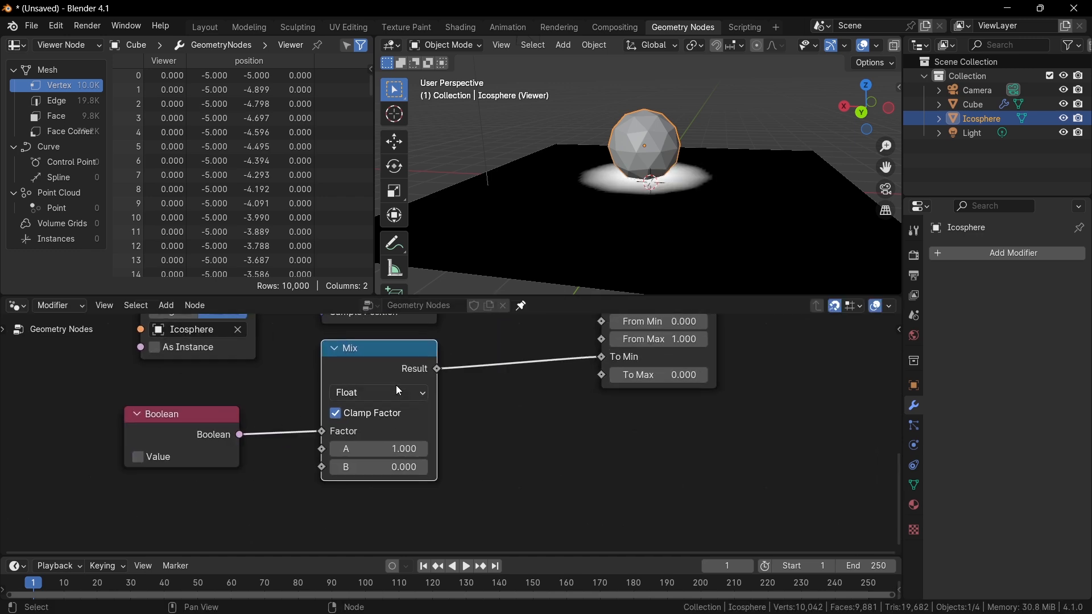
key(shift+d)
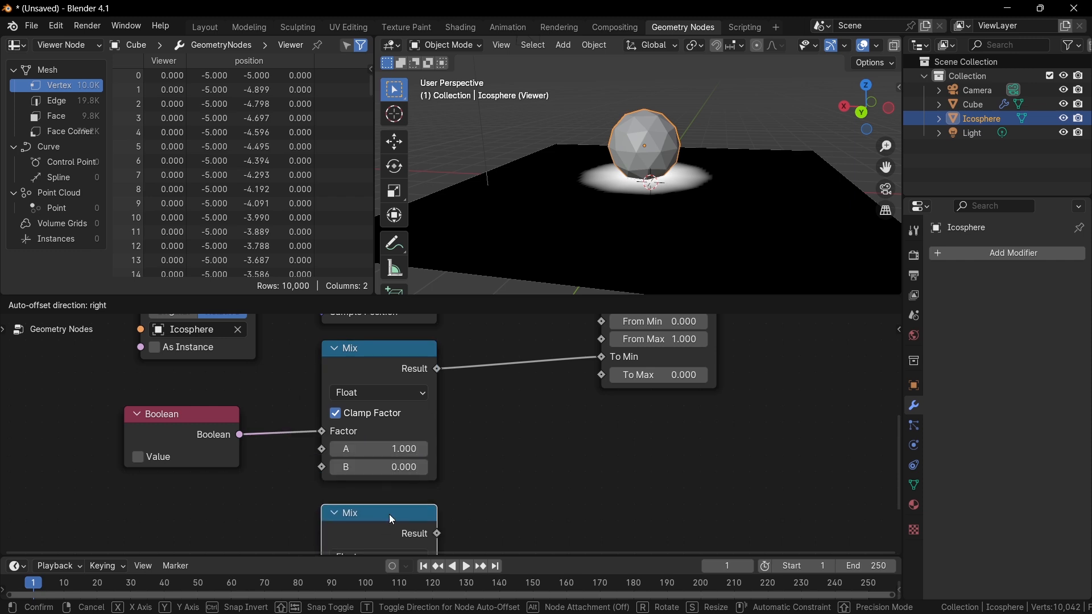
click(396, 512)
scroll(393, 489, down, 1)
drag(435, 468, 571, 348)
middle_drag(494, 426, 508, 383)
scroll(508, 383, up, 1)
Set the duplicated Mix node's A to 0 and B to 1.
click(413, 497)
text(0)
key(Return)
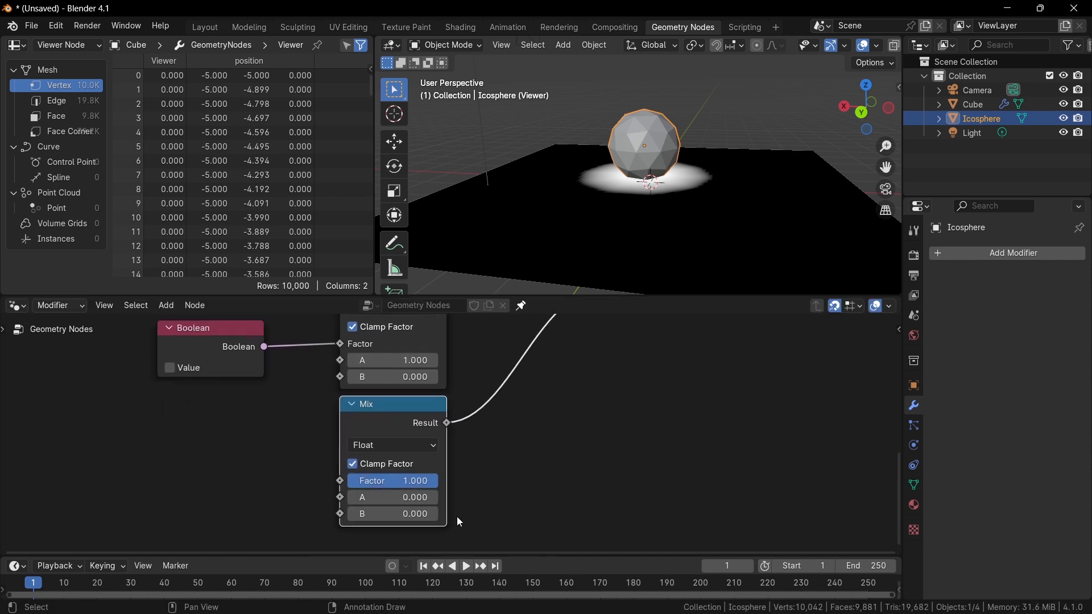
click(422, 515)
text(1)
key(Return)
Connect the Boolean output to the second Mix node's Factor and switch the Boolean Value on.
scroll(447, 453, down, 1)
drag(303, 370, 363, 475)
shift+scroll(409, 422, up, 1)
click(242, 405)
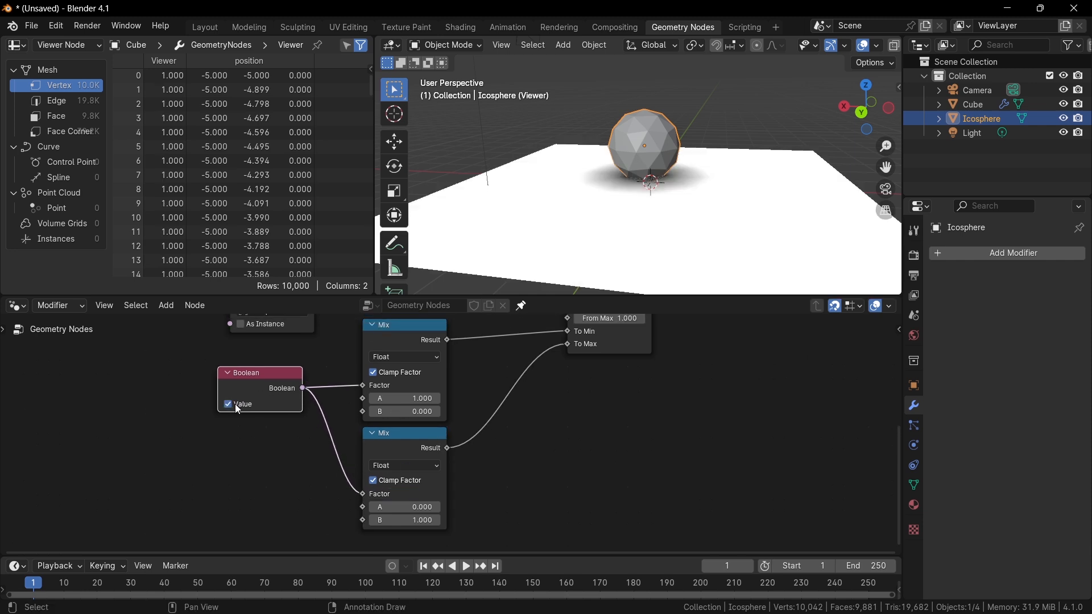
click(240, 406)
click(240, 406)
click(239, 407)
click(239, 407)
click(237, 409)
click(237, 409)
Collapse both Mix nodes and rearrange them and the Boolean node beneath the Map Range node.
click(401, 445)
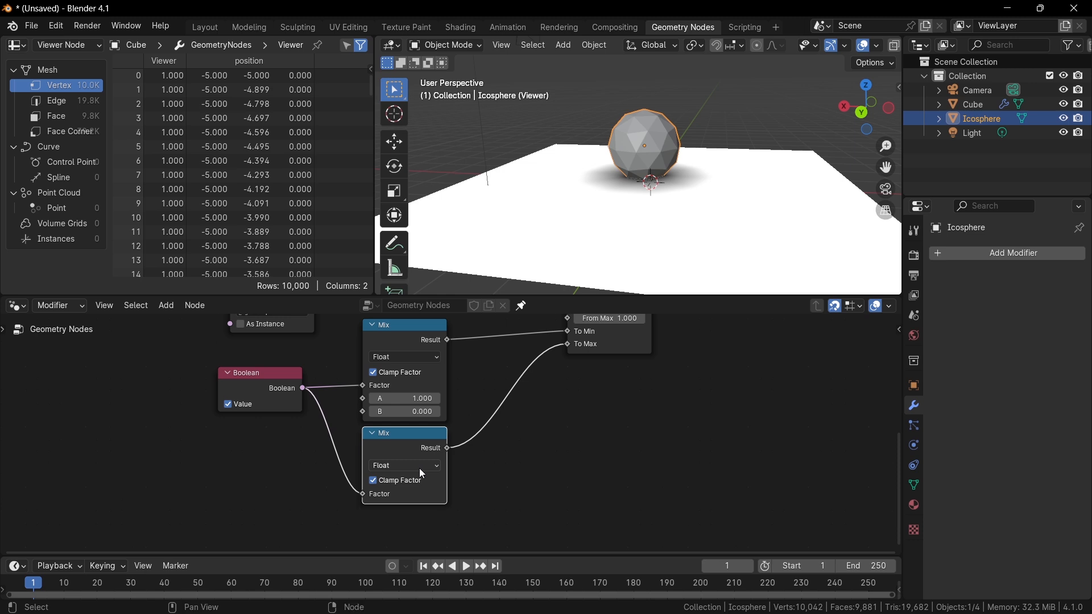
key(h)
click(412, 341)
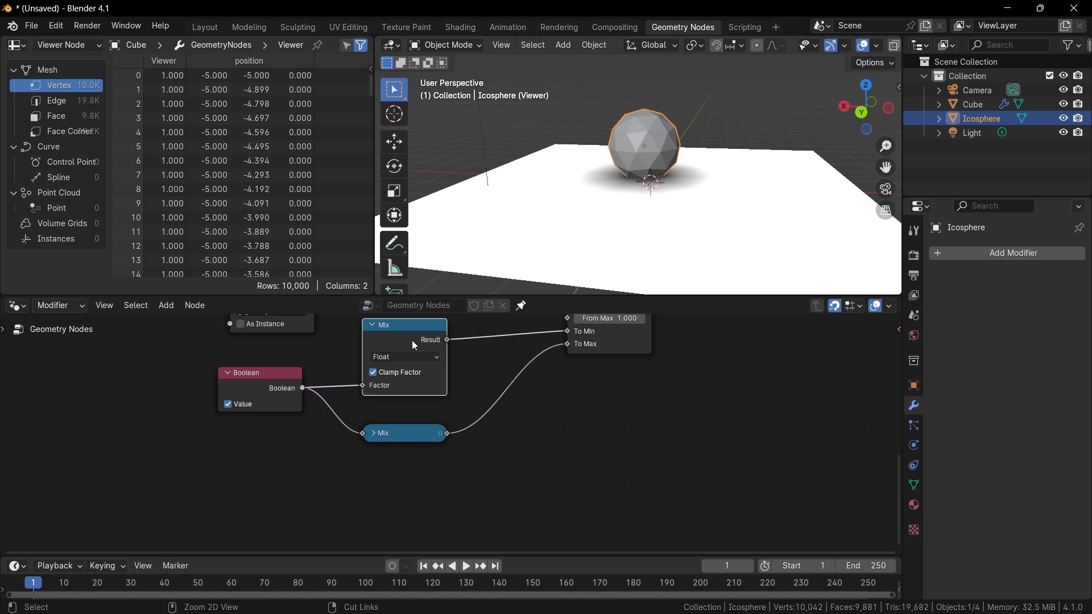
key(h)
drag(413, 340, 405, 450)
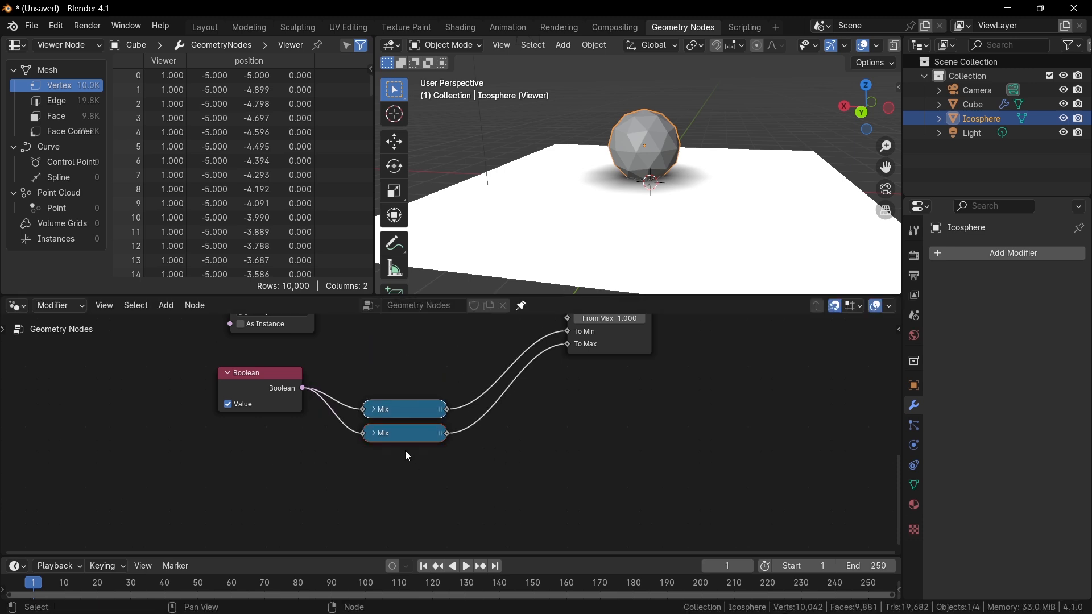
drag(408, 402, 419, 328)
middle_drag(420, 389, 427, 484)
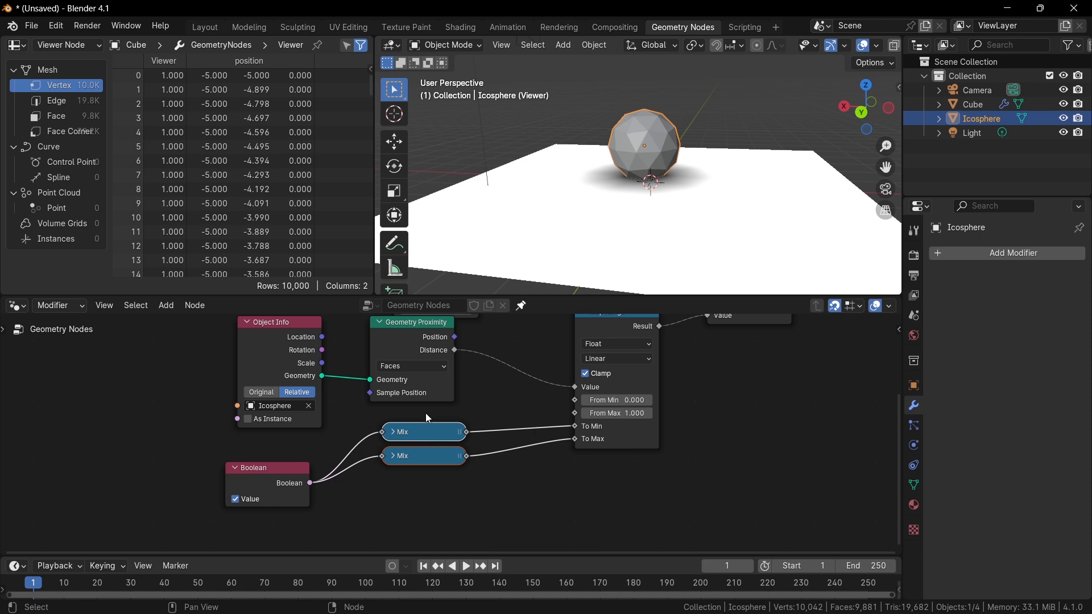
drag(451, 458, 627, 491)
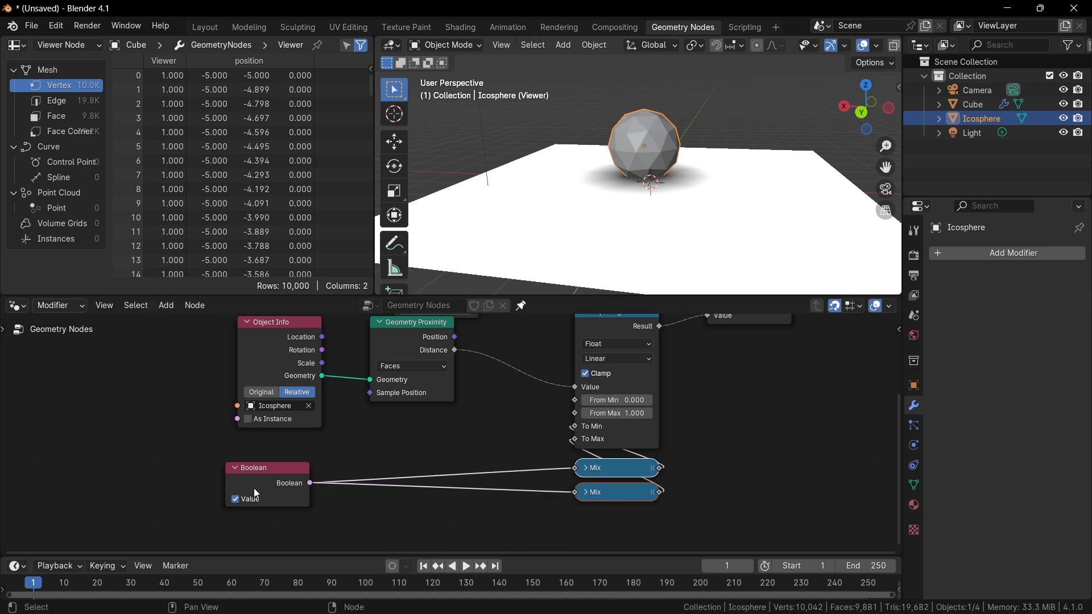
drag(254, 488, 447, 489)
scroll(638, 380, up, 1)
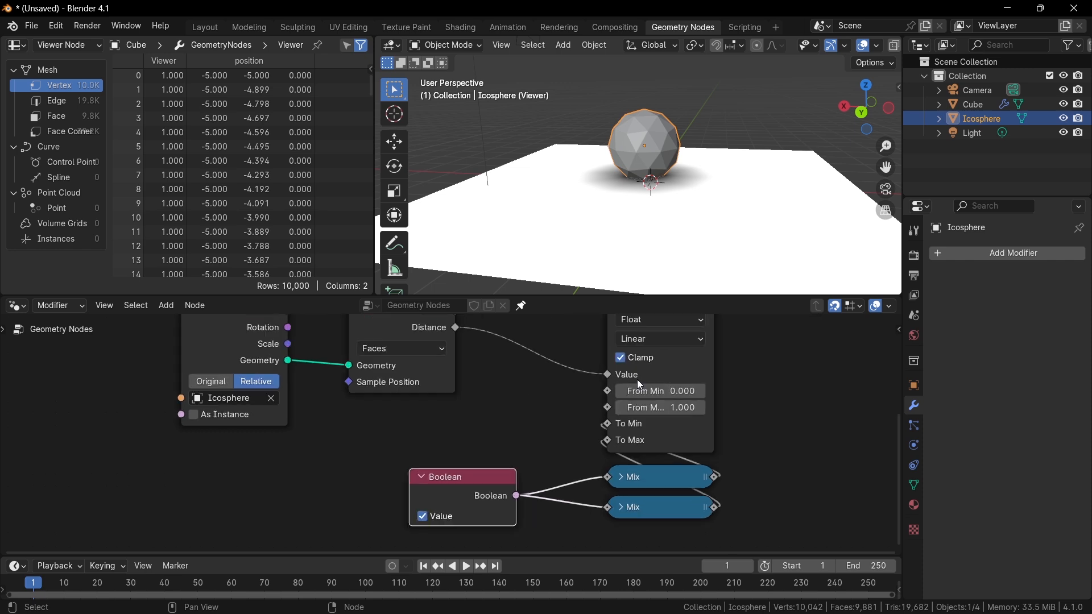
scroll(640, 386, up, 1)
Scale the Icosphere up and raise it above the grid.
middle_drag(649, 184, 664, 206)
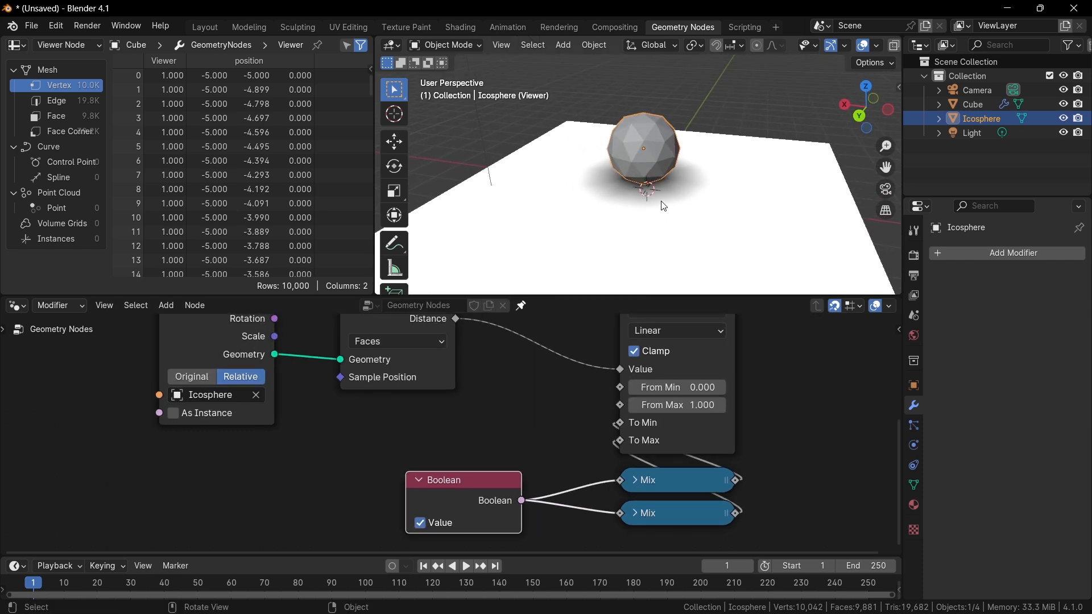
key(s)
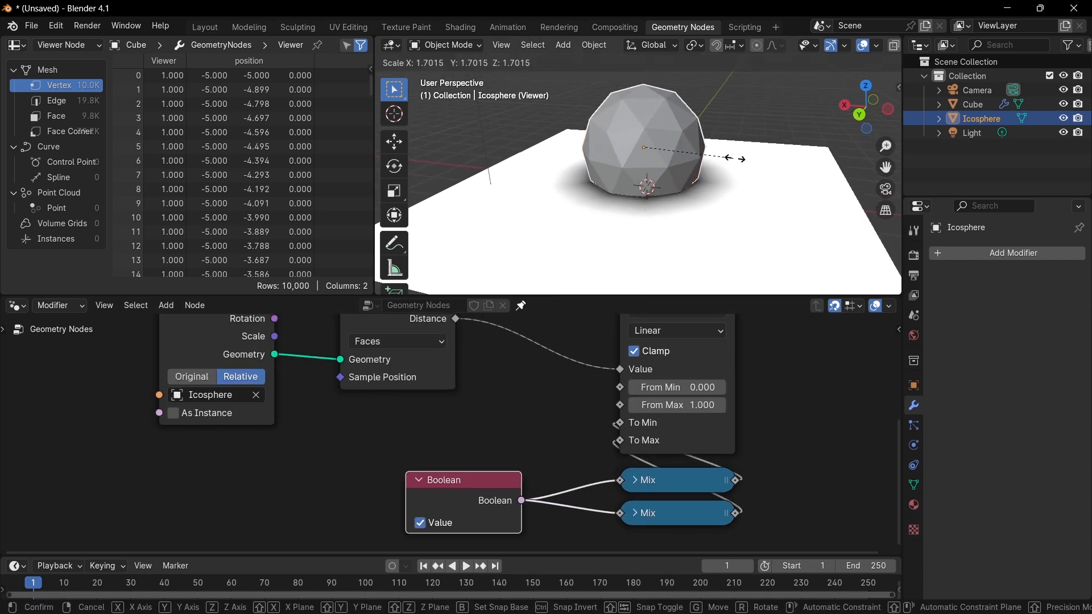
click(742, 176)
key(g)
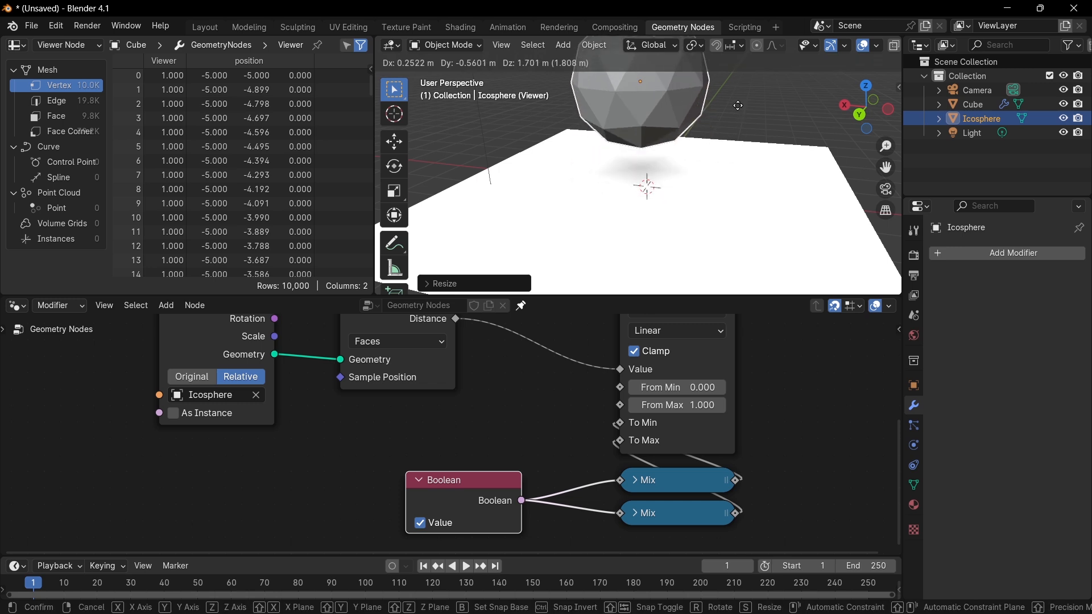
click(741, 126)
middle_drag(742, 127, 761, 91)
key(g)
click(761, 84)
Scale the Icosphere a bit further and move it so it sits just above the grid.
key(s)
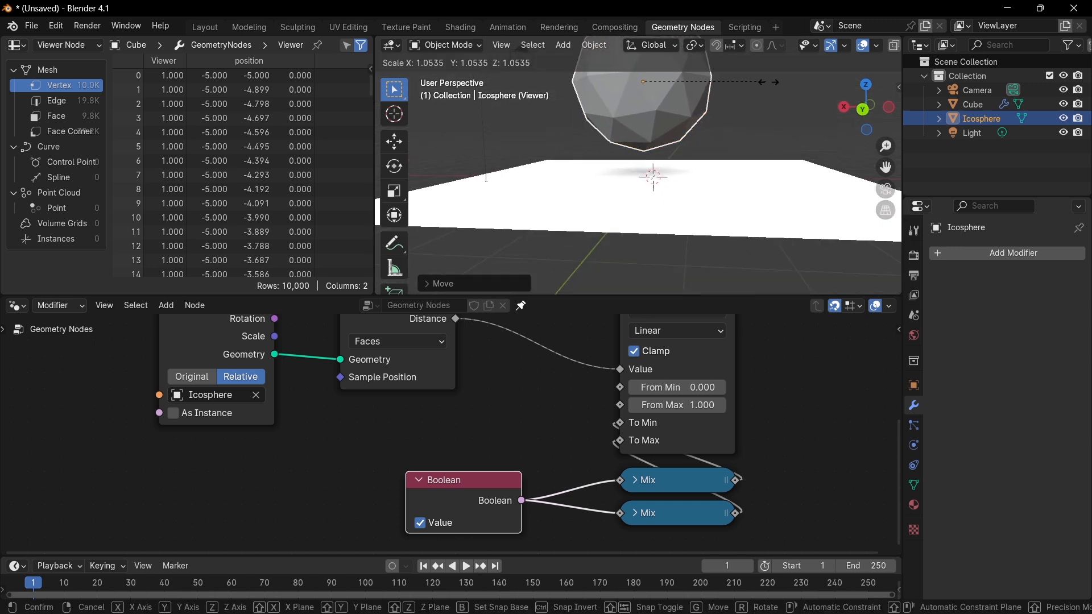
click(825, 103)
key(g)
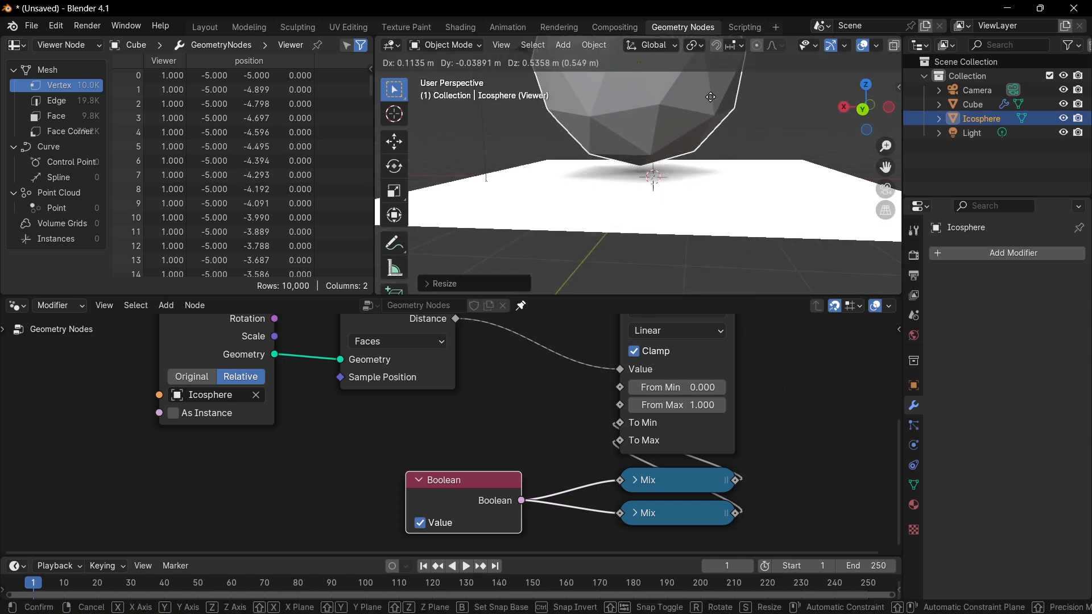
click(726, 114)
key(ctrl+z)
key(ctrl+z)
middle_drag(729, 115, 731, 127)
key(g)
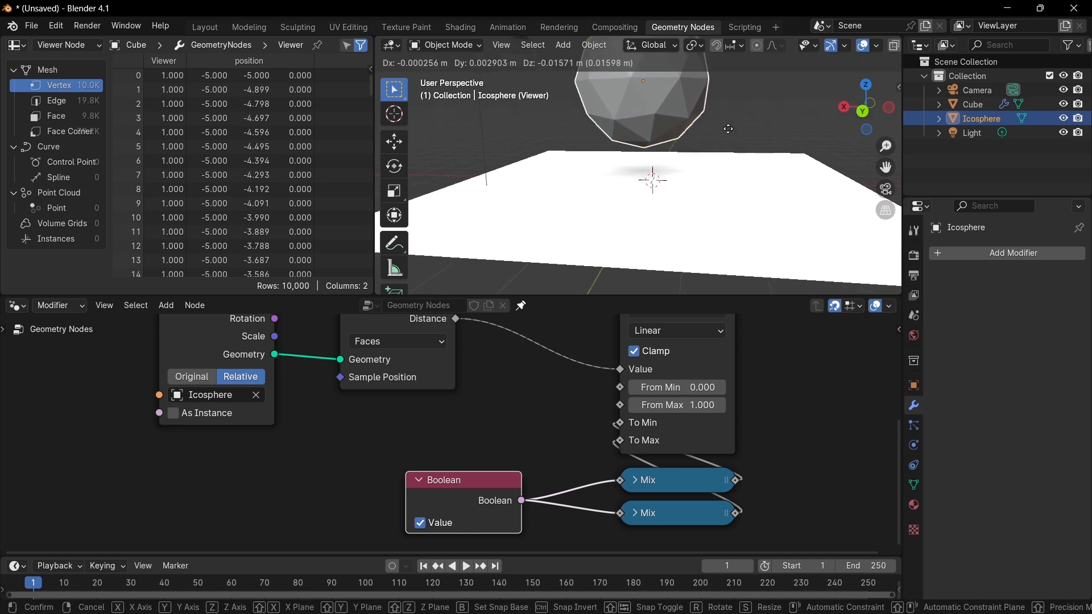
click(724, 158)
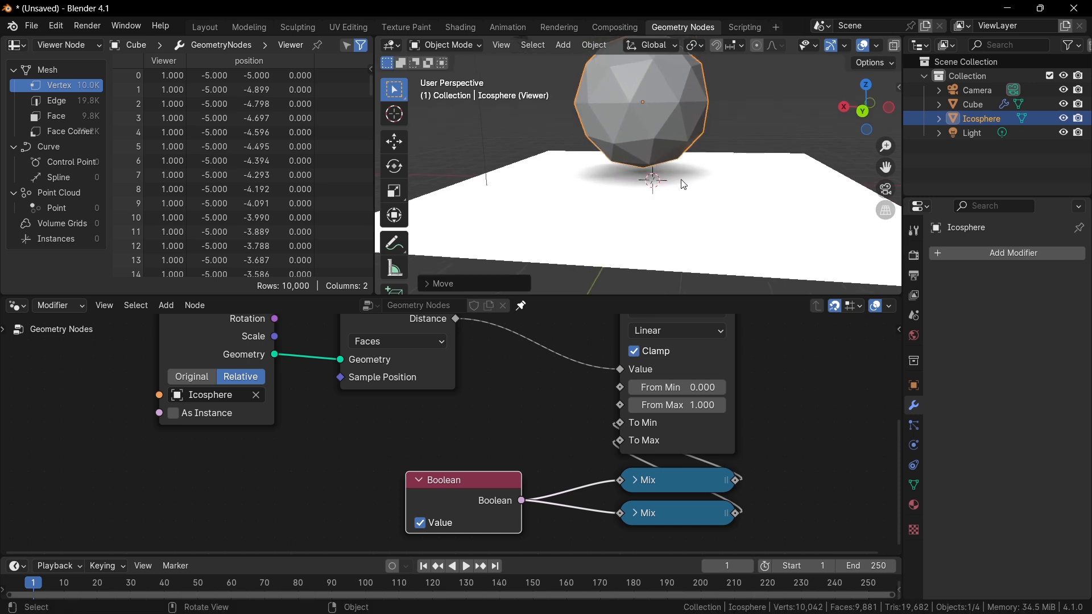
middle_drag(684, 183, 669, 203)
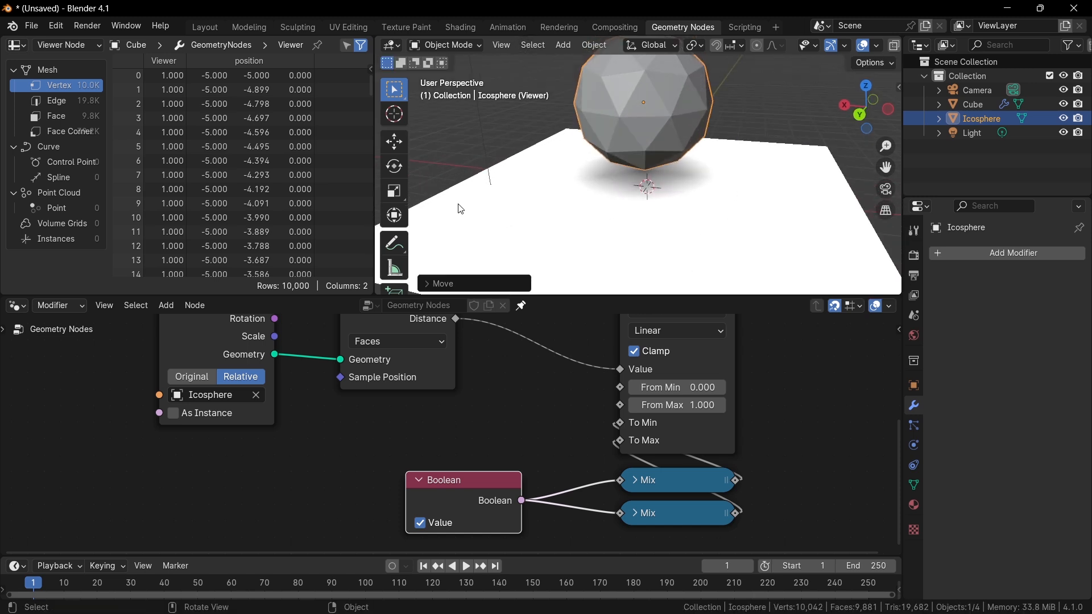
Set the Map Range node's From Max to 2.730.
scroll(386, 424, down, 2)
mouse_move(620, 438)
mouse_down()
mouse_move(648, 438)
mouse_move(635, 423)
mouse_move(645, 438)
mouse_up()
key(ctrl+z)
key(ctrl+z)
middle_drag(430, 422, 436, 439)
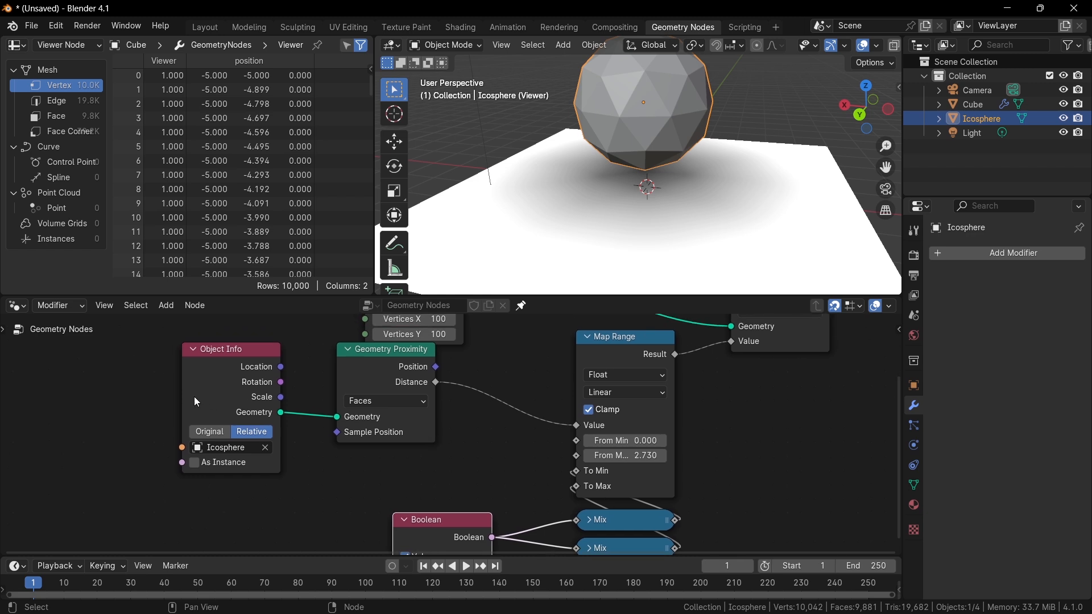
Move the Object Info and Geometry Proximity nodes further left of the Map Range node.
drag(156, 381, 364, 400)
key(g)
click(166, 390)
middle_drag(258, 401, 285, 397)
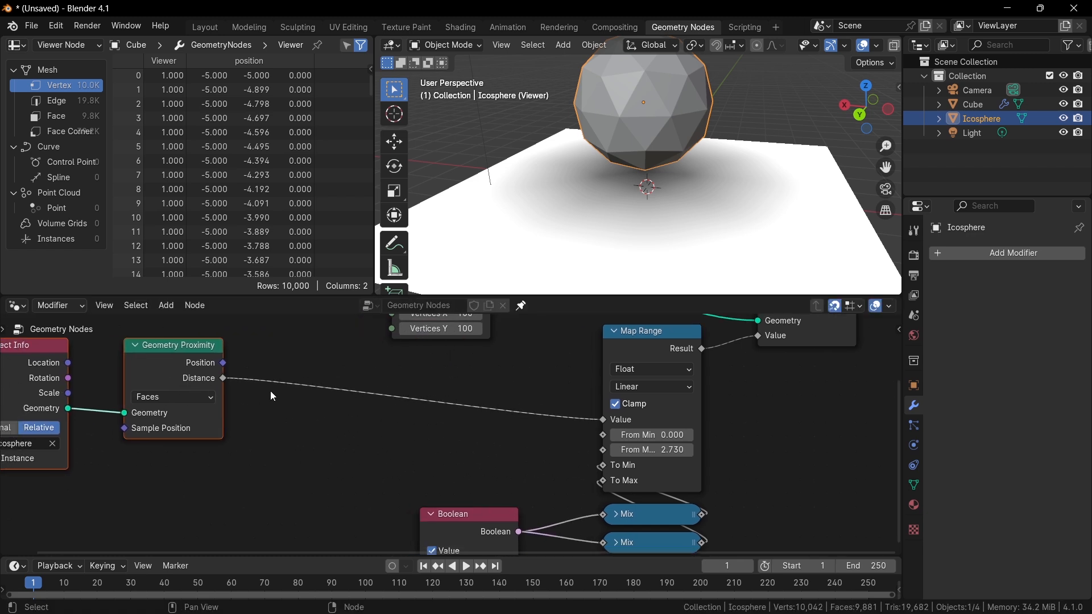
middle_drag(217, 392, 267, 393)
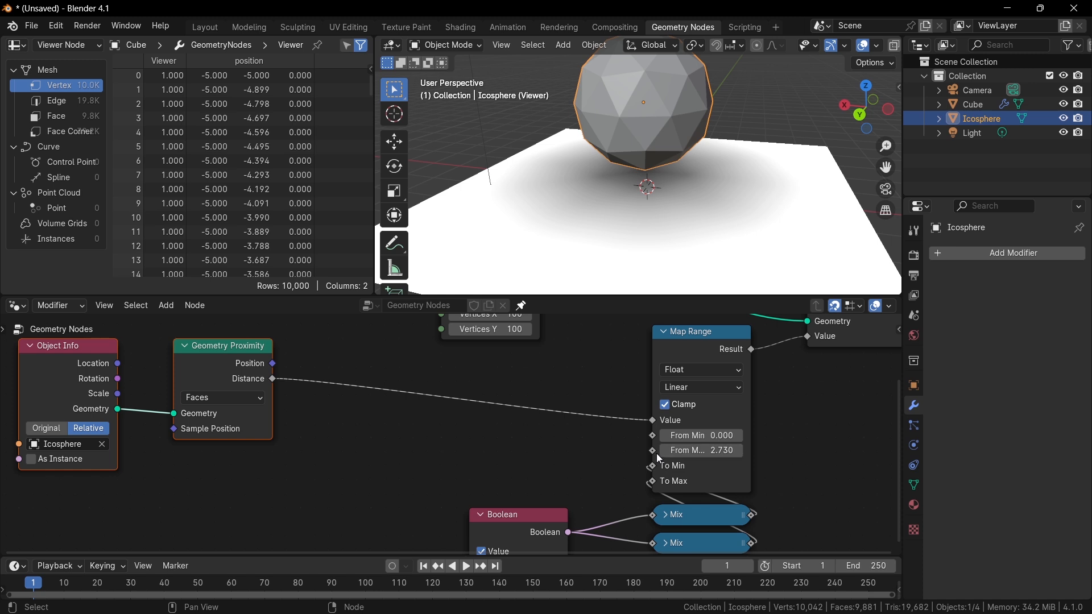
middle_drag(499, 452, 509, 439)
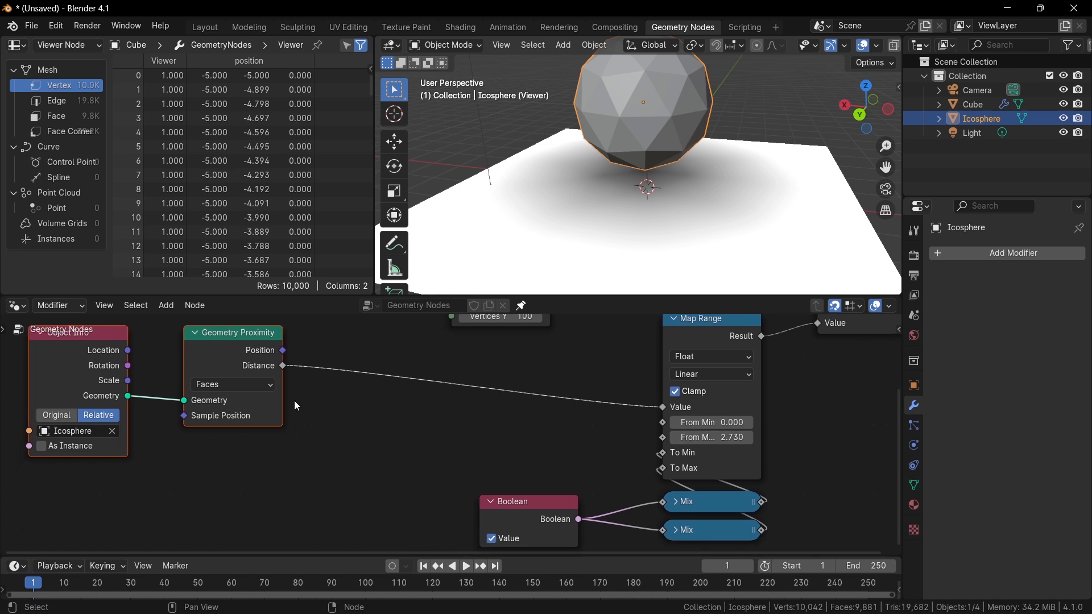
Set the Map Range node's From Max to 3.340.
drag(282, 367, 662, 439)
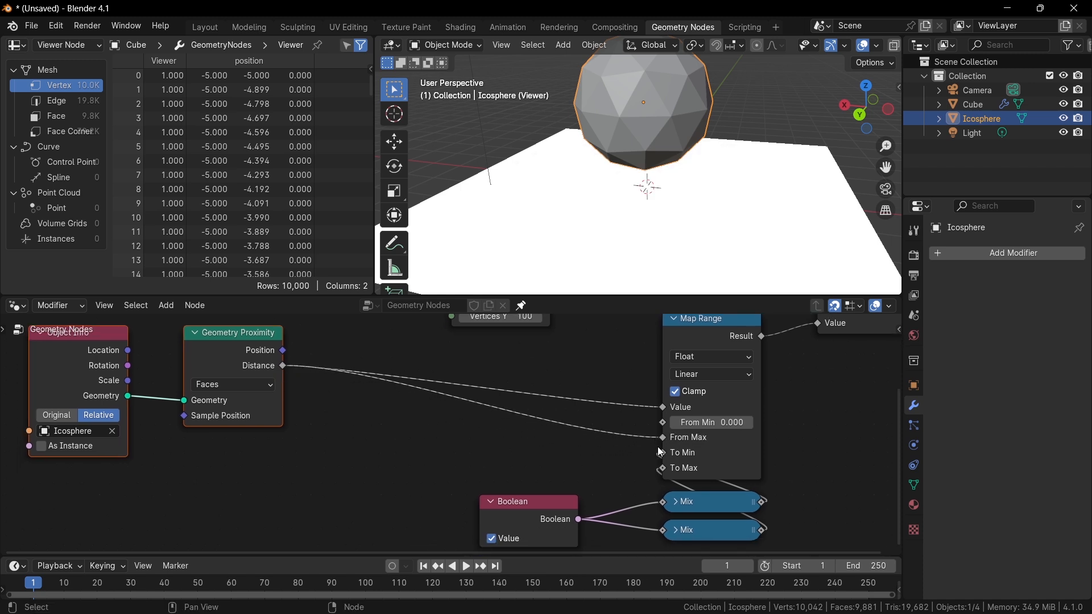
key(ctrl+z)
middle_drag(594, 451, 597, 416)
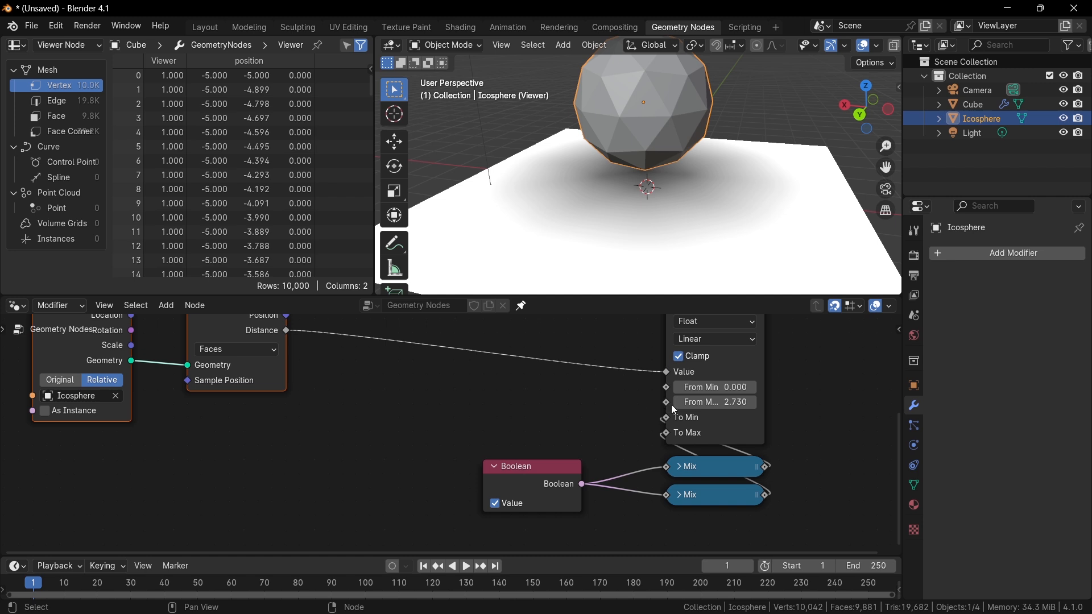
drag(675, 403, 709, 403)
middle_drag(601, 427, 400, 477)
scroll(475, 456, down, 1)
scroll(505, 452, down, 1)
mouse_move(535, 404)
middle_down()
mouse_move(450, 432)
mouse_move(418, 473)
middle_up()
drag(443, 372, 701, 374)
scroll(581, 378, down, 3)
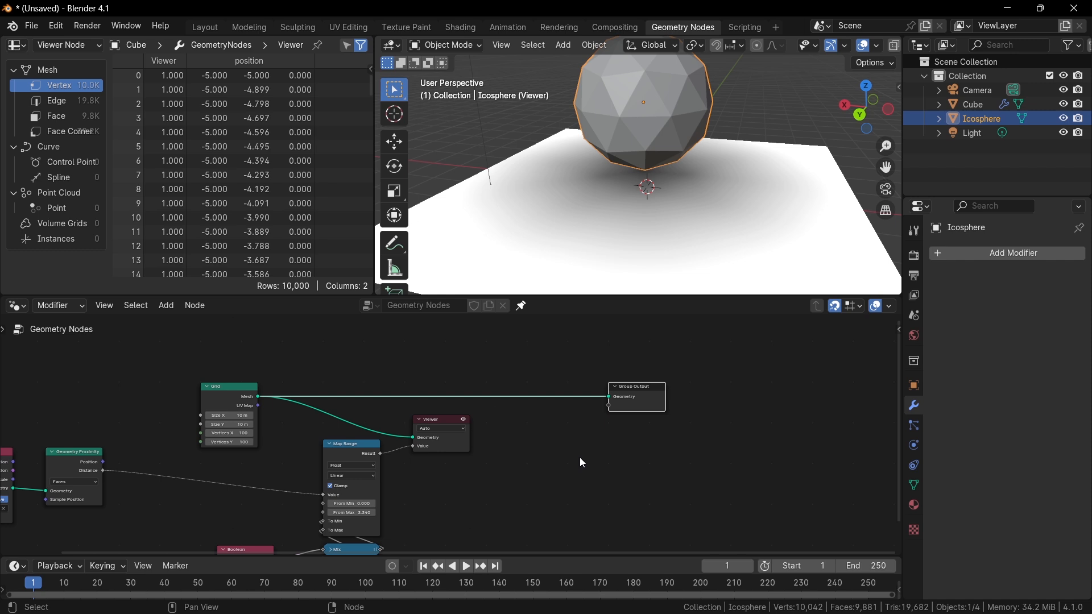
Insert a Set Position node between the Grid and the Group Output and delete the Viewer node.
scroll(512, 432, up, 1)
key(shift+a)
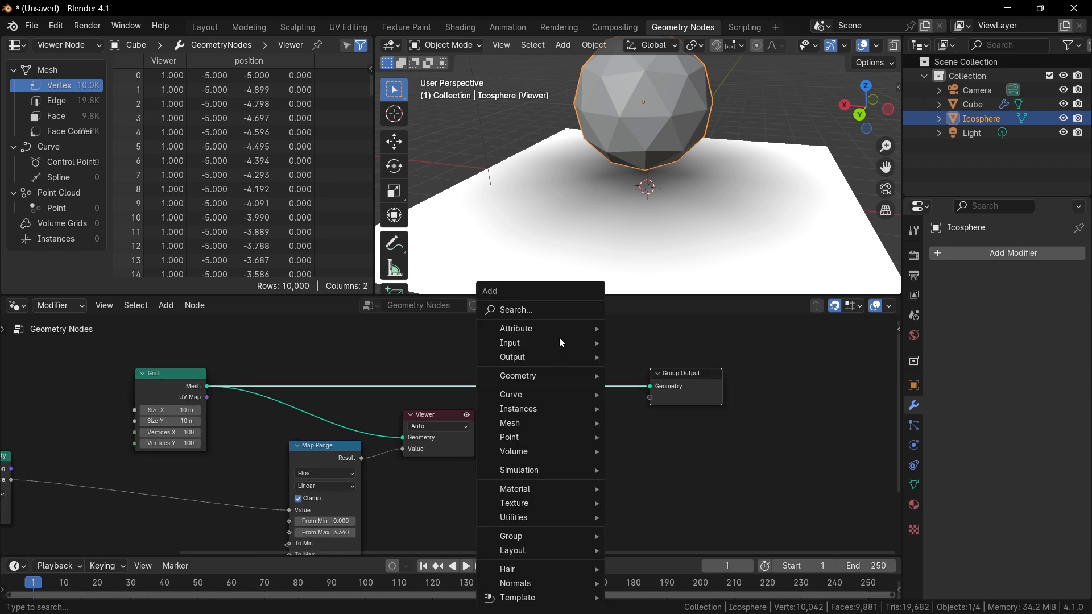
text(set po)
key(Return)
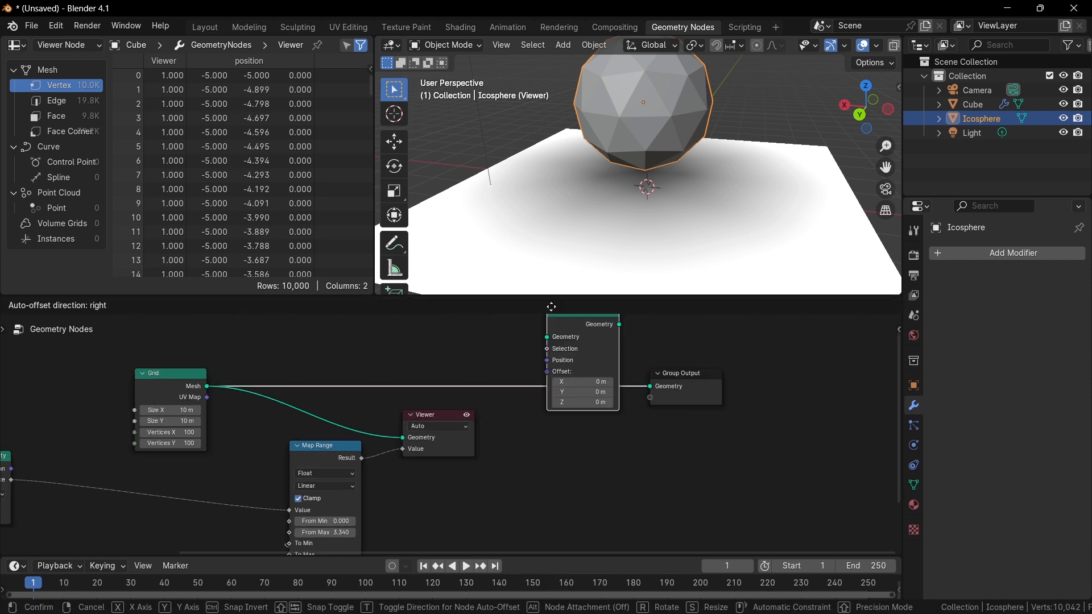
click(589, 404)
scroll(602, 357, up, 2)
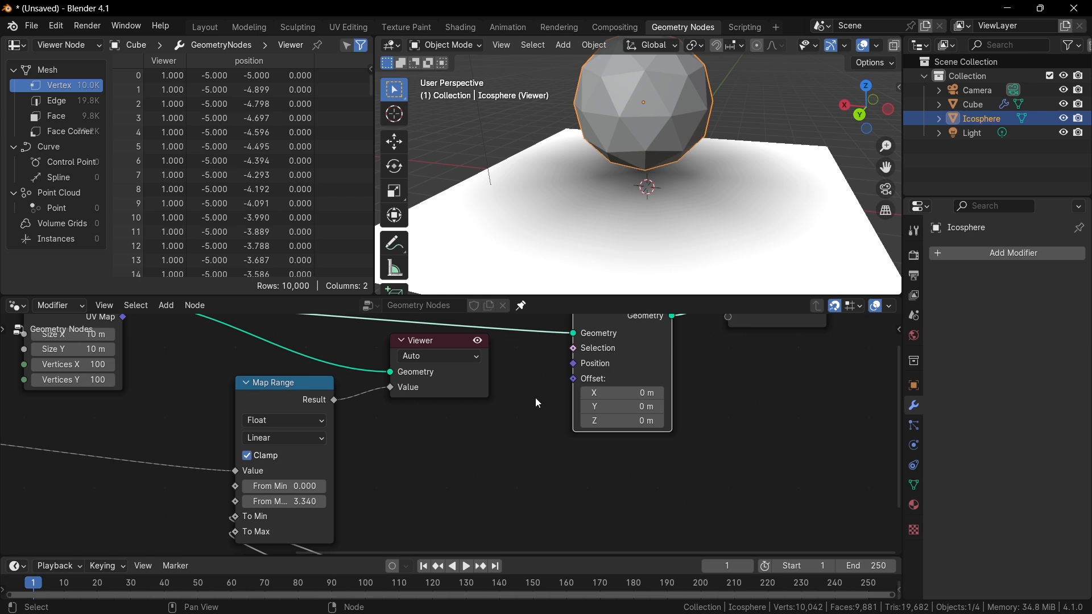
click(433, 340)
key(x)
Add a Combine XYZ node feeding the Set Position node's Offset and position it beside it.
drag(573, 379, 500, 402)
key(Escape)
text(combine)
key(Return)
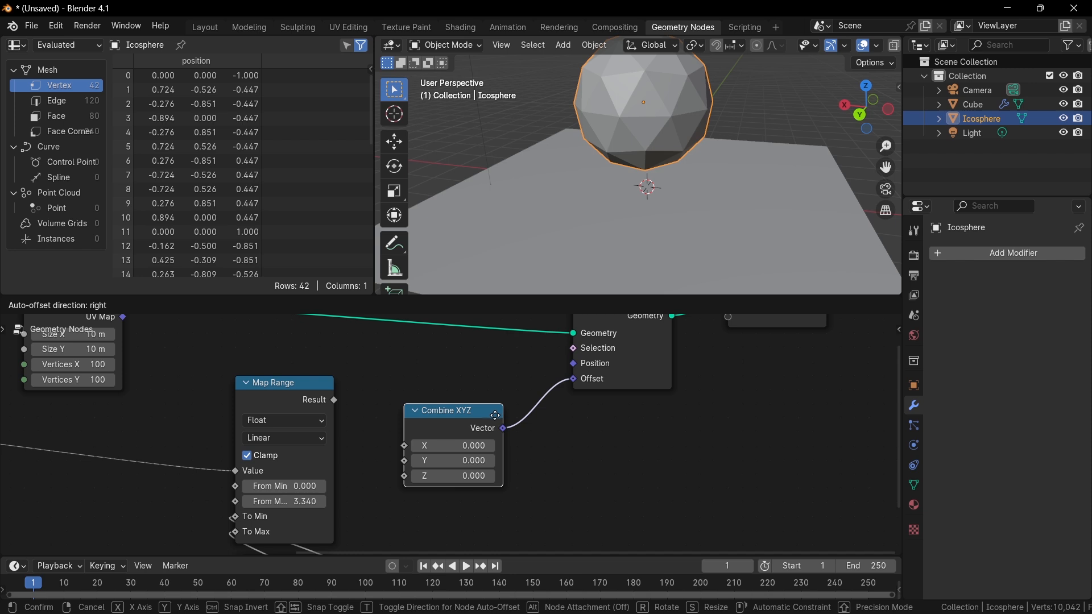
click(495, 416)
middle_drag(496, 416, 556, 398)
drag(557, 399, 603, 391)
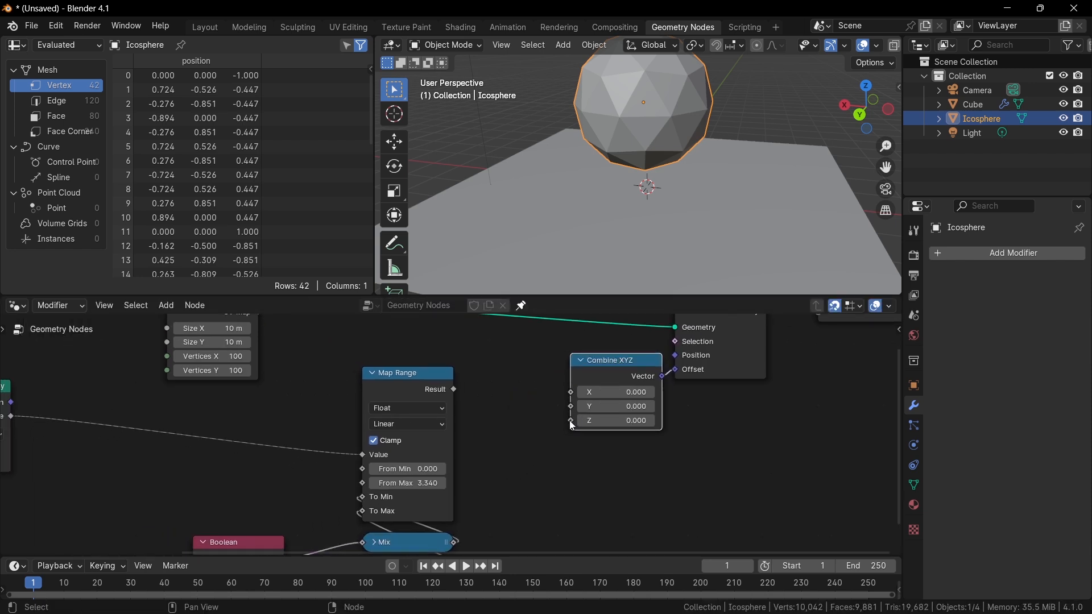
Add a Noise Texture node whose Fac drives the Combine XYZ node's Z input.
drag(573, 426, 372, 440)
text(noise)
key(Return)
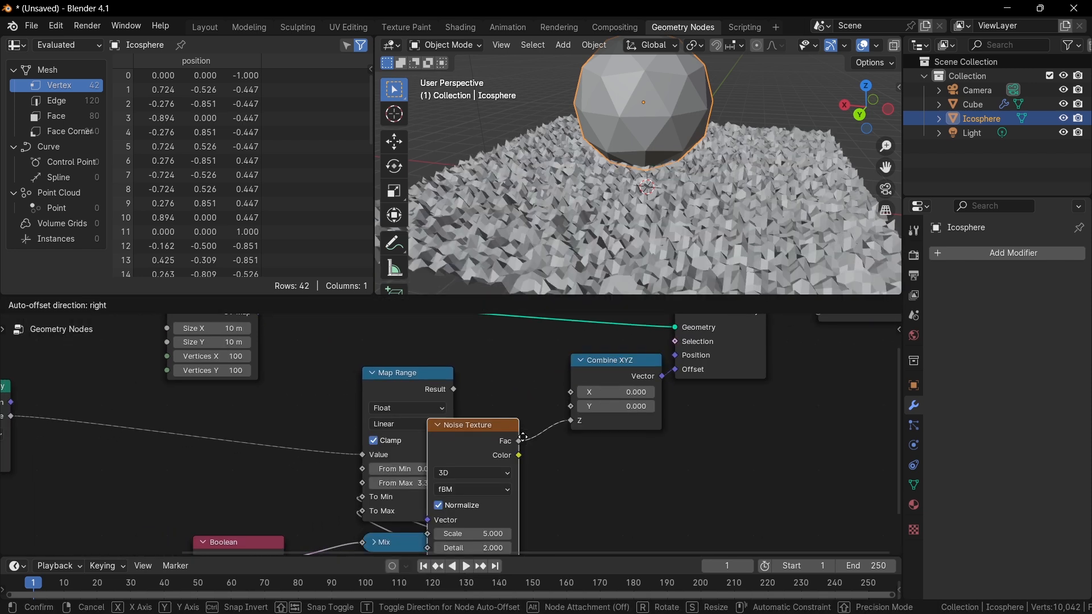
click(560, 399)
key(Home)
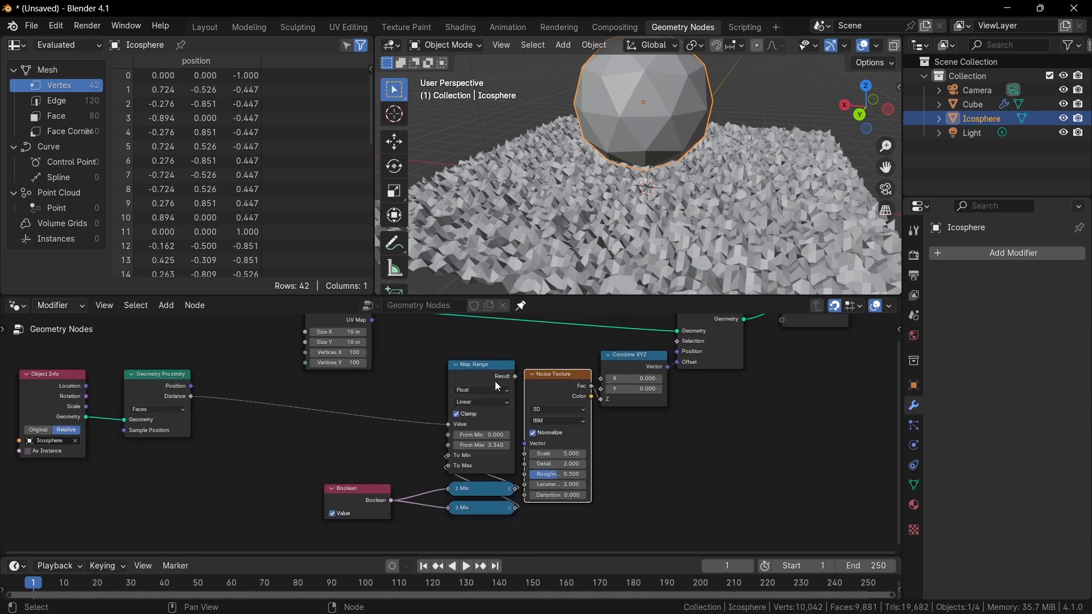
Reposition the Grid node higher and move the Noise Texture node down and left.
drag(110, 506, 349, 401)
scroll(530, 372, up, 1)
shift+scroll(420, 349, up, 3)
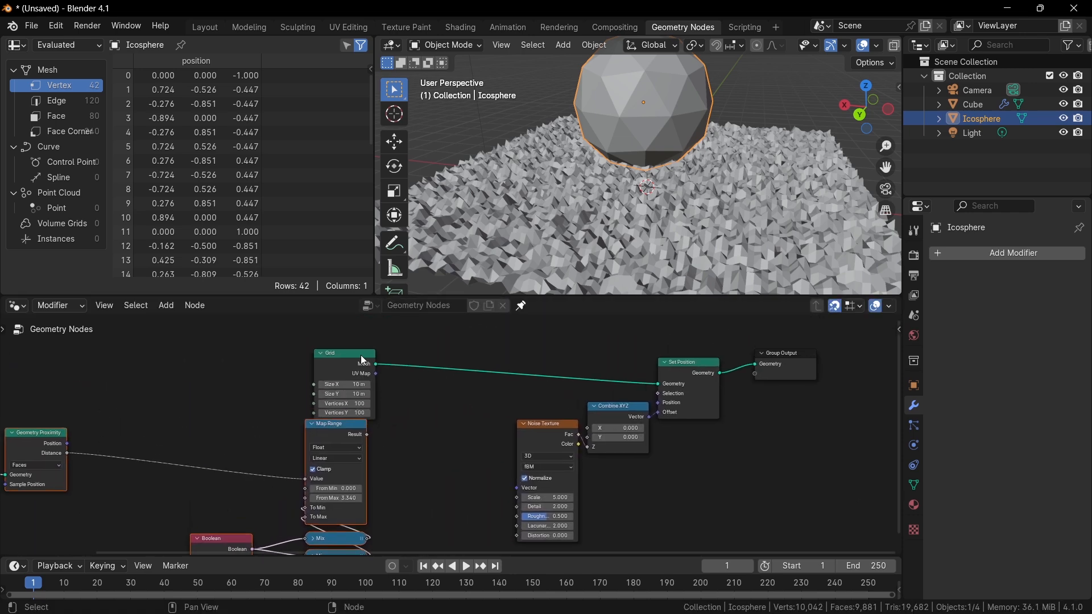
drag(361, 355, 346, 337)
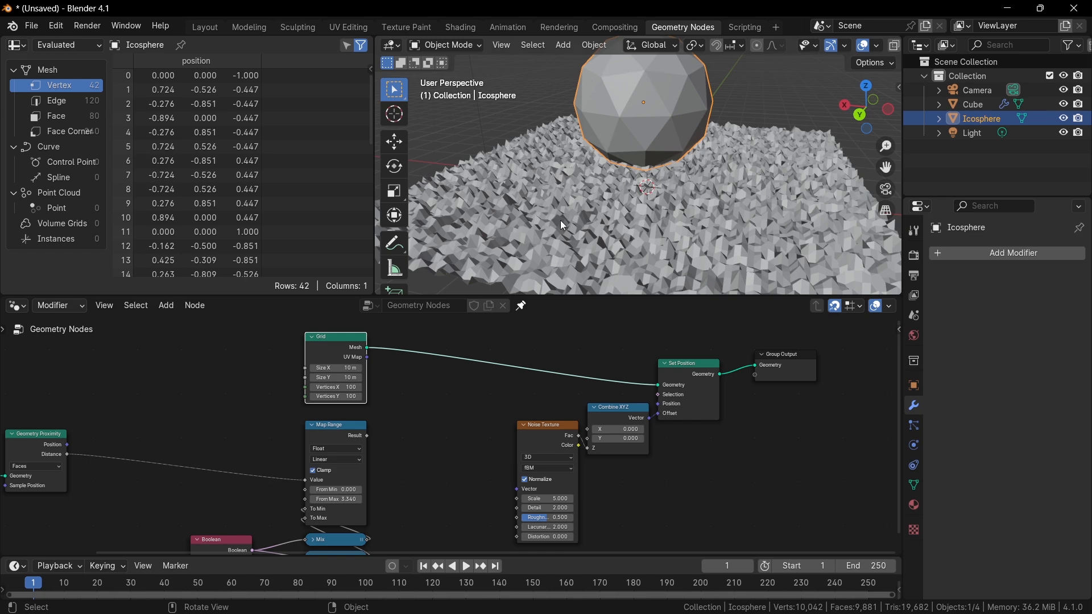
scroll(569, 360, up, 3)
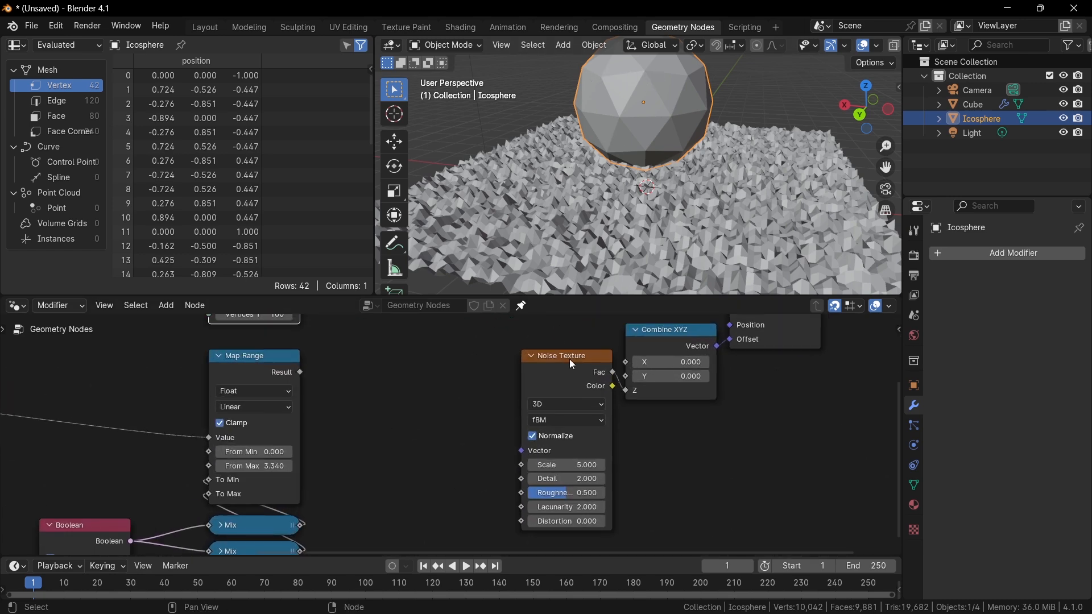
drag(573, 365, 429, 456)
Insert a Math node set to Multiply between the Noise Texture Fac and the Combine XYZ Z input.
key(shift+a)
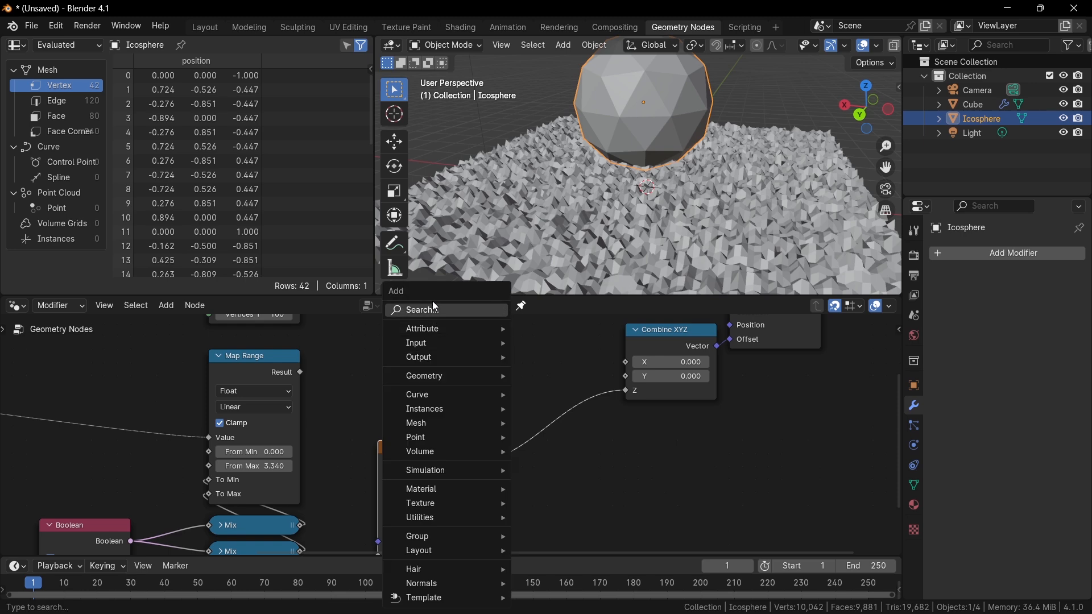
key(Escape)
key(shift+a)
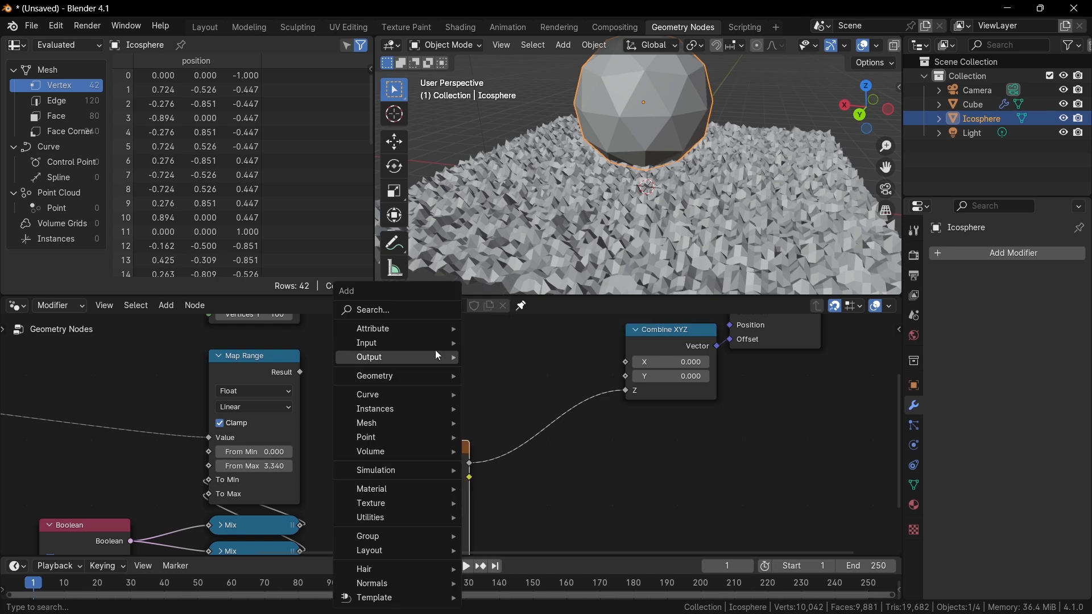
click(406, 311)
text(mat)
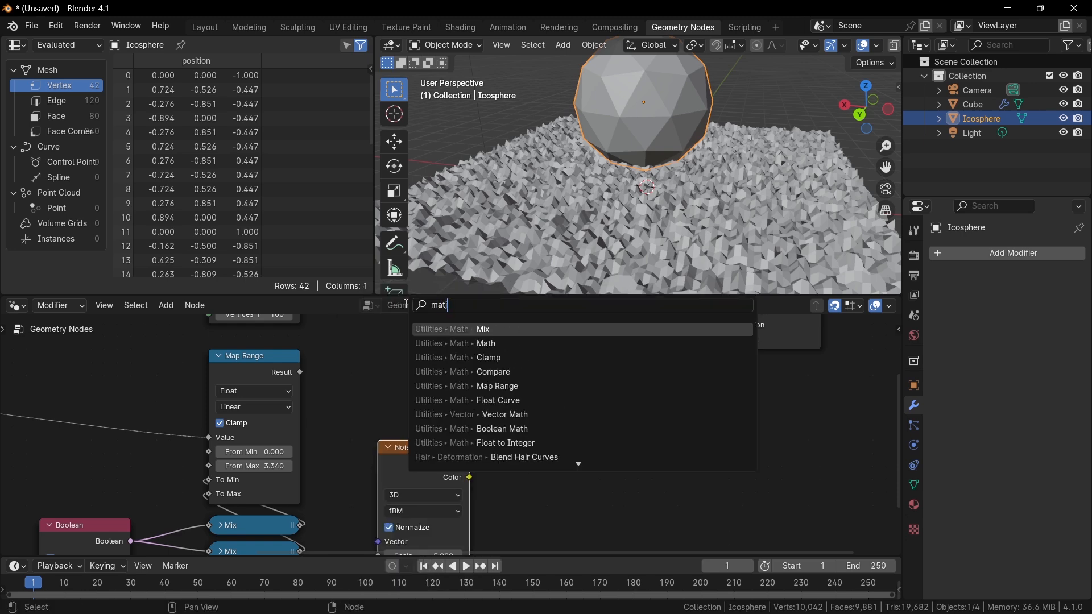
key(Return)
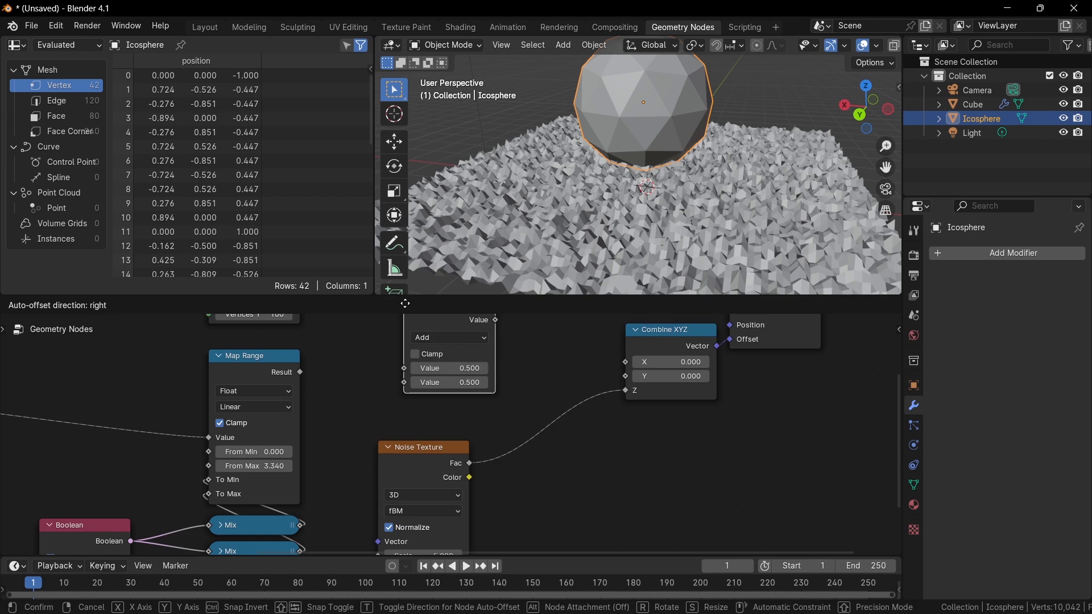
click(568, 378)
click(576, 390)
key(m)
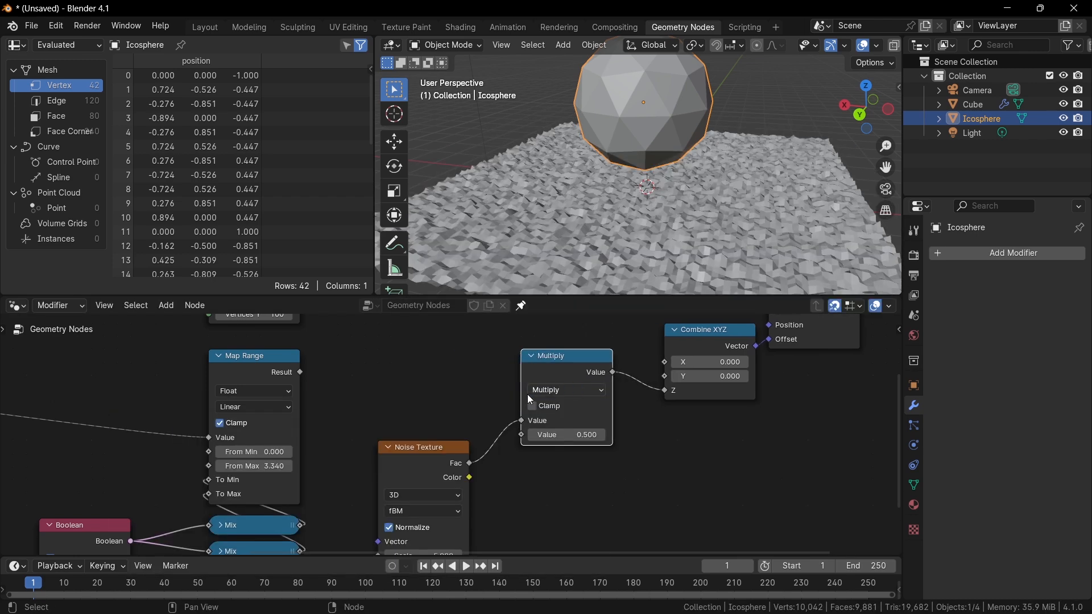
Connect the Map Range Result to the Multiply node's second Value input.
drag(301, 380, 532, 435)
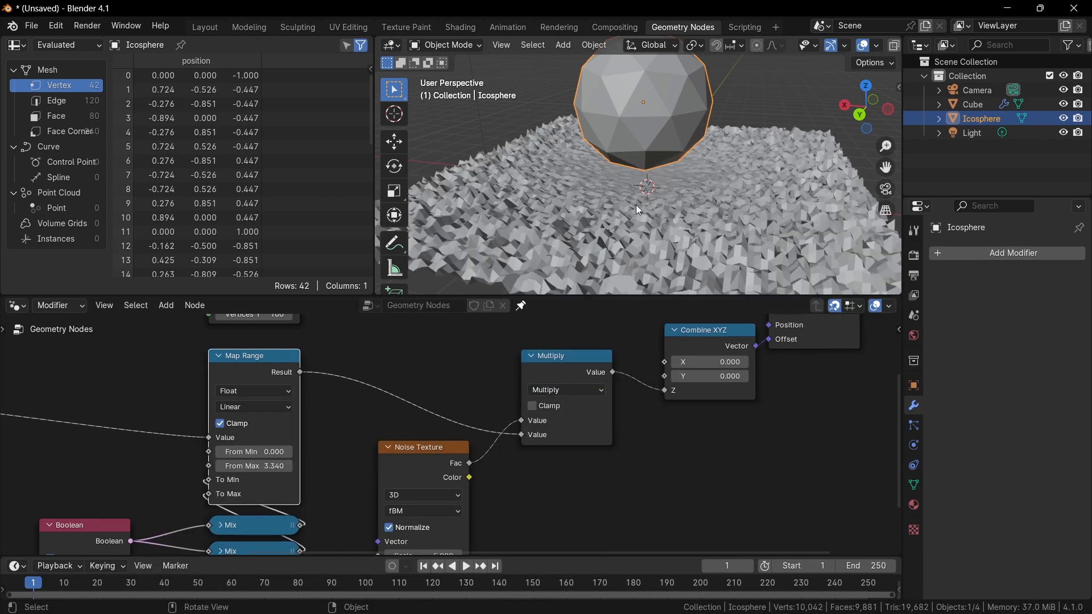
middle_drag(636, 204, 562, 237)
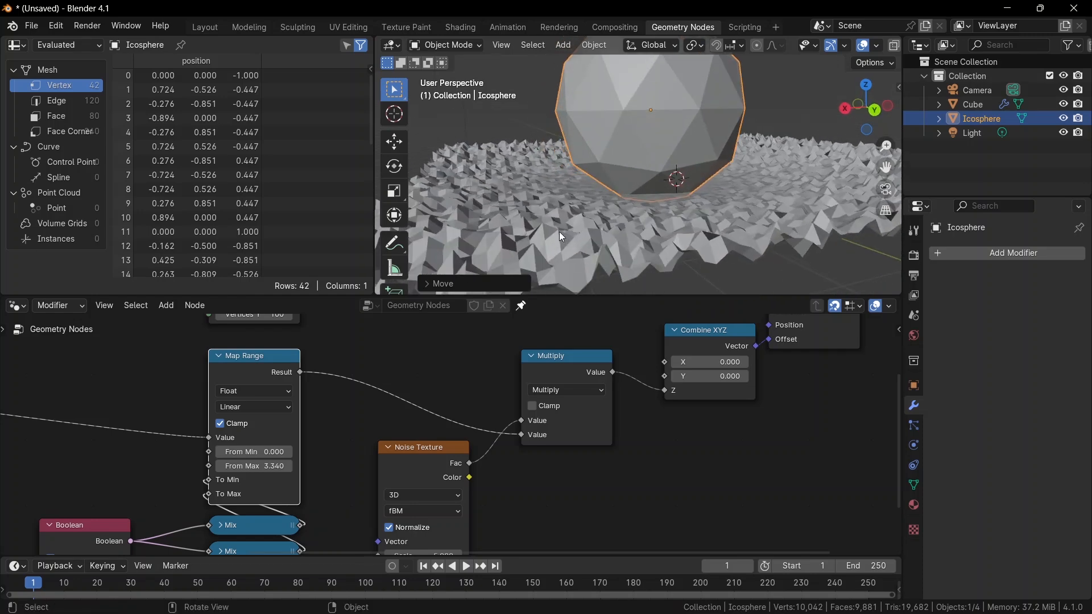
scroll(694, 246, down, 4)
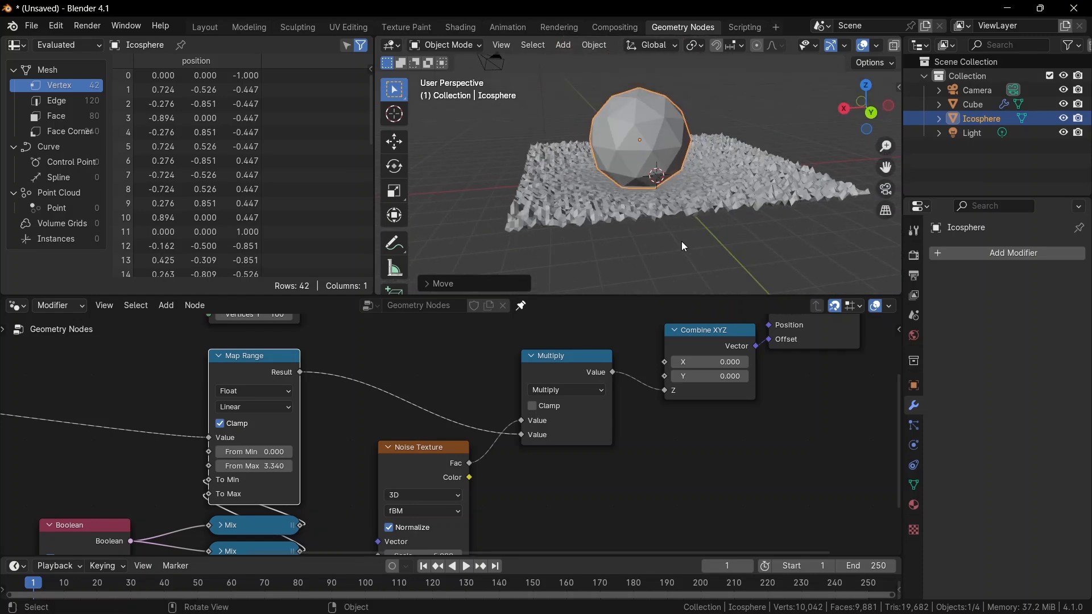
click(569, 378)
key(shift+d)
click(441, 368)
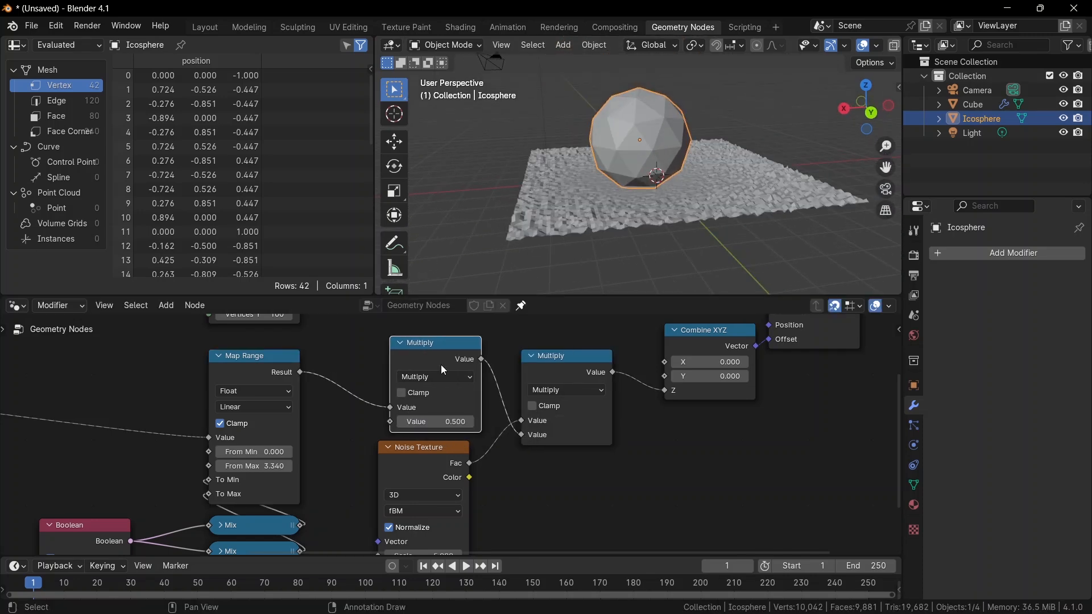
scroll(425, 399, up, 3)
mouse_move(422, 417)
shift+mouse_down()
mouse_move(472, 417)
mouse_move(386, 417)
mouse_move(441, 417)
shift+mouse_up()
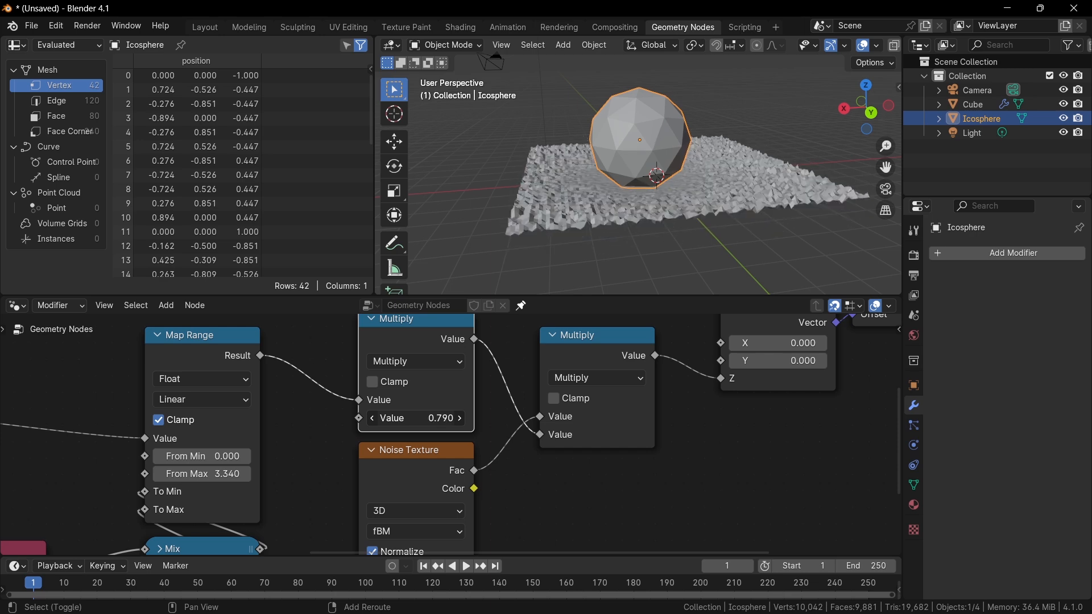
click(415, 362)
click(398, 346)
drag(432, 419, 394, 419)
Set the Map Range From Max to 4.560 and dissolve the duplicated Multiply node.
drag(209, 474, 234, 474)
key(ctrl+x)
Insert a Color Ramp between Map Range and Multiply and move its black stop to position 0.458.
key(shift+a)
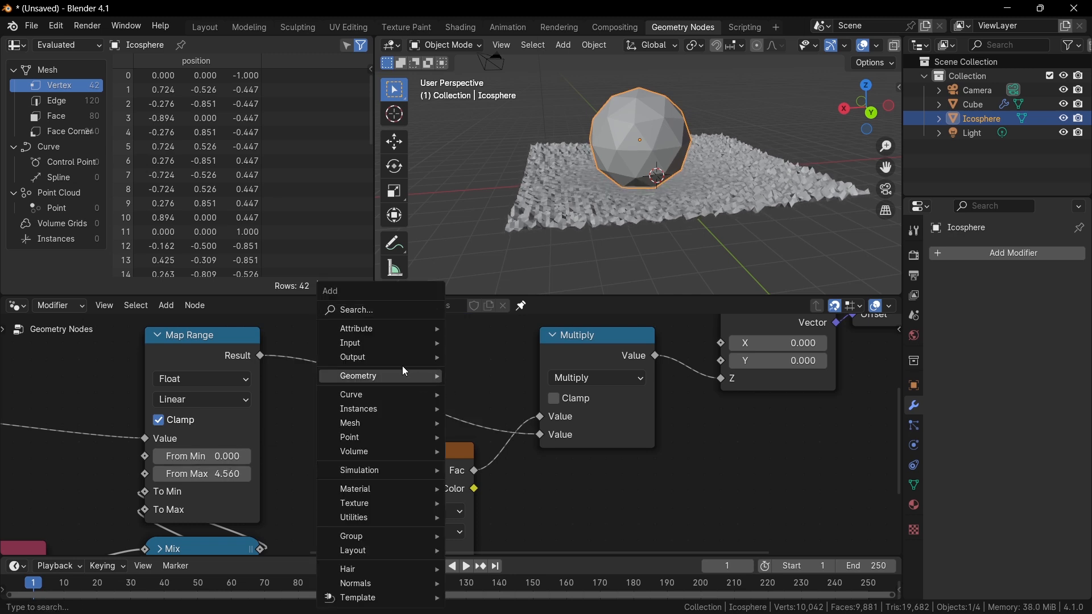
text(color)
key(Return)
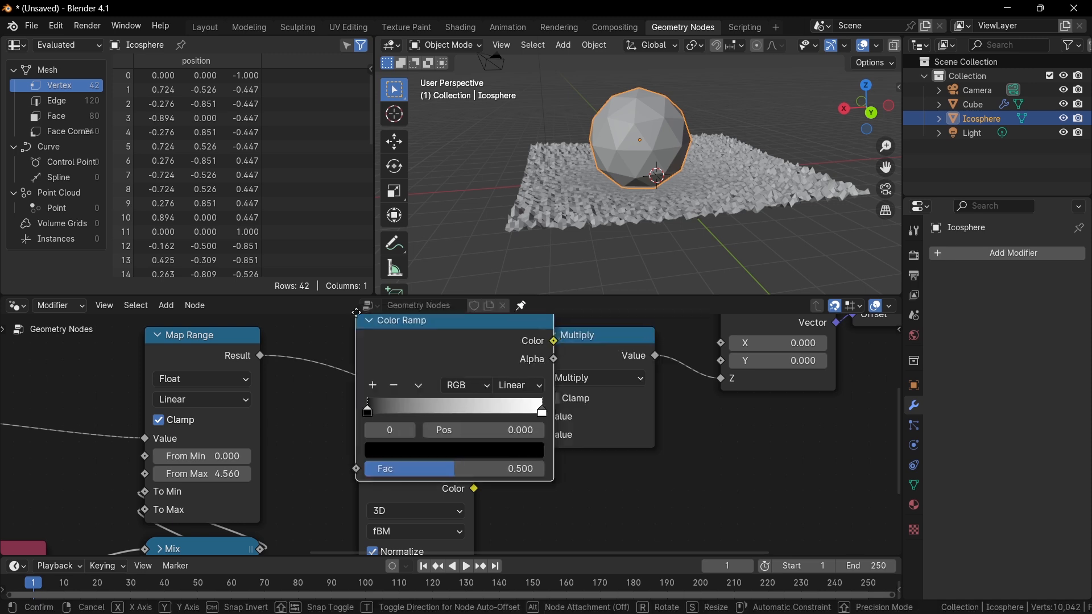
click(306, 313)
scroll(362, 398, up, 1)
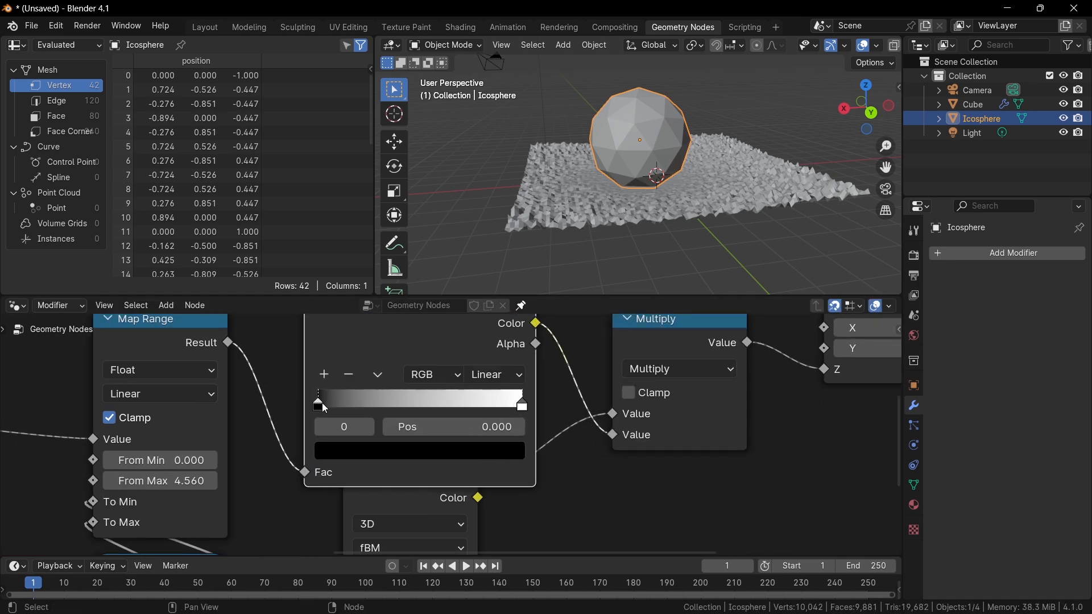
drag(325, 408, 413, 408)
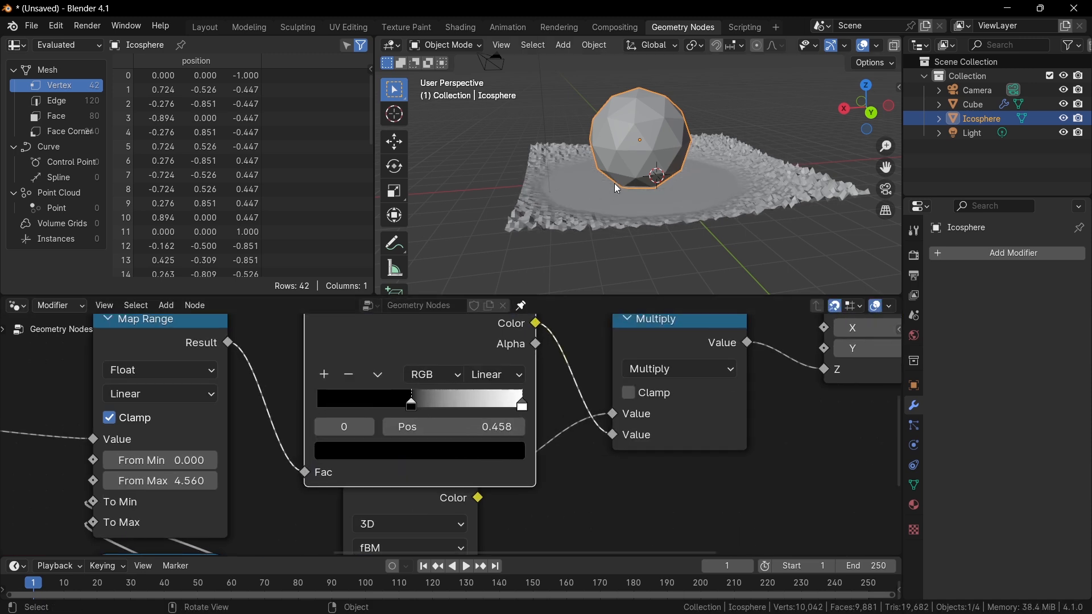
Move the Icosphere up and away from the grid surface.
key(g)
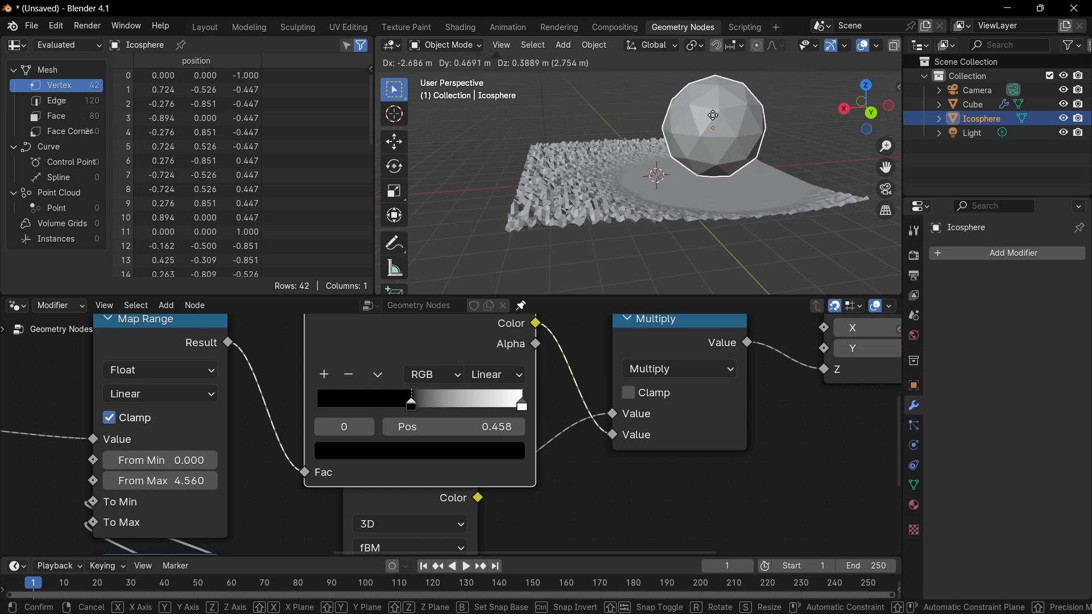
click(674, 105)
Move the Noise Texture node below and right of the Color Ramp.
scroll(500, 380, down, 4)
middle_drag(500, 380, 512, 317)
scroll(426, 585, up, 1)
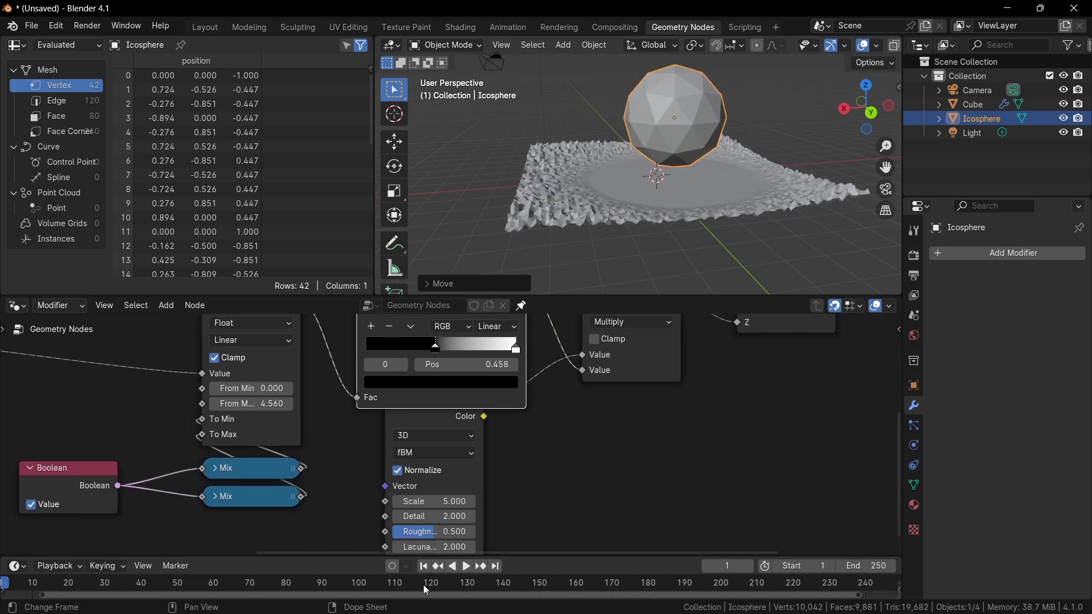
scroll(416, 426, down, 2)
drag(415, 425, 452, 464)
middle_drag(473, 476, 503, 520)
scroll(497, 520, down, 2)
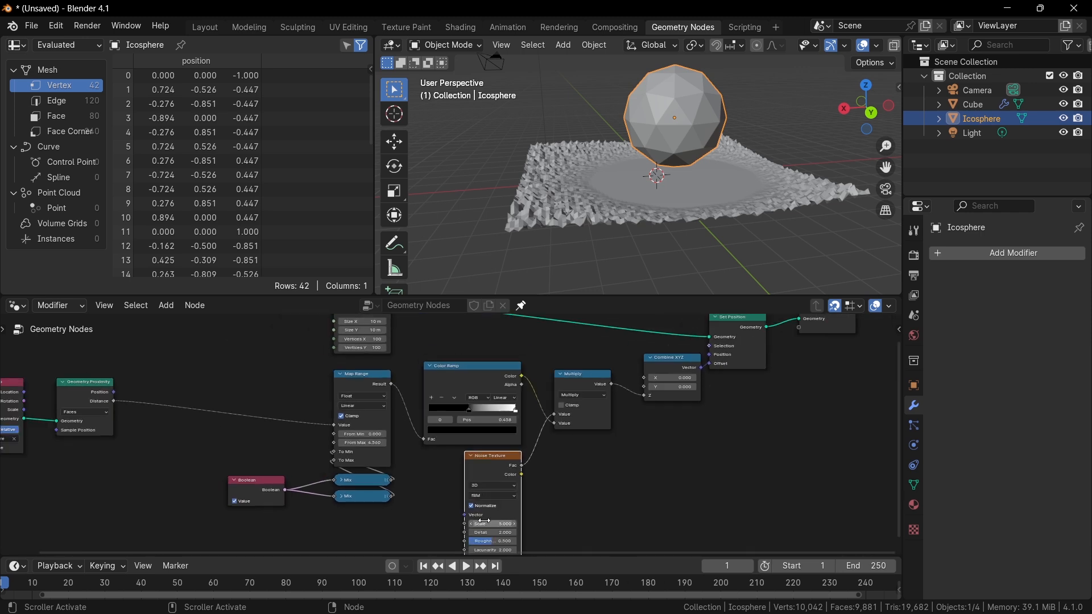
scroll(483, 524, up, 4)
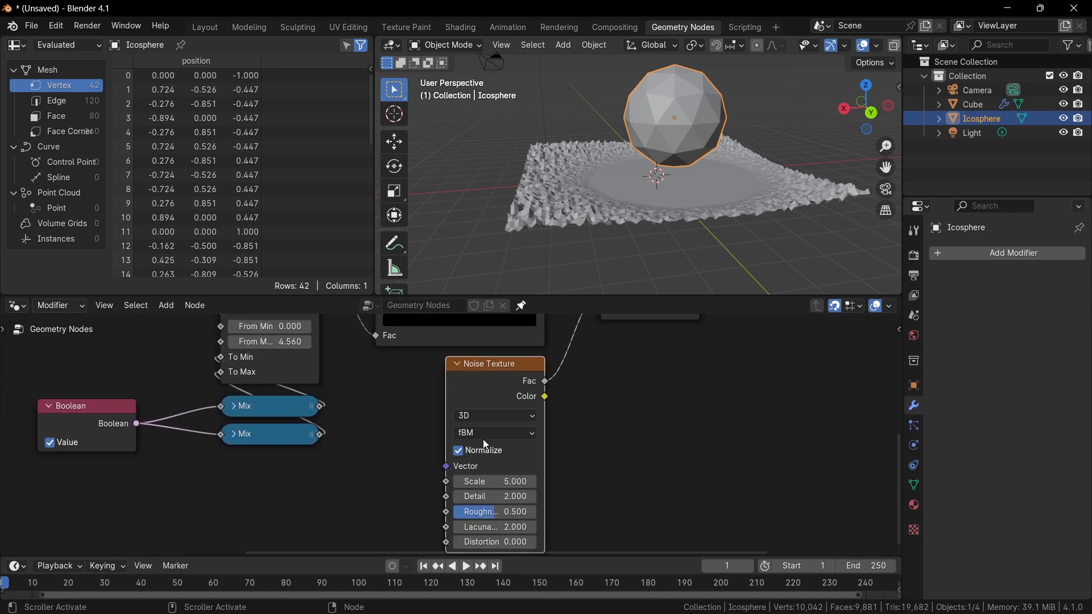
Set the Noise Texture Scale to 0.800.
mouse_move(495, 482)
mouse_down()
mouse_move(426, 482)
mouse_move(515, 474)
mouse_up()
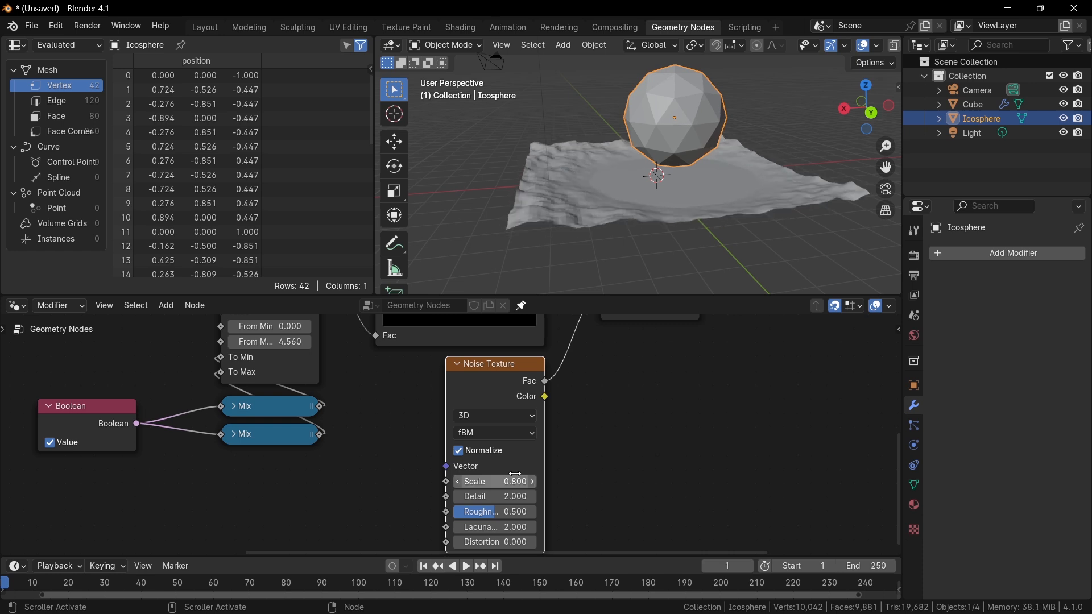
Uncheck the Value option on the Boolean node.
middle_drag(599, 367, 575, 469)
scroll(575, 470, down, 1)
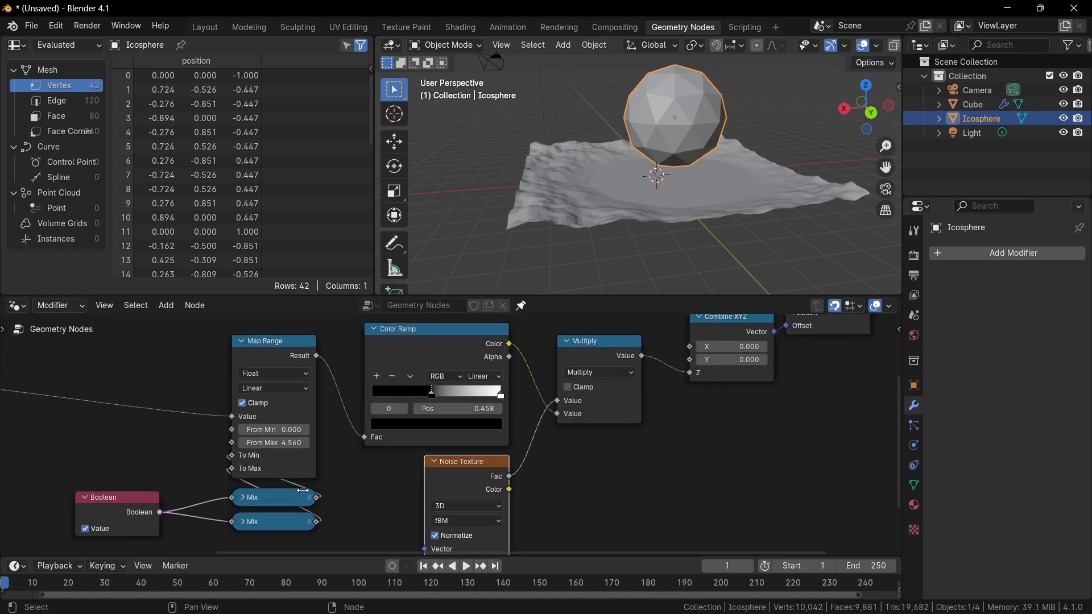
click(96, 533)
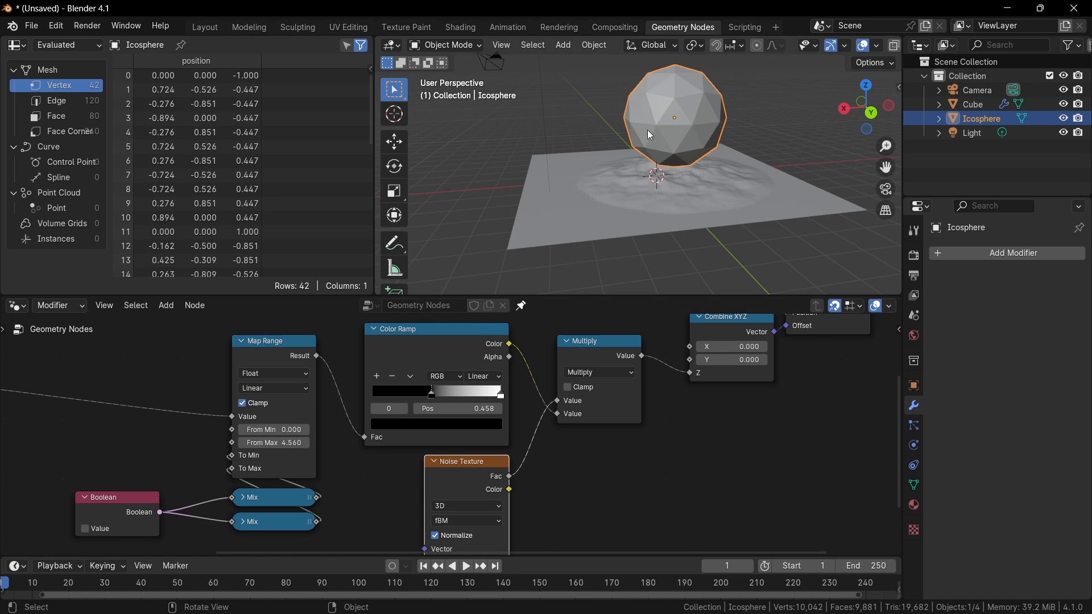
Move the Icosphere down so it sits on the grid surface.
key(g)
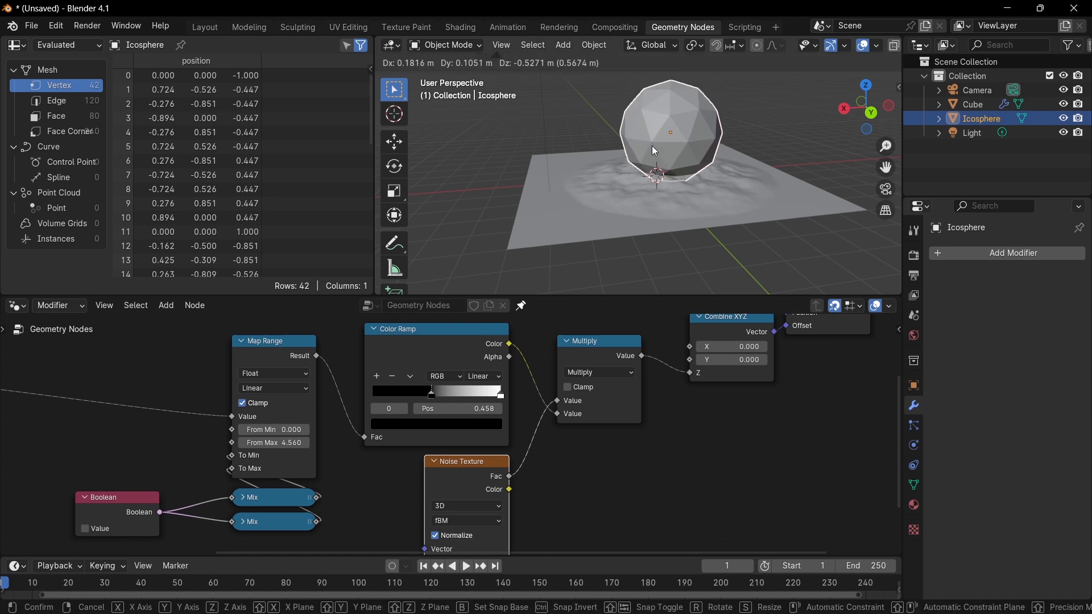
click(639, 165)
middle_drag(656, 189, 620, 209)
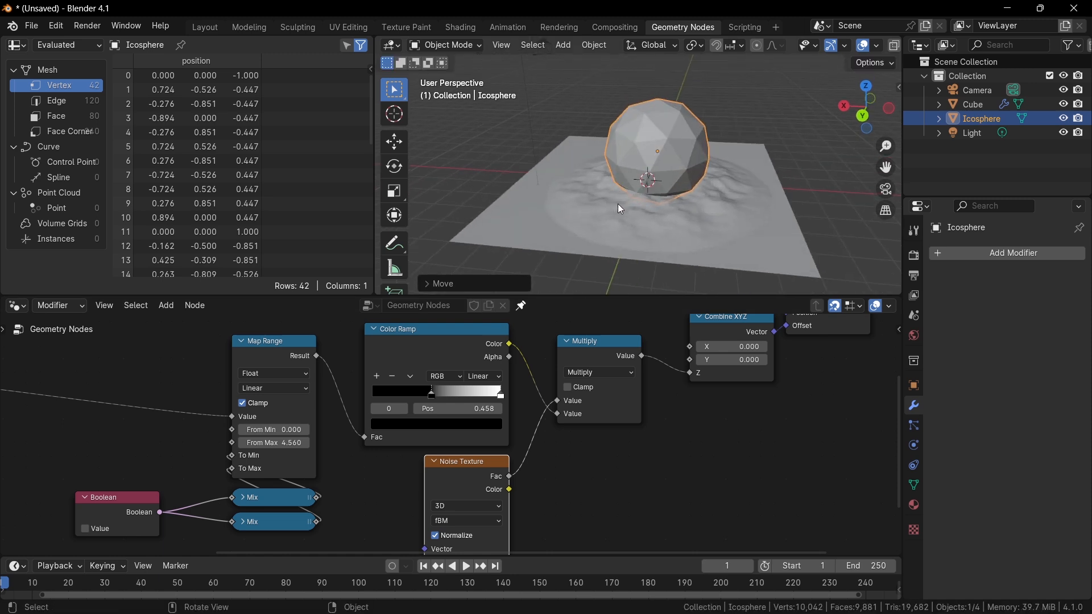
Add a new stop to the Color Ramp and slide it to position 0.491.
scroll(618, 204, up, 4)
scroll(496, 382, up, 1)
mouse_move(431, 390)
mouse_down()
mouse_move(408, 386)
mouse_move(455, 391)
mouse_move(434, 388)
mouse_up()
click(370, 372)
drag(504, 391, 434, 392)
click(449, 425)
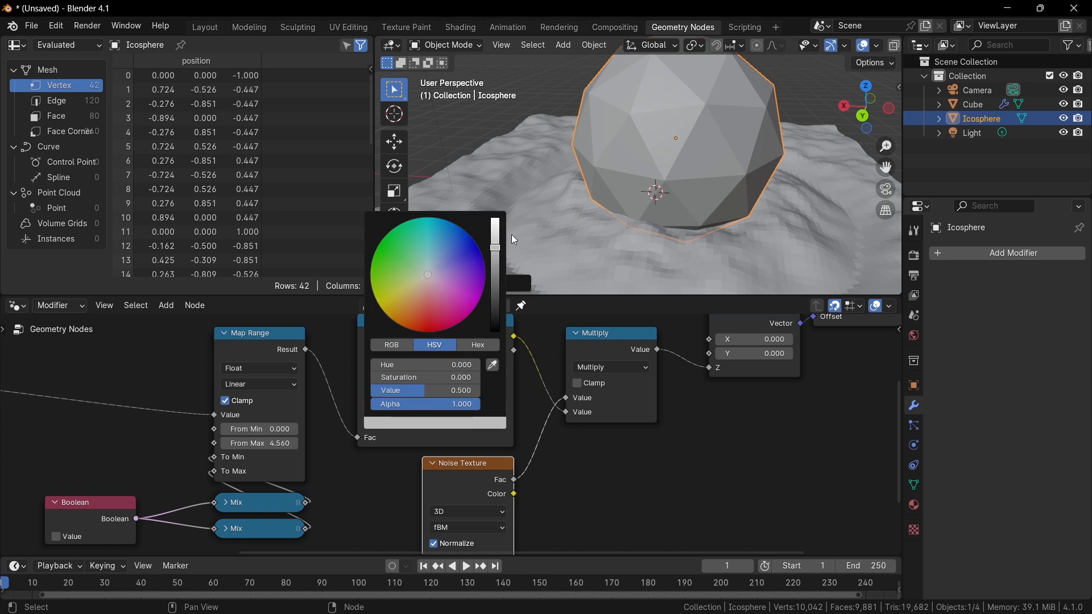
click(511, 234)
click(550, 207)
Add another Color Ramp stop, set its color to black, and move it to position 0.509.
scroll(409, 389, up, 1)
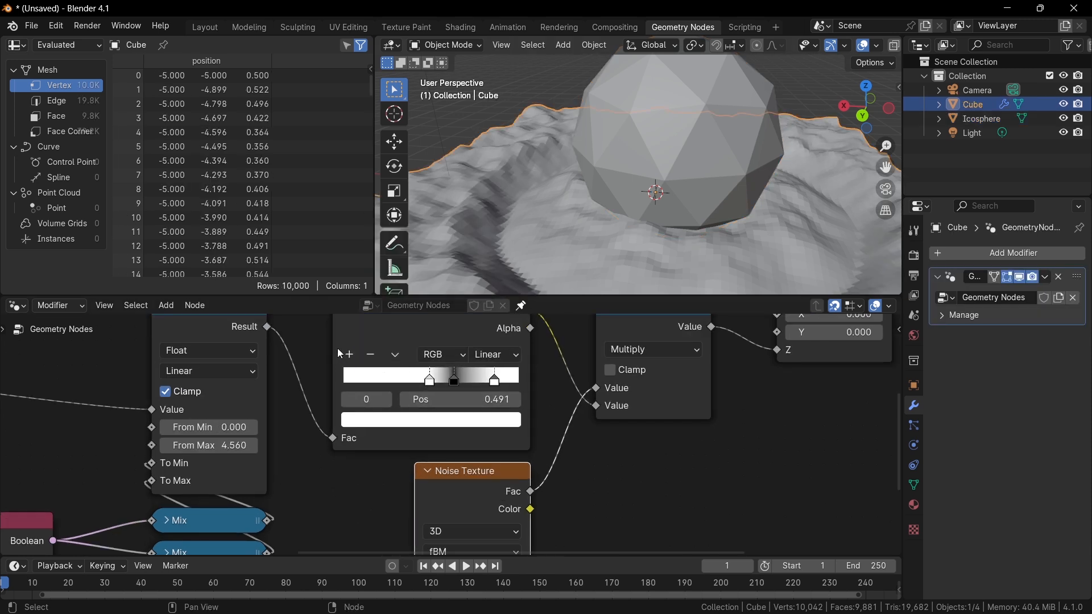
click(346, 355)
drag(448, 390, 390, 381)
right_click(415, 385)
click(417, 424)
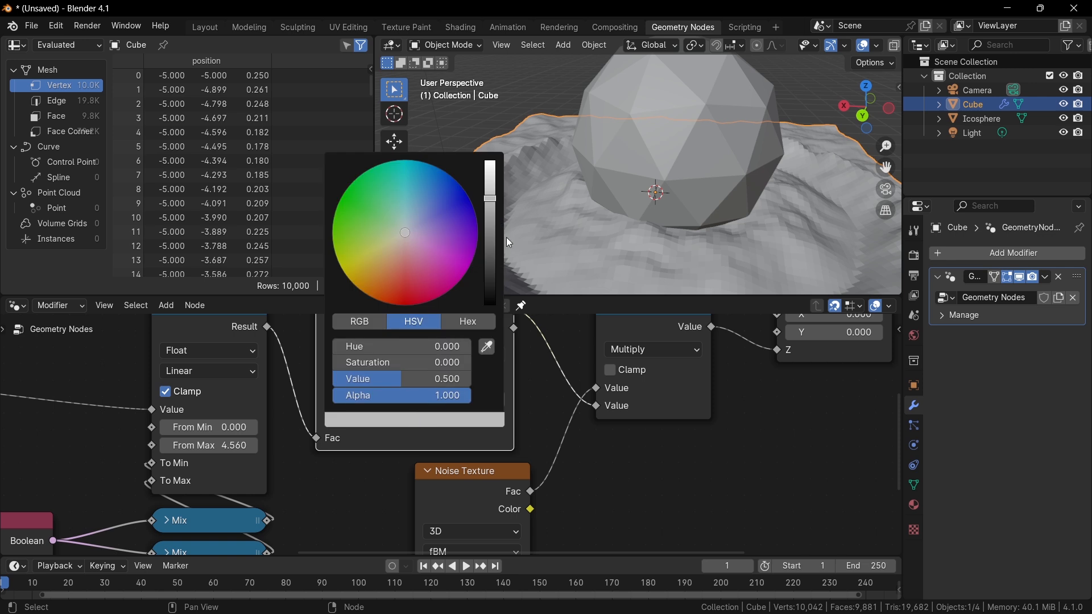
drag(487, 237, 487, 291)
mouse_move(438, 380)
mouse_down()
mouse_move(504, 380)
mouse_move(425, 383)
mouse_up()
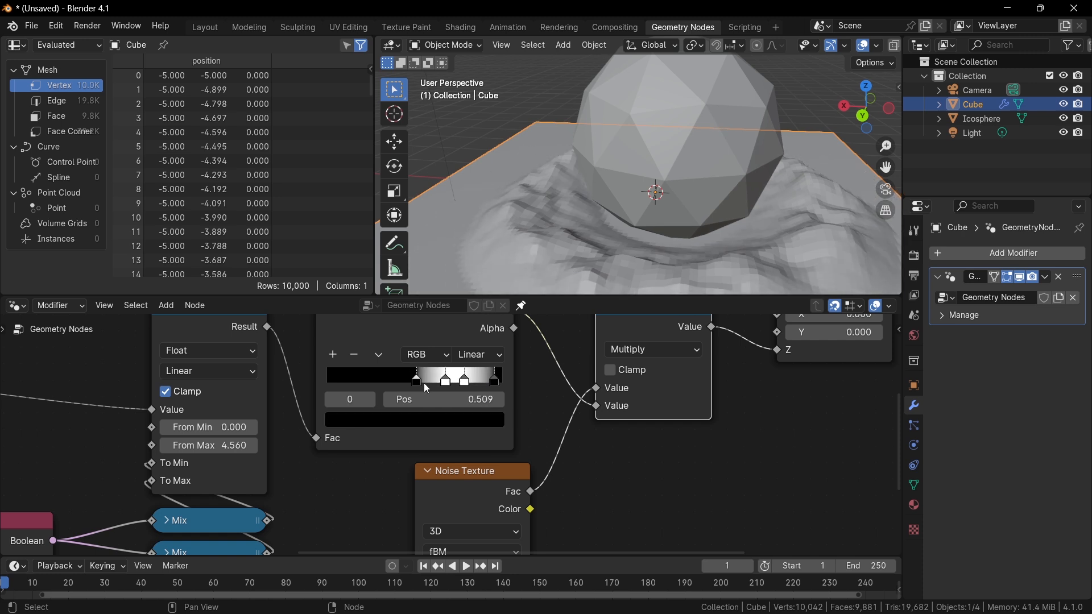
Move the Icosphere upward above the grid.
click(643, 186)
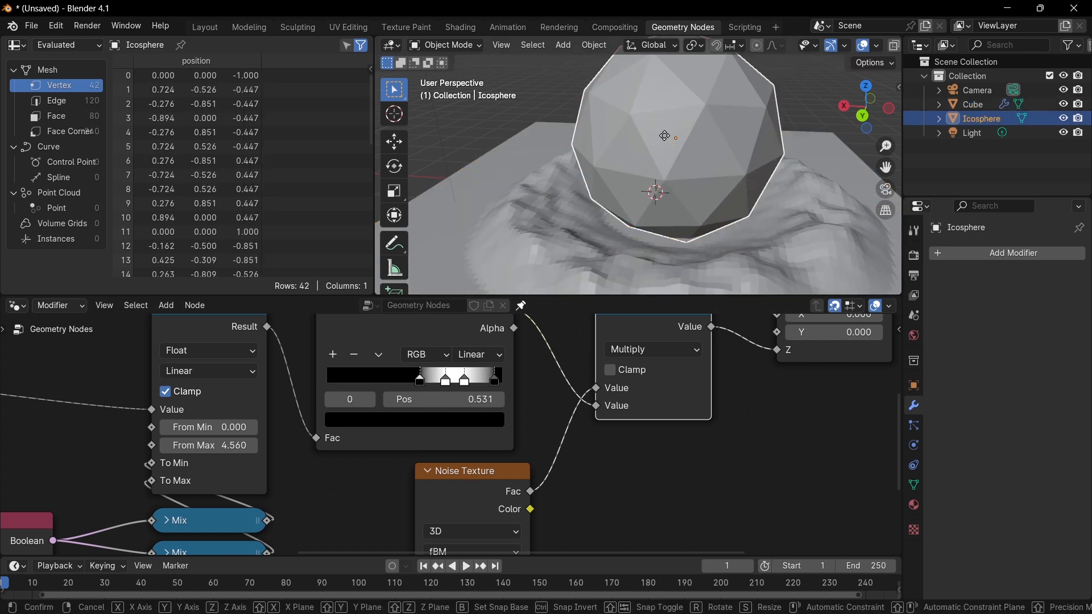
key(g)
click(661, 170)
scroll(662, 170, down, 3)
middle_drag(662, 172, 678, 129)
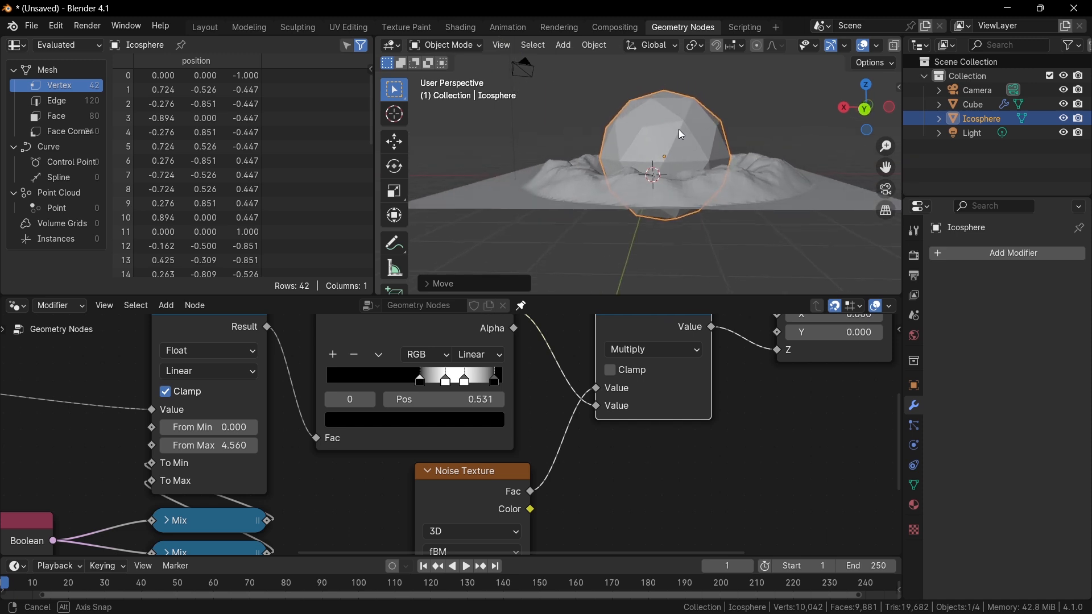
scroll(681, 146, up, 4)
scroll(680, 149, down, 3)
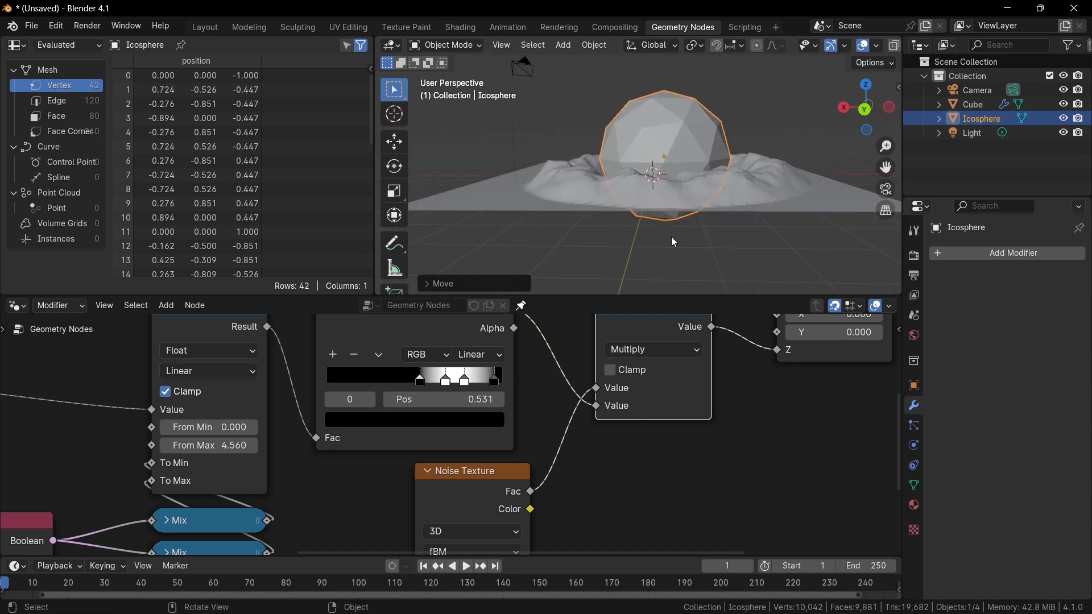
scroll(600, 346, down, 5)
middle_drag(602, 347, 505, 417)
scroll(569, 373, down, 3)
middle_drag(657, 352, 505, 429)
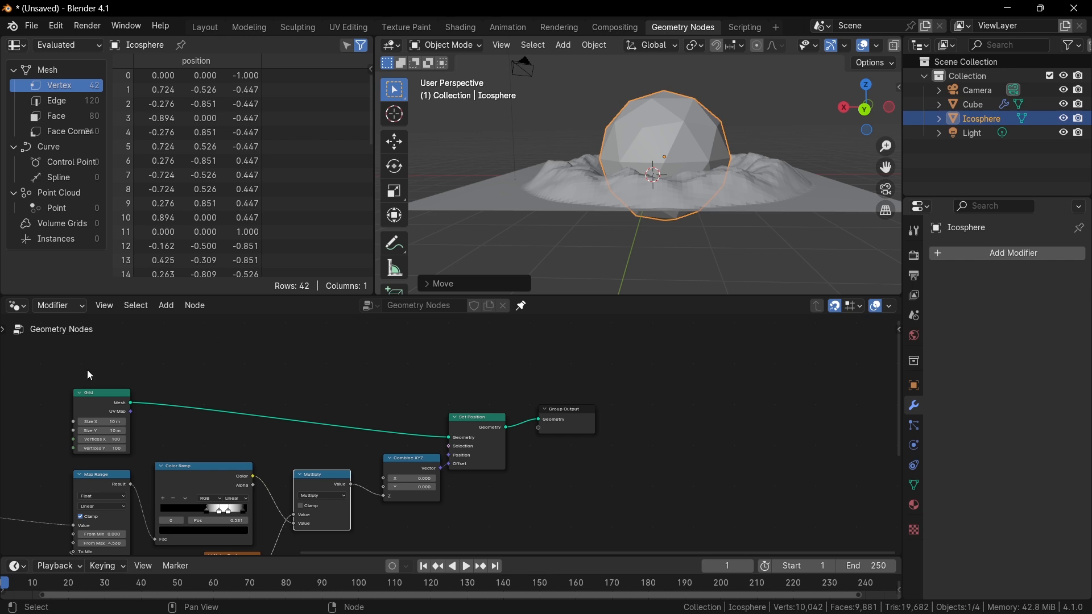
scroll(315, 476, up, 3)
middle_drag(315, 476, 464, 421)
scroll(237, 436, up, 1)
middle_drag(237, 436, 466, 415)
scroll(467, 415, down, 3)
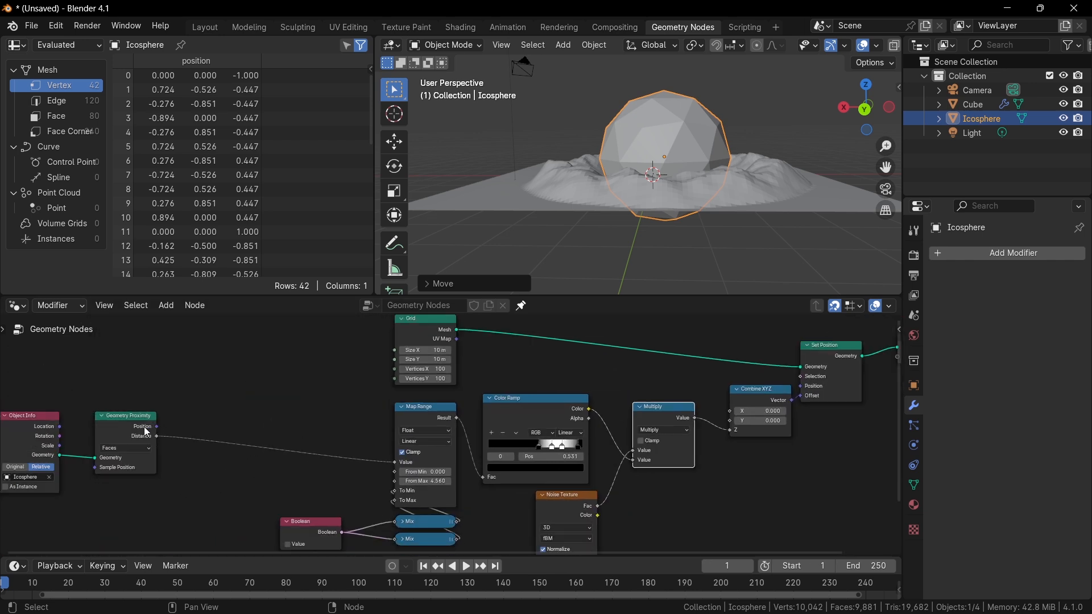
drag(157, 427, 275, 392)
key(Escape)
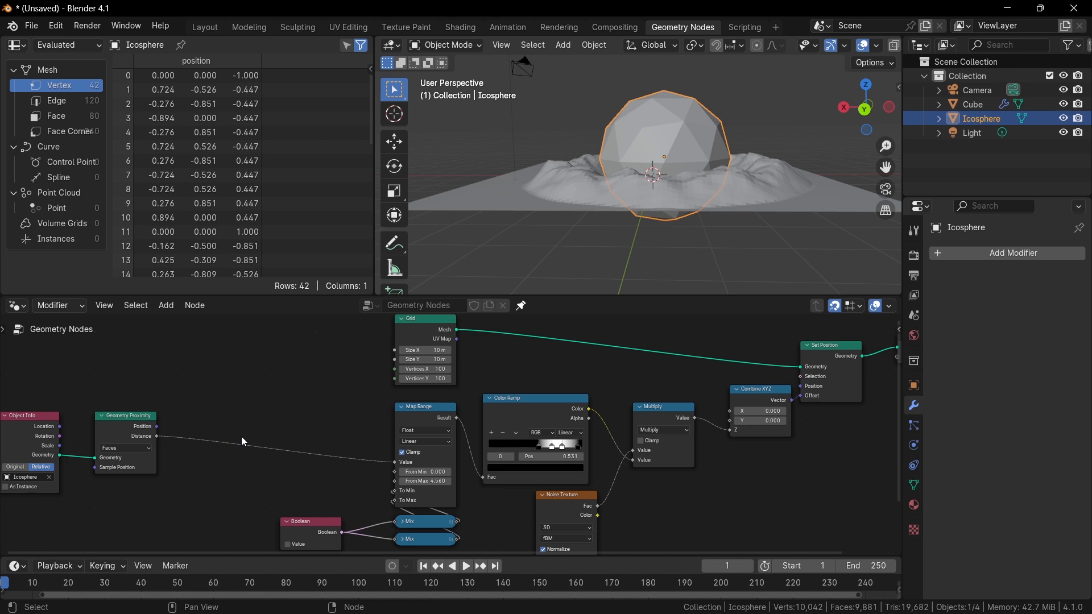
Move the Object Info and Geometry Proximity nodes closer to the Map Range node.
scroll(362, 421, down, 1)
middle_drag(362, 422, 478, 430)
scroll(187, 434, down, 1)
scroll(455, 428, up, 3)
drag(185, 366, 405, 485)
key(g)
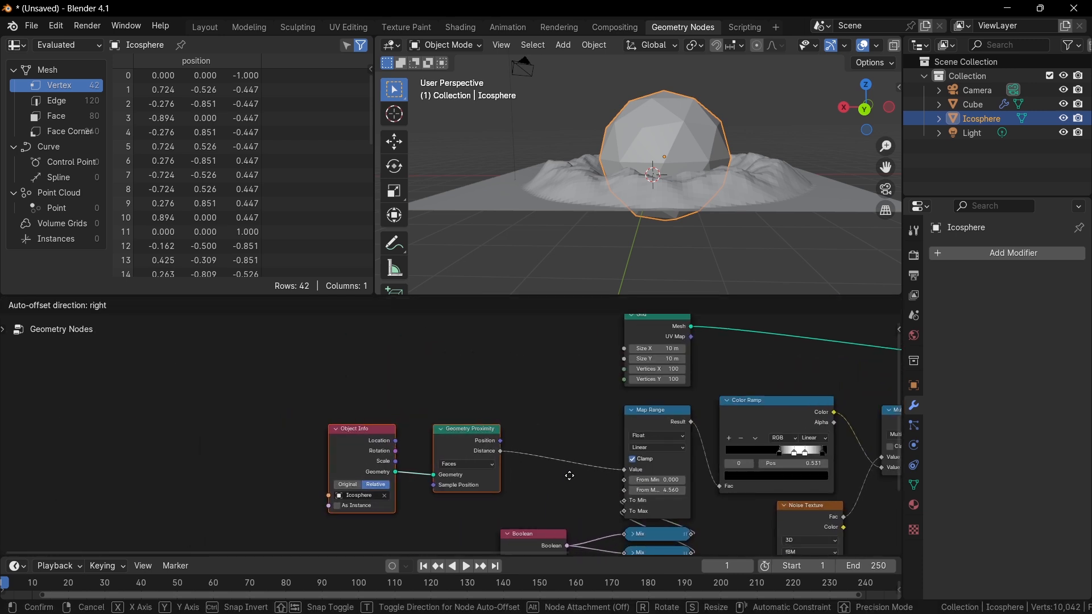
click(611, 471)
Connect Geometry Proximity's Position output to the Map Range Value input.
middle_drag(583, 483, 290, 464)
drag(296, 467, 356, 508)
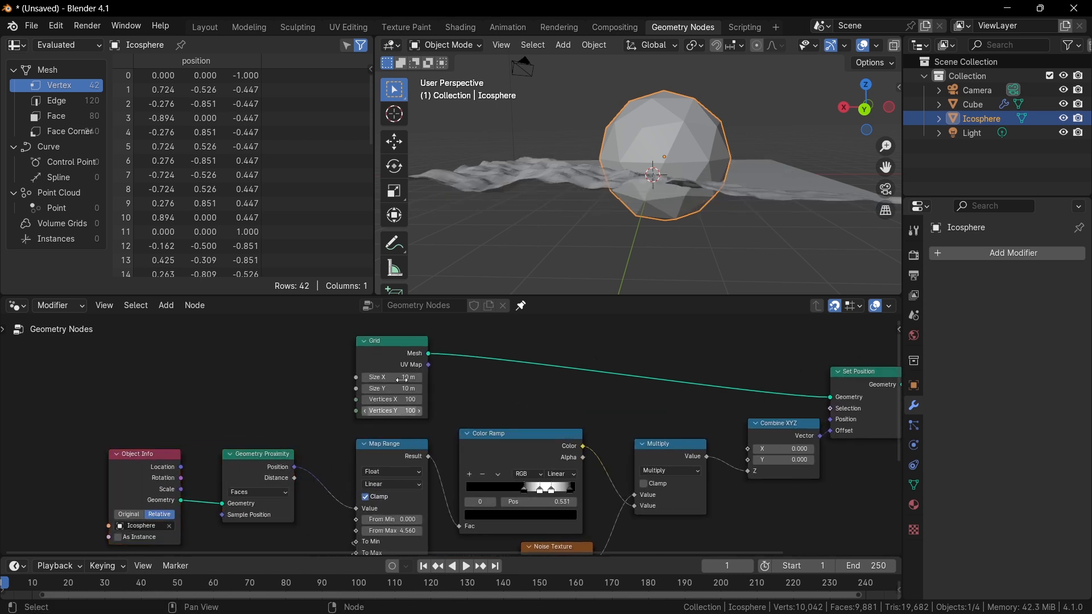
Move the Icosphere sideways across the grid.
middle_drag(433, 284, 634, 220)
key(g)
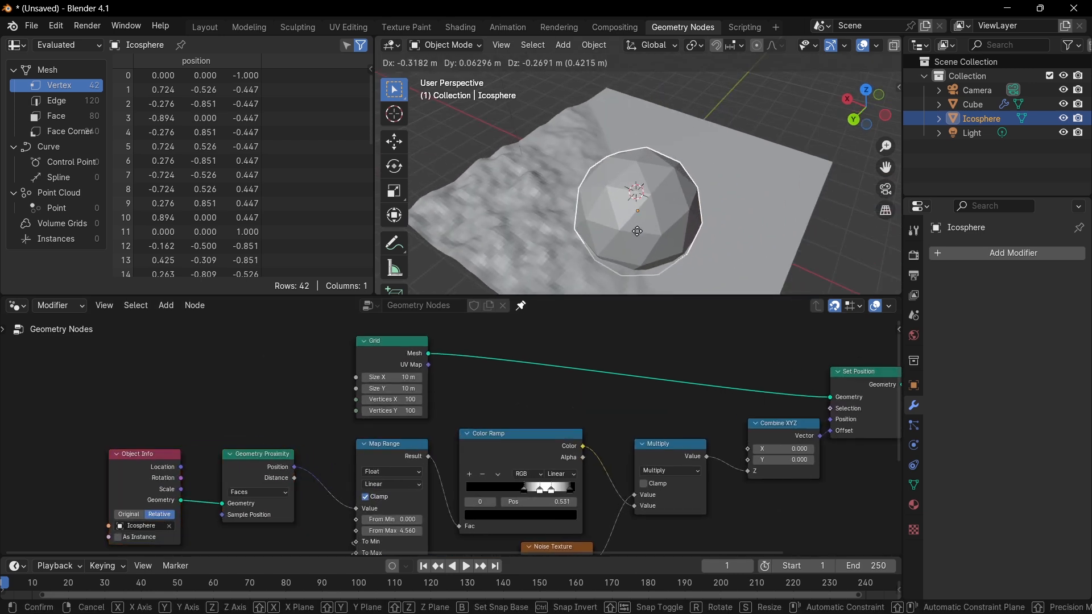
click(626, 246)
middle_drag(626, 246, 701, 248)
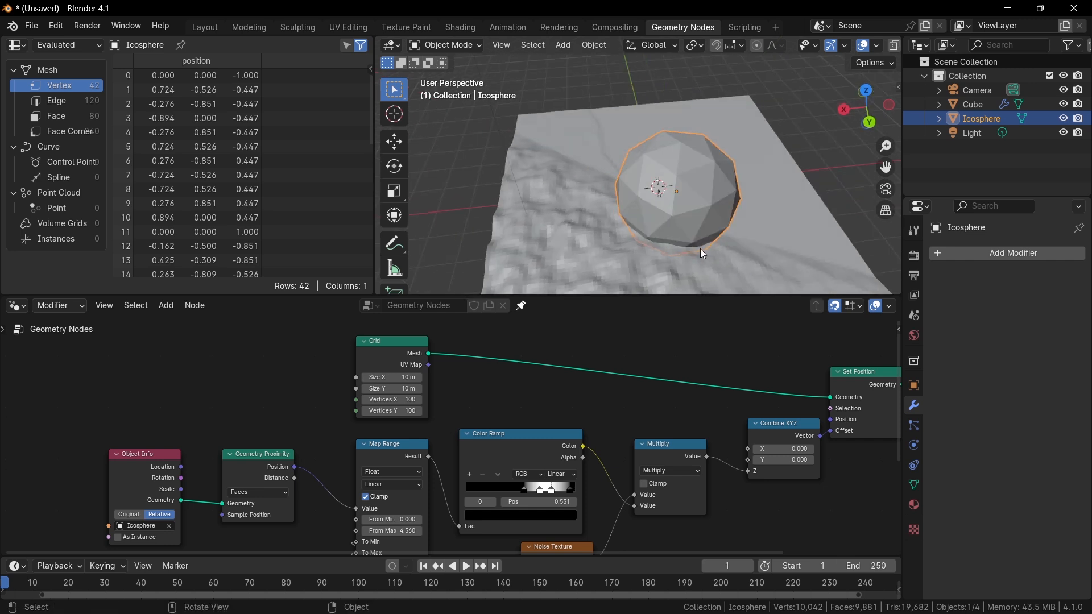
Move the Object Info and Geometry Proximity nodes further left to make room.
middle_drag(605, 355, 740, 301)
drag(146, 368, 430, 423)
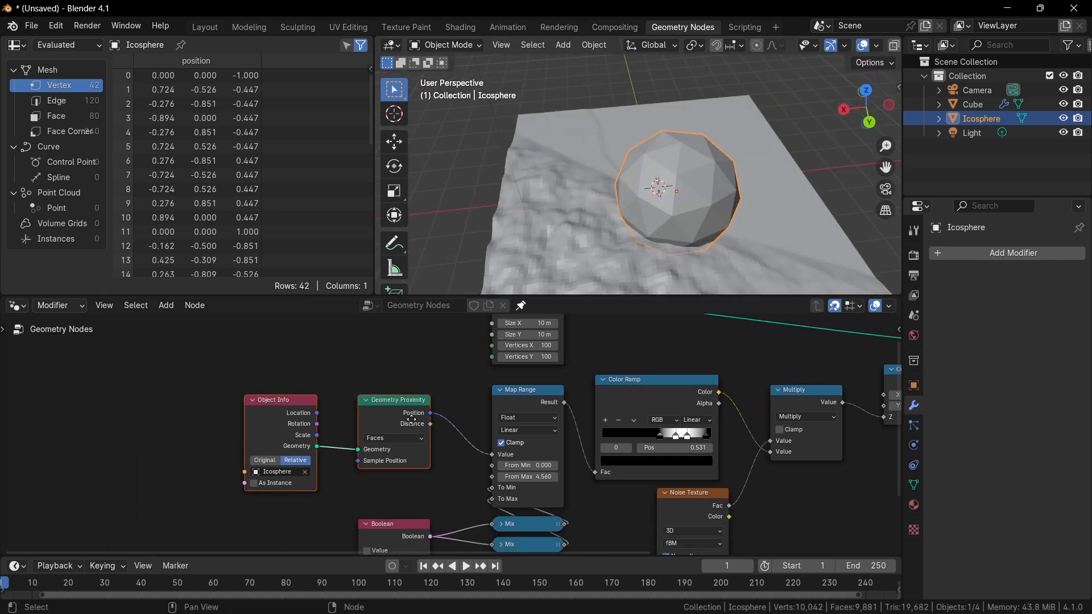
key(g)
click(219, 423)
Insert a Separate XYZ node from the Position output and connect its X to Map Range's Value.
drag(296, 424, 296, 425)
text(sepa)
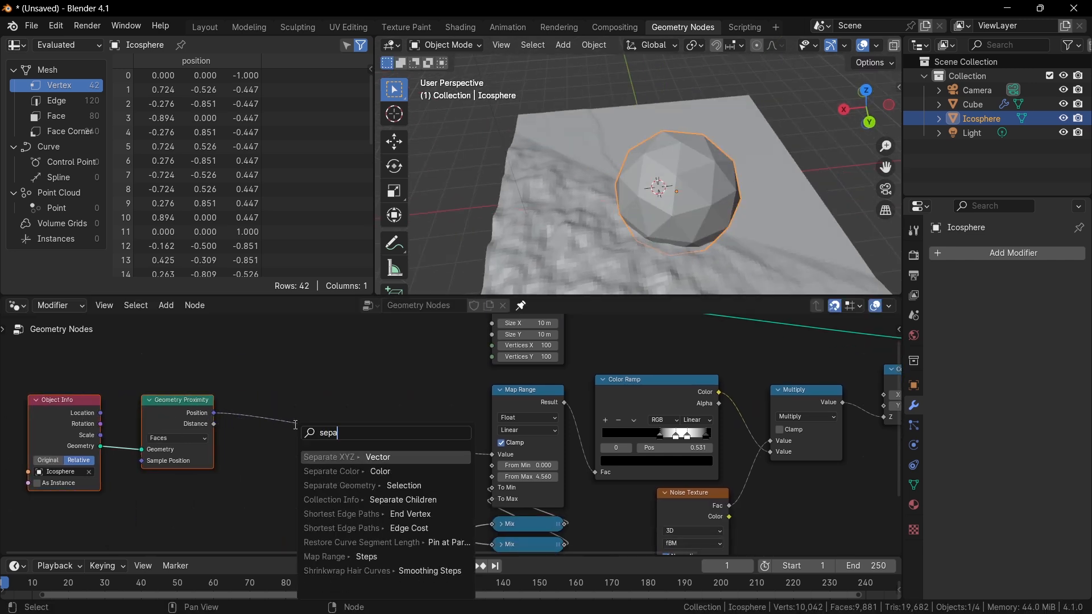
key(Return)
click(294, 415)
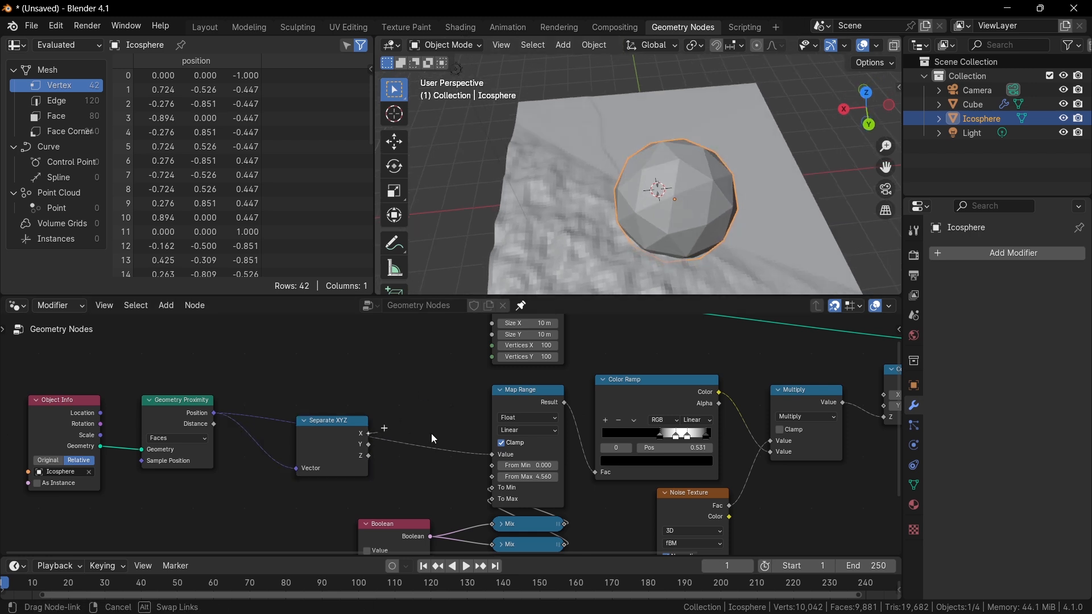
drag(434, 440, 503, 447)
Move the Icosphere along the X axis.
key(g)
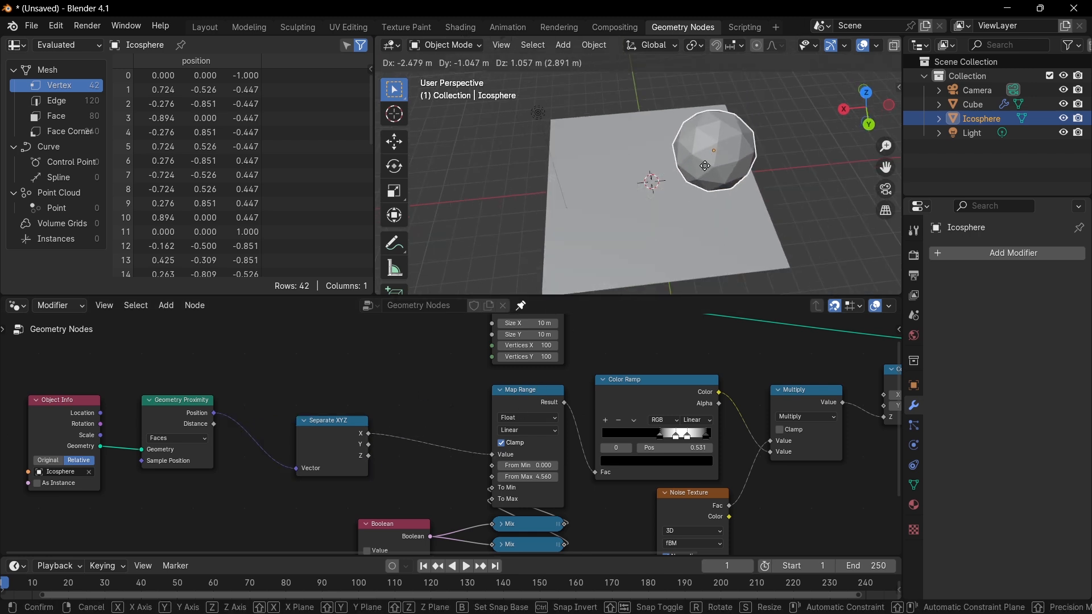
click(649, 222)
middle_drag(649, 223, 606, 183)
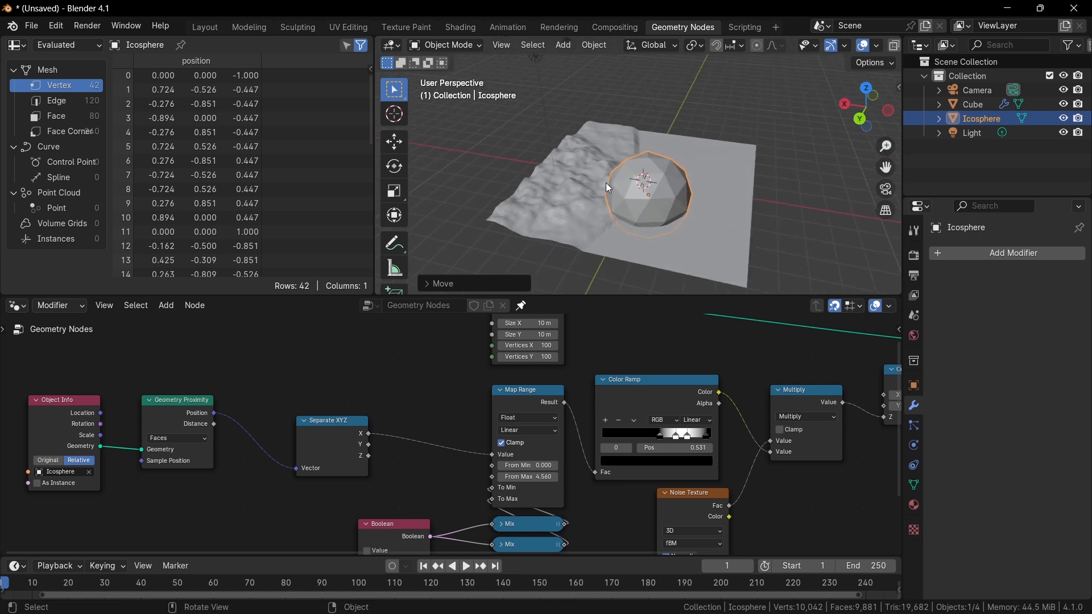
key(g)
right_click(685, 193)
key(g)
middle_drag(684, 189, 717, 161)
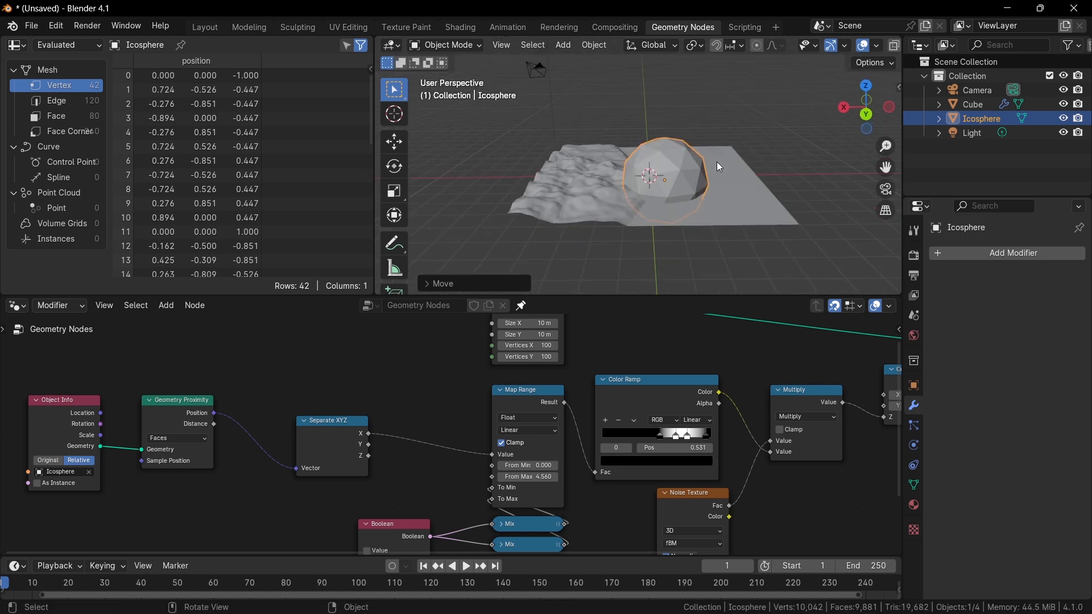
key(z)
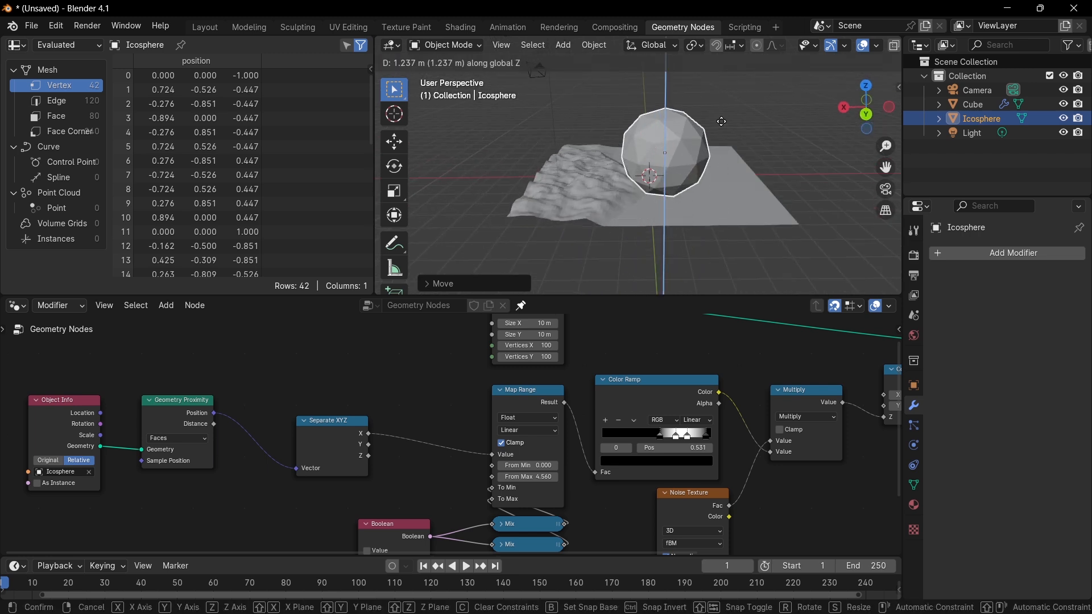
key(x)
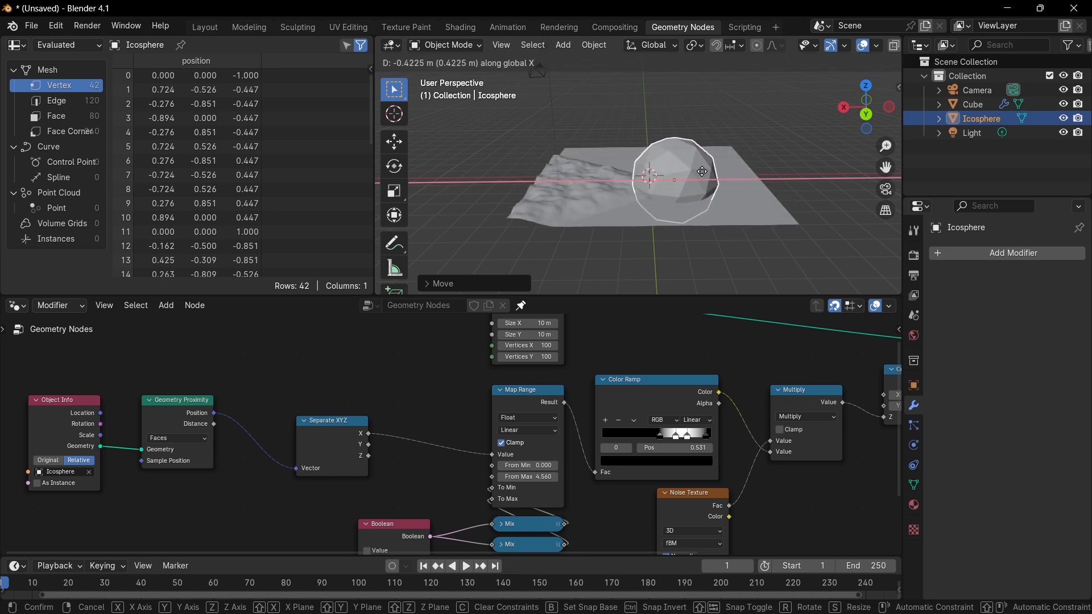
click(702, 181)
Connect Geometry Proximity's Distance output to the Separate XYZ Vector input.
scroll(450, 433, up, 2)
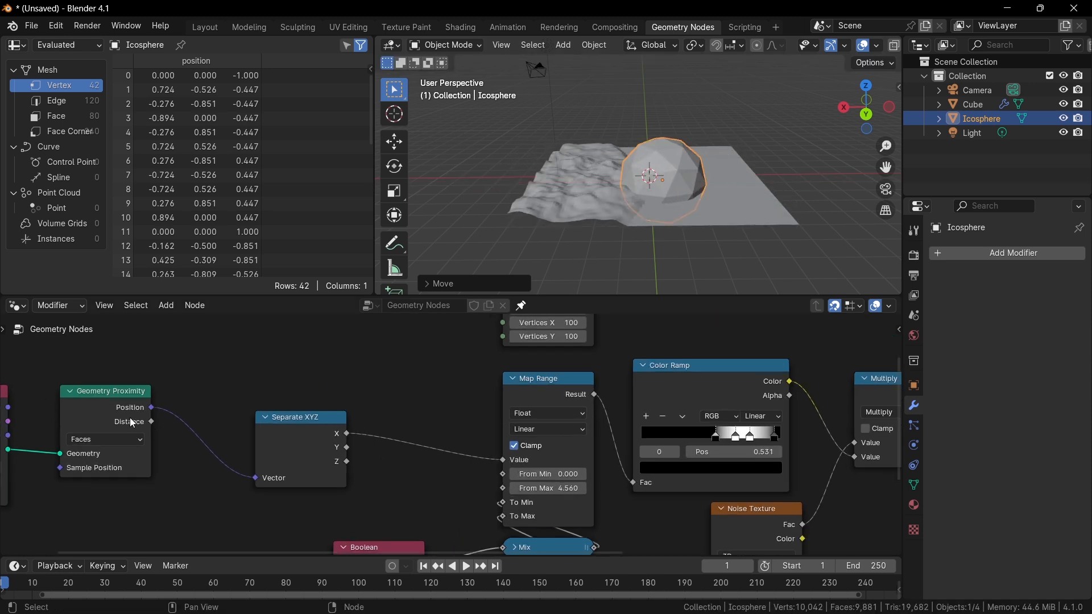
drag(150, 422, 254, 478)
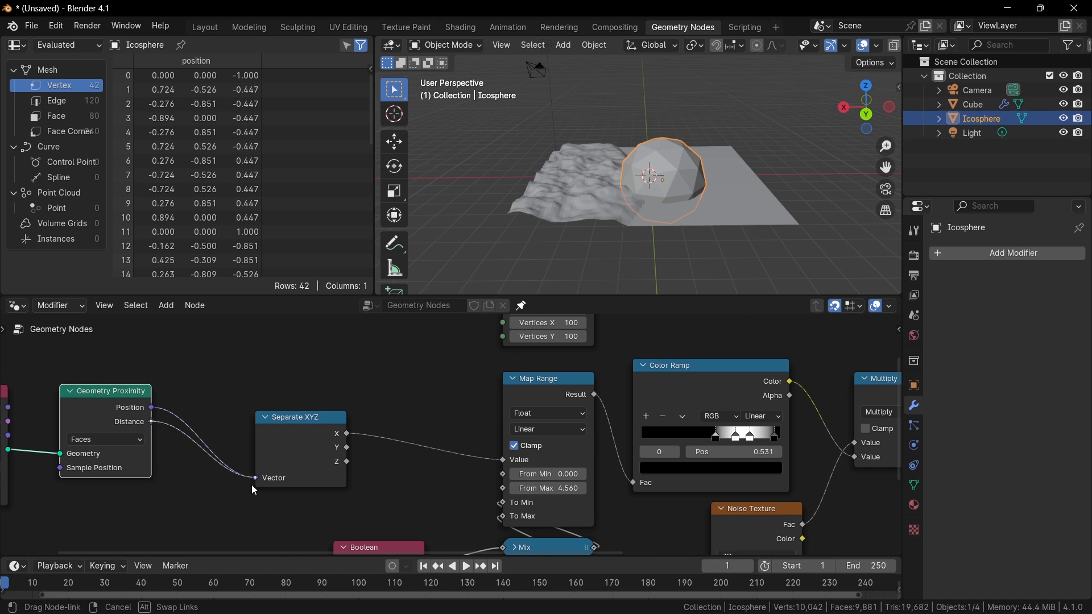
middle_drag(492, 291, 546, 285)
Add a Store Named Attribute node to the node tree.
scroll(470, 403, down, 5)
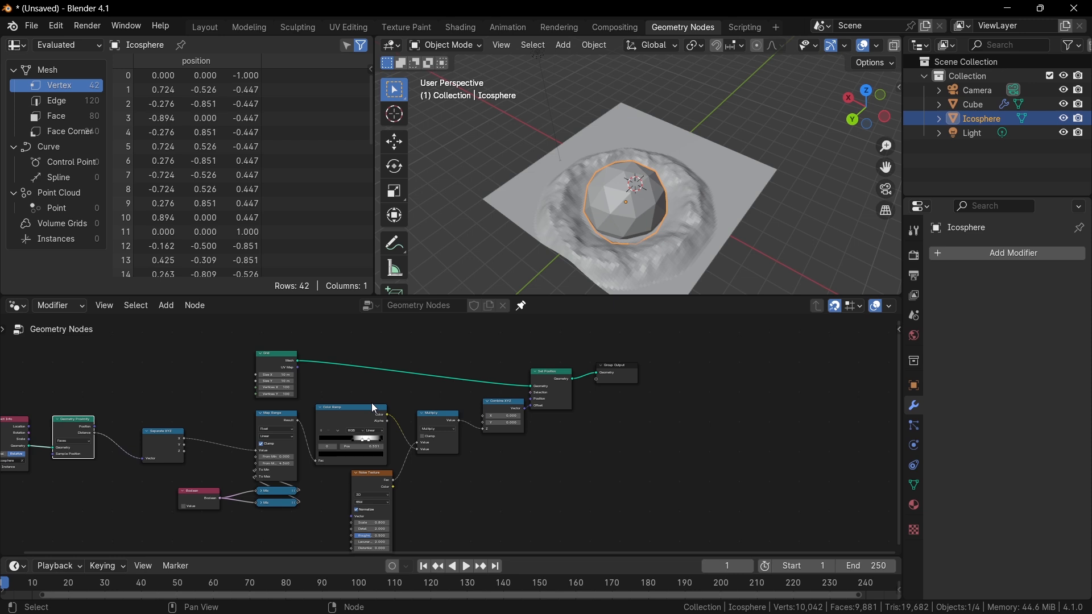
middle_drag(373, 405, 430, 428)
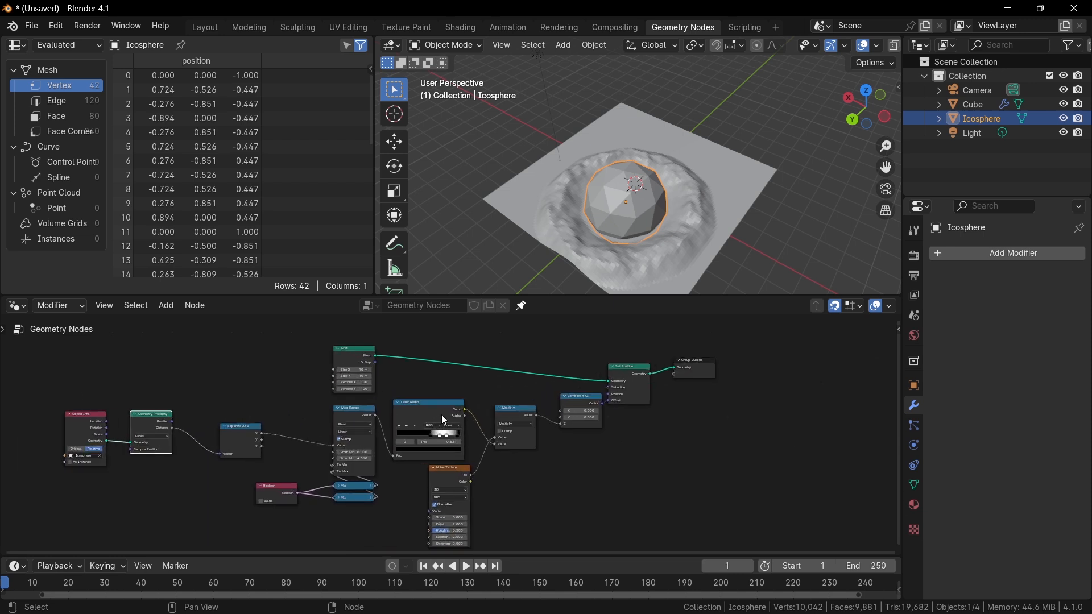
scroll(497, 418, up, 2)
middle_drag(545, 409, 460, 419)
scroll(475, 420, up, 4)
scroll(460, 419, up, 1)
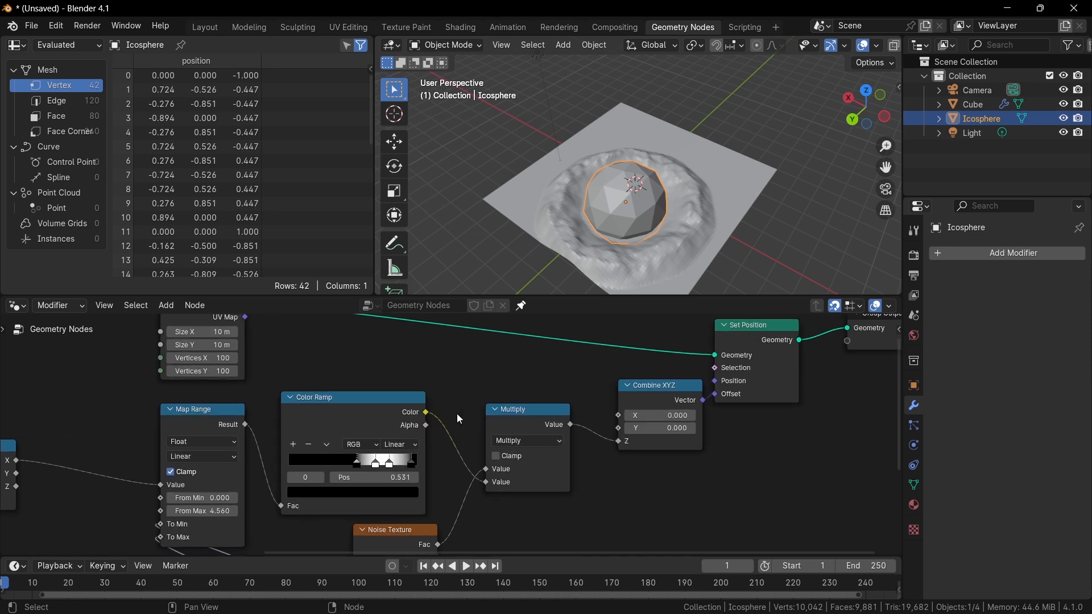
scroll(452, 439, up, 1)
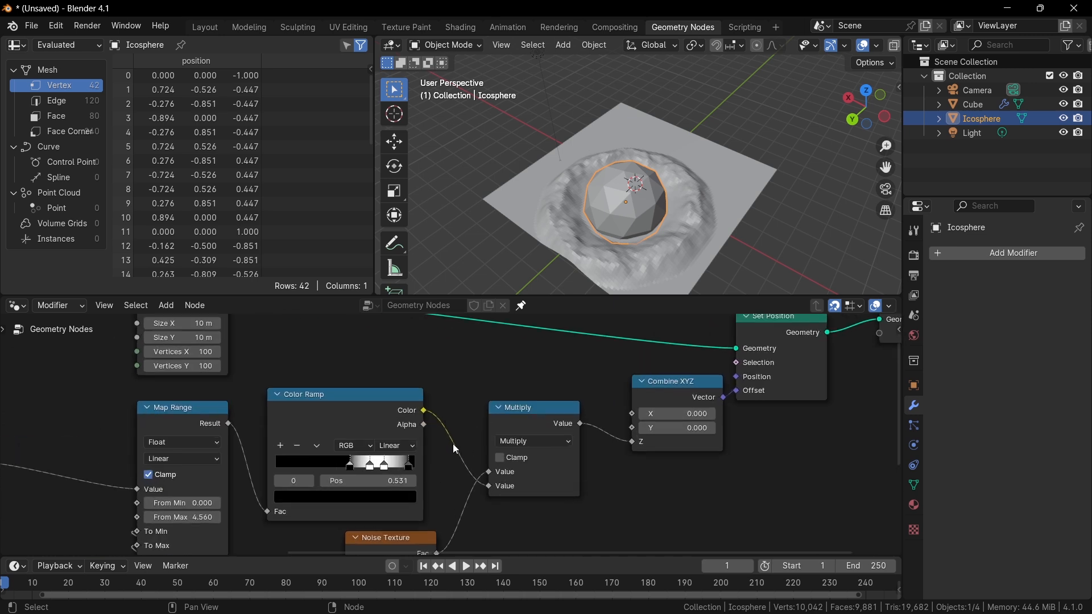
key(shift+a)
click(458, 310)
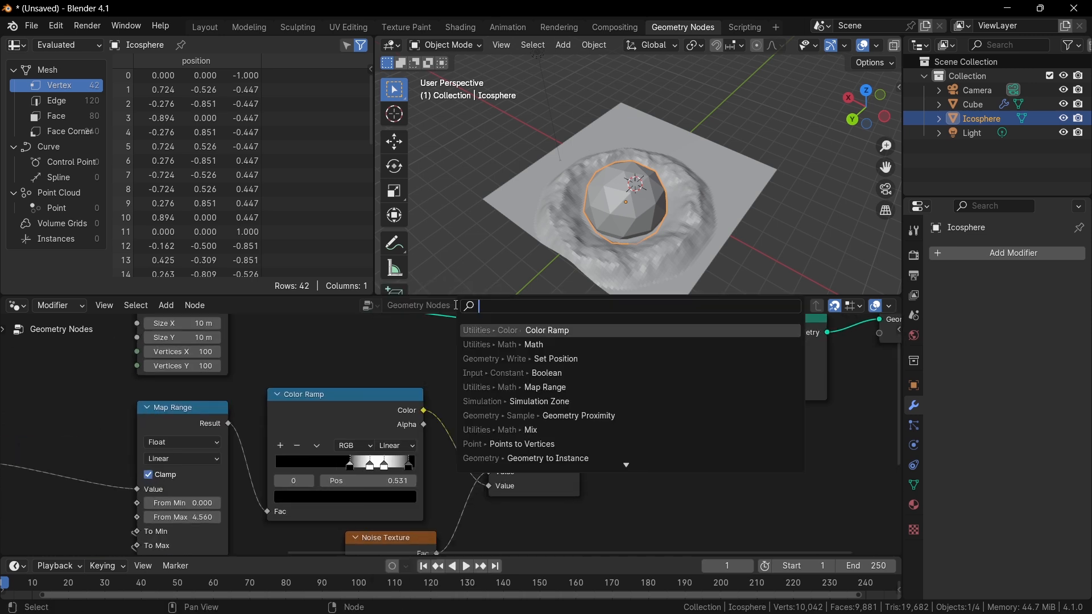
text(store)
key(Return)
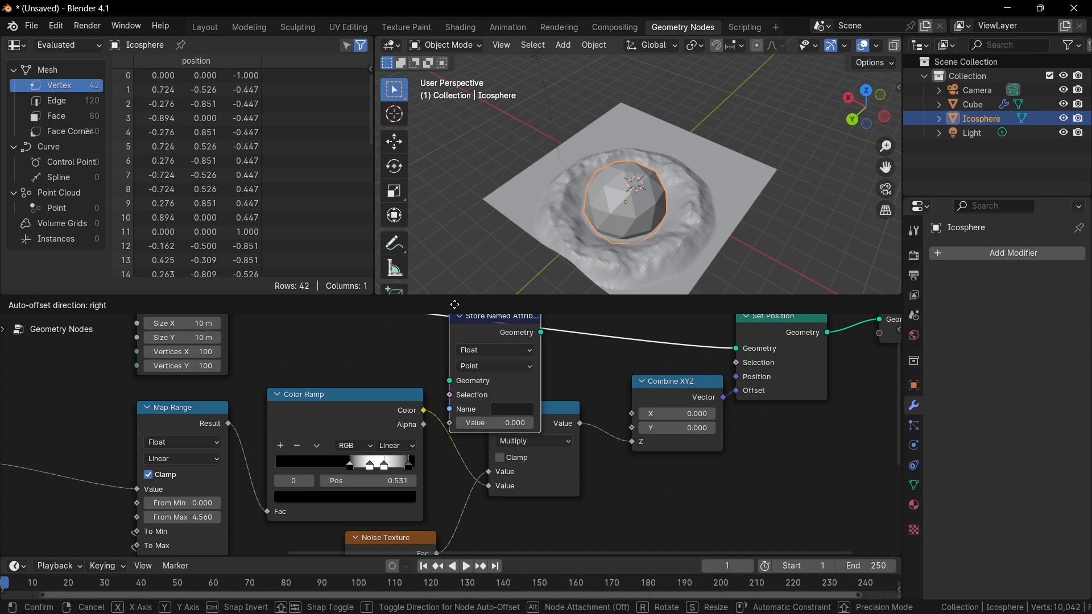
click(430, 387)
Move the Store Named Attribute node between Set Position and Group Output.
middle_drag(474, 448, 449, 407)
scroll(437, 440, up, 1)
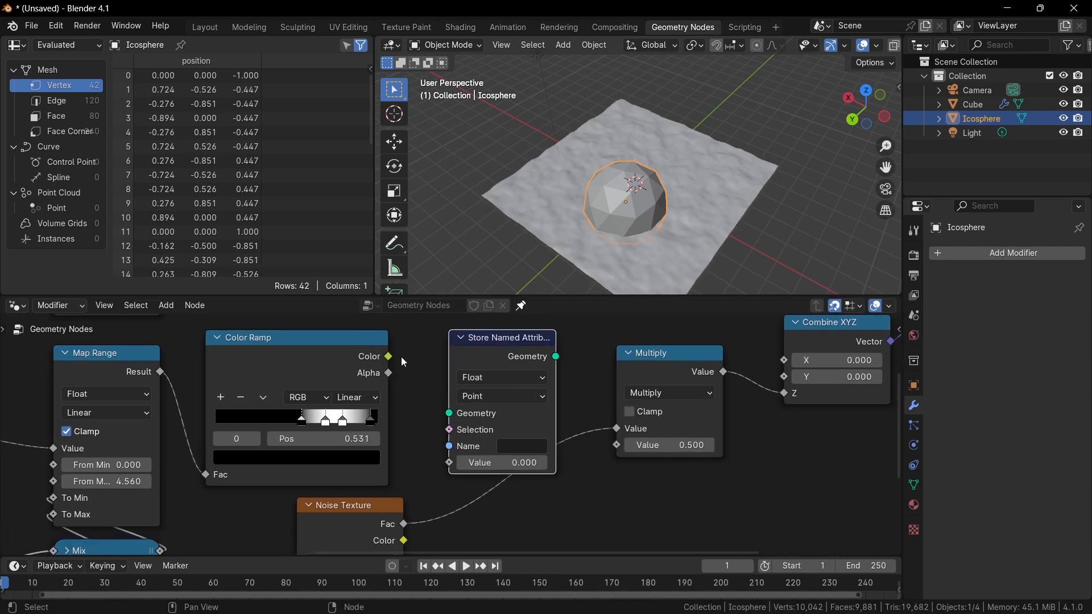
scroll(404, 363, down, 3)
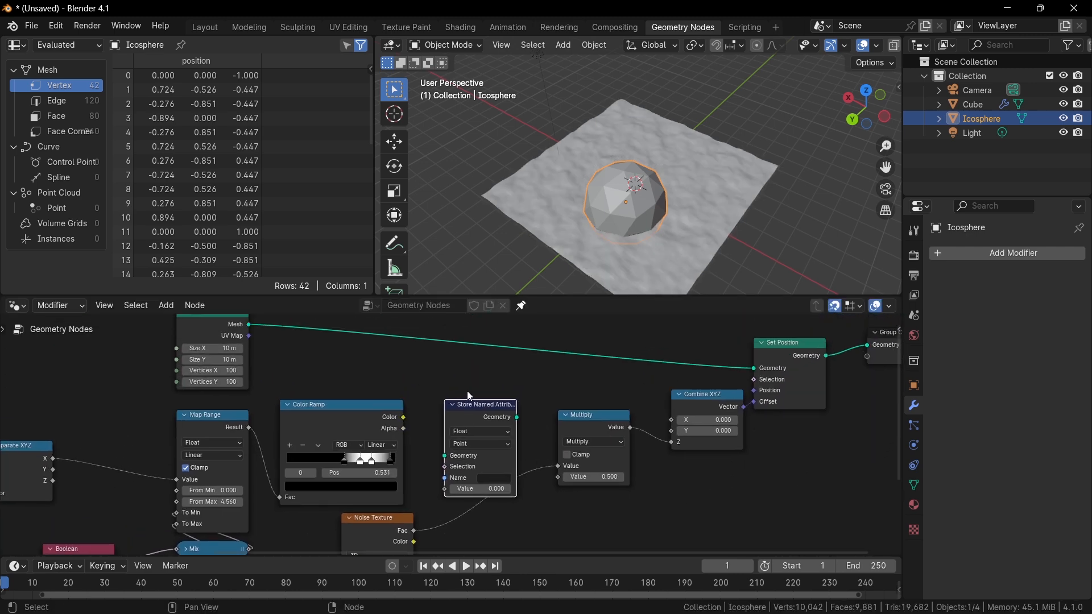
middle_drag(502, 402, 398, 421)
drag(398, 424, 753, 341)
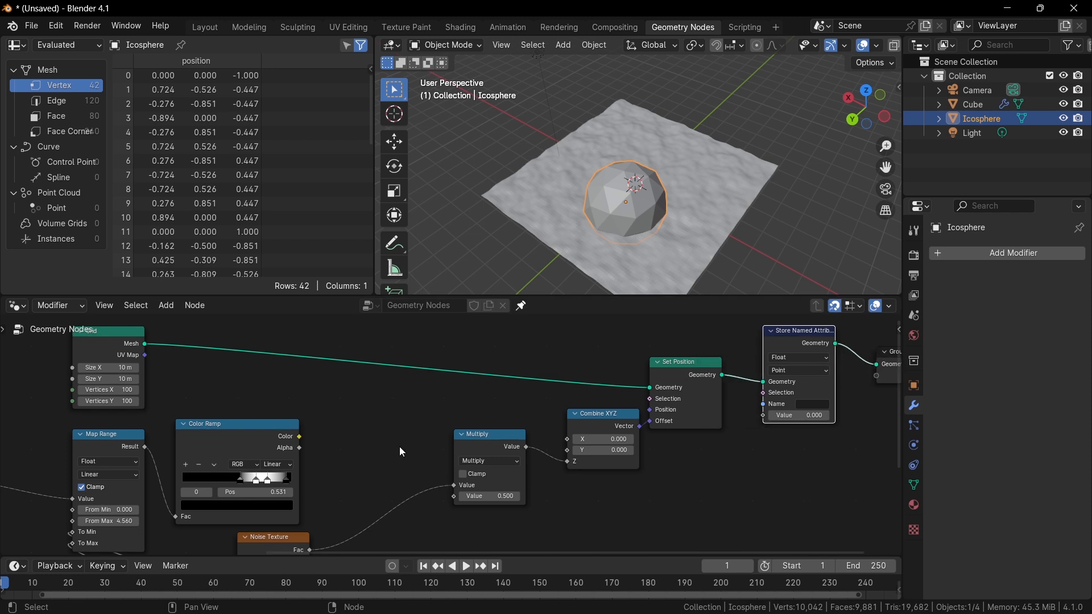
Reconnect the Color Ramp's Color output to the Multiply node's first Value input.
middle_drag(400, 447, 382, 437)
drag(282, 429, 435, 485)
key(ctrl+z)
middle_drag(440, 481, 328, 490)
scroll(362, 469, up, 2)
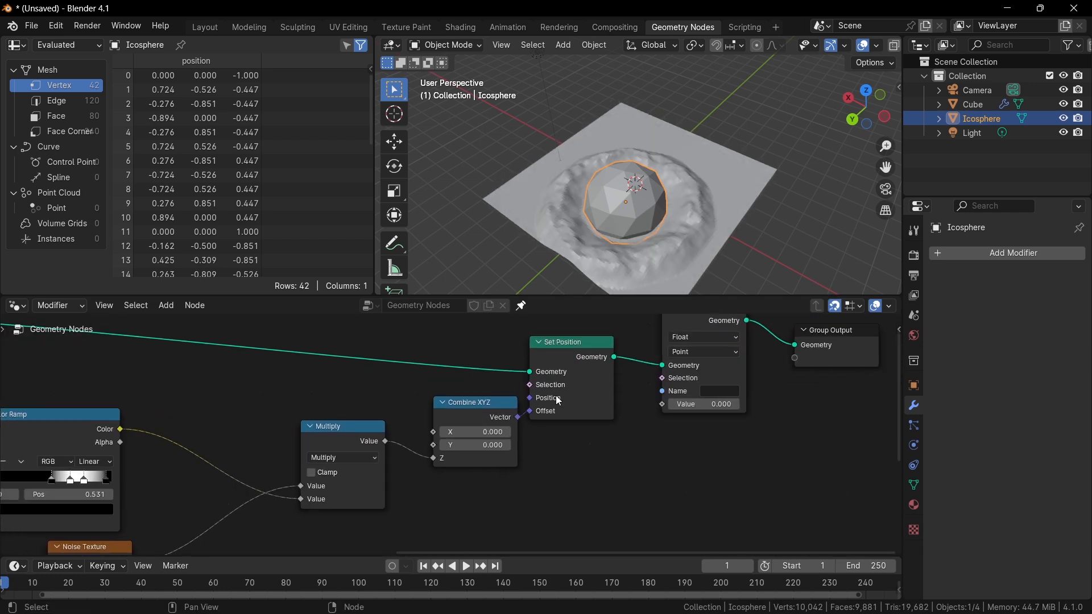
Connect the Color Ramp's Color output to the Store Named Attribute's Value input.
drag(113, 429, 159, 460)
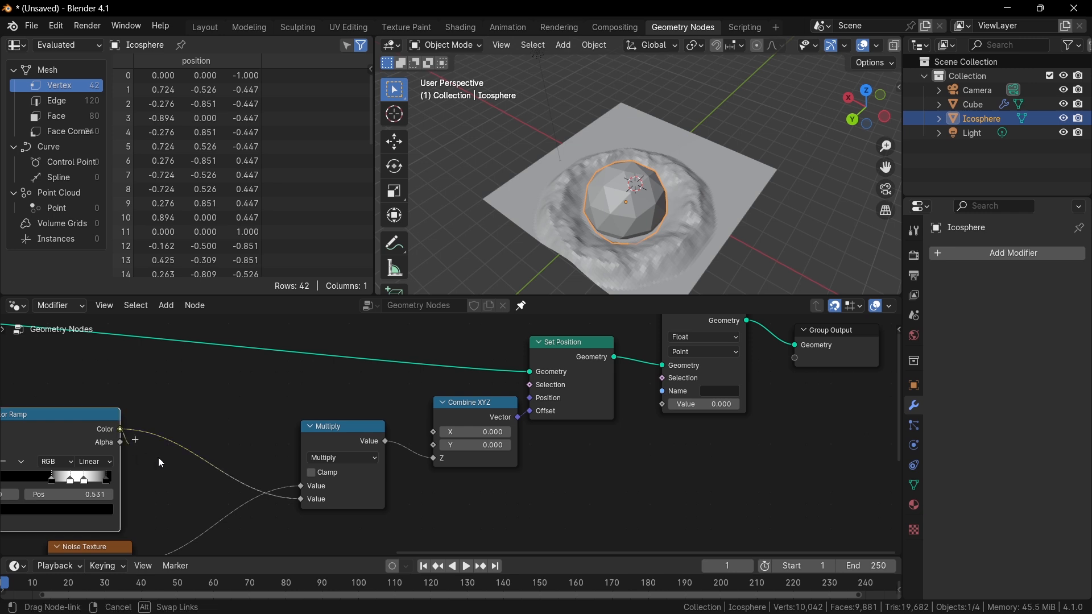
drag(653, 405, 663, 405)
middle_drag(663, 405, 455, 398)
scroll(455, 399, up, 3)
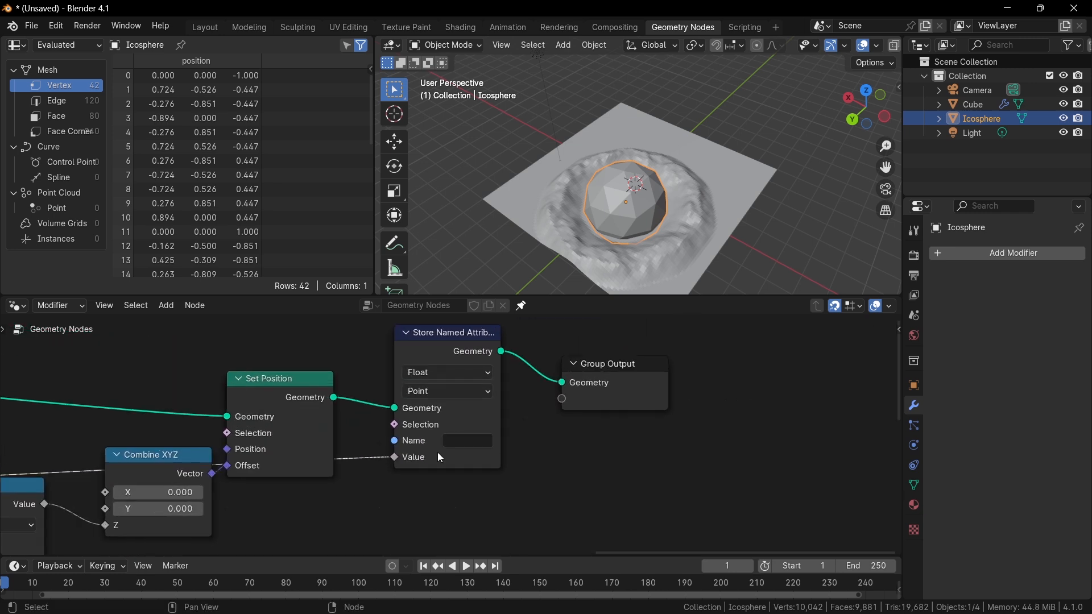
Name the stored attribute Impact.
click(460, 449)
text(Impa)
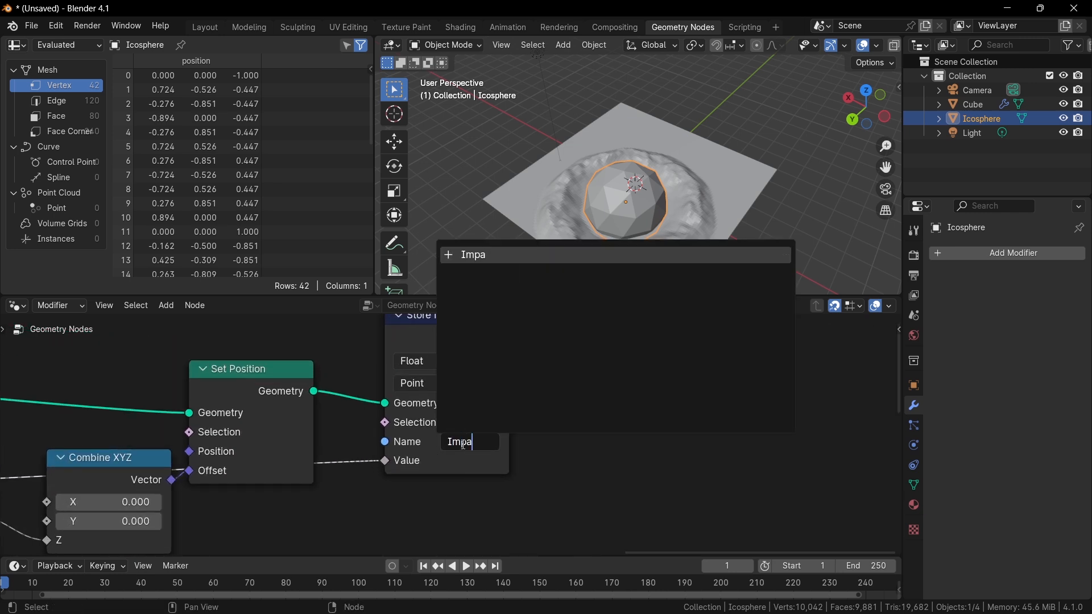
text(ct)
key(Return)
ctrl+scroll(472, 453, up, 1)
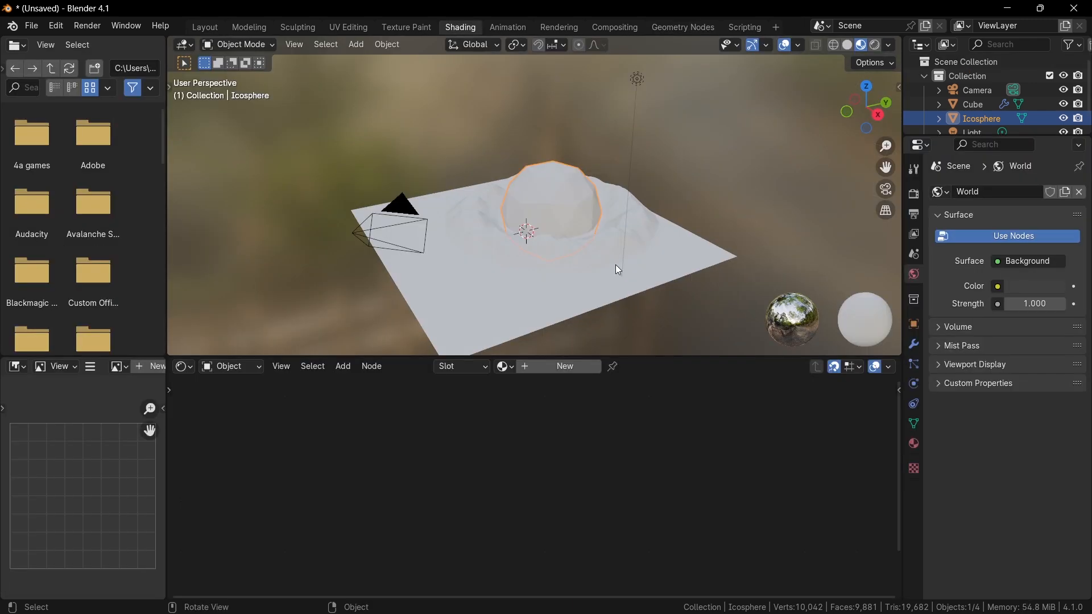
Add a Set Material node after Store Named Attribute and assign the material named Material.
click(672, 31)
key(shift+a)
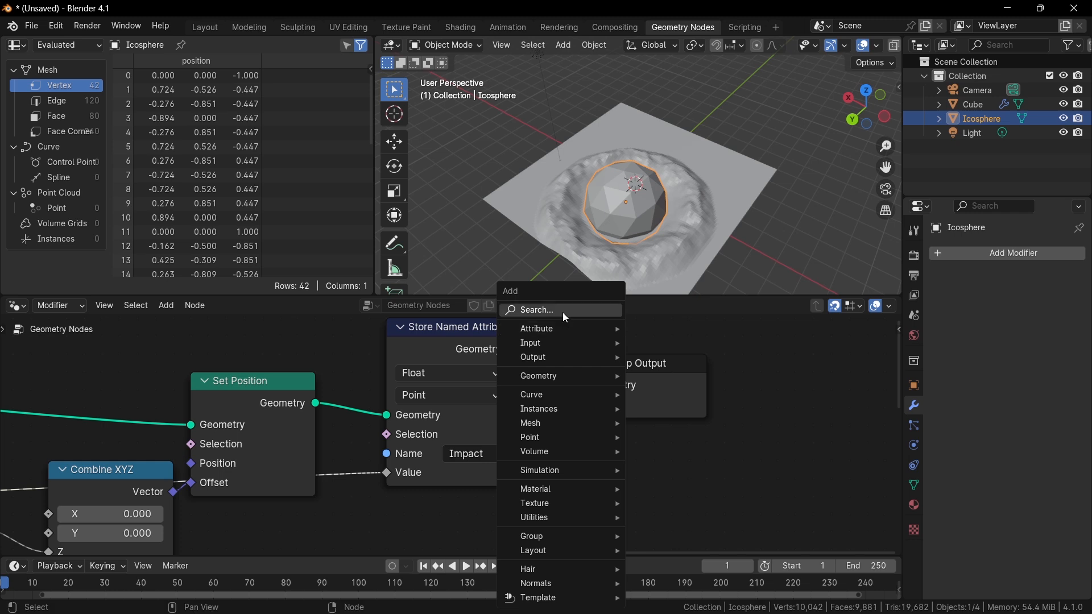
click(562, 312)
text(set mate)
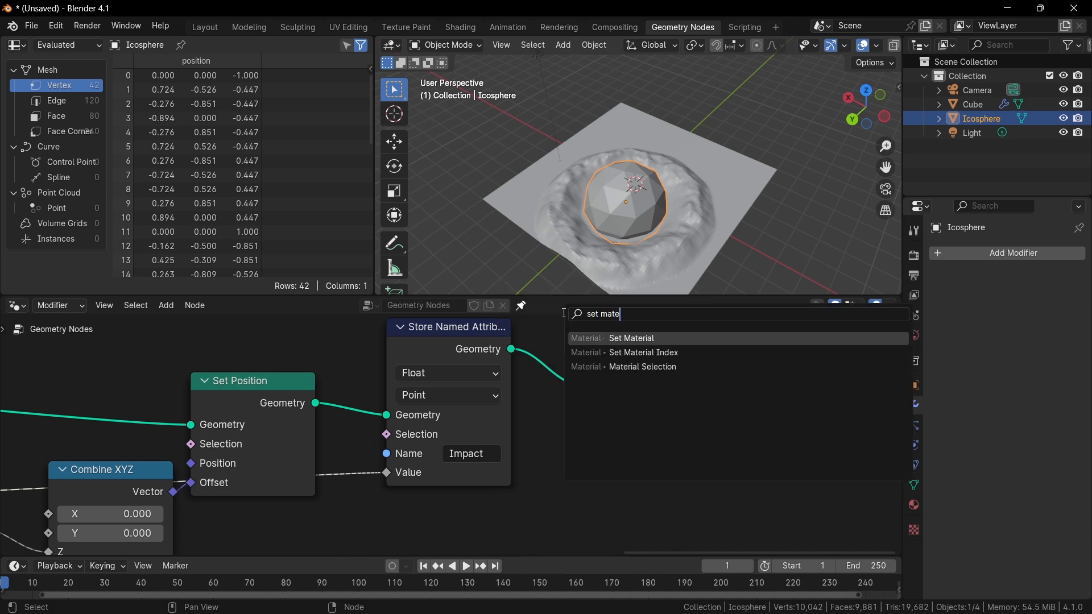
key(Return)
click(563, 321)
click(651, 411)
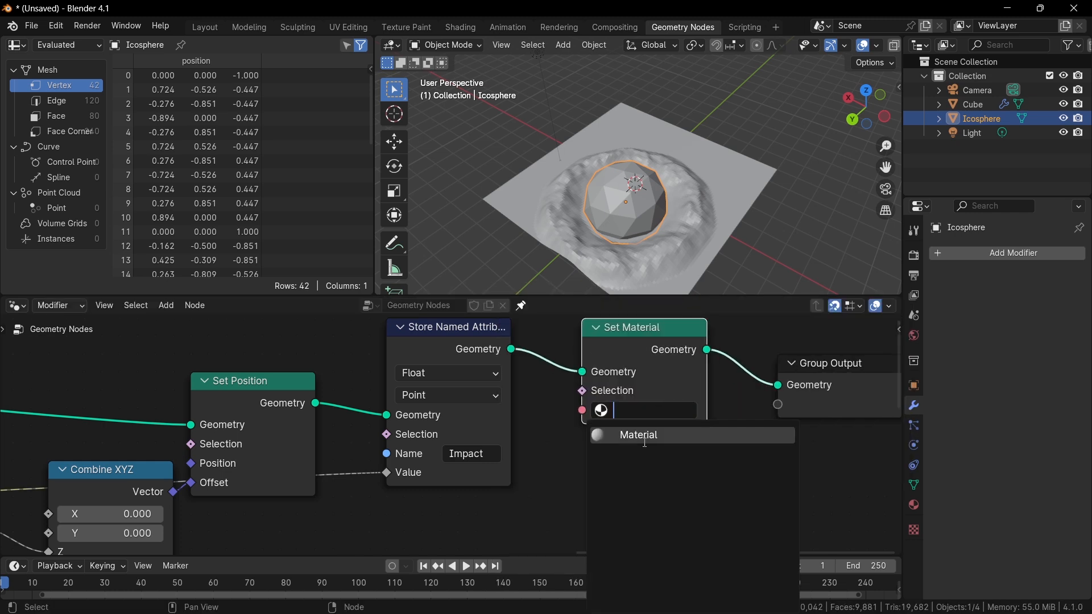
click(647, 438)
Open the material named Material in the Shading workspace's shader editor.
click(461, 28)
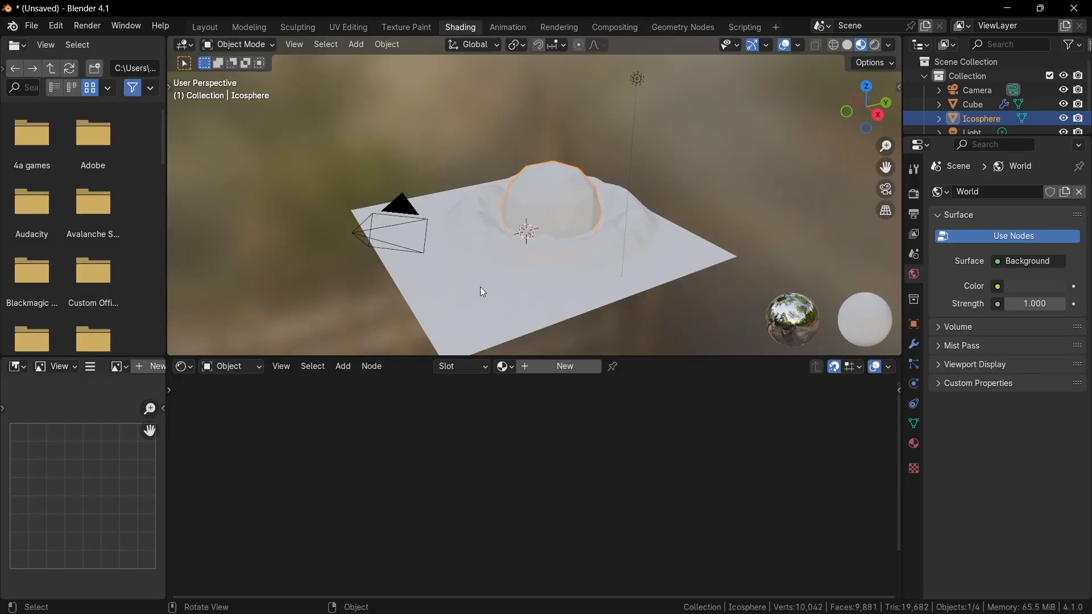
click(505, 367)
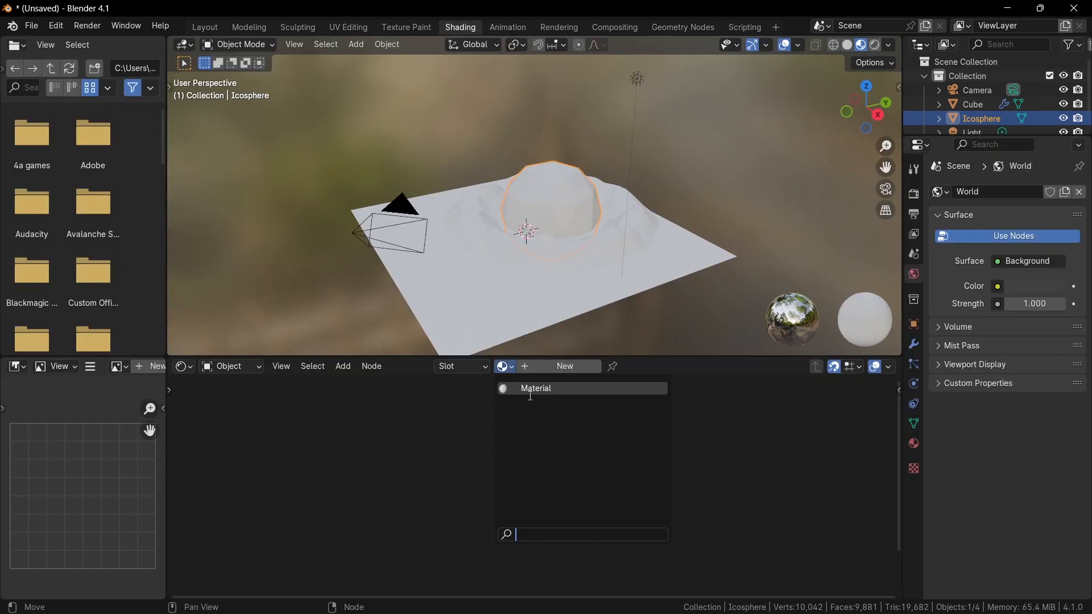
click(531, 391)
key(Home)
Add an Attribute node and set its name to Impact.
key(shift+a)
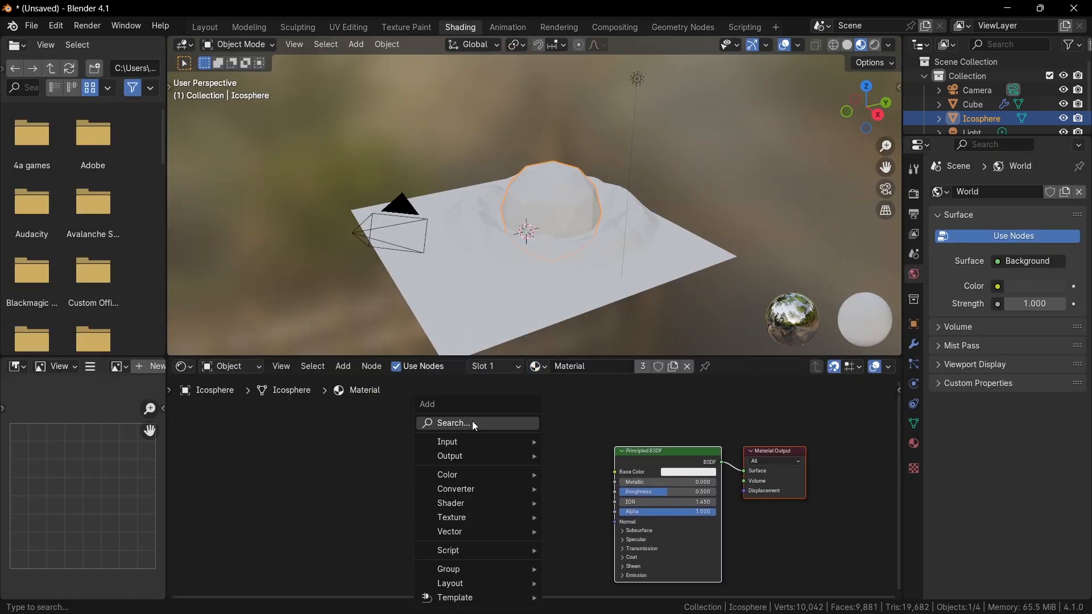
text(at)
key(Return)
click(459, 523)
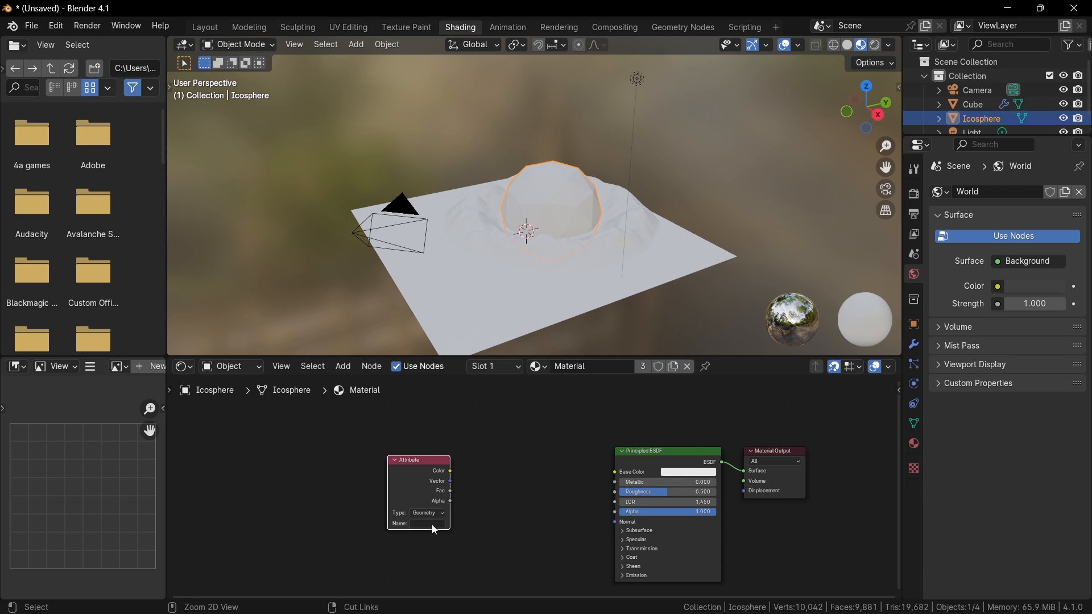
click(432, 524)
text(Impact)
key(Return)
Wire the Attribute's Color output directly into the Material Output Surface, moving the Principled BSDF aside.
drag(450, 471, 615, 471)
mouse_move(559, 276)
middle_down()
mouse_move(583, 285)
mouse_move(542, 223)
mouse_move(531, 149)
mouse_move(495, 171)
middle_up()
scroll(582, 285, up, 3)
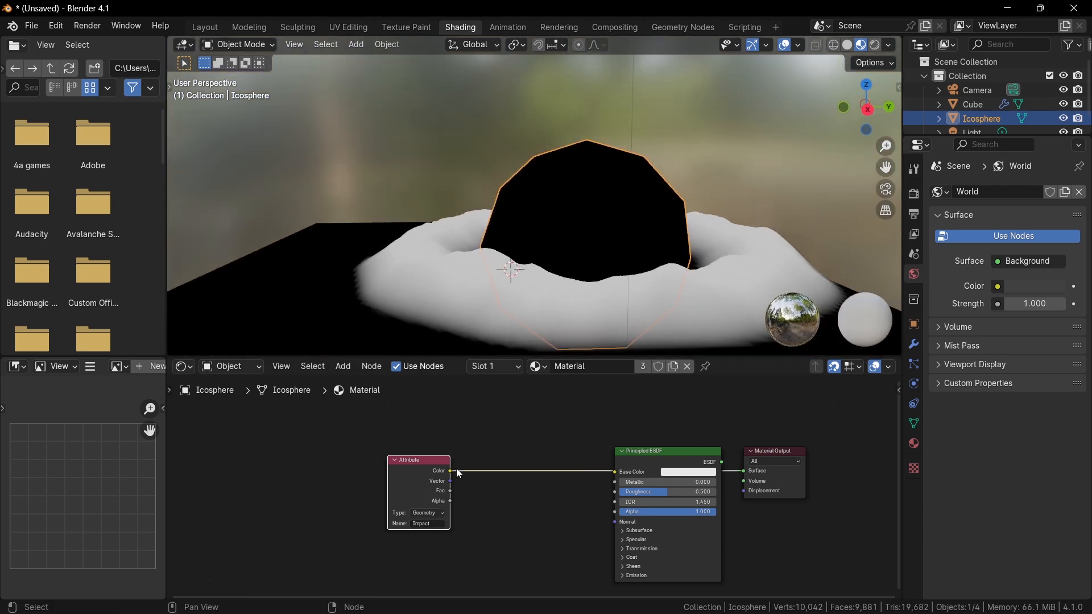
scroll(484, 462, up, 2)
middle_drag(578, 422, 548, 430)
drag(390, 447, 346, 448)
alt+drag(653, 452, 524, 512)
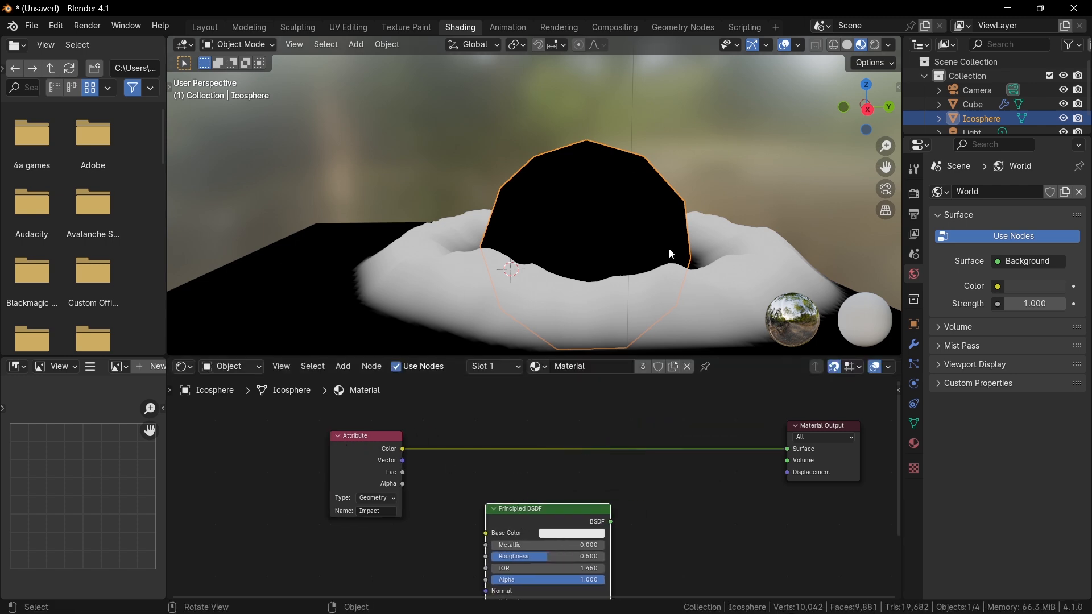
Move the Icosphere up and over the displaced grid.
key(g)
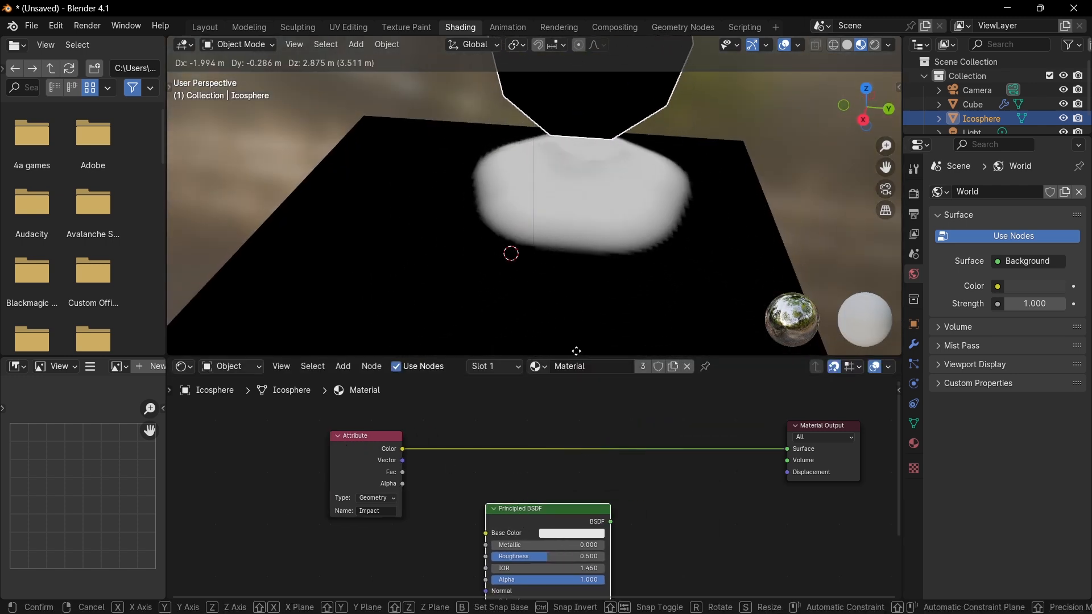
click(576, 352)
scroll(623, 167, down, 2)
middle_drag(622, 167, 503, 148)
key(g)
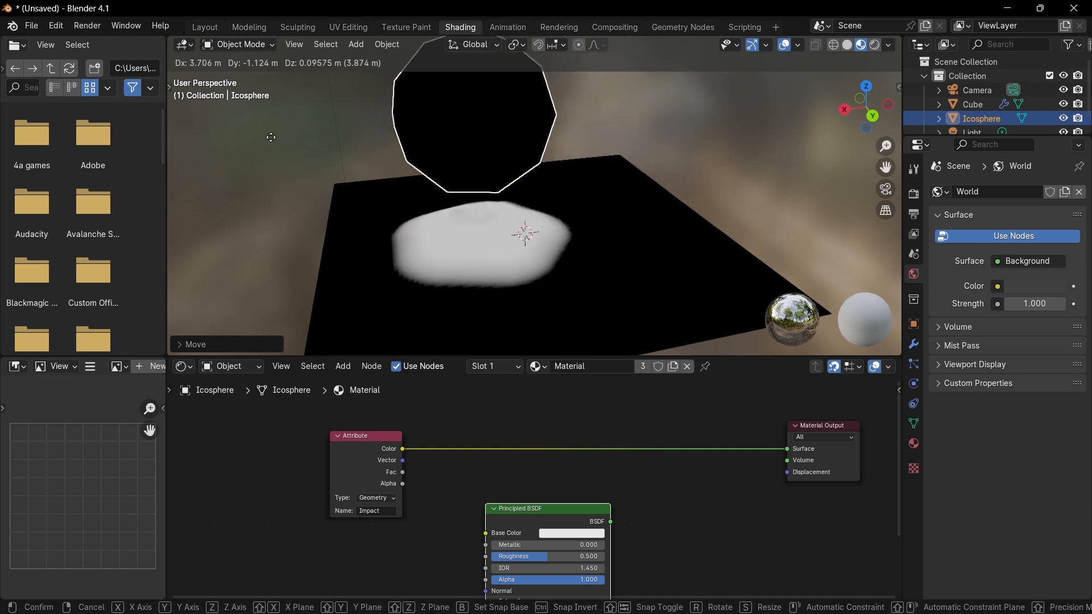
click(333, 133)
key(g)
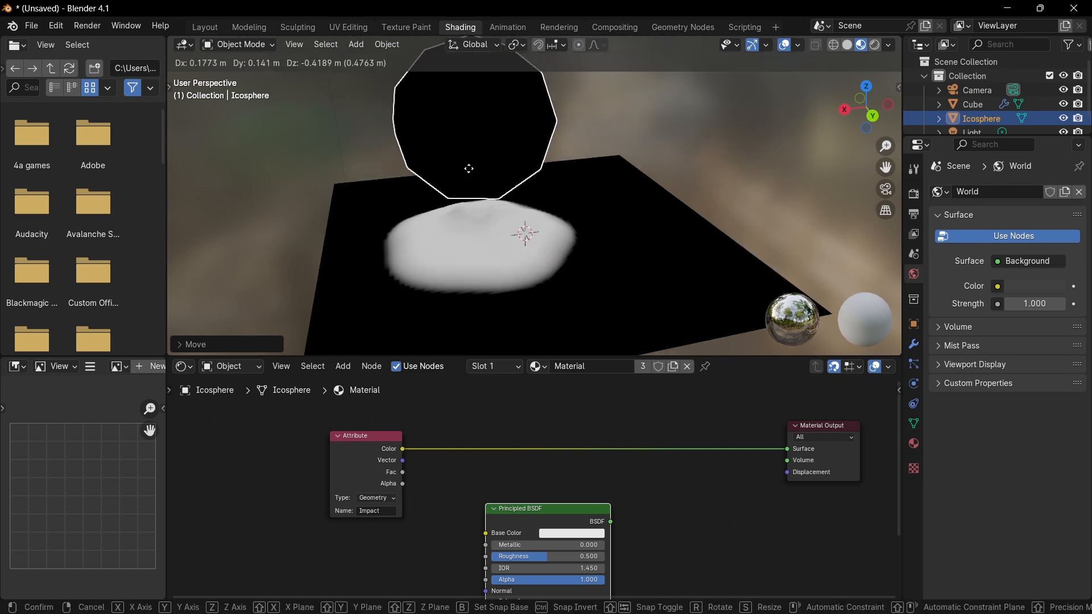
click(570, 237)
Switch the viewport to Solid shading.
key(z)
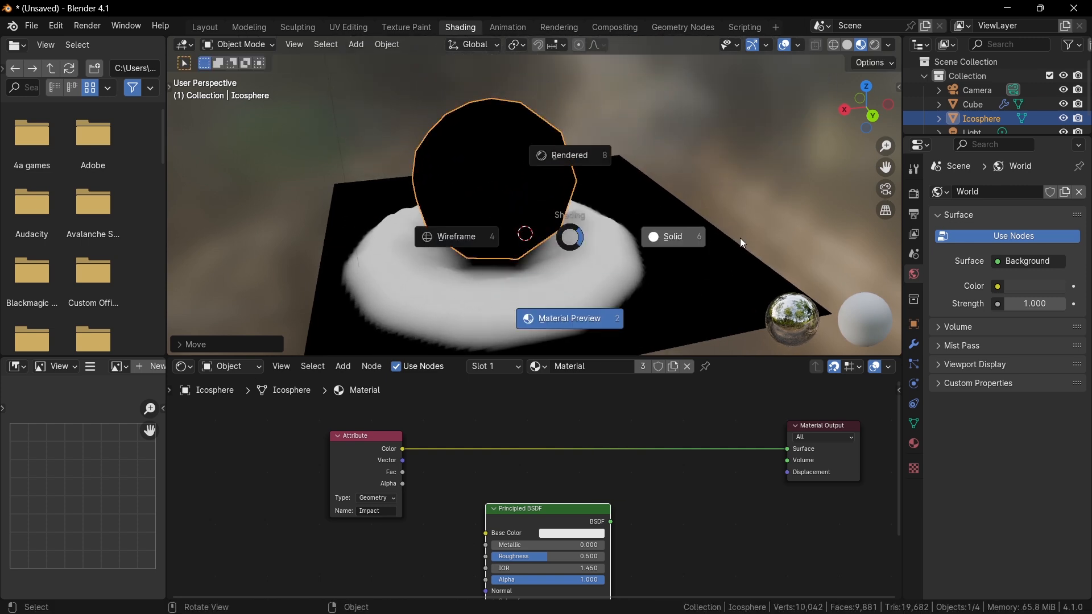
click(742, 243)
scroll(503, 456, up, 2)
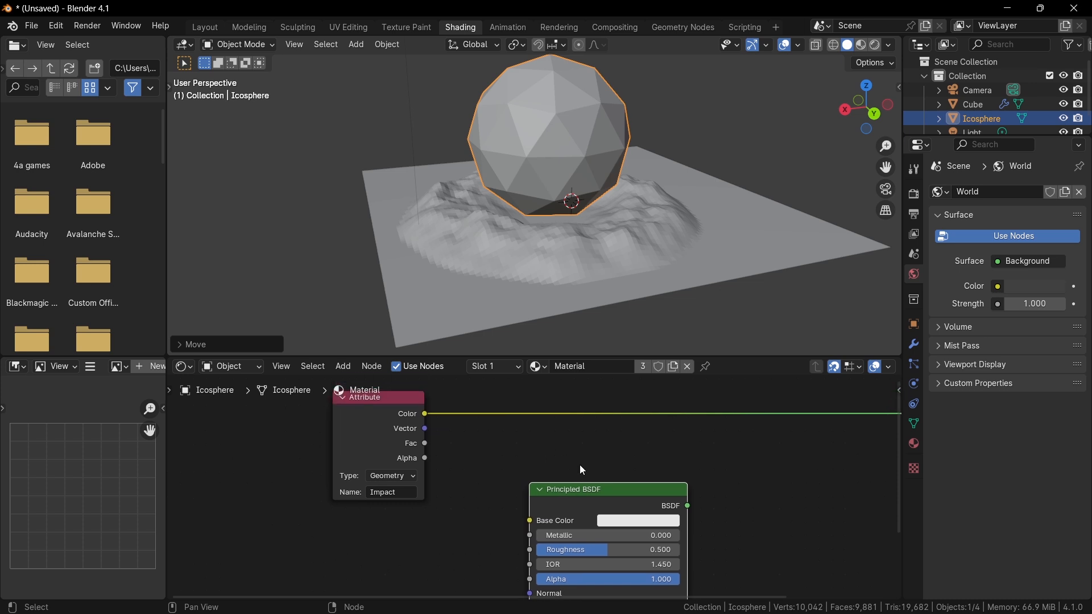
Insert a Color Ramp node between the Attribute's Color and the Material Output Surface.
key(shift+a)
text(color)
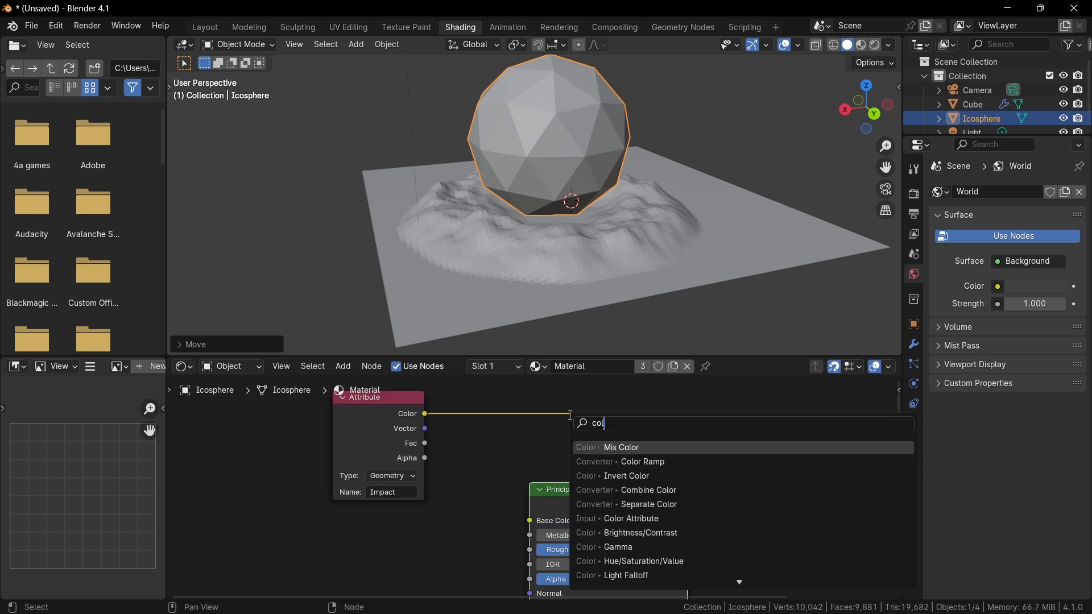
key(Return)
click(531, 377)
middle_drag(561, 455, 451, 453)
drag(563, 521, 681, 534)
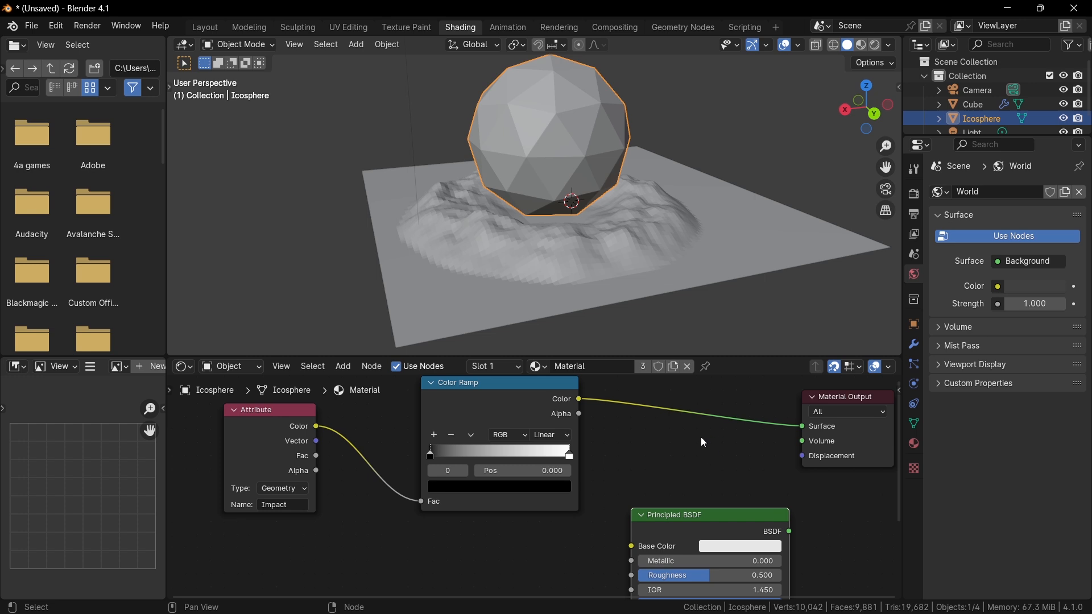
Switch the viewport back to Material Preview shading.
key(z)
click(680, 179)
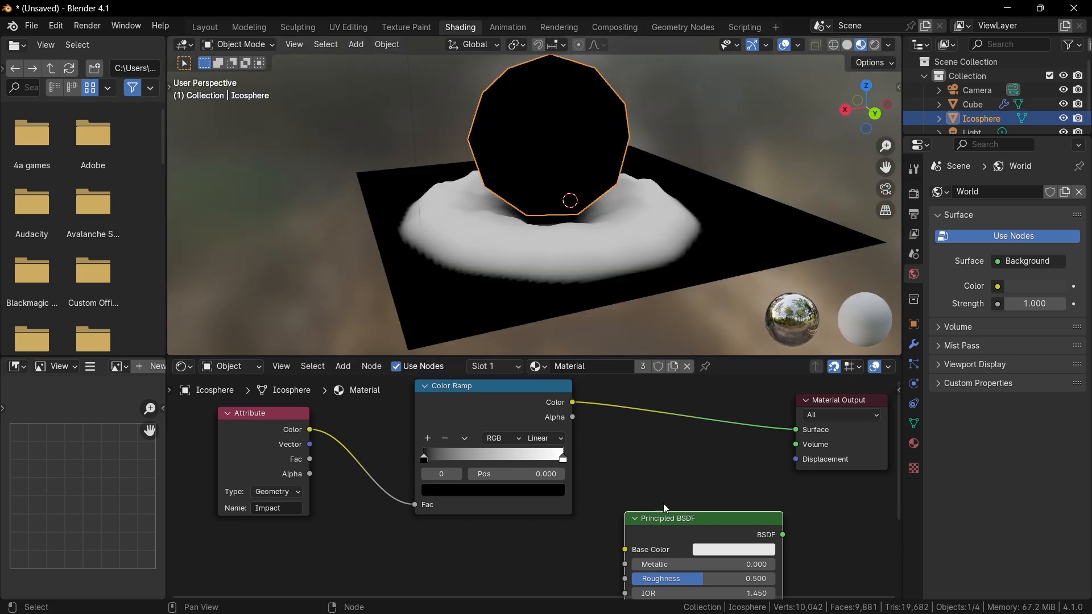
Move the Color Ramp's black stop to about 0.142 and pull the white stop slightly inward.
scroll(666, 508, up, 1)
scroll(489, 477, up, 1)
drag(419, 464, 446, 462)
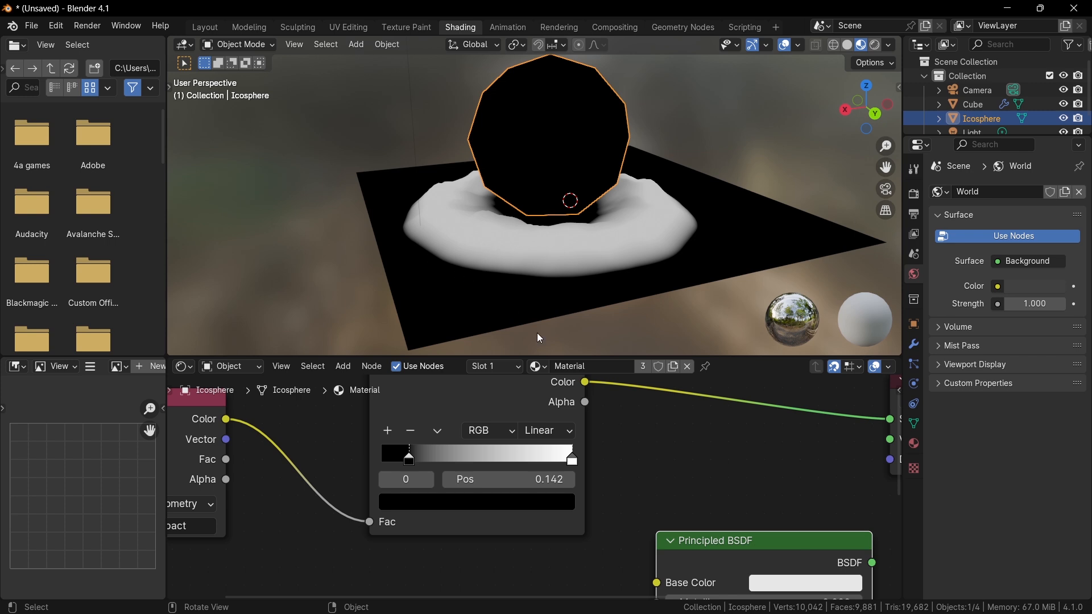
mouse_move(572, 459)
mouse_down()
mouse_move(489, 459)
mouse_move(551, 465)
mouse_up()
Add a Color Ramp stop and set its color to hue 0.010, saturation 0.853, value 1.000.
click(388, 432)
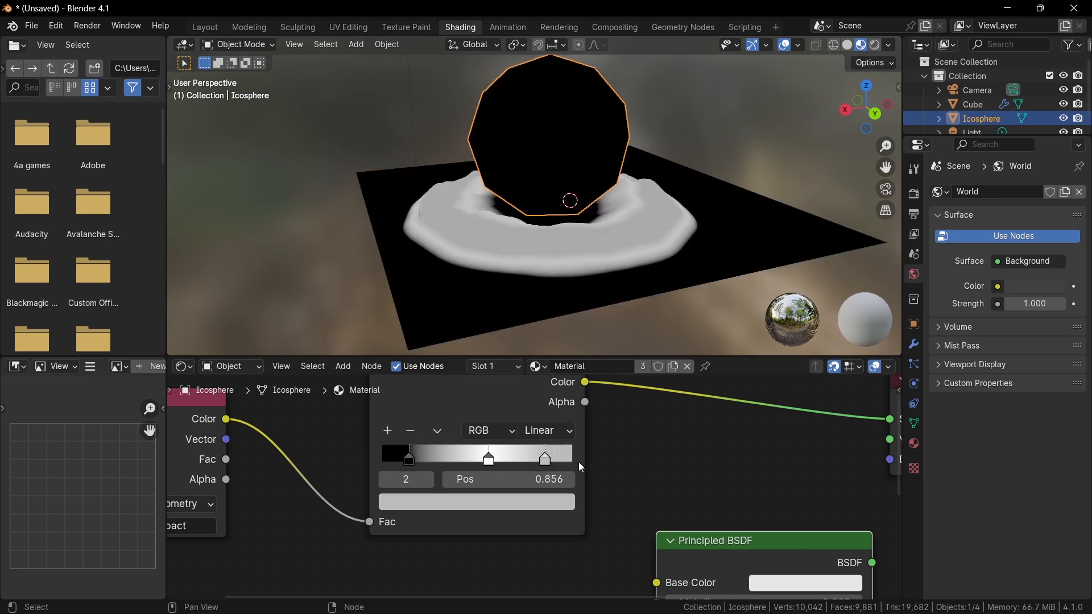
click(568, 499)
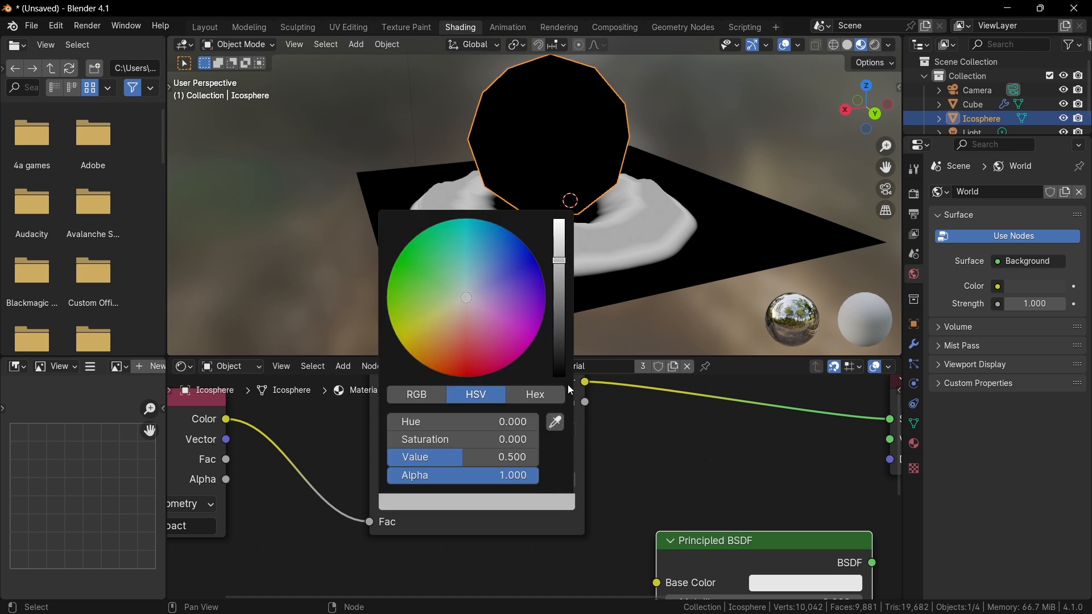
drag(462, 322, 460, 343)
drag(558, 265, 558, 219)
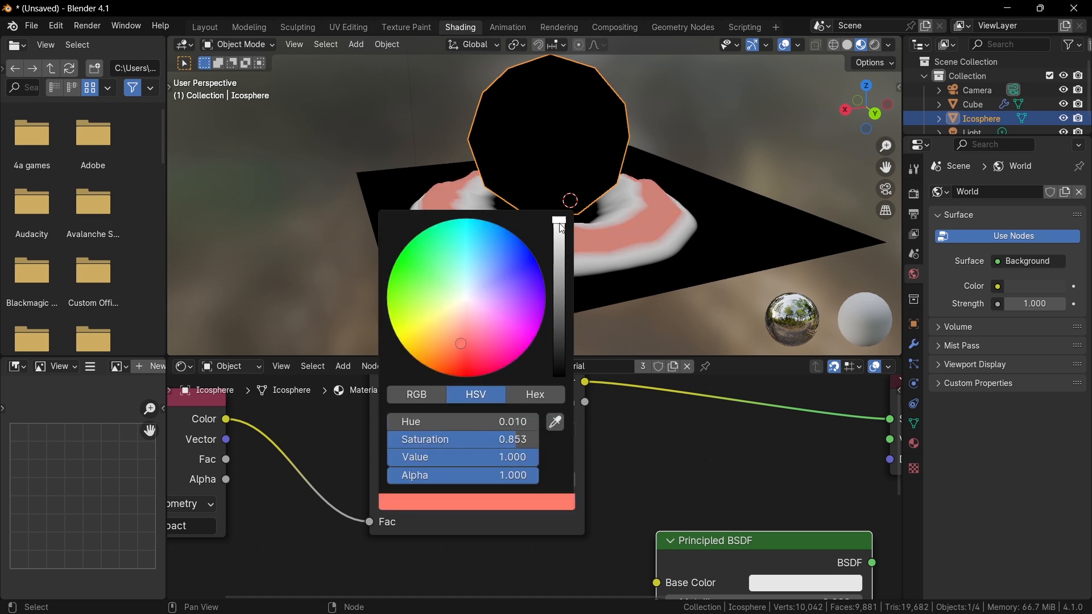
Refine the new Color Ramp stop to a more saturated orange and move it to about position 0.62.
click(626, 440)
click(489, 458)
click(478, 501)
drag(466, 343, 460, 344)
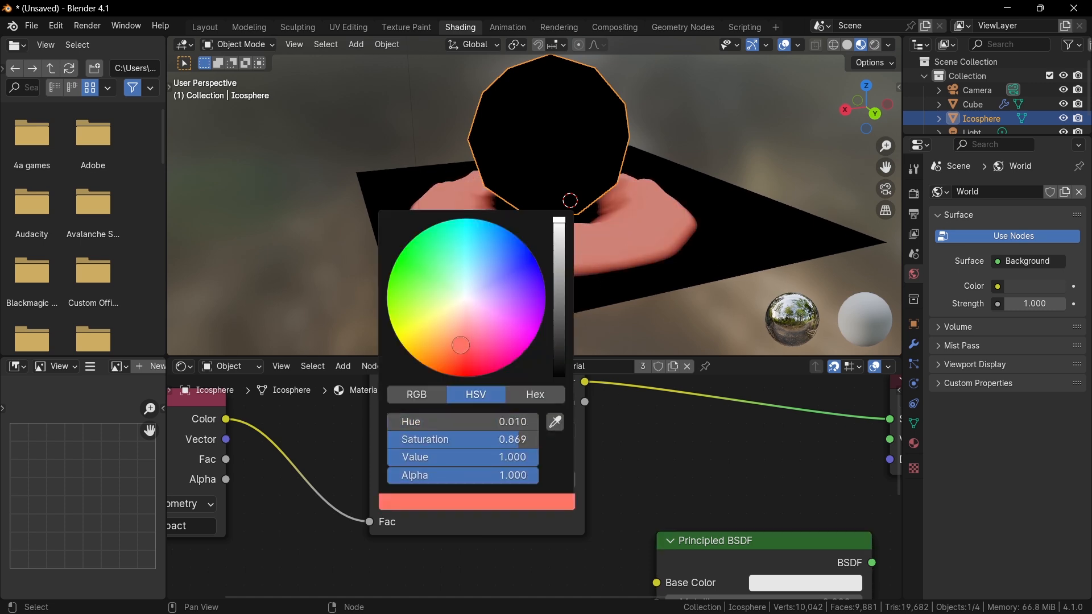
mouse_move(473, 448)
mouse_down()
mouse_move(454, 450)
mouse_move(492, 454)
mouse_up()
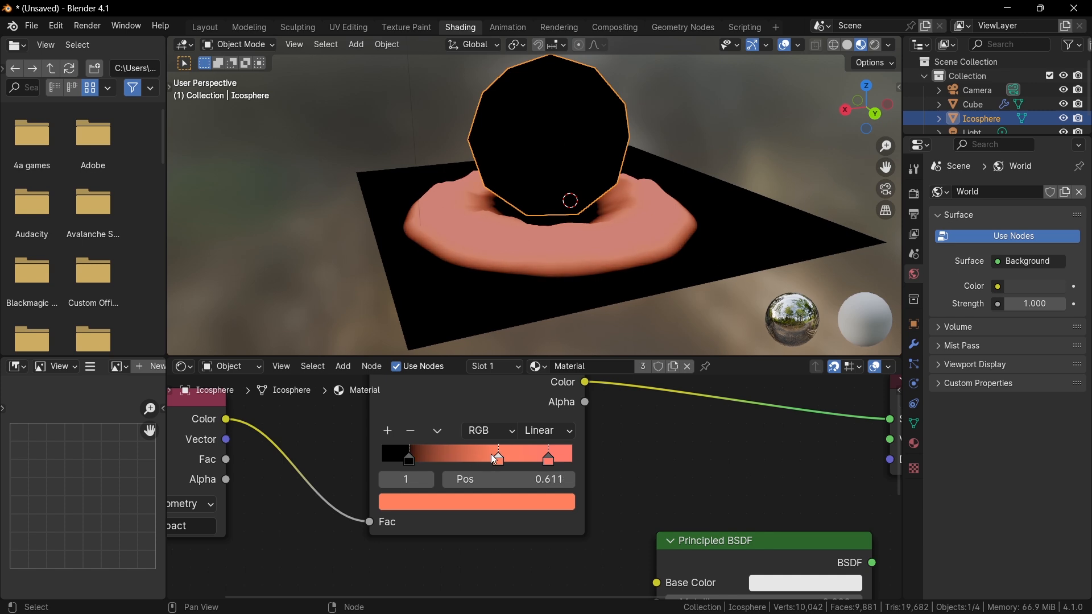
click(485, 501)
mouse_move(447, 353)
mouse_down()
mouse_move(426, 339)
mouse_move(449, 353)
mouse_up()
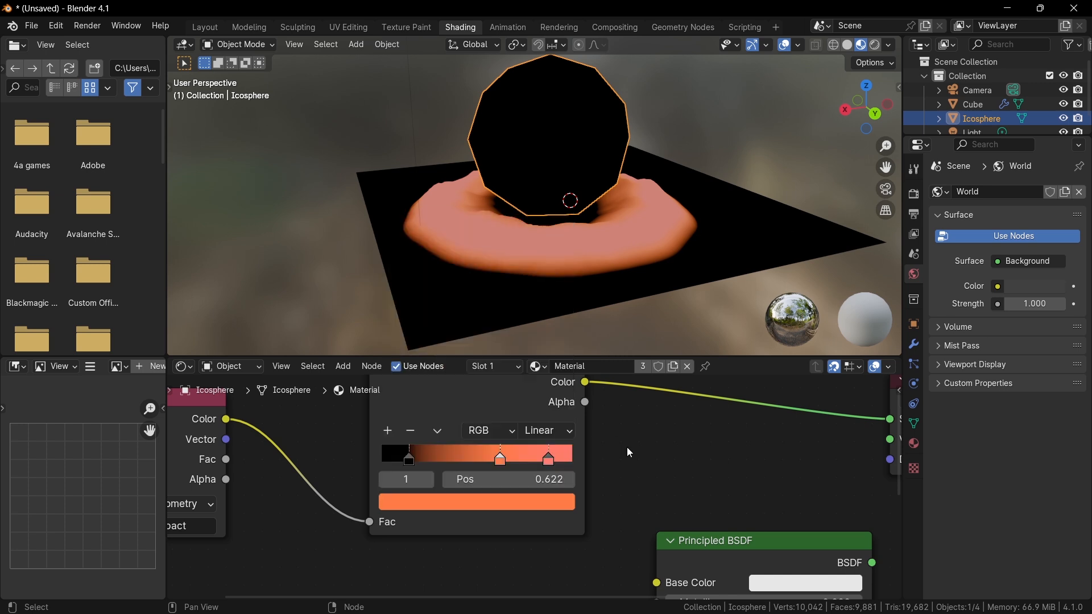
Insert a Mix node between the Attribute's Color and the Color Ramp's Fac and set its data type to Color.
scroll(631, 447, down, 2)
middle_drag(657, 443, 716, 436)
scroll(716, 435, down, 2)
middle_drag(546, 446, 617, 449)
drag(426, 430, 347, 416)
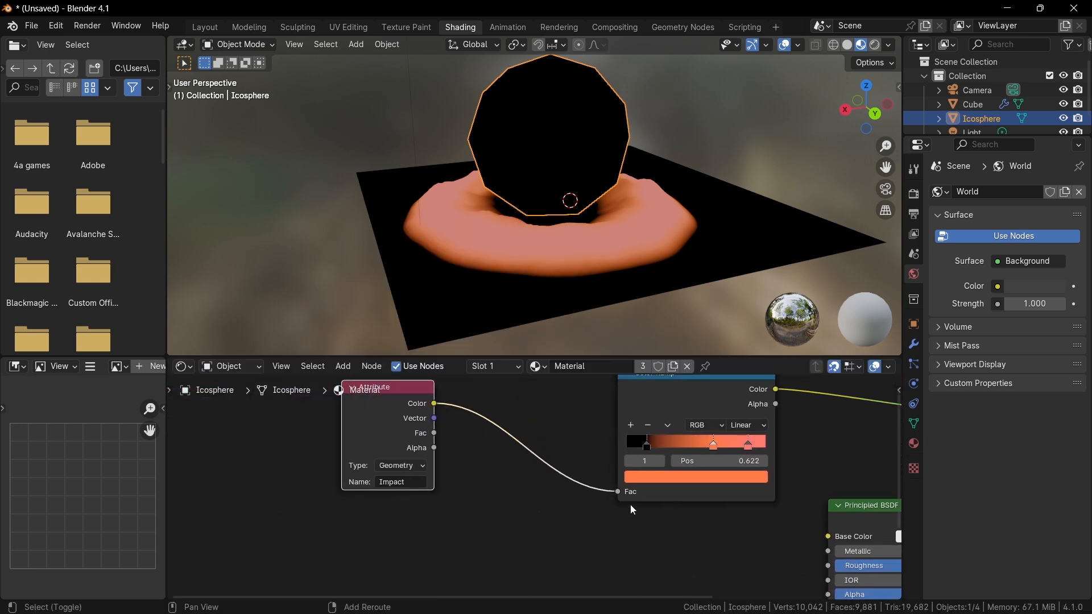
key(shift+a)
click(595, 422)
text(mix)
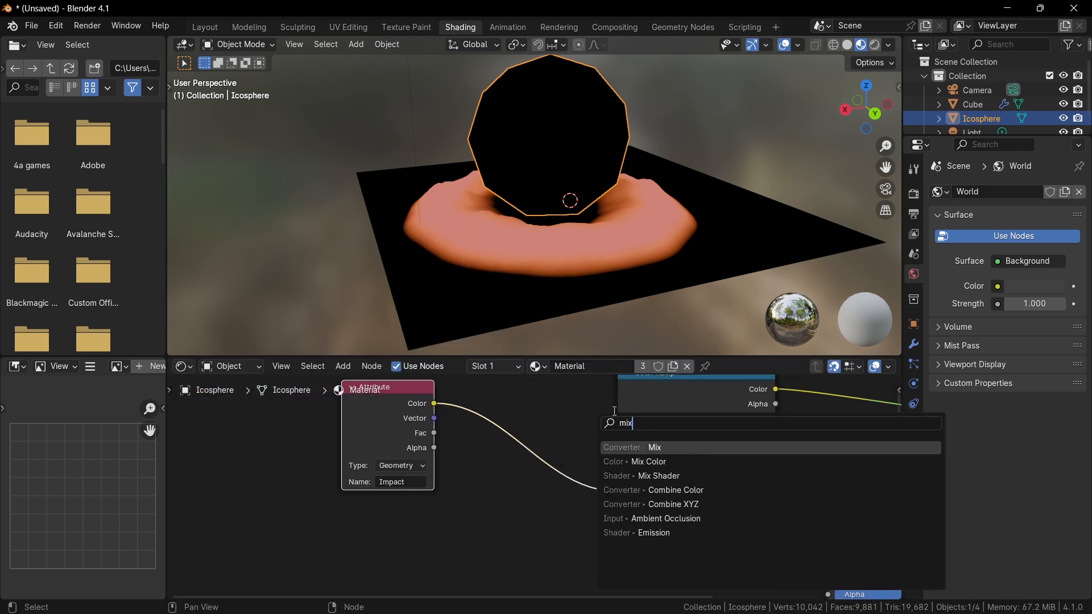
key(Return)
click(550, 411)
click(584, 436)
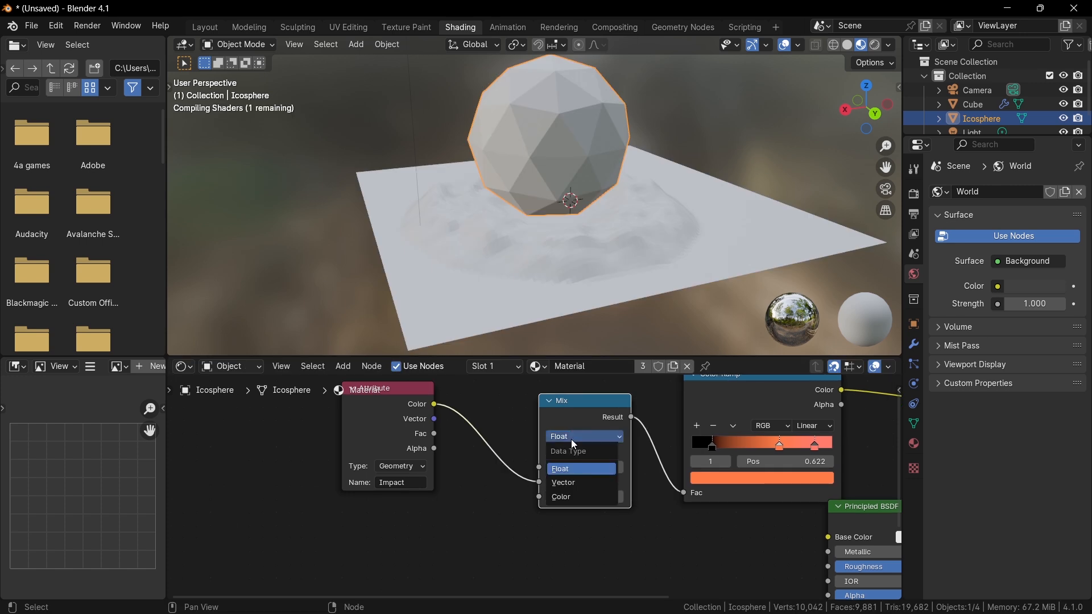
click(575, 500)
Connect the Attribute's Color to the Mix's A input and the Mix Result to the Color Ramp's Fac.
scroll(488, 462, up, 3)
middle_drag(489, 462, 473, 500)
scroll(473, 500, down, 3)
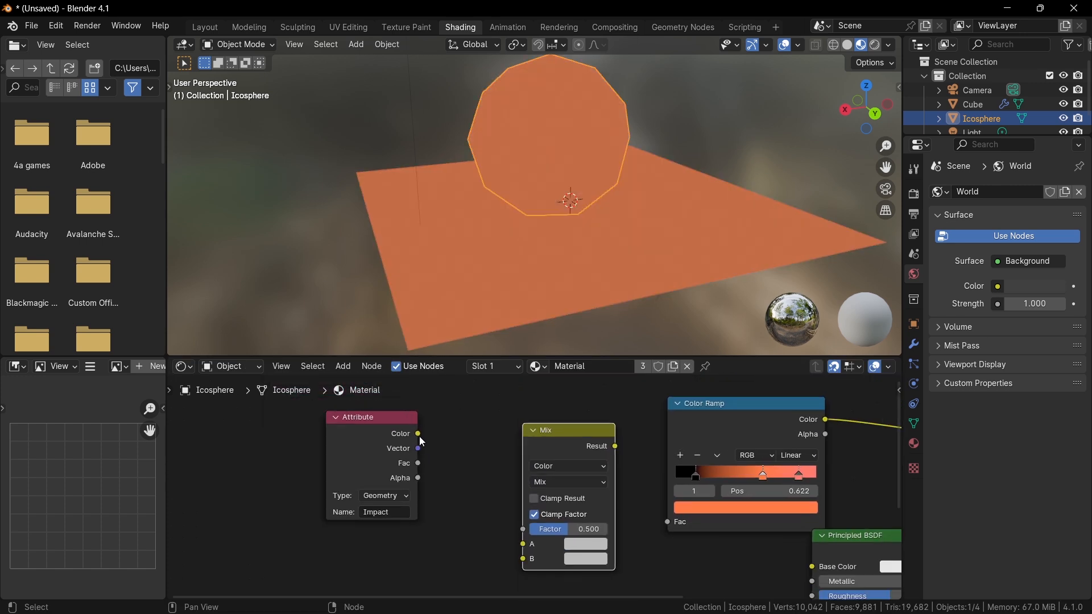
drag(420, 436, 527, 545)
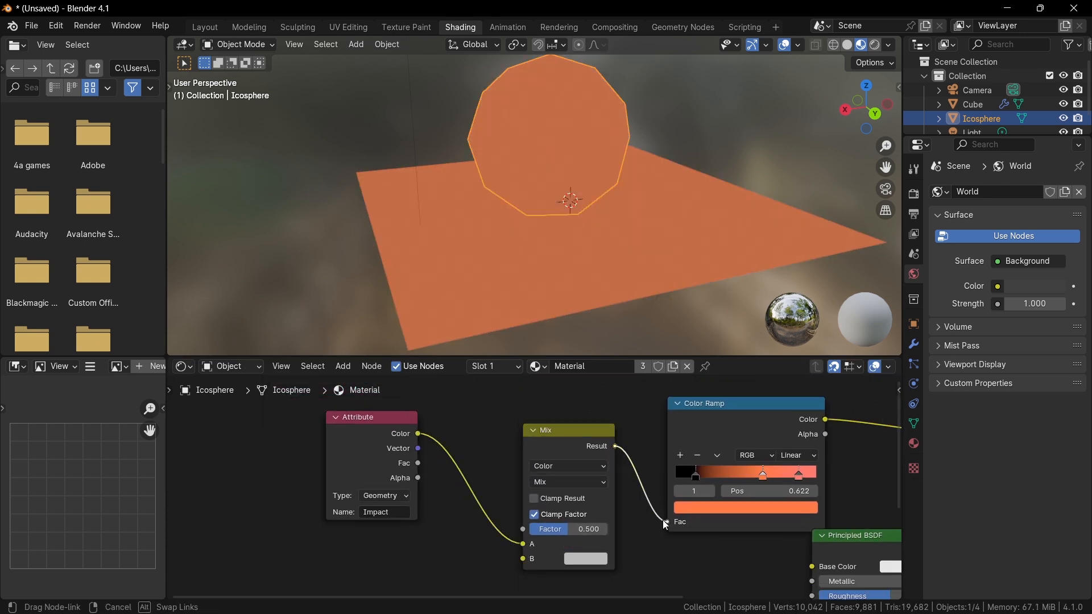
drag(663, 520, 666, 522)
Set the Mix node's blending mode to Multiply.
scroll(618, 497, up, 2)
middle_drag(575, 423, 575, 385)
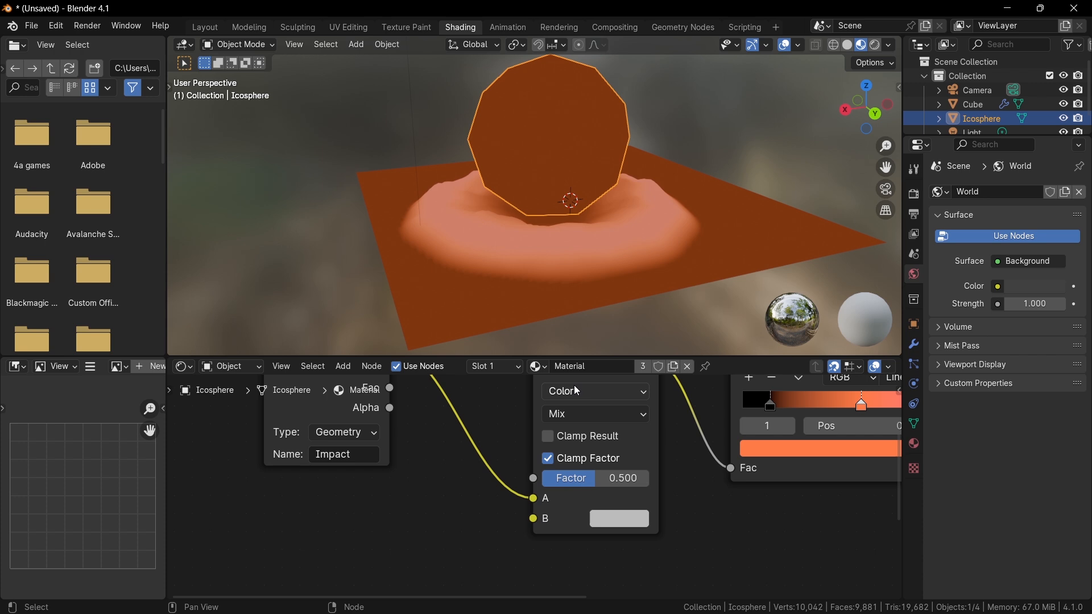
click(580, 415)
click(593, 249)
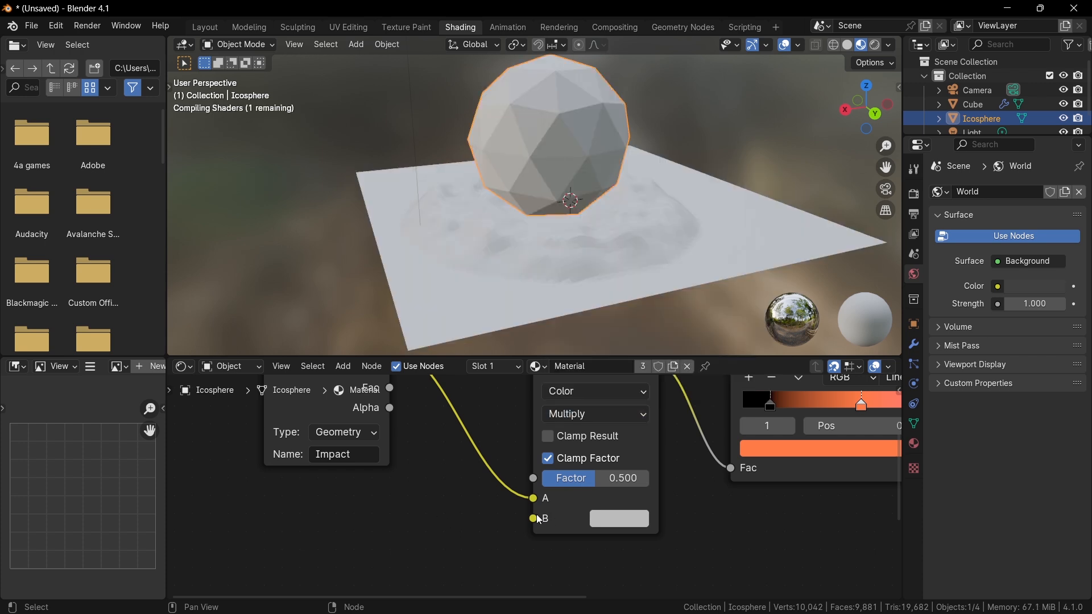
Add a Noise Texture feeding the Mix's B input and set the Mix factor to 1.000.
drag(537, 519, 399, 543)
text(noise)
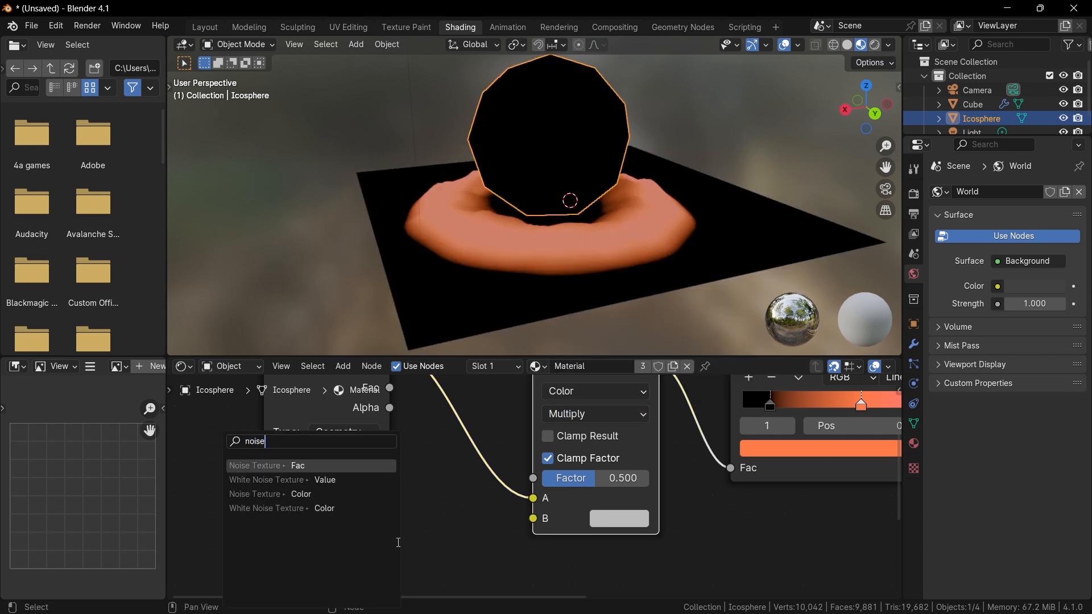
key(Return)
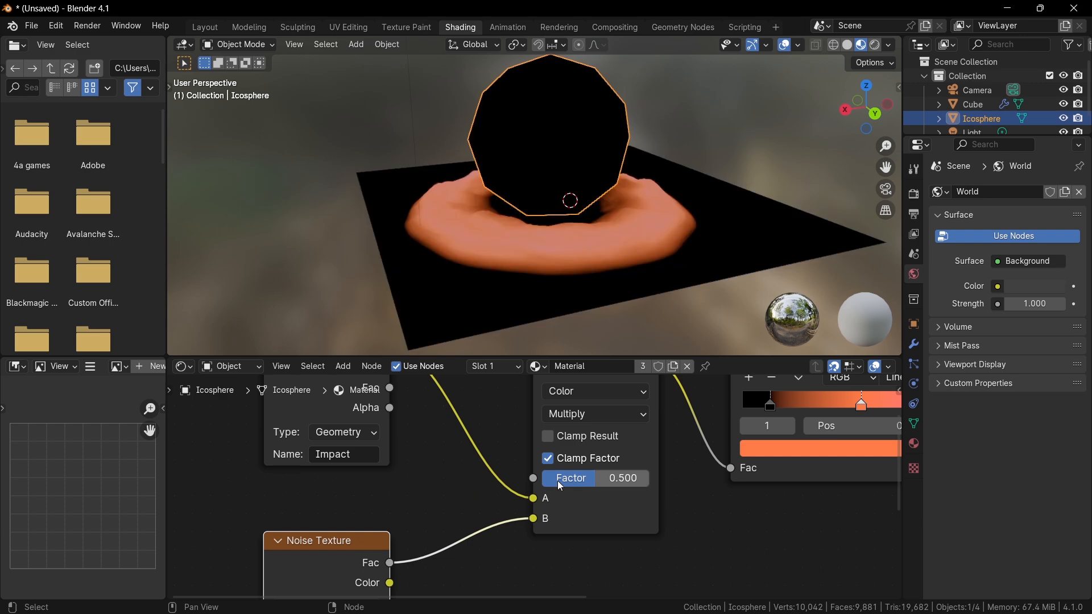
drag(558, 480, 626, 479)
Move the Icosphere to a new position over the grid.
middle_drag(579, 260, 520, 316)
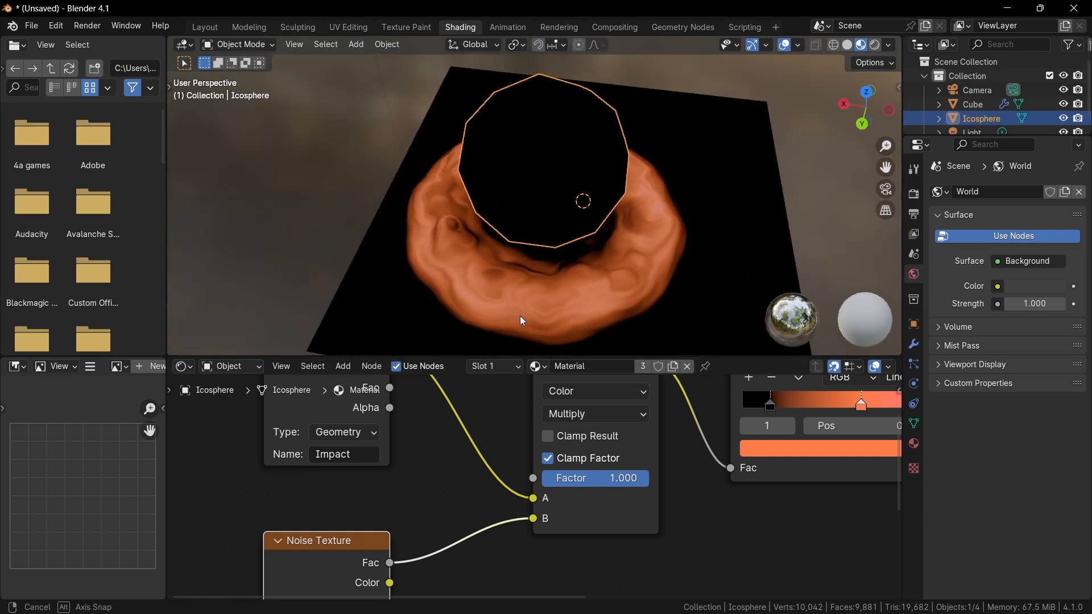
middle_drag(592, 298, 761, 271)
scroll(762, 269, up, 2)
middle_drag(671, 276, 683, 259)
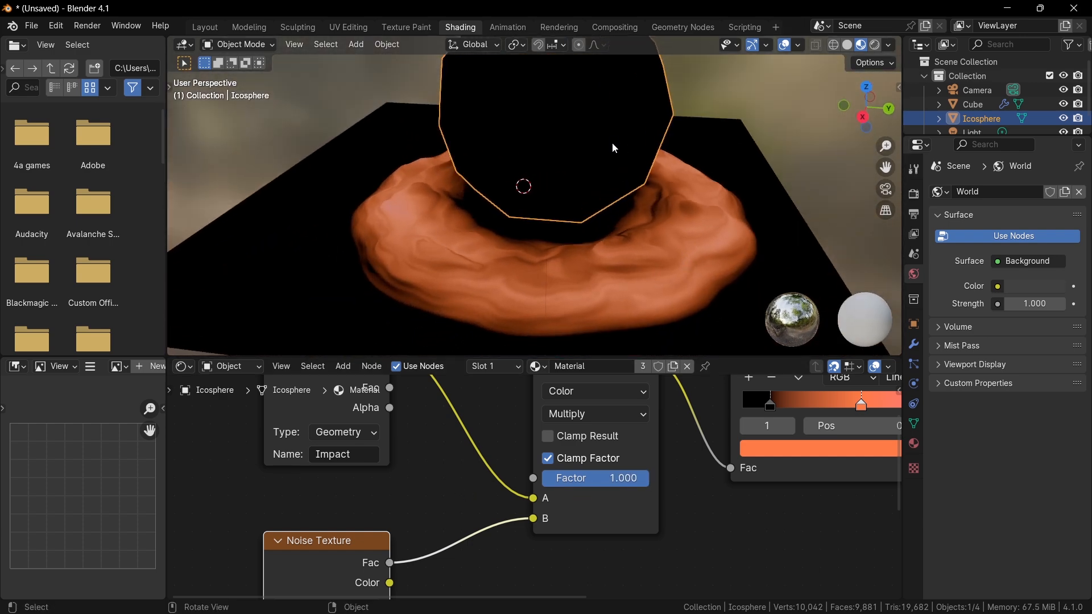
key(g)
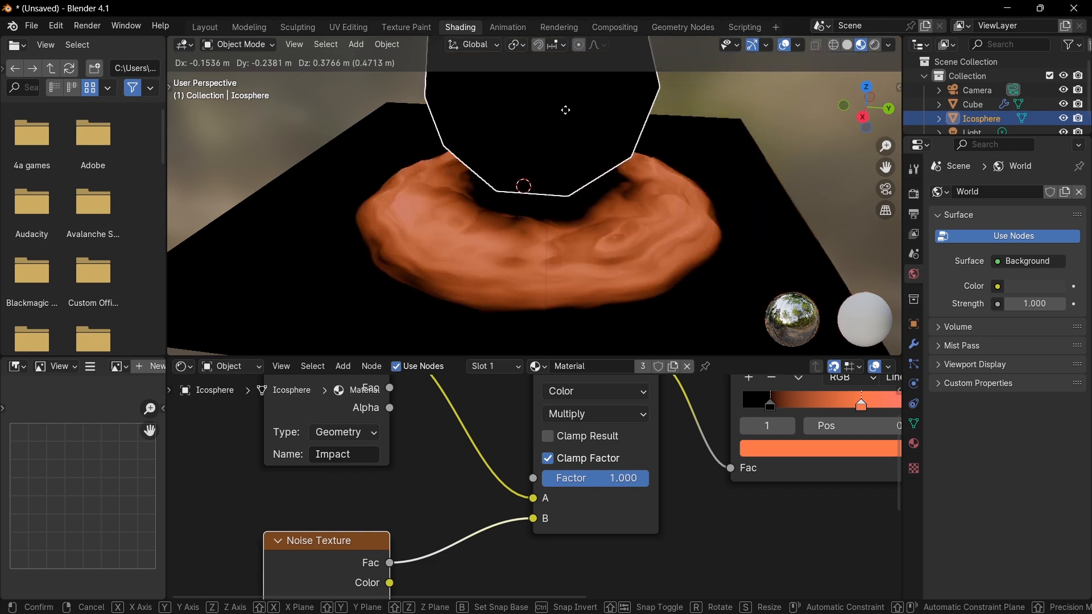
click(529, 114)
Add Texture Coordinate and Mapping nodes to the Noise Texture, driving the Mapping with Object coordinates.
middle_drag(353, 509, 431, 537)
scroll(431, 538, down, 2)
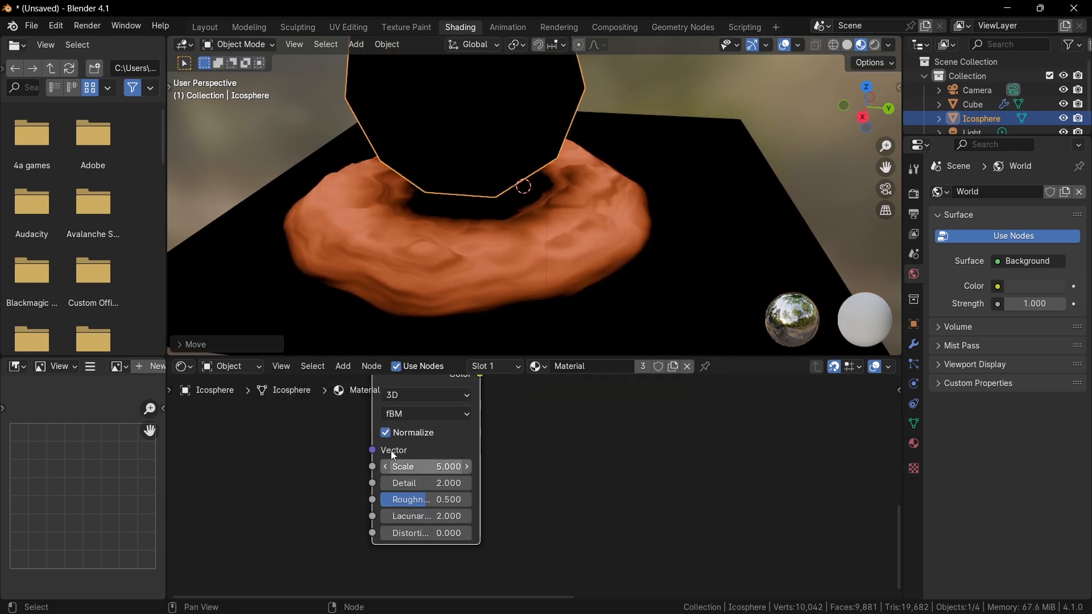
middle_drag(390, 451, 477, 520)
click(446, 399)
key(ctrl+t)
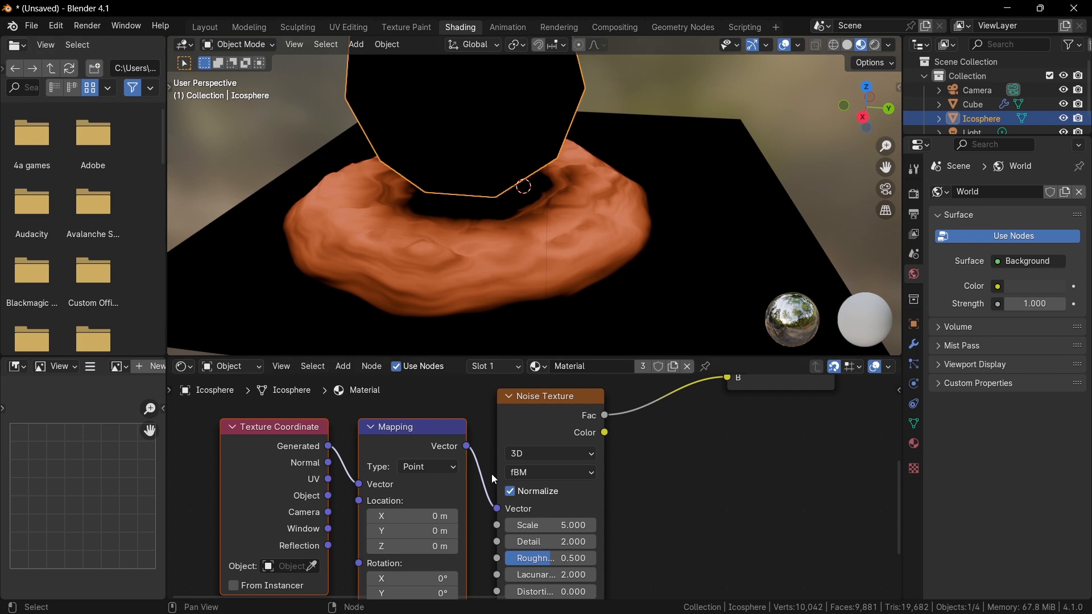
middle_drag(478, 500, 501, 455)
drag(352, 451, 382, 440)
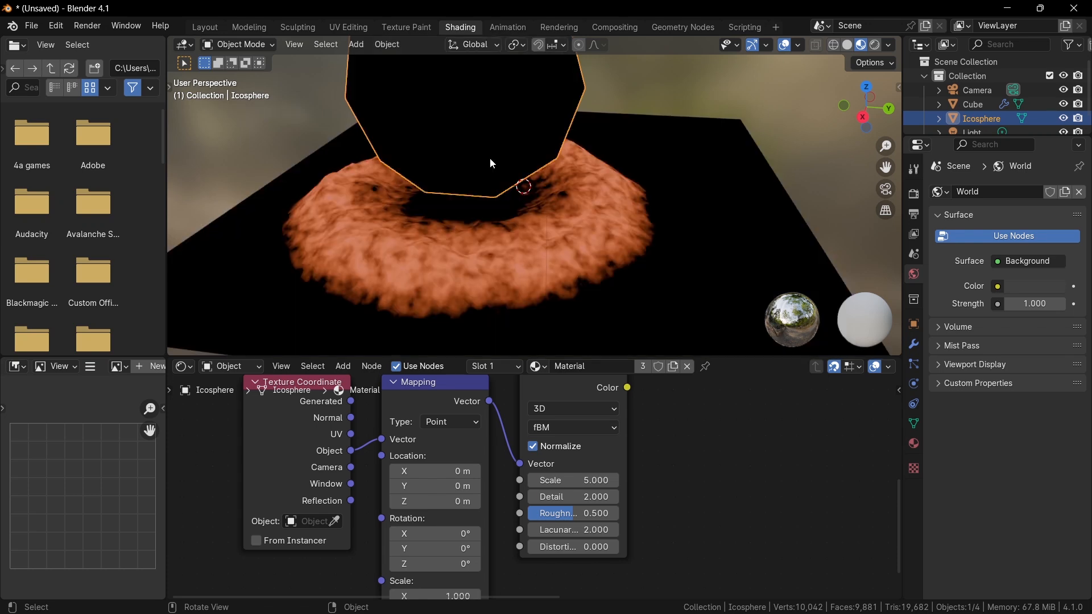
Move the Icosphere again and set the Noise Texture's Scale to 1.120.
key(g)
click(578, 153)
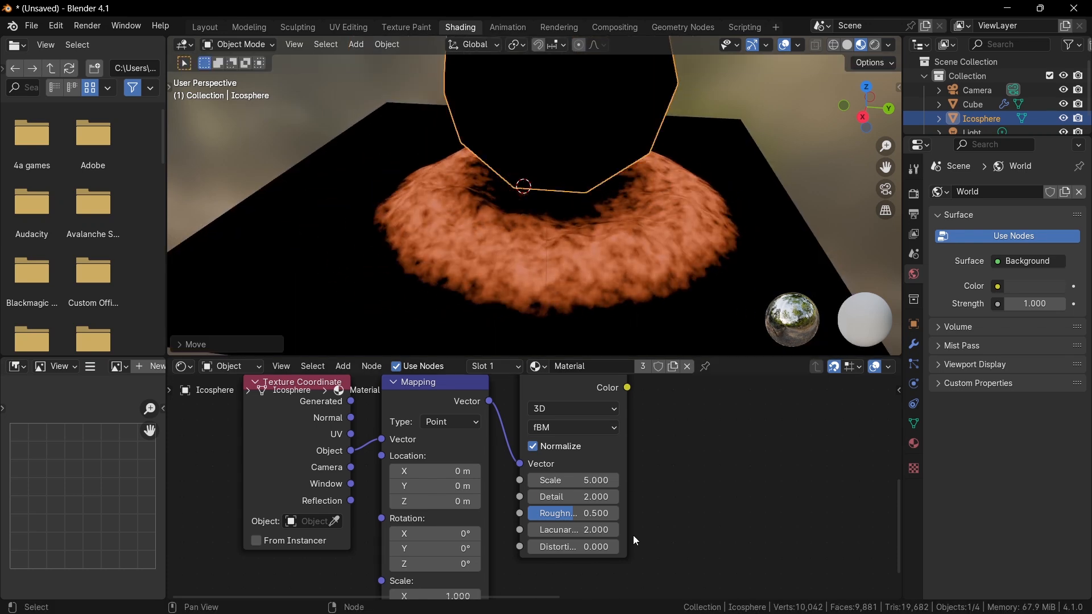
drag(574, 480, 538, 480)
Move the Icosphere along the Z axis.
key(g)
key(z)
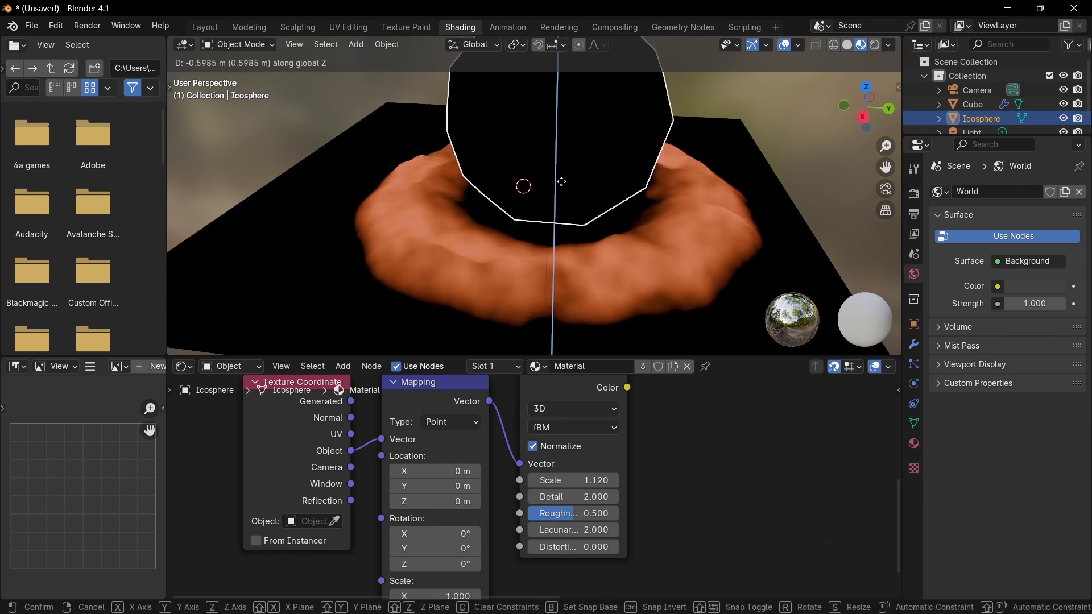
click(553, 229)
scroll(562, 296, down, 2)
scroll(565, 312, down, 3)
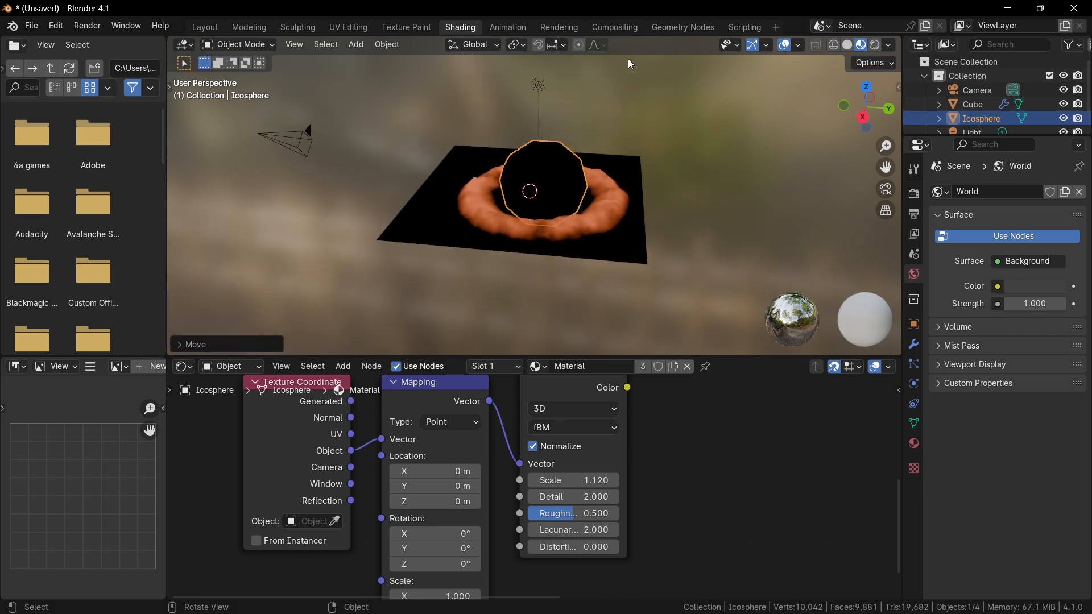
Switch to the Geometry Nodes workspace with the grid selected and add a reroute on the Color Ramp's output link.
click(704, 28)
click(619, 235)
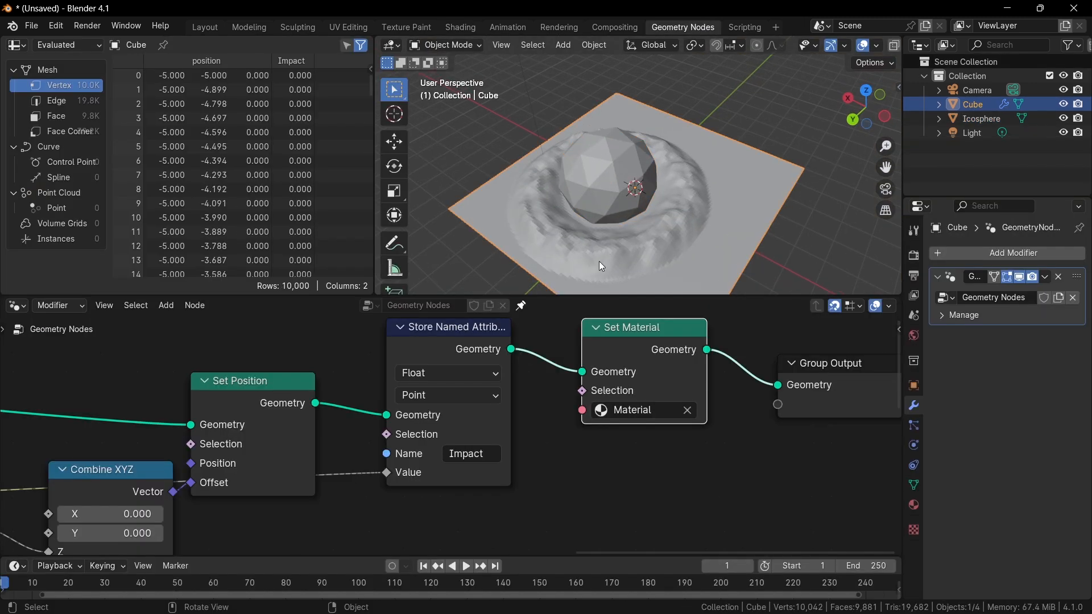
middle_drag(414, 451, 726, 416)
scroll(725, 416, down, 2)
middle_drag(546, 437, 652, 388)
scroll(652, 388, down, 1)
middle_drag(422, 403, 637, 385)
scroll(531, 404, up, 2)
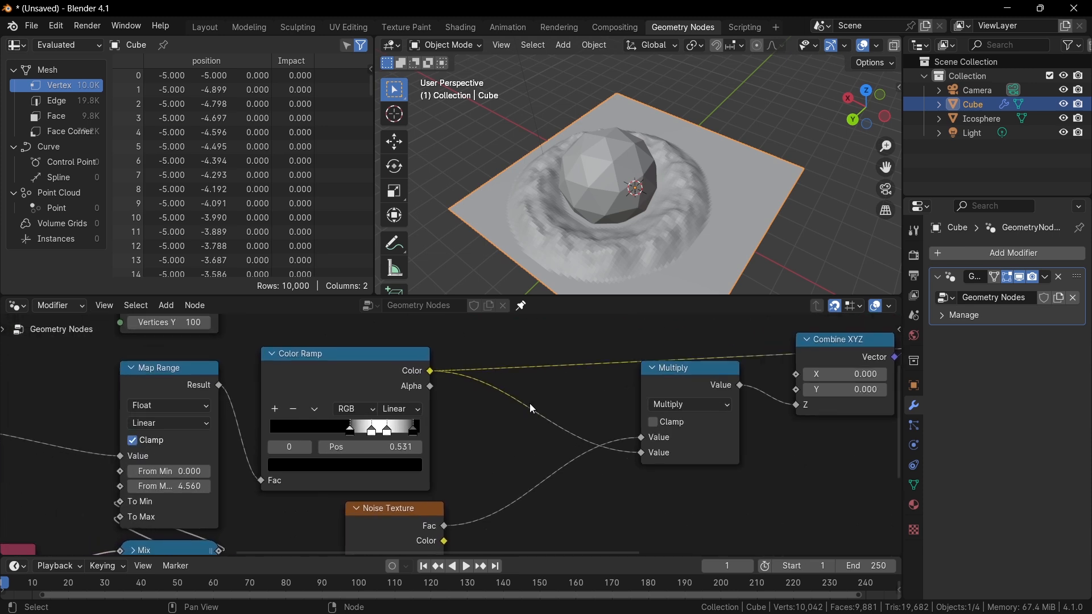
middle_drag(530, 404, 560, 404)
drag(461, 371, 554, 381)
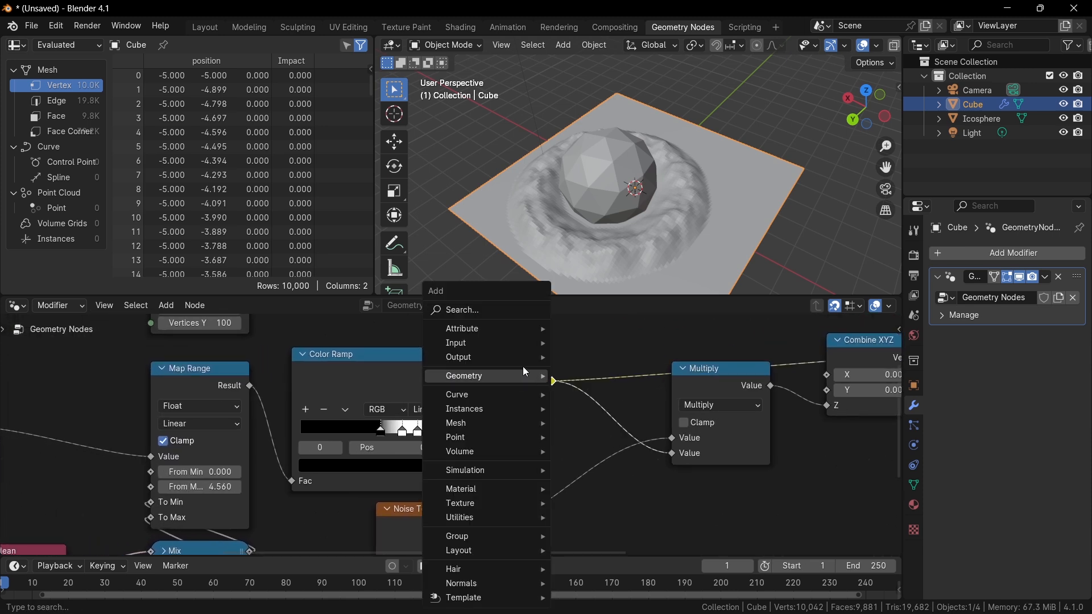
click(496, 306)
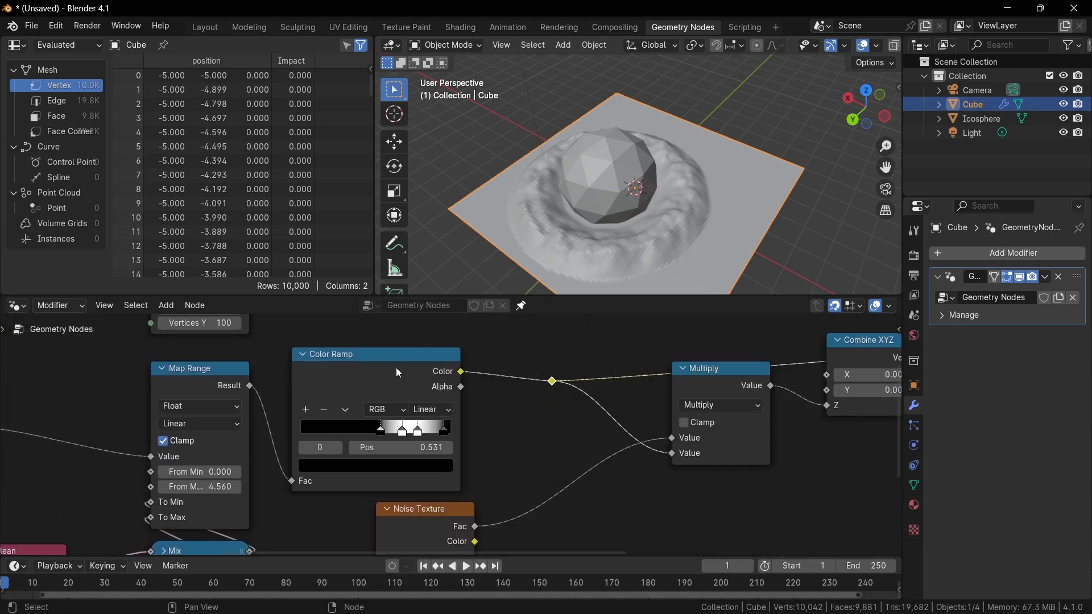
Insert a duplicated math node set to Add after the Color Ramp, then delete it.
key(shift+d)
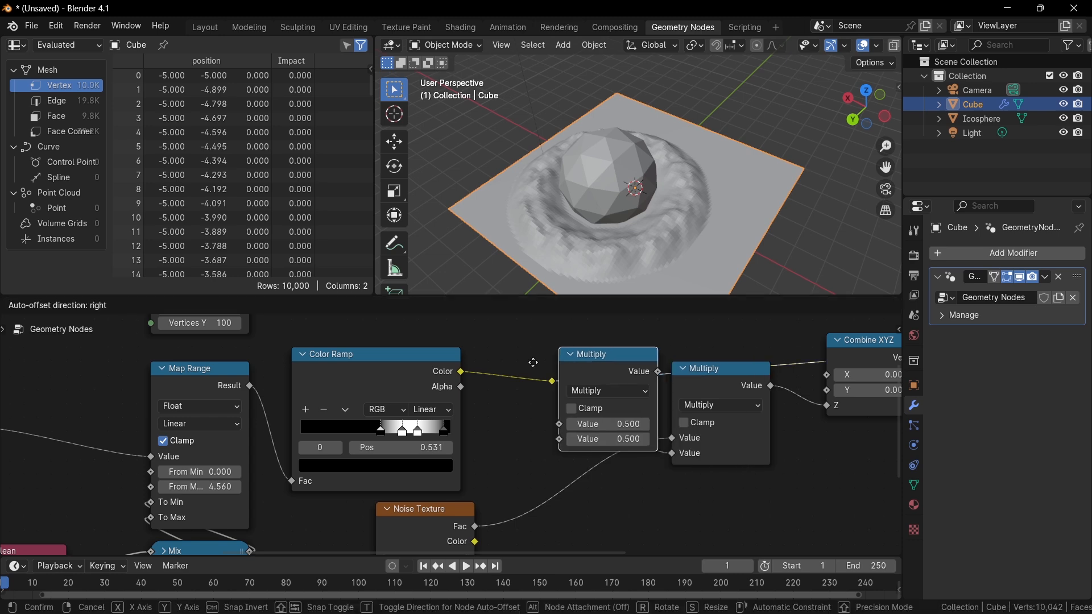
click(546, 359)
click(552, 379)
click(599, 402)
scroll(567, 424, up, 1)
mouse_move(567, 425)
mouse_down()
mouse_move(675, 425)
mouse_move(555, 421)
mouse_up()
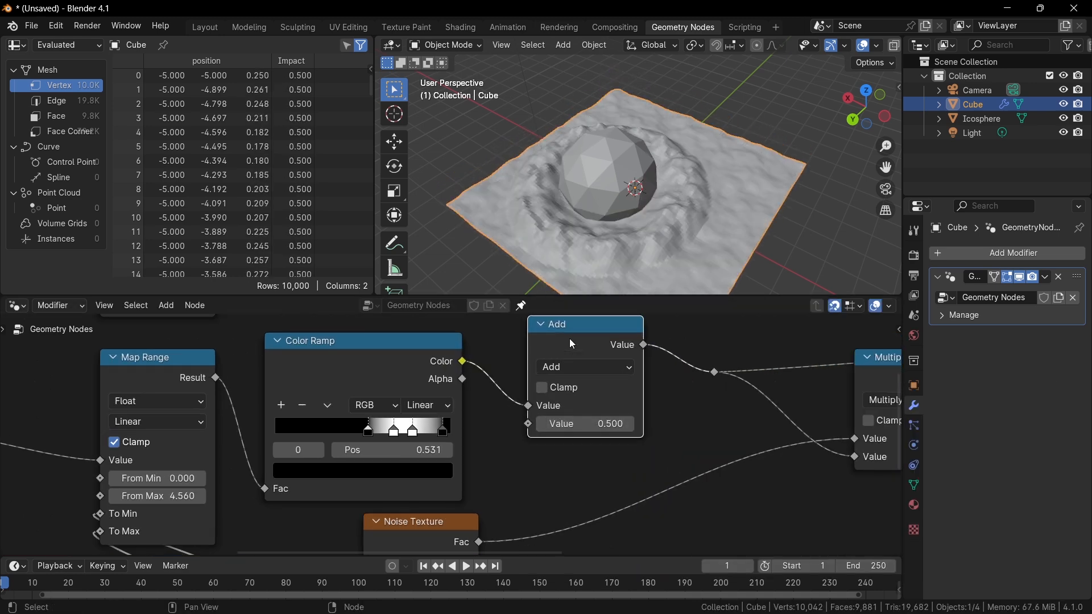
key(ctrl+x)
Set the Map Range From Min to 1.450 and From Max to 5.180.
middle_drag(181, 497, 582, 427)
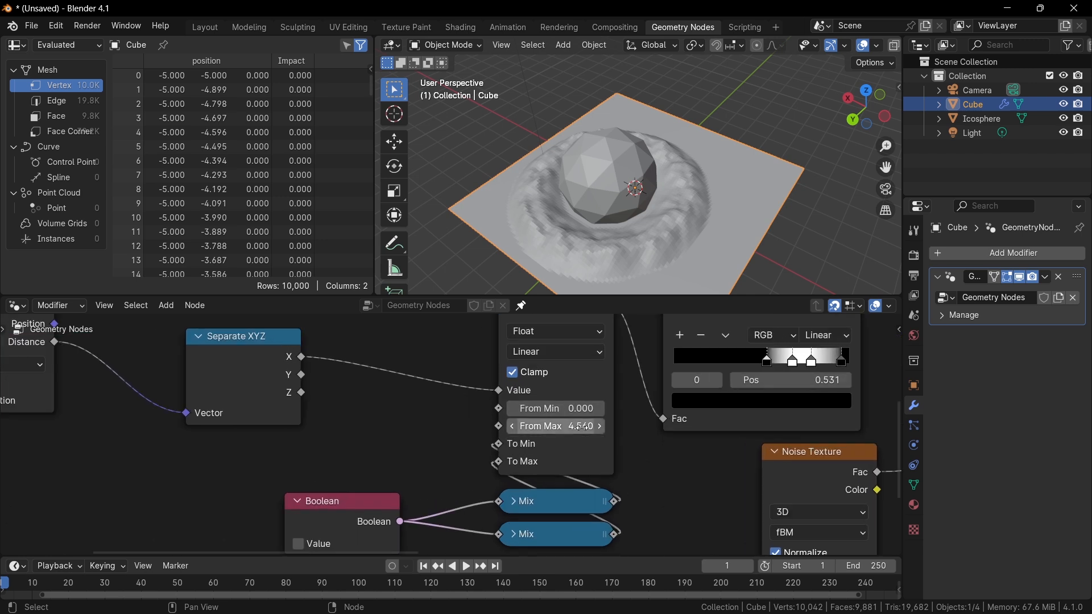
drag(581, 427, 625, 427)
drag(557, 409, 529, 408)
scroll(455, 437, down, 2)
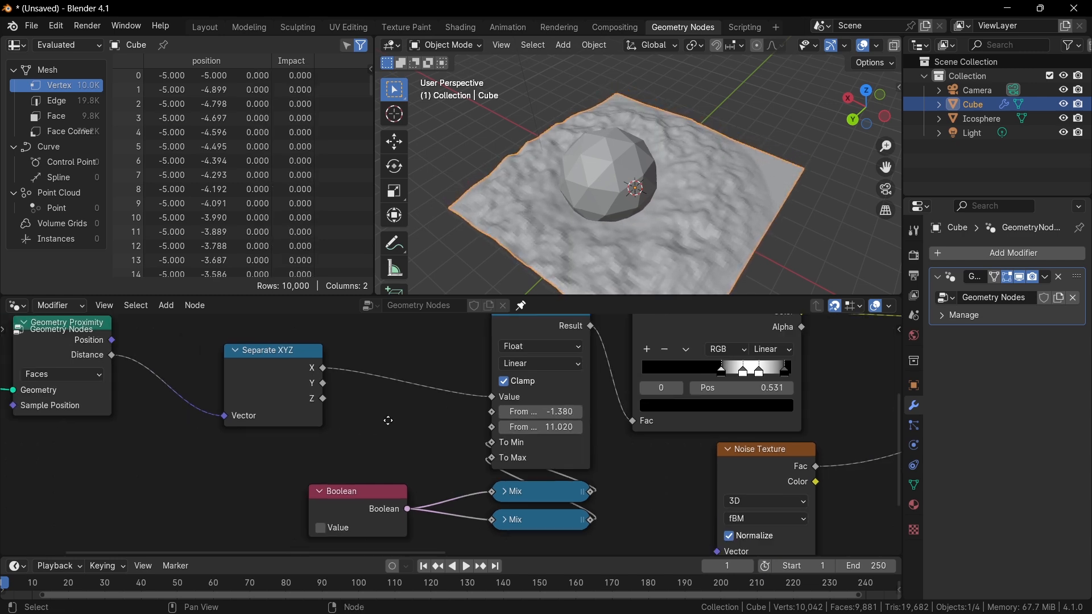
middle_drag(390, 420, 387, 403)
scroll(483, 404, up, 2)
drag(592, 407, 469, 407)
drag(570, 408, 651, 390)
drag(575, 407, 572, 408)
scroll(574, 406, up, 2)
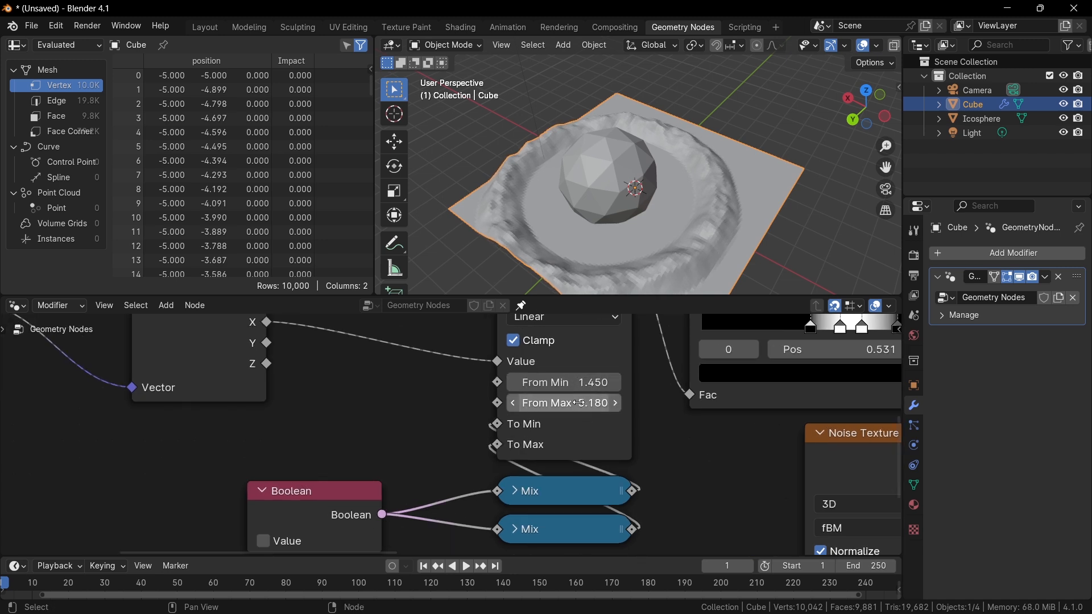
Add a Value node near the Map Range node.
scroll(548, 421, down, 2)
middle_drag(381, 440, 473, 427)
scroll(474, 425, down, 1)
middle_drag(340, 425, 409, 422)
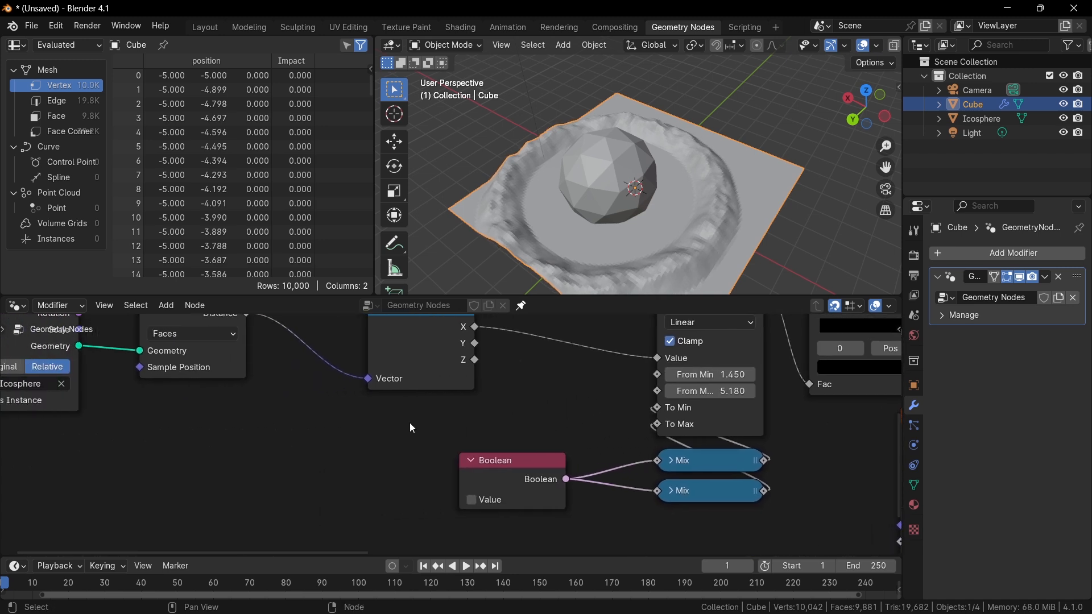
drag(494, 471, 508, 501)
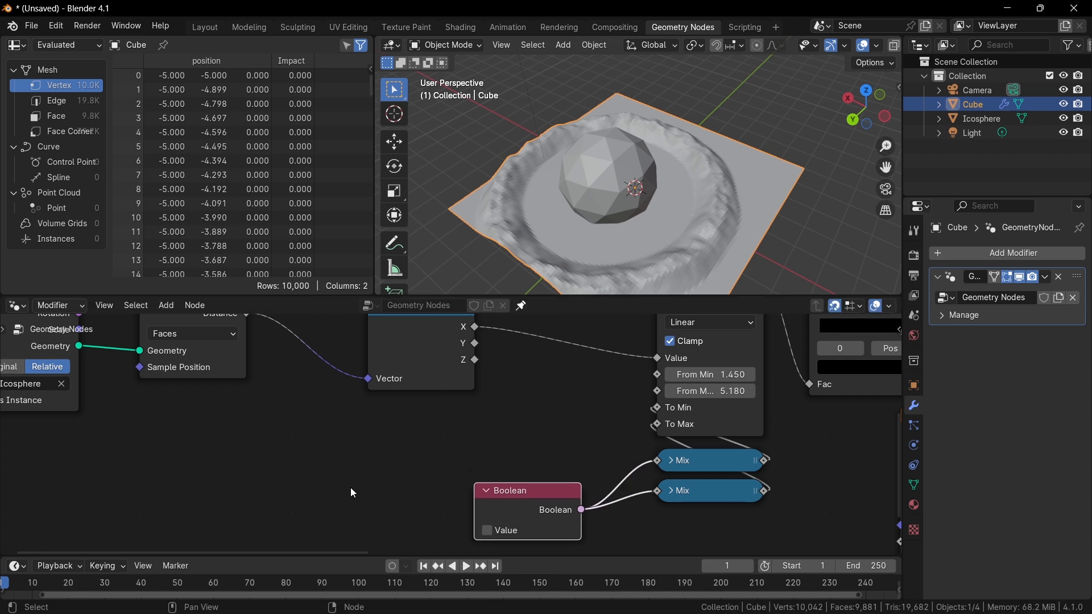
key(shift+a)
click(301, 311)
text(va)
key(Return)
click(321, 458)
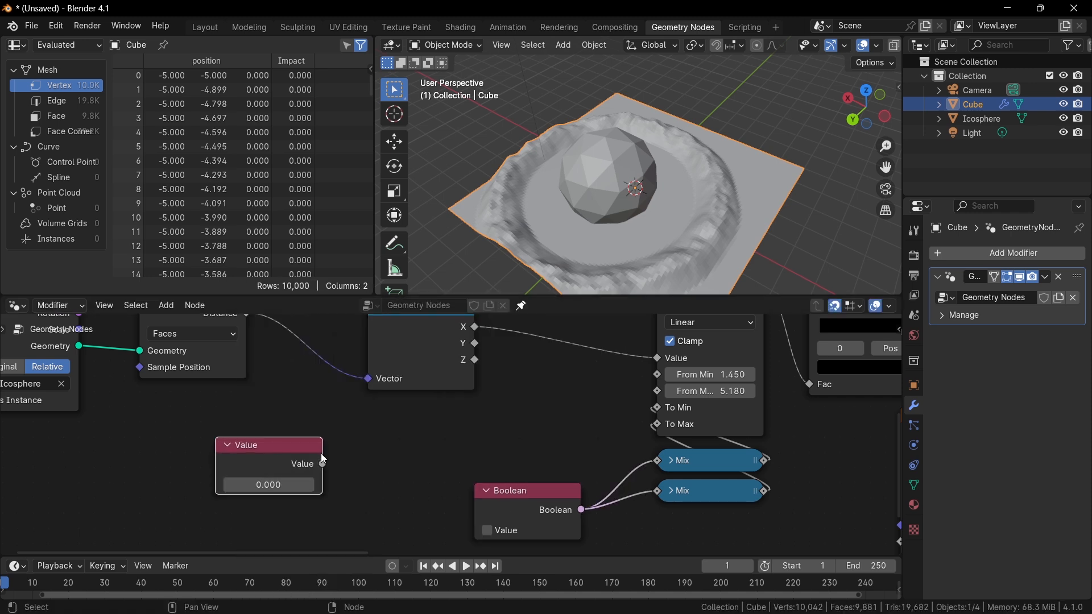
Connect the Value node to the Map Range's From Min and From Max inputs.
drag(307, 471, 657, 375)
drag(216, 449, 665, 404)
drag(215, 449, 662, 391)
Insert an Add math node between the Value node and the Map Range's From Max, adding about 4.1.
scroll(663, 393, down, 4)
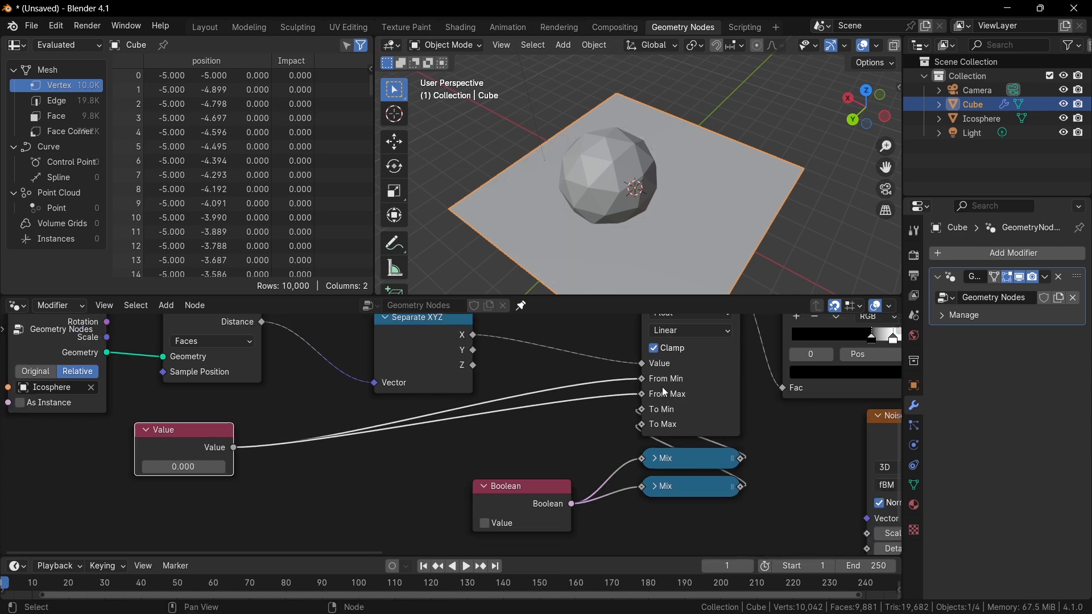
middle_drag(778, 385, 195, 411)
scroll(539, 395, up, 1)
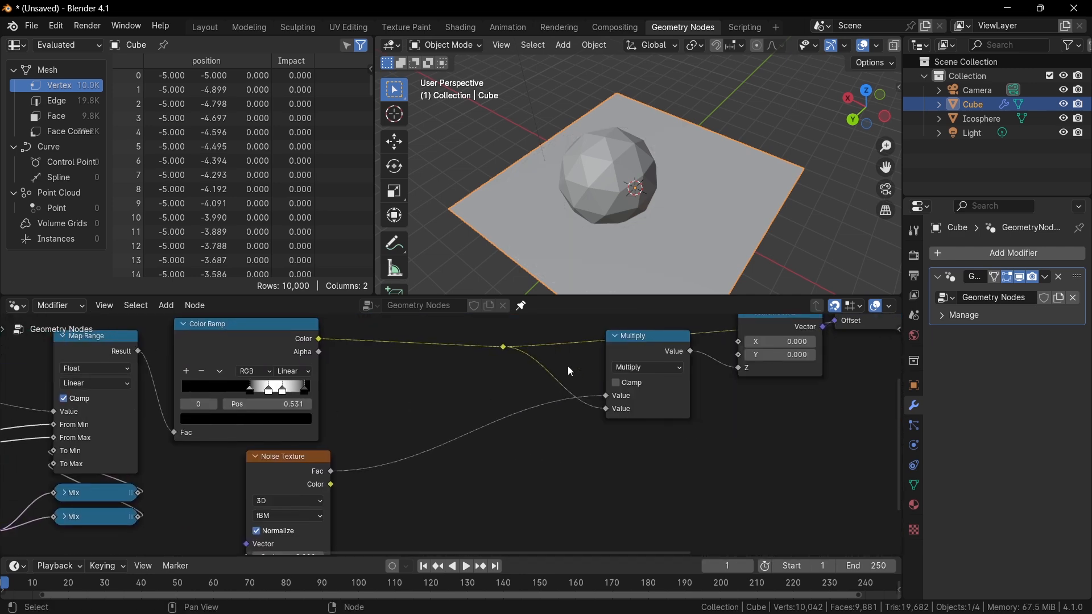
key(shift+d)
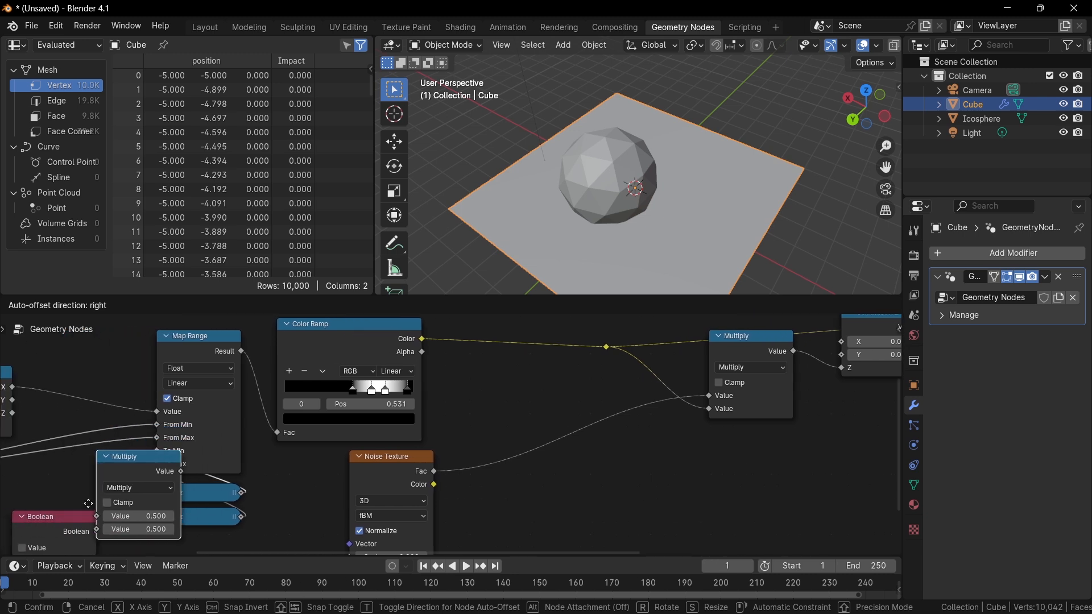
click(83, 498)
click(86, 480)
key(a)
scroll(148, 513, up, 4)
middle_drag(148, 514, 432, 492)
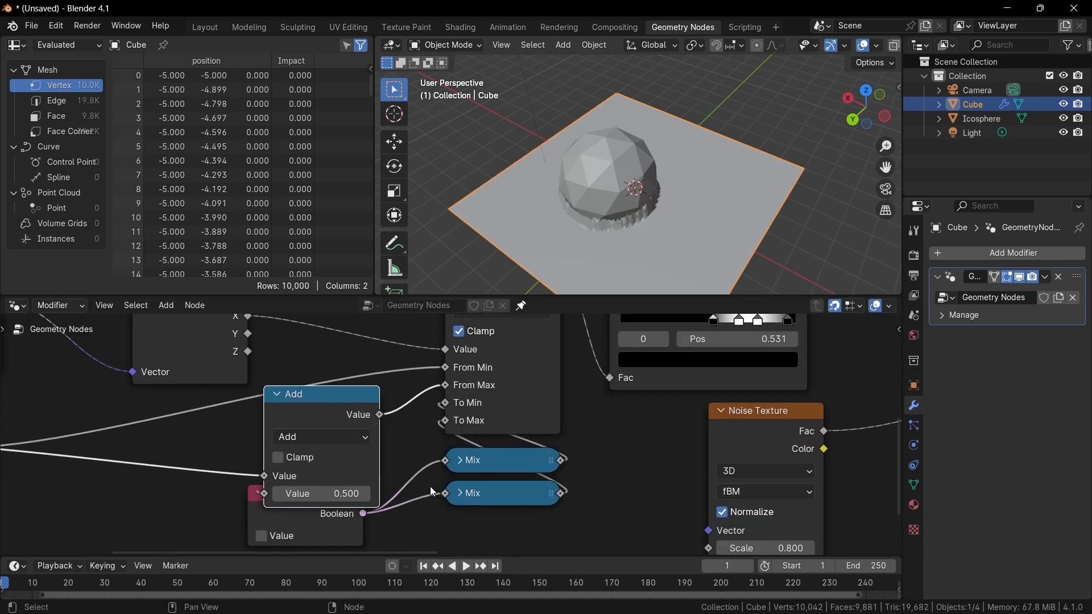
drag(321, 494, 524, 494)
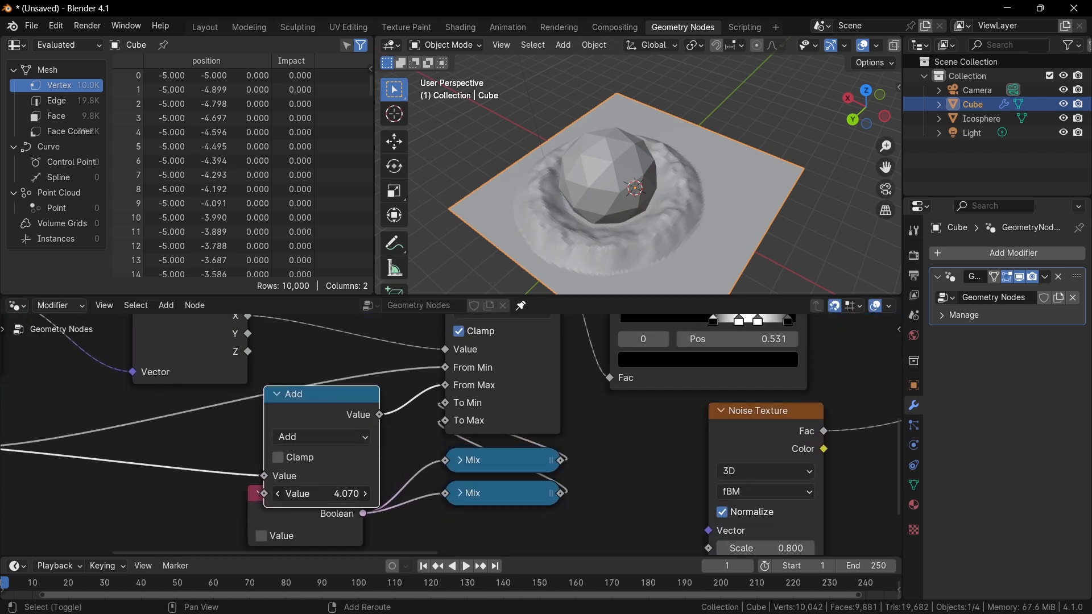
middle_drag(399, 471, 601, 424)
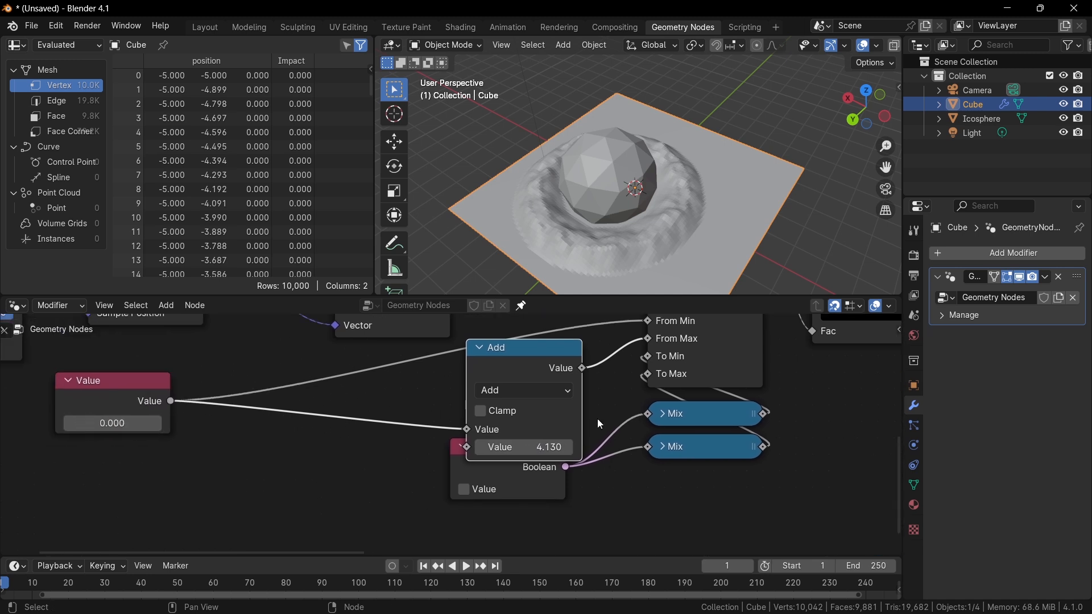
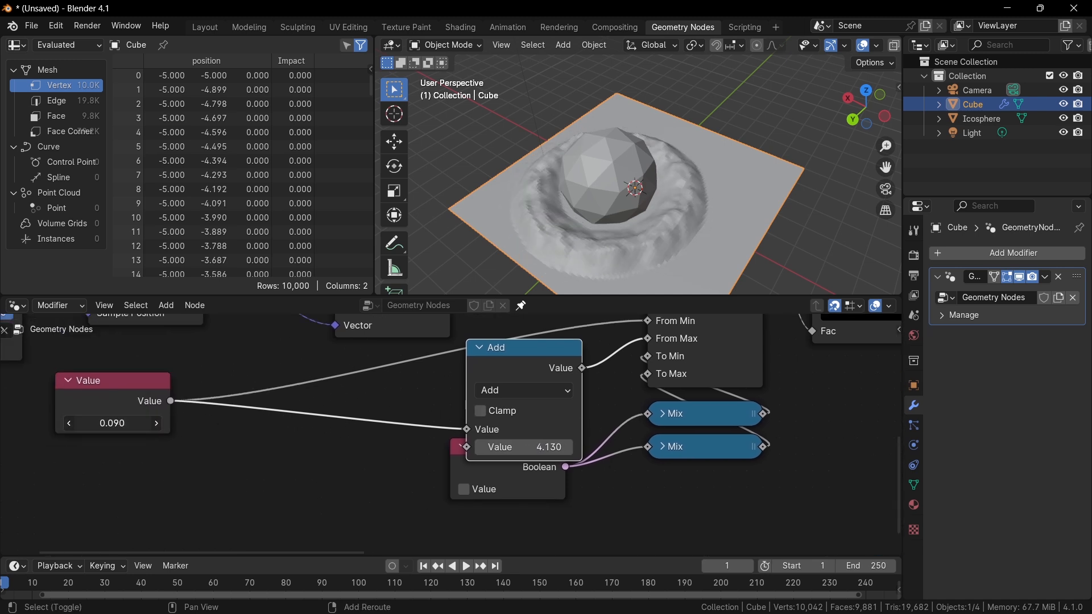
Set the Value node's value to 2.090.
mouse_move(113, 423)
mouse_down()
mouse_move(379, 423)
mouse_move(3, 423)
mouse_move(699, 424)
mouse_move(469, 423)
mouse_up()
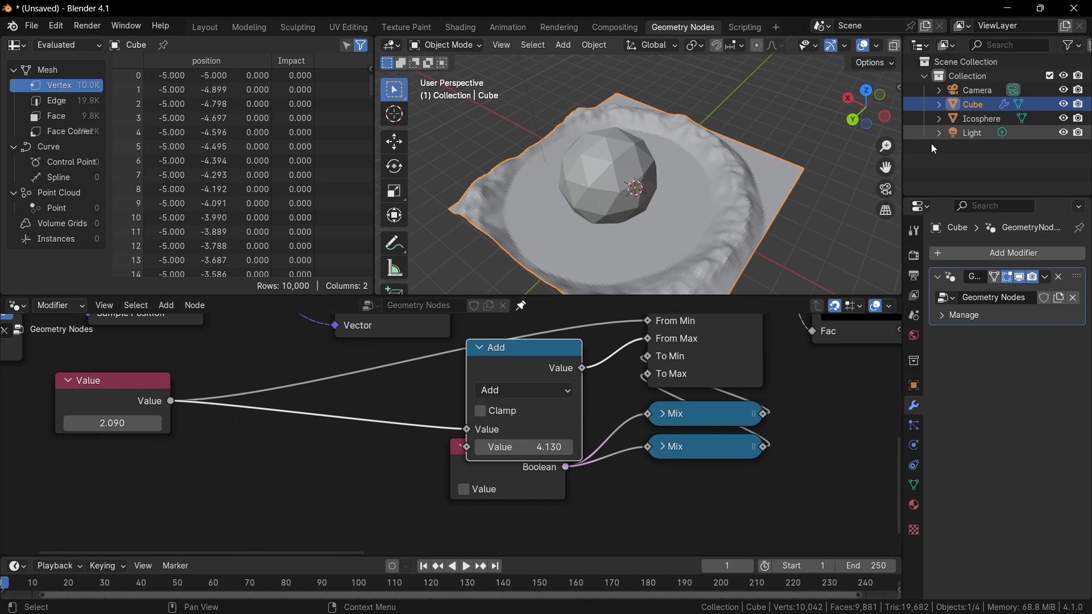
Switch the 3D viewport to Rendered shading.
key(z)
click(799, 248)
key(z)
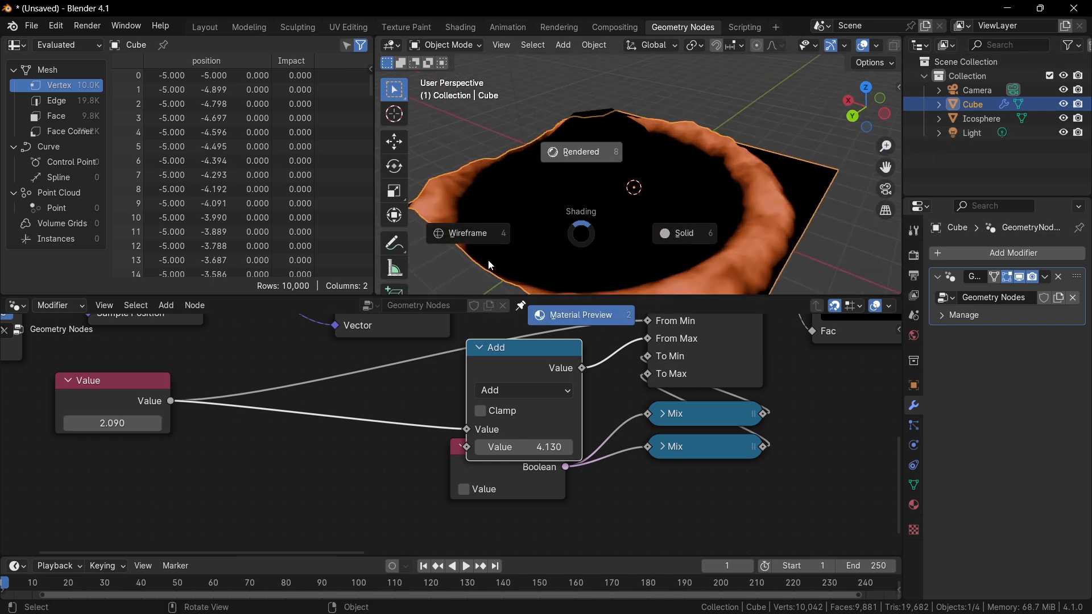
click(541, 205)
middle_drag(695, 148, 711, 133)
Select the light, change it to a Sun lamp, and trackball-rotate it.
click(972, 134)
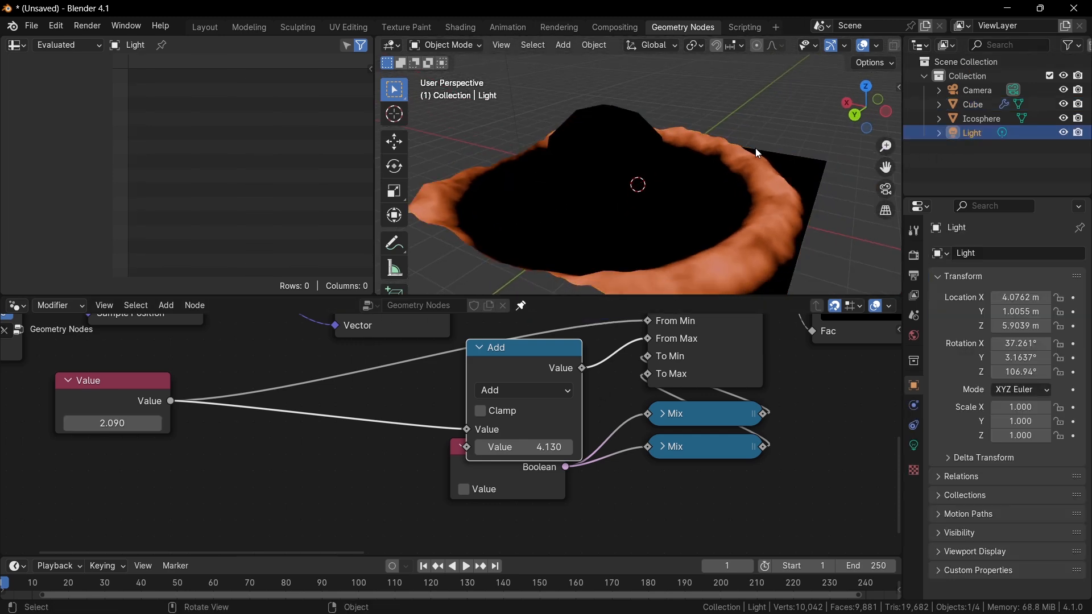
click(914, 445)
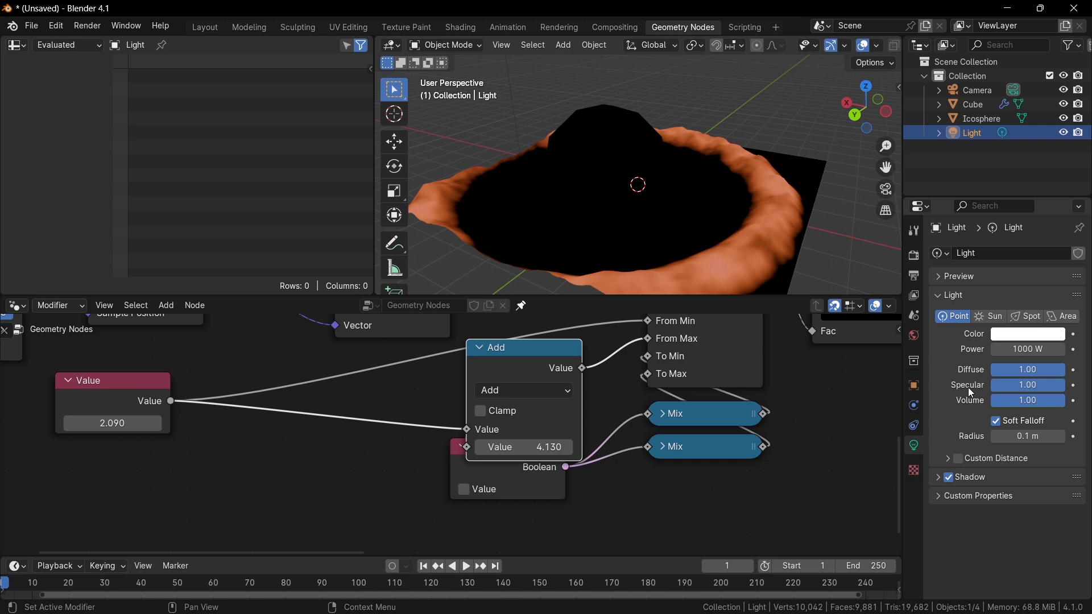
click(1006, 322)
key(r)
key(r)
click(734, 185)
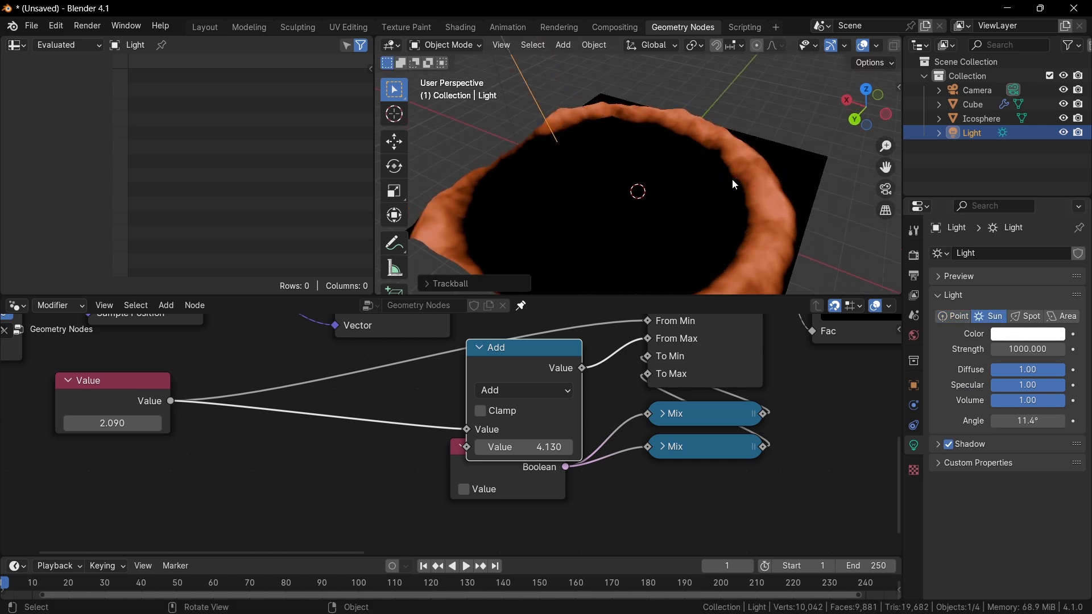
Switch to the Shading workspace and select the displaced grid.
drag(733, 179, 643, 19)
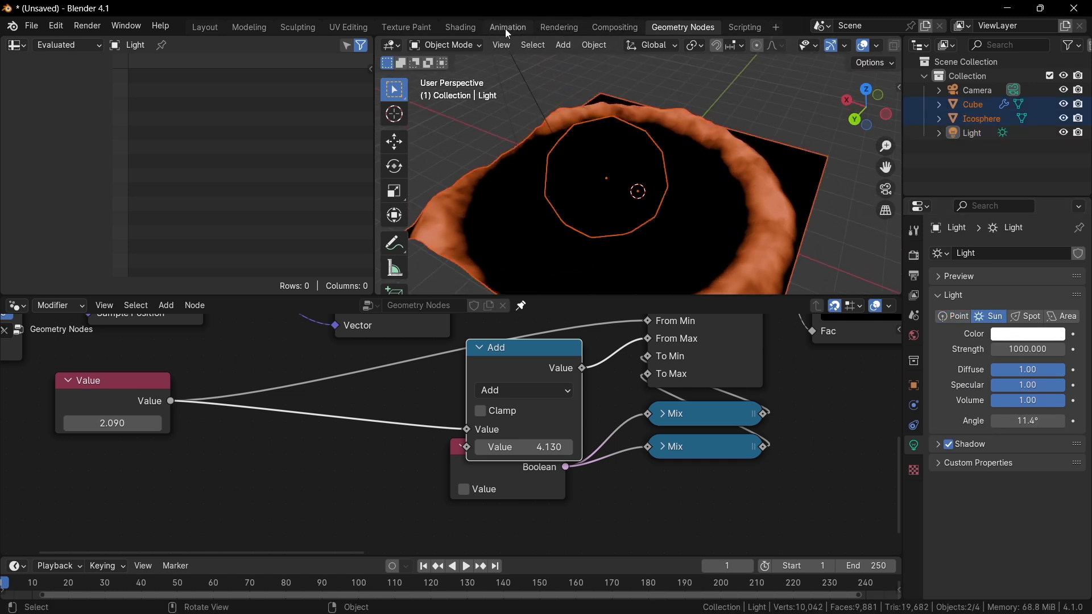
click(461, 27)
click(593, 230)
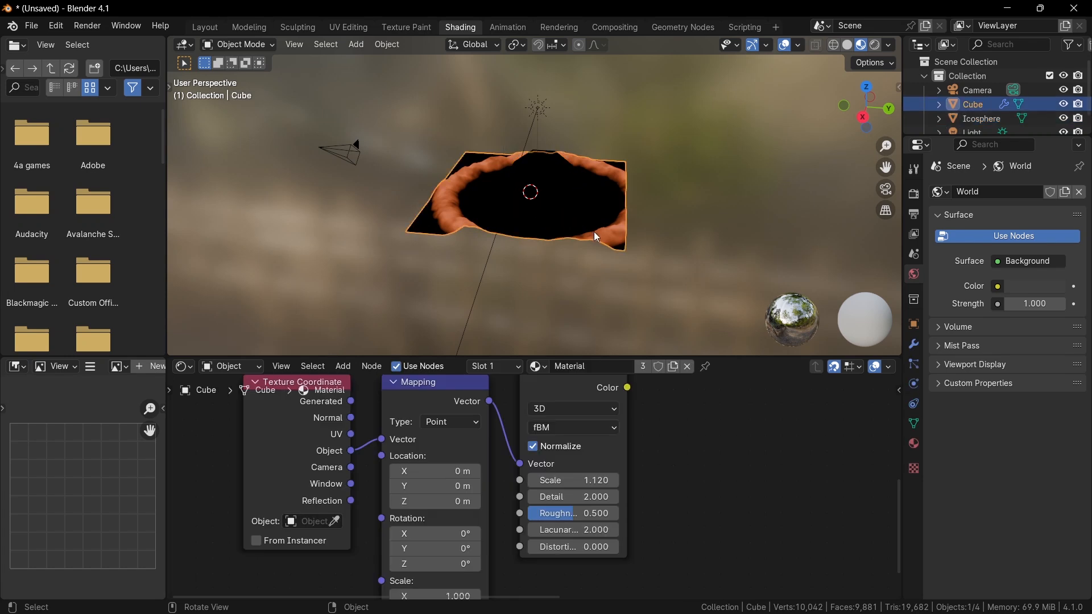
Insert the Principled BSDF node between the Color Ramp and the Material Output.
scroll(546, 401, down, 6)
middle_drag(543, 403, 400, 438)
scroll(469, 415, down, 3)
middle_drag(472, 414, 371, 506)
scroll(532, 473, up, 2)
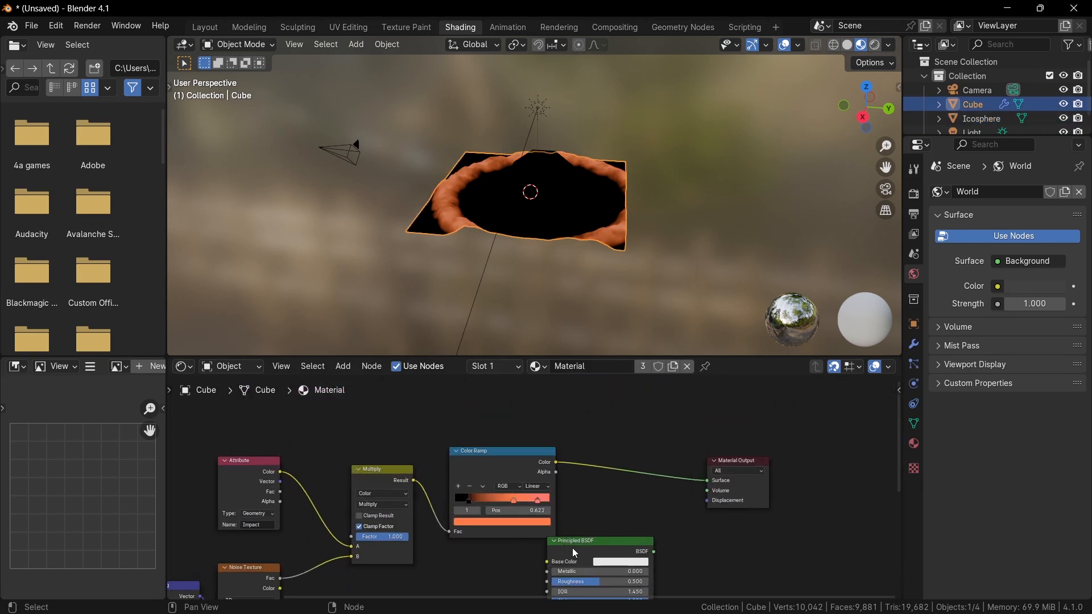
drag(574, 553, 626, 480)
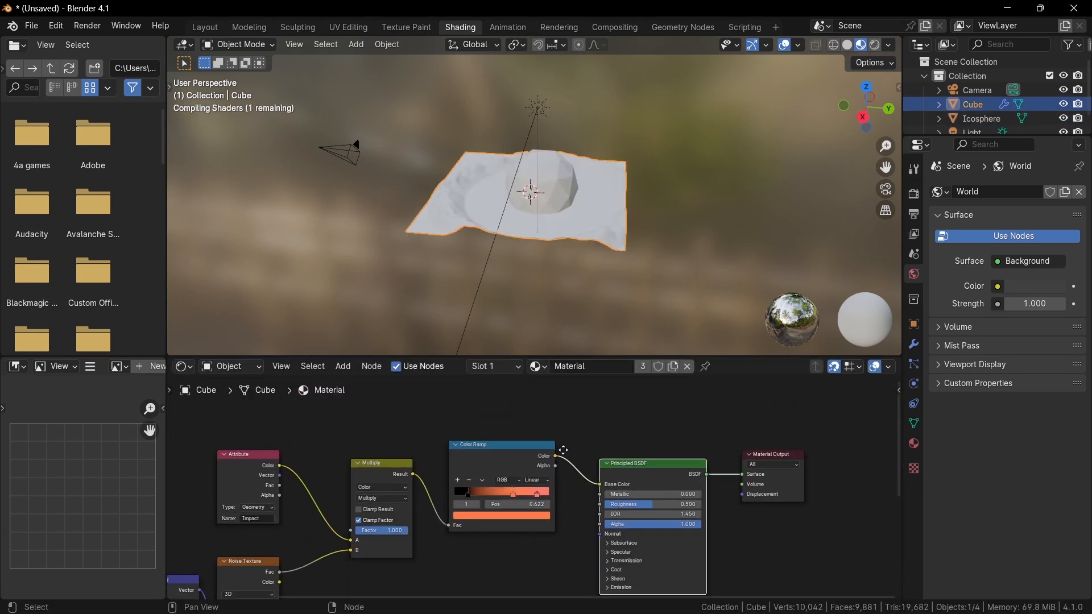
Expand the BSDF's Emission section and connect the Color Ramp's Color to Emission Color.
scroll(595, 440, up, 2)
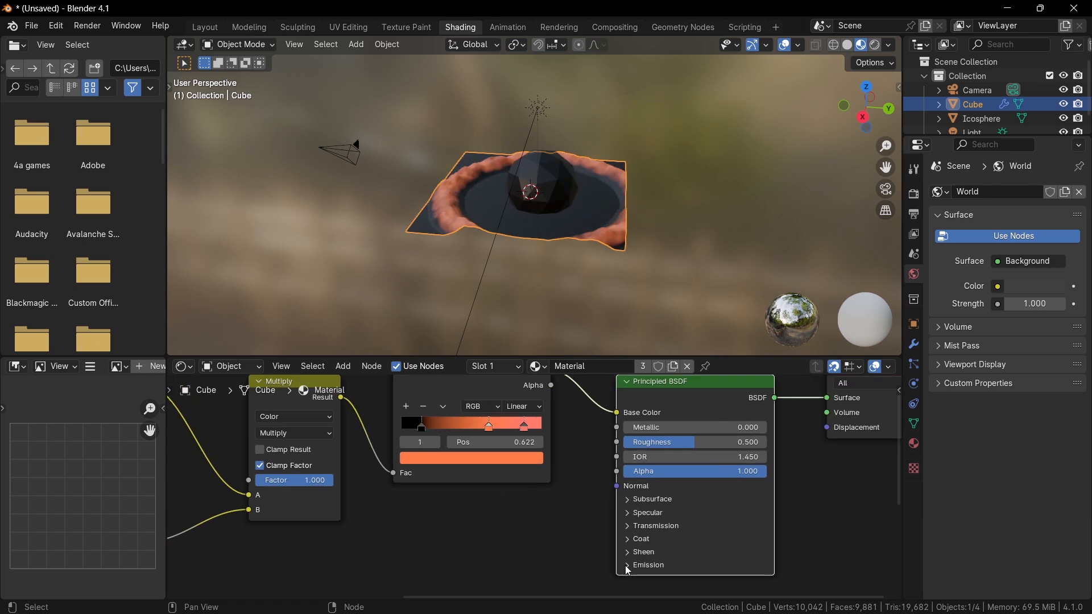
click(622, 557)
drag(606, 424, 532, 521)
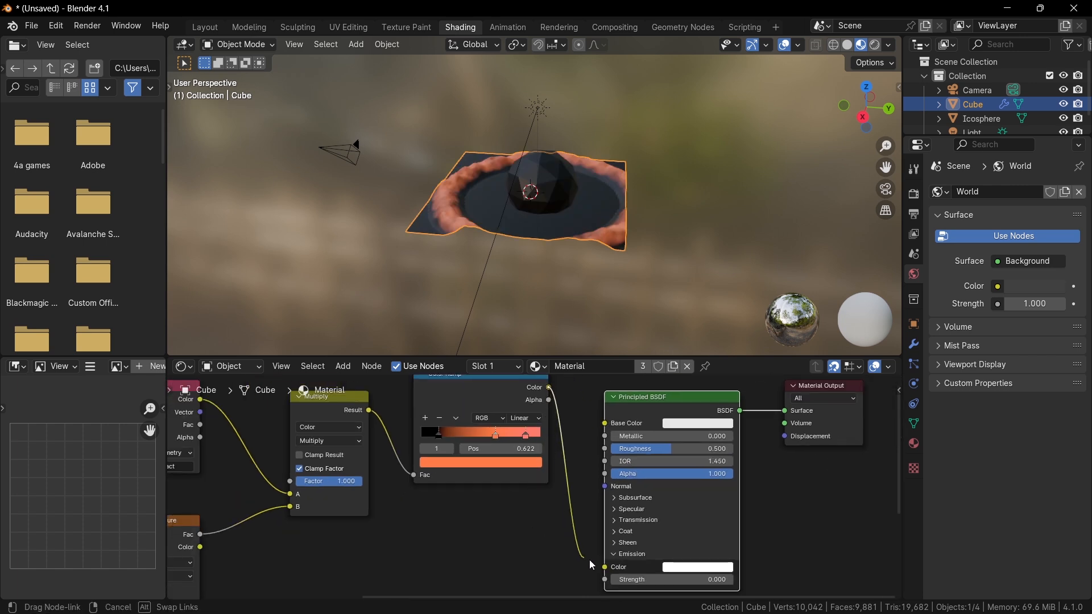
drag(591, 565, 605, 567)
scroll(606, 522, up, 2)
key(Escape)
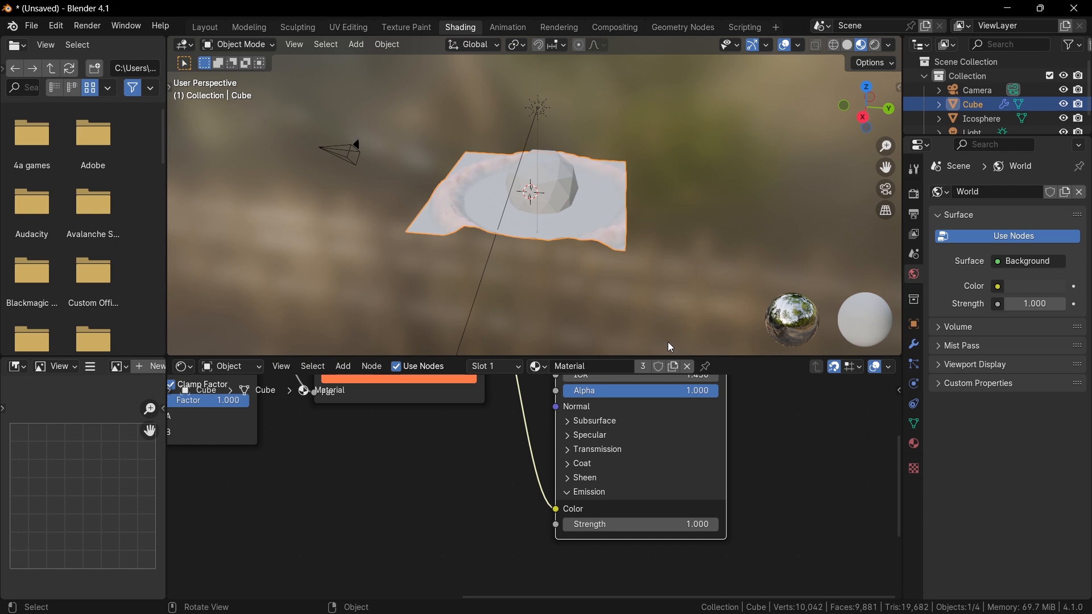
Move the Color Ramp's black stop to position 0.262.
scroll(649, 239, up, 3)
middle_drag(648, 218, 734, 205)
middle_drag(636, 544, 755, 587)
middle_drag(603, 506, 613, 559)
mouse_move(475, 447)
mouse_down()
mouse_move(517, 448)
mouse_move(480, 440)
mouse_up()
click(484, 442)
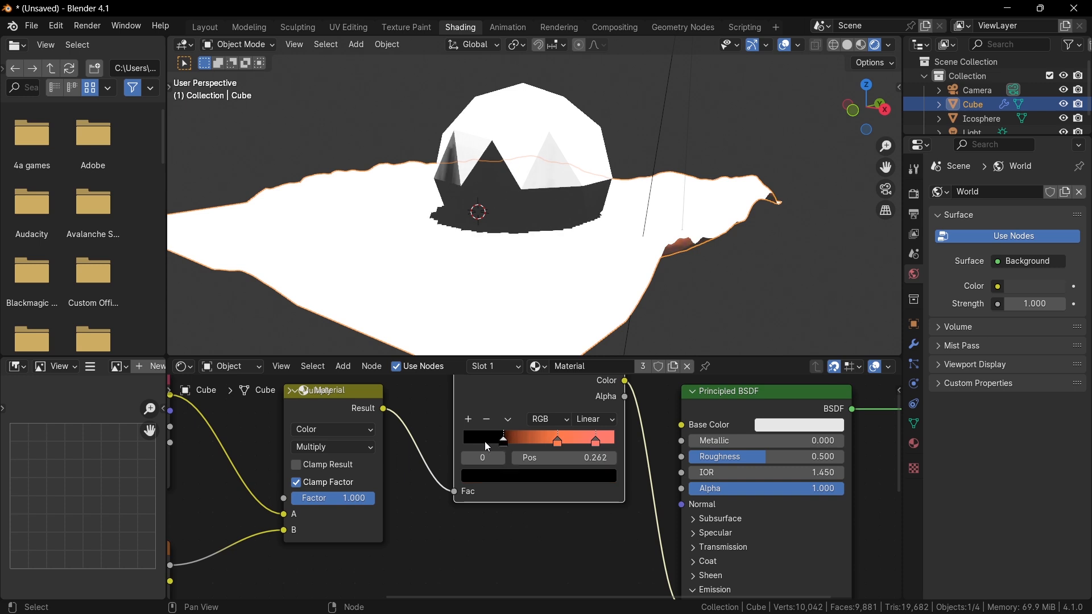
scroll(586, 94, down, 4)
Select the sun light and set its strength to 1.
click(587, 96)
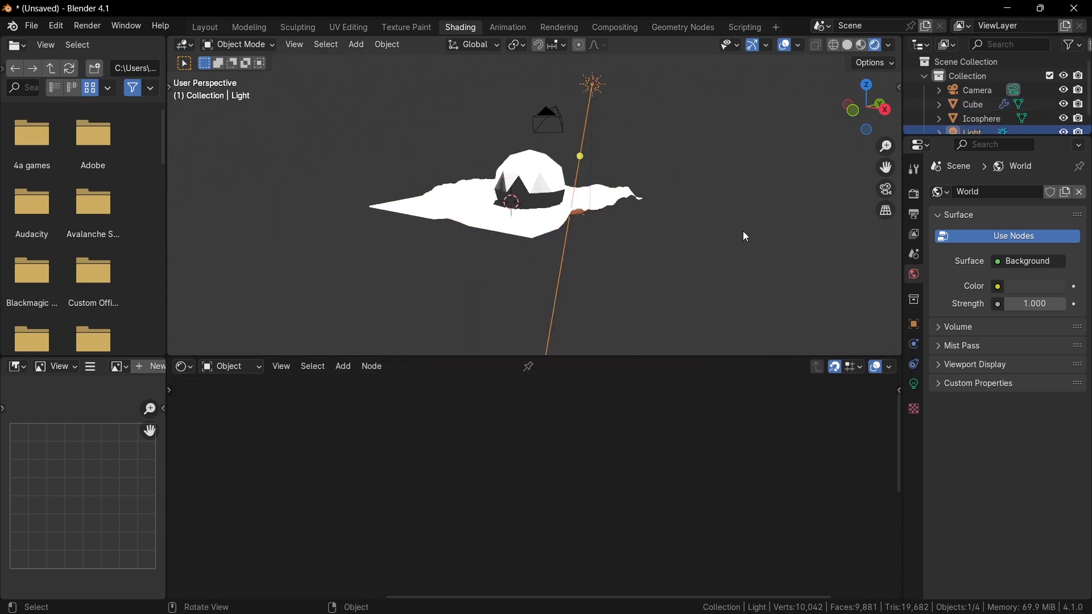
click(912, 385)
text(5)
key(Return)
scroll(660, 253, up, 4)
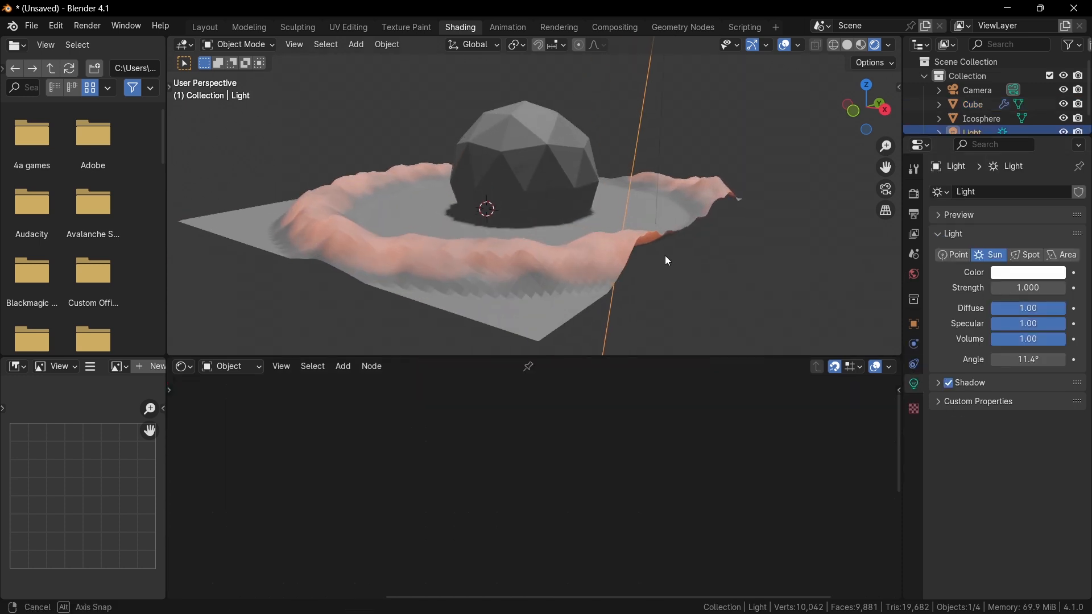
Select the grid again and add a Math node to its material.
click(534, 209)
click(537, 306)
scroll(558, 463, down, 2)
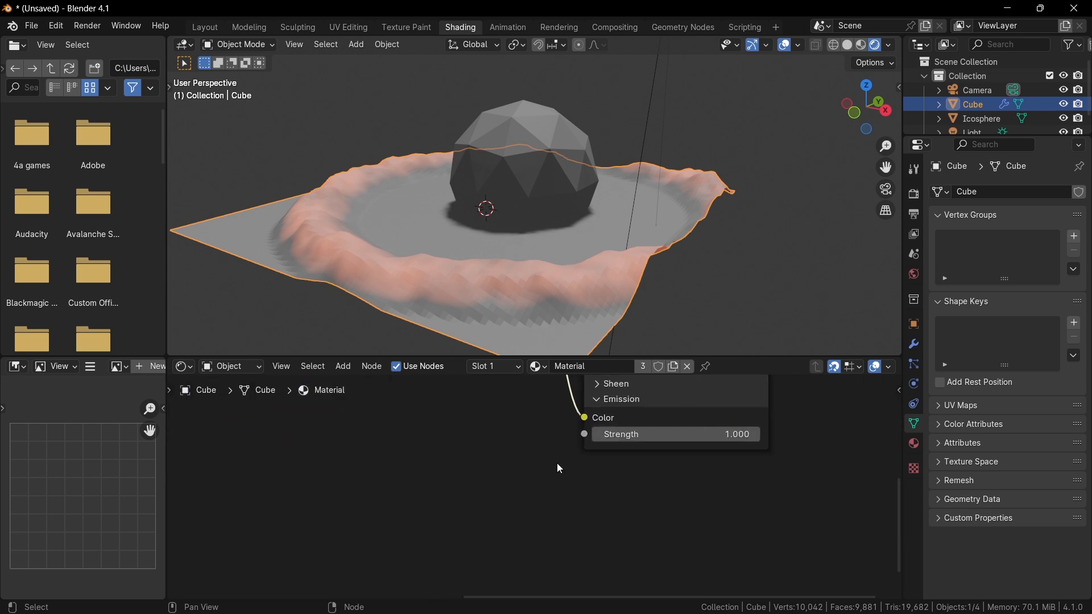
key(shift+a)
click(535, 424)
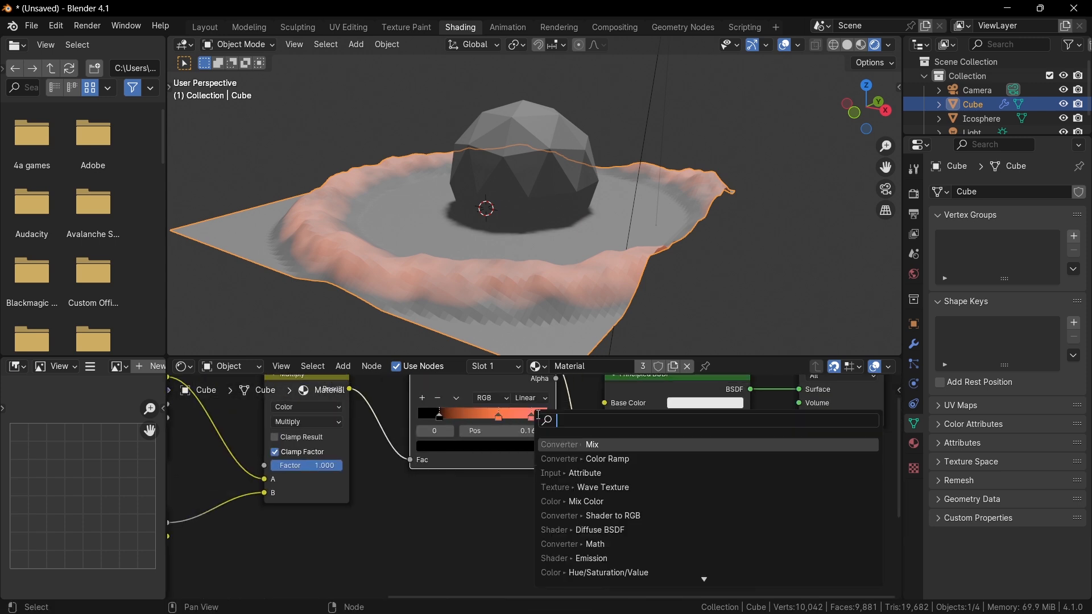
text(math)
key(Return)
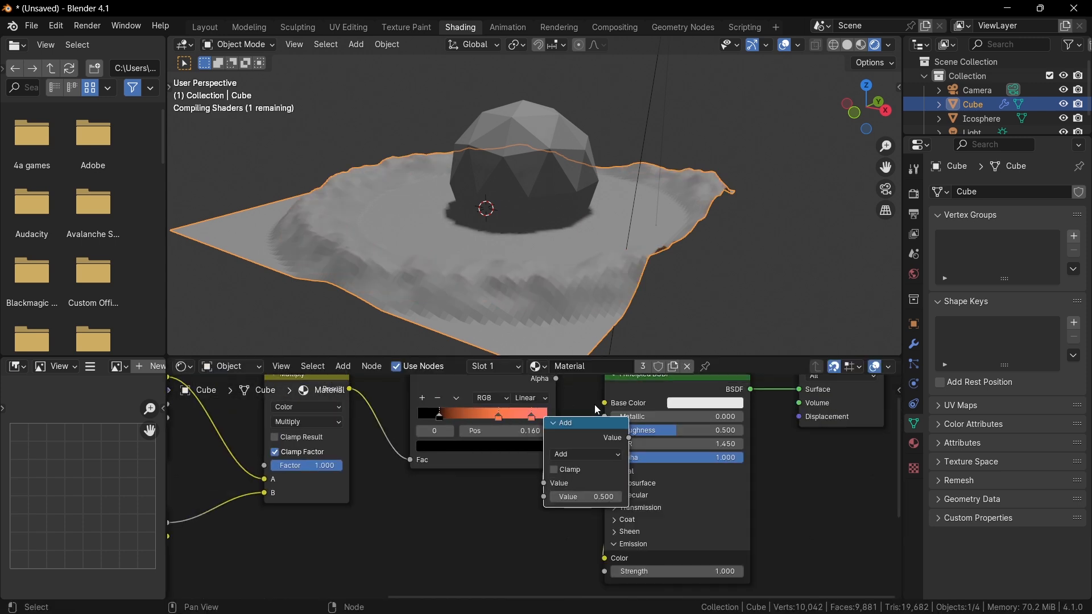
Switch the Math node's operation to Multiply.
click(654, 455)
click(650, 456)
key(m)
scroll(660, 488, up, 2)
shift+drag(700, 497, 702, 497)
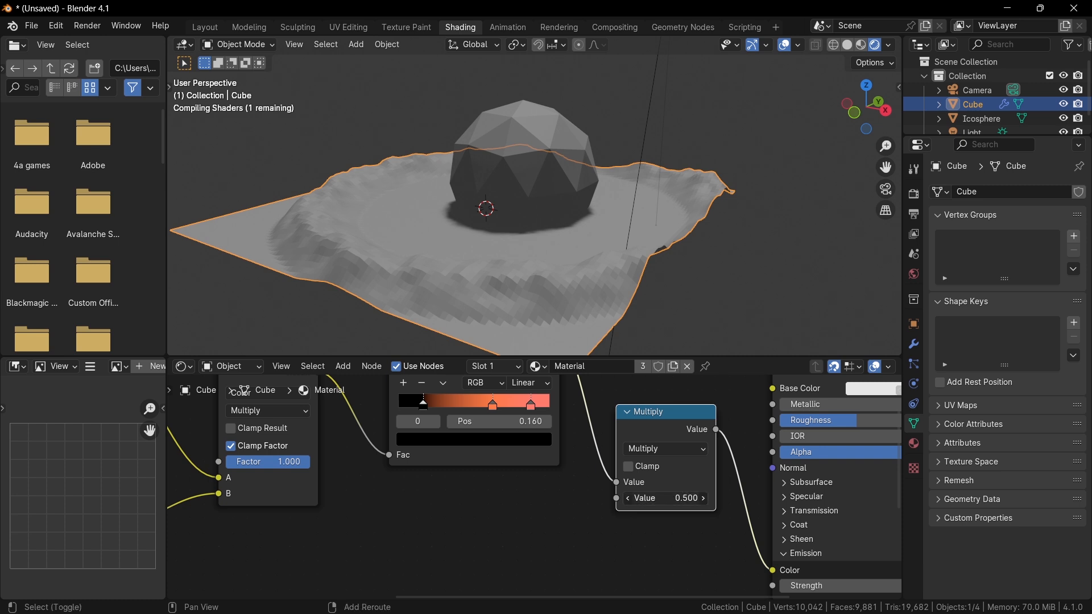
Wire the Multiply node from the Color Ramp into Emission Strength and set its value to 25.940.
middle_drag(728, 468, 620, 437)
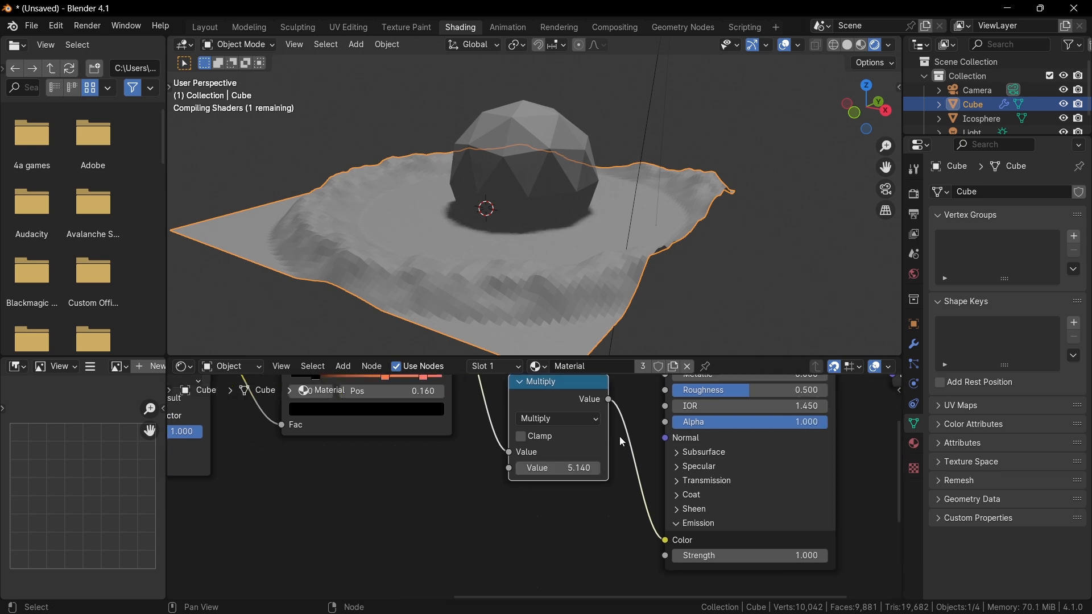
middle_drag(614, 489, 582, 559)
scroll(582, 557, down, 2)
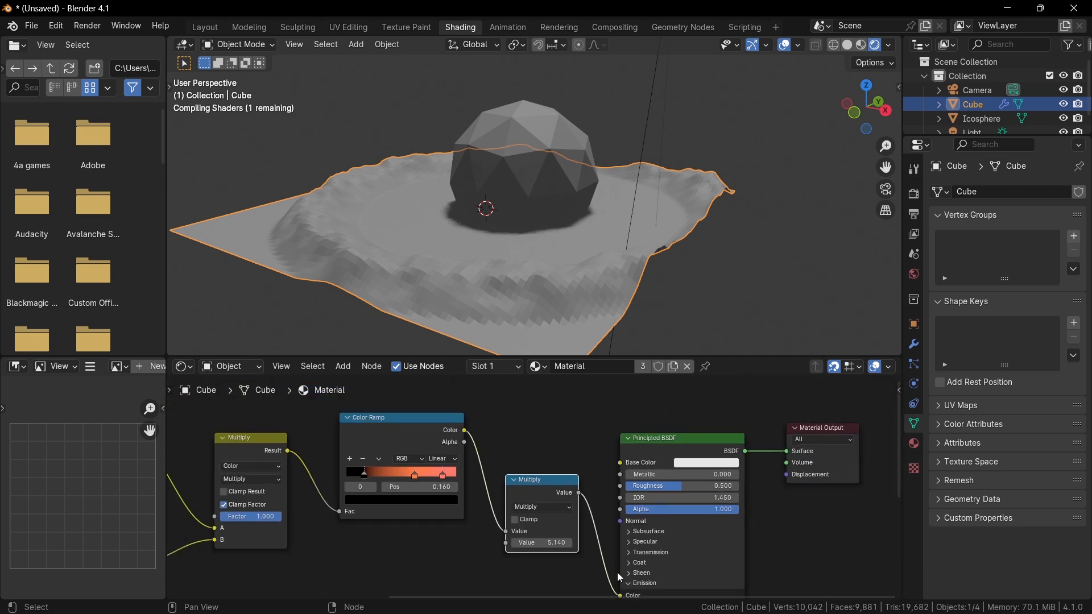
key(ctrl+z)
drag(579, 493, 612, 529)
drag(575, 463, 523, 514)
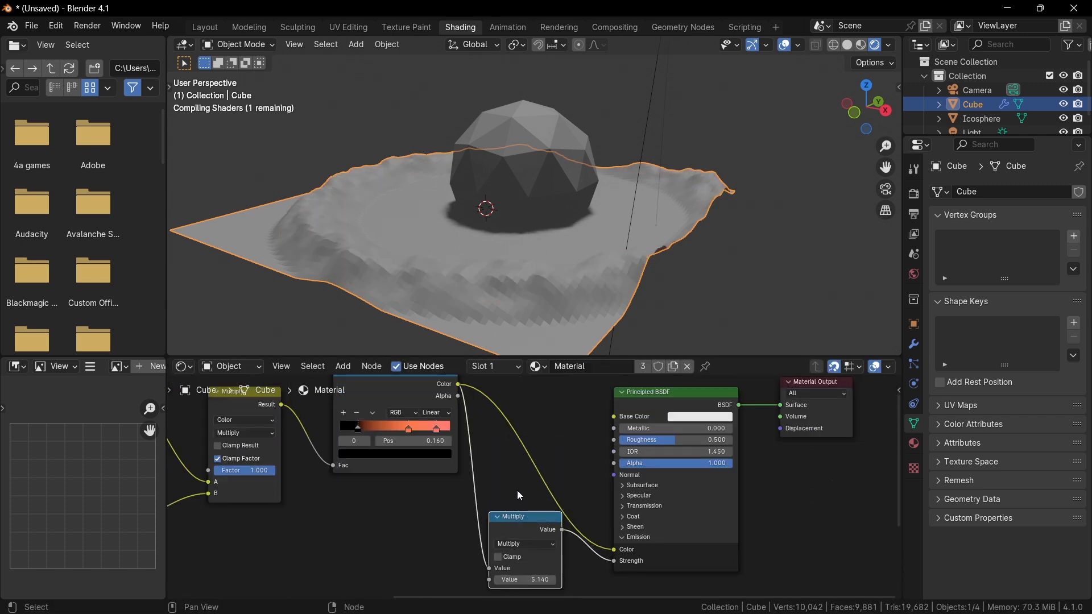
middle_drag(517, 490, 516, 472)
drag(521, 561, 568, 561)
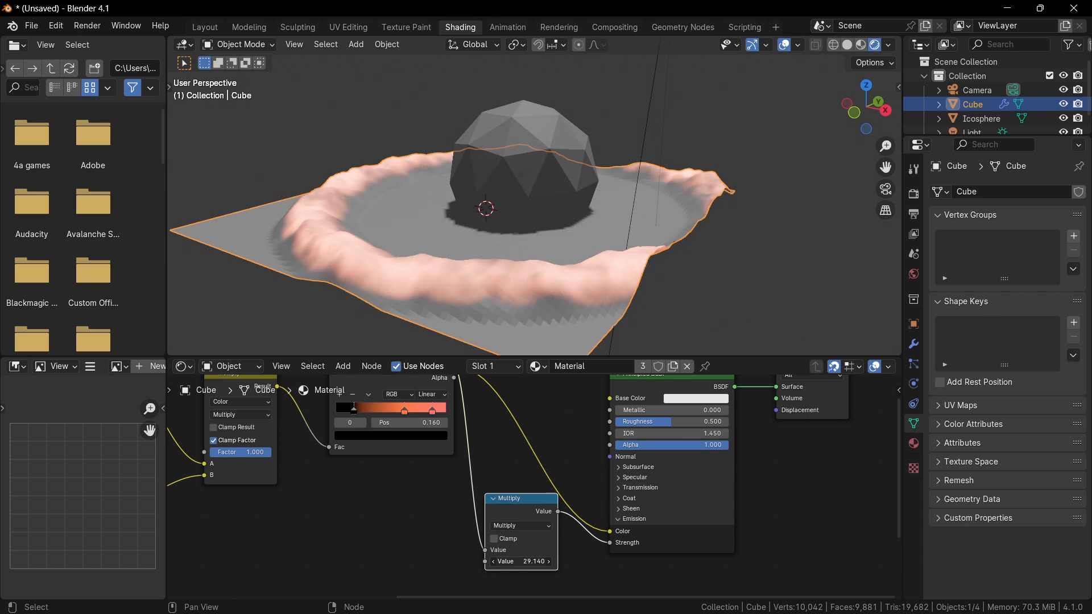
Enable Ambient Occlusion, Bloom and Screen Space Reflections in the EEVEE render settings.
click(916, 195)
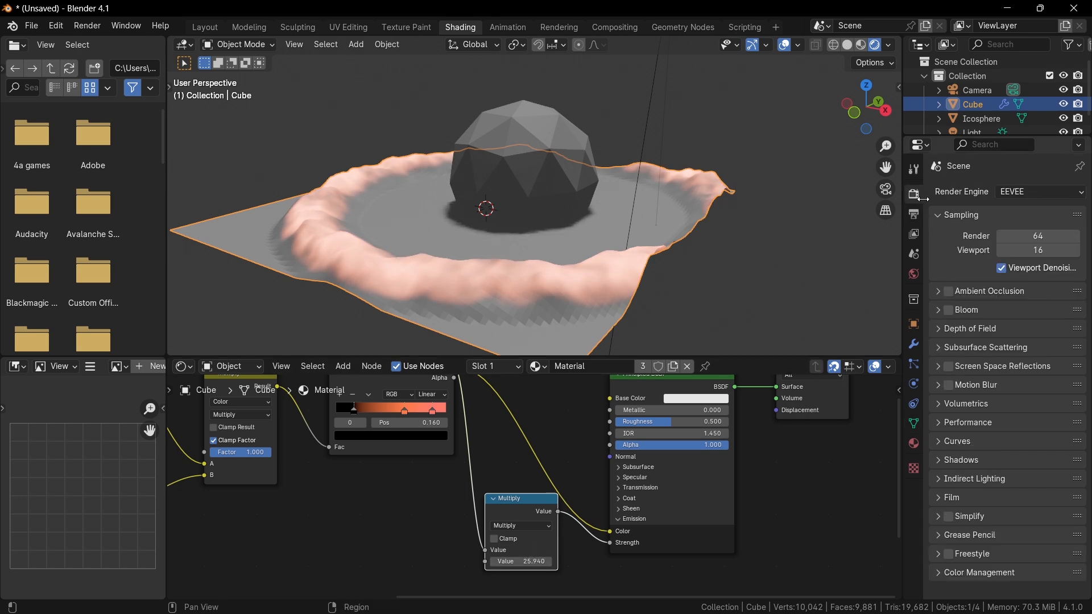
click(948, 314)
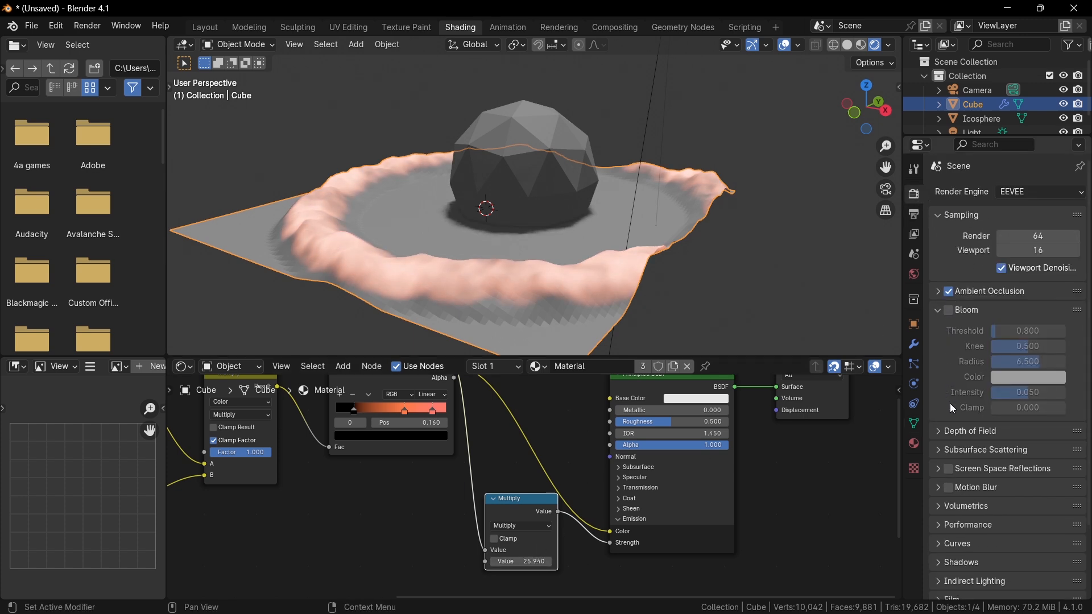
click(947, 311)
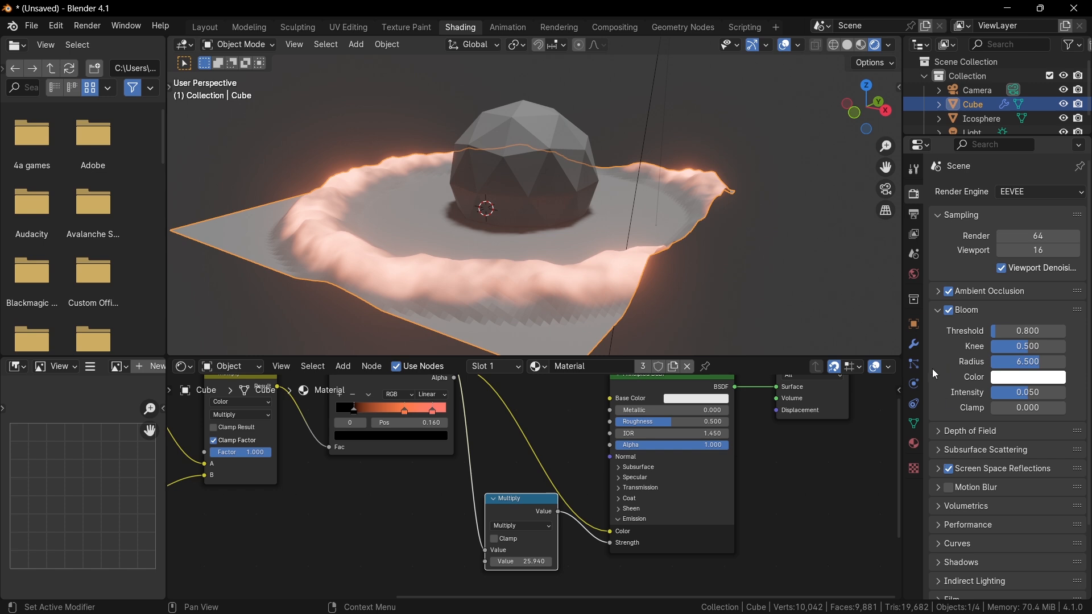
click(967, 310)
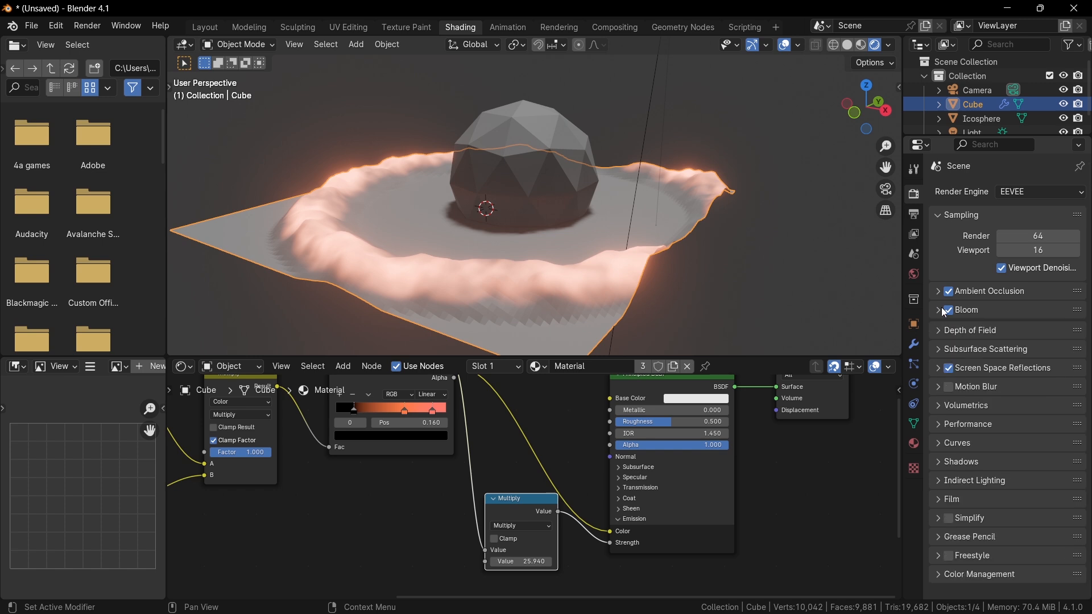
Switch the render engine to Cycles and set the device to GPU Compute.
click(1035, 188)
click(1027, 242)
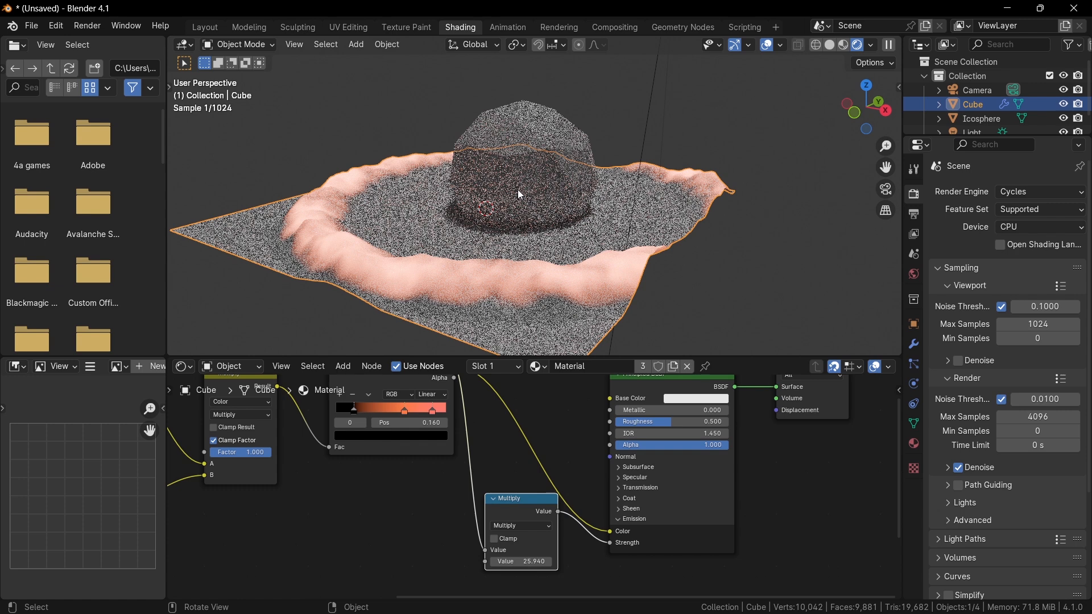
click(1039, 227)
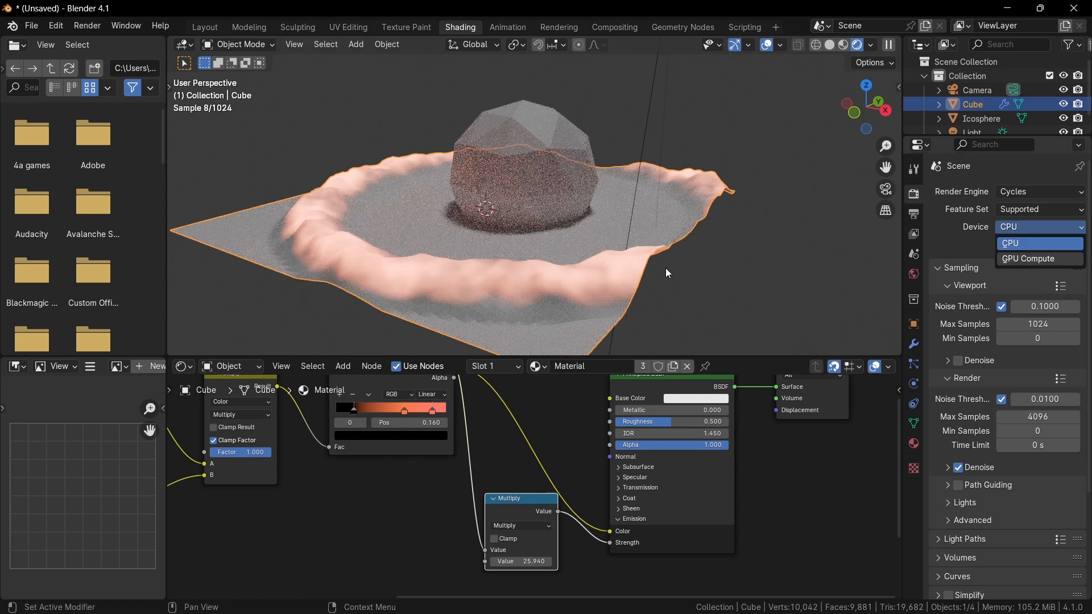
click(1029, 257)
middle_drag(668, 263, 685, 252)
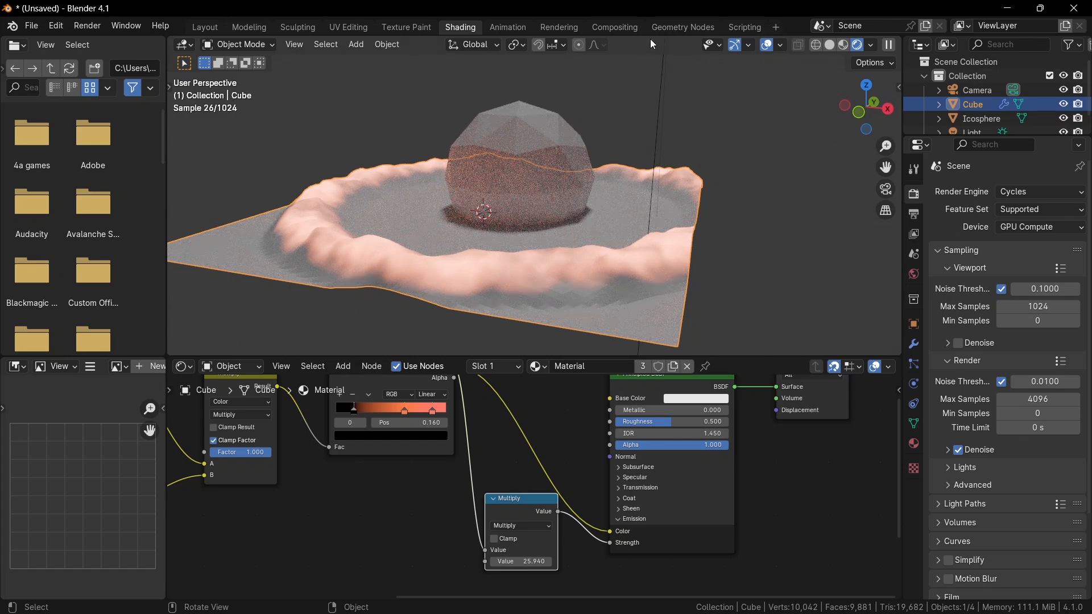
Return to the Geometry Nodes workspace and switch the viewport to Solid shading.
click(680, 30)
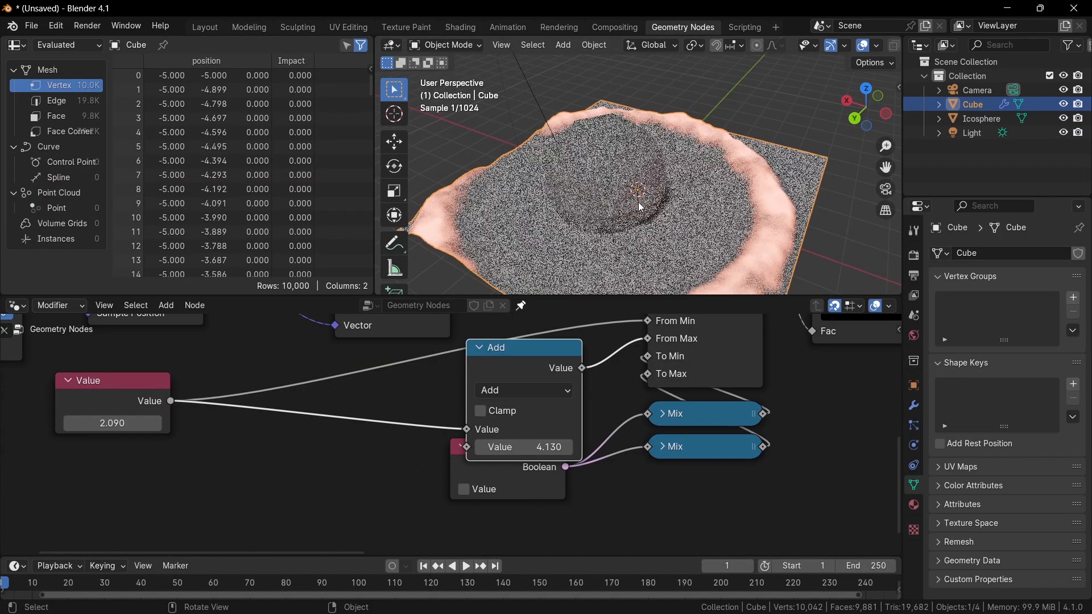
key(z)
click(739, 196)
scroll(692, 369, down, 3)
mouse_move(632, 467)
middle_down()
mouse_move(551, 492)
mouse_move(557, 538)
middle_up()
scroll(546, 523, up, 2)
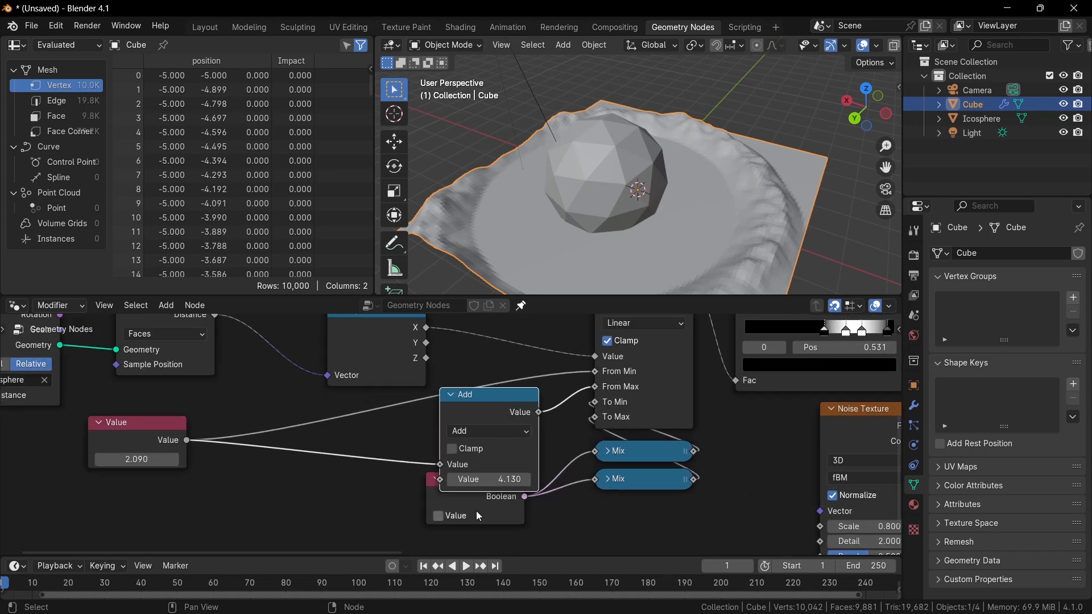
Enable the Boolean node's Value checkbox.
click(475, 513)
click(453, 524)
click(453, 516)
mouse_move(460, 492)
mouse_down()
mouse_move(465, 507)
mouse_move(491, 514)
mouse_move(478, 500)
mouse_up()
click(462, 522)
scroll(456, 433, down, 6)
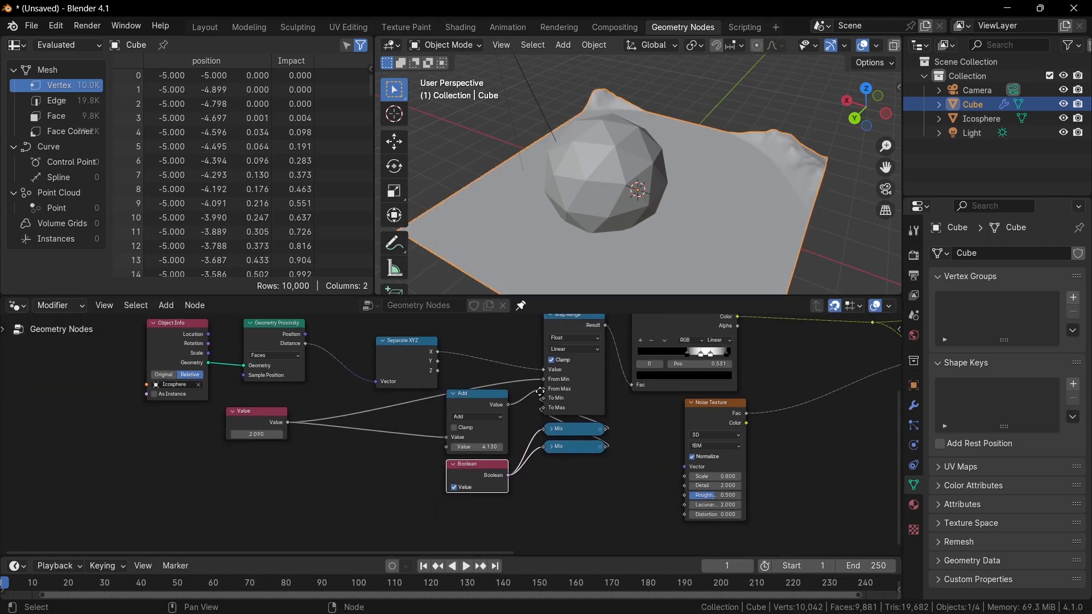
middle_drag(526, 411, 506, 459)
scroll(472, 439, up, 1)
scroll(453, 472, down, 3)
scroll(449, 441, up, 7)
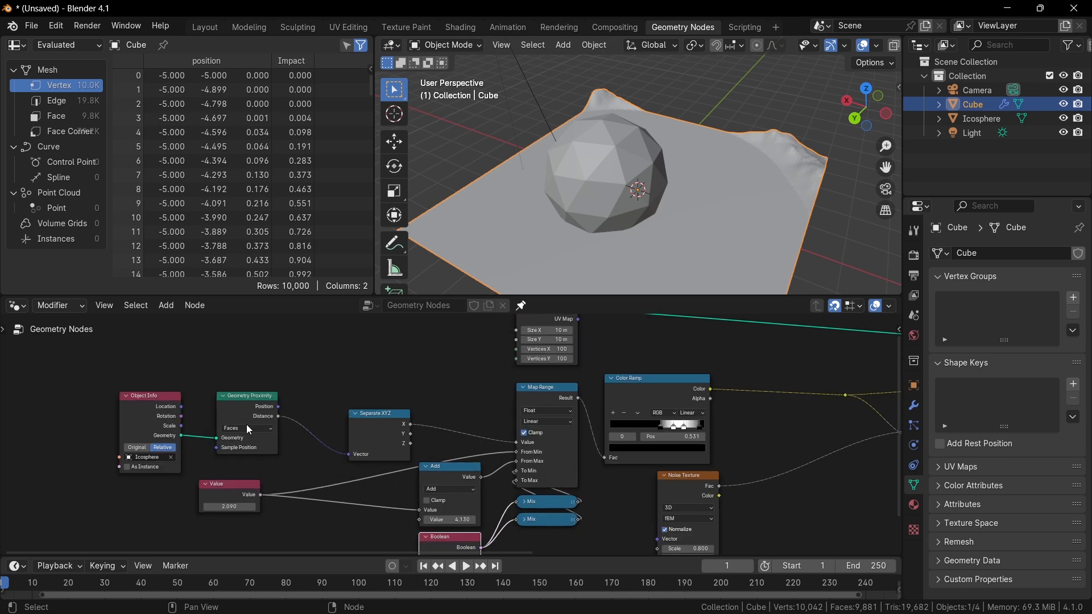
drag(95, 385, 294, 403)
scroll(348, 389, up, 2)
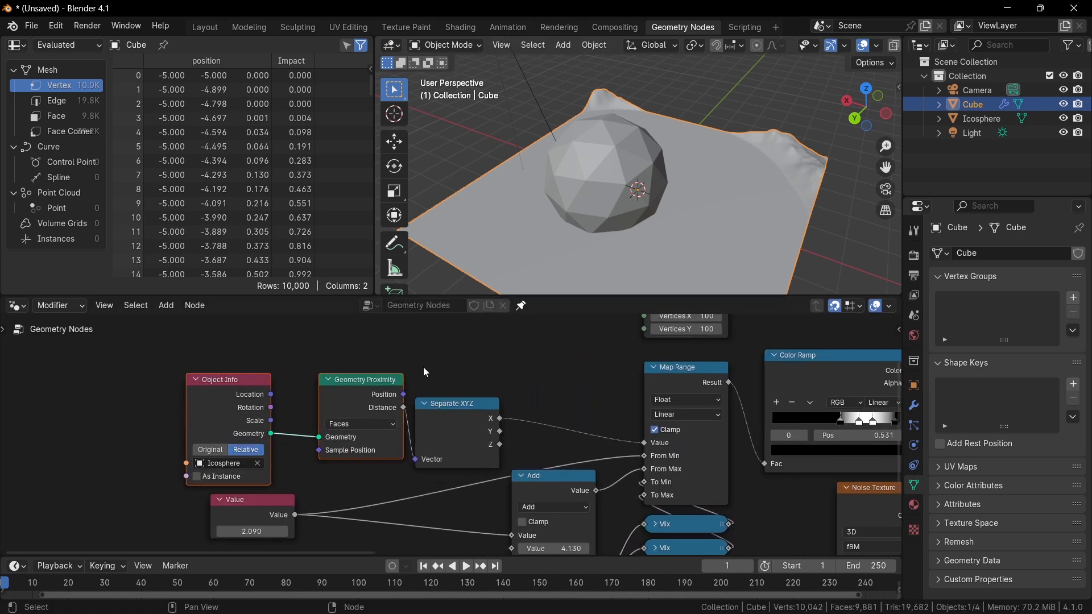
Set the Geometry Proximity node's target geometry to Edges.
scroll(376, 393, up, 2)
click(310, 434)
click(313, 424)
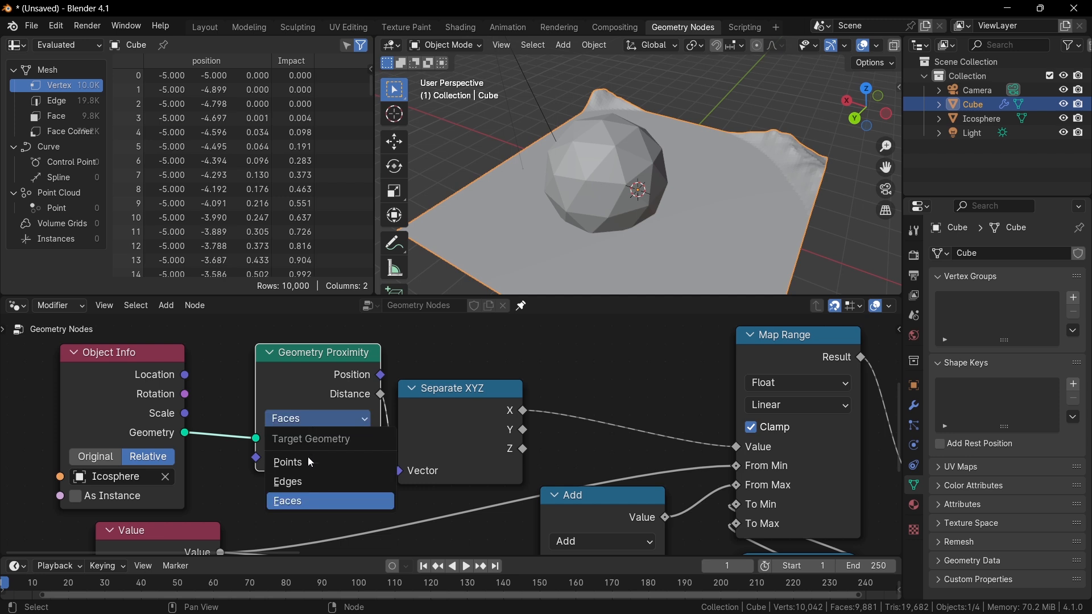
click(309, 457)
click(320, 421)
click(301, 483)
scroll(354, 432, down, 1)
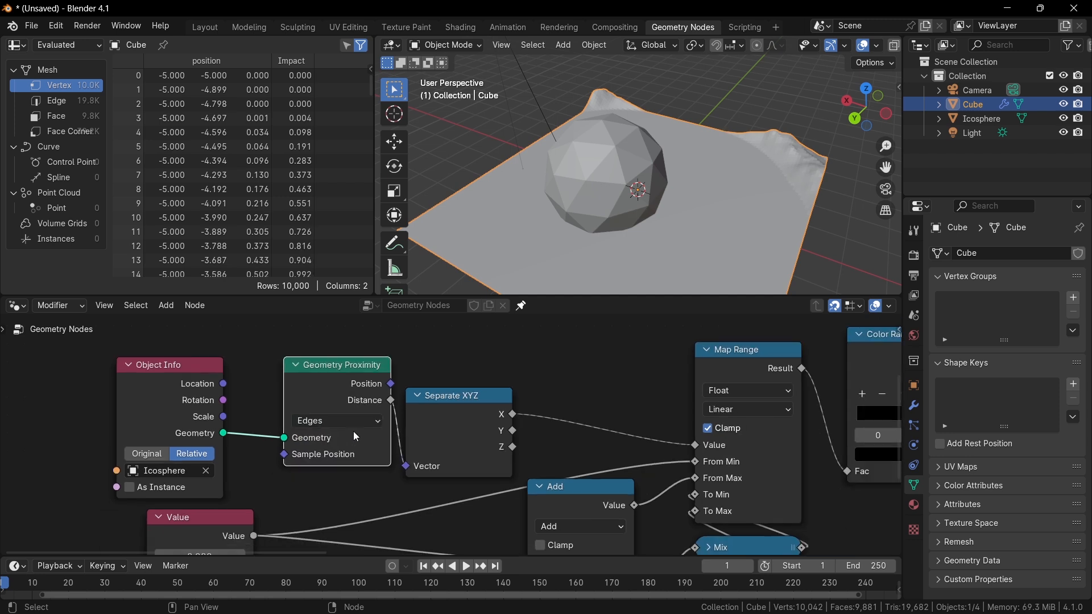
click(322, 420)
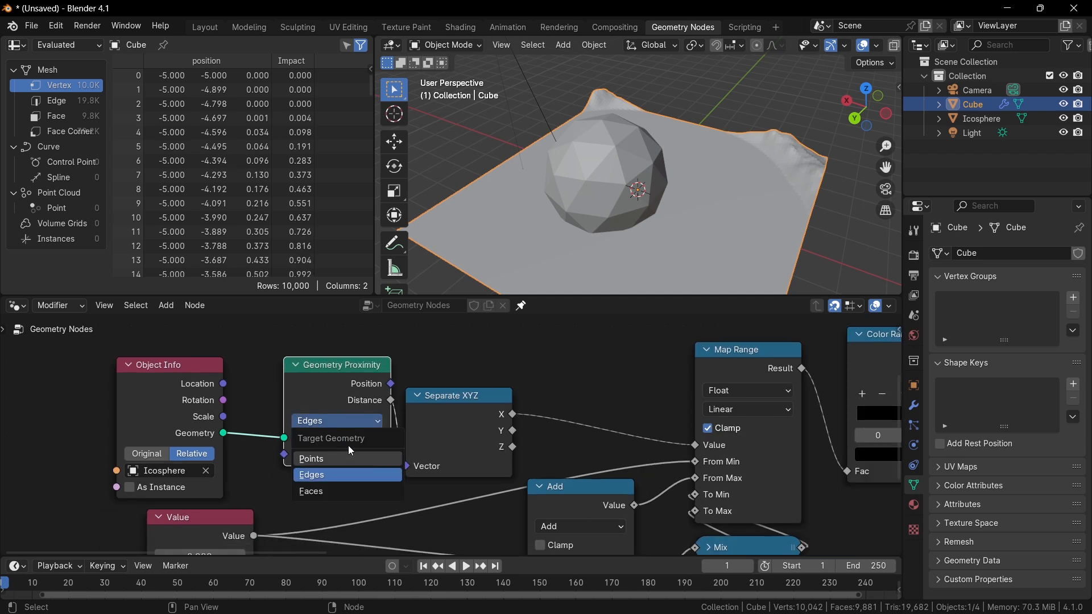
click(371, 473)
Move the Icosphere straight up along the Z axis, away from the grid.
middle_drag(501, 239, 663, 173)
click(604, 145)
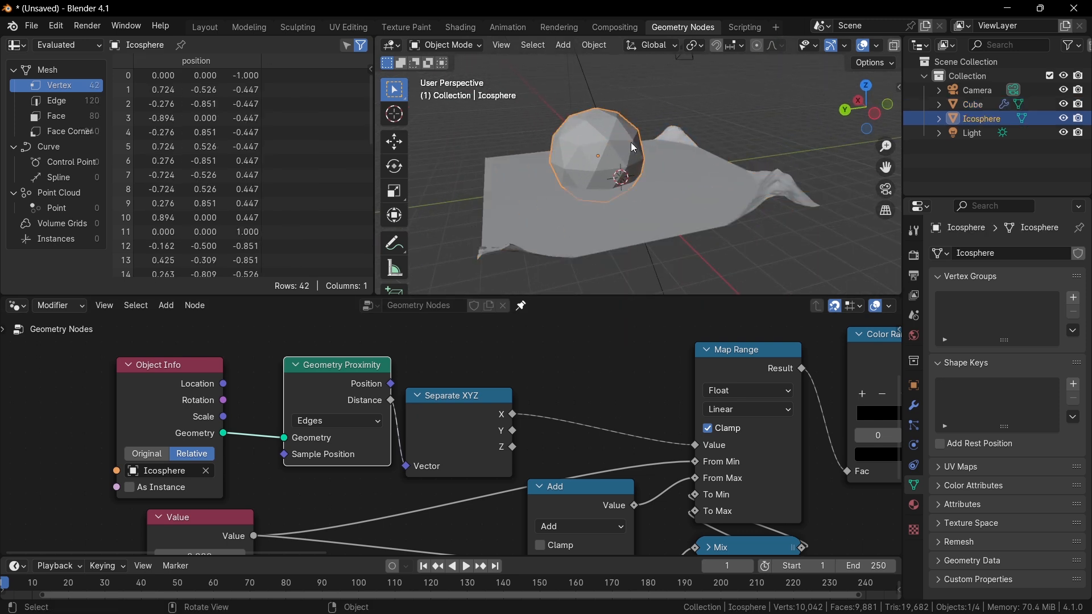
key(h)
key(alt+h)
key(g)
key(z)
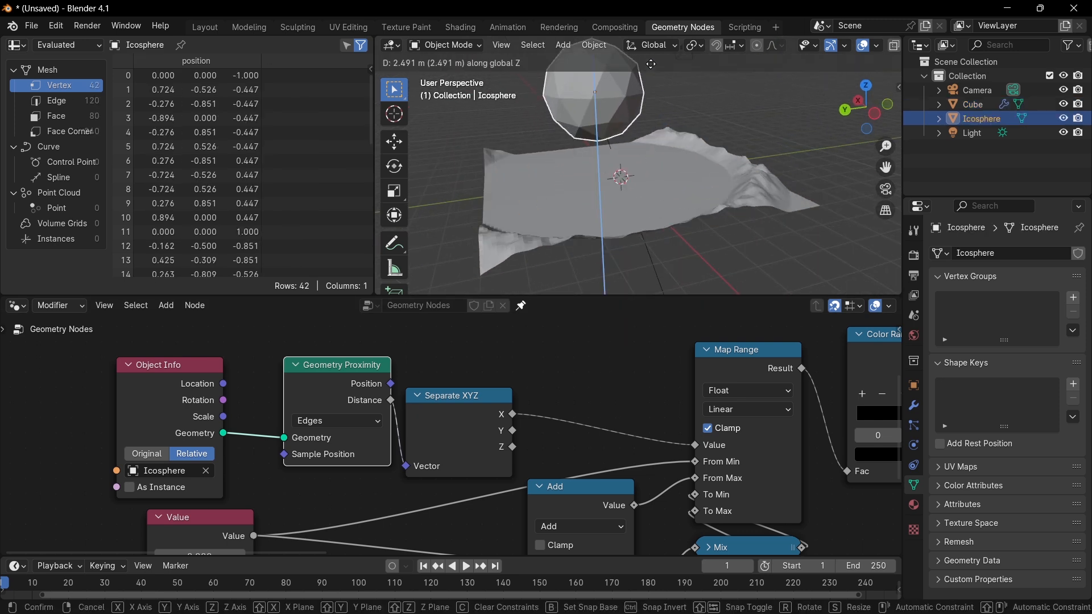
click(651, 175)
Add a Plain Axes Empty object to the scene.
scroll(556, 356, down, 6)
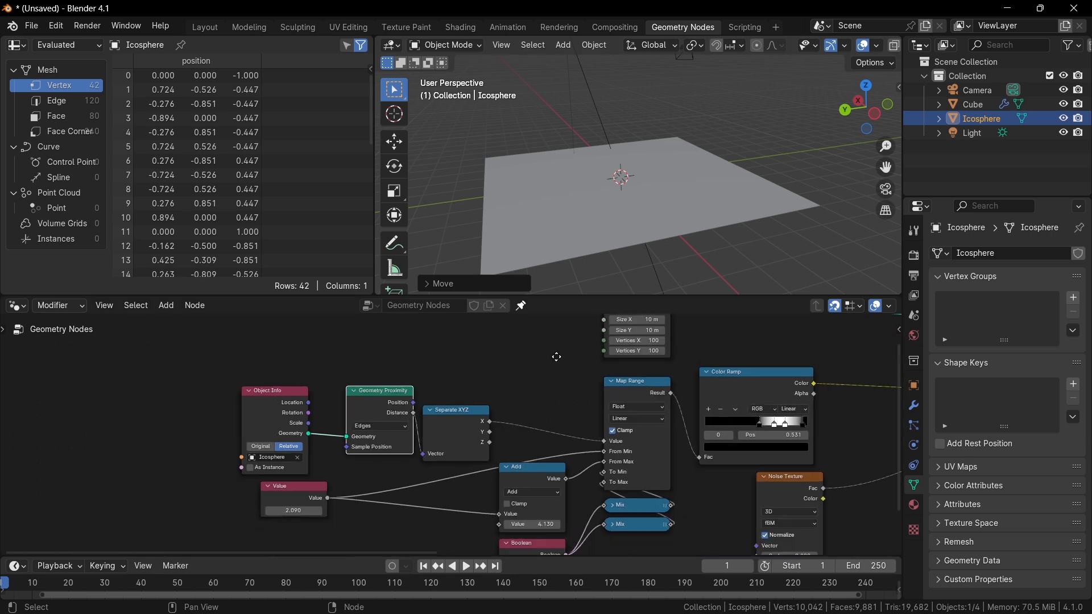
middle_drag(556, 356, 562, 409)
key(shift+a)
key(alt+a)
key(shift+a)
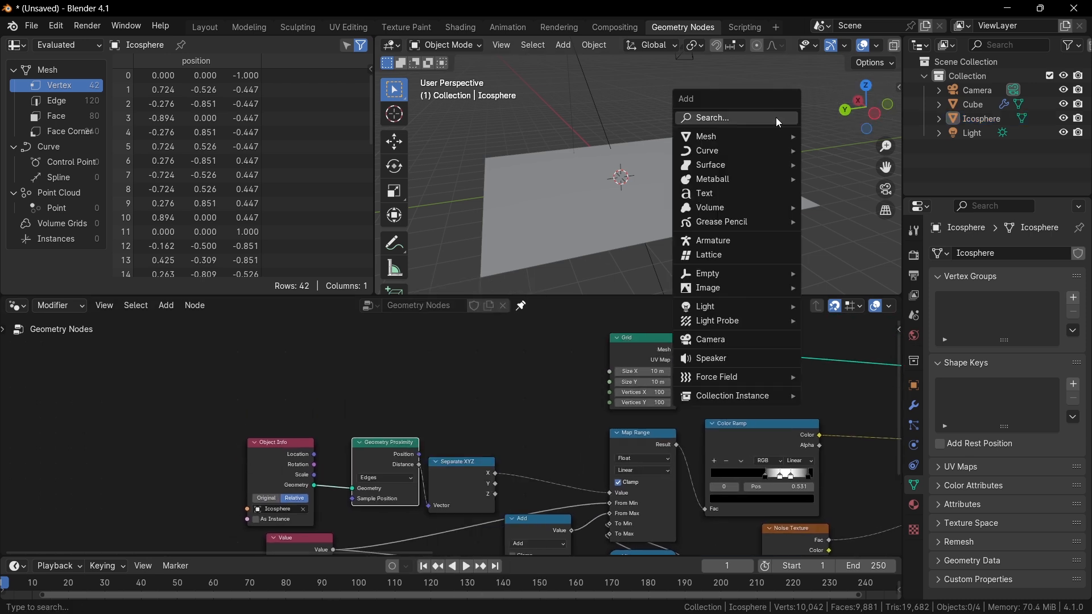
mouse_move(764, 280)
click(842, 273)
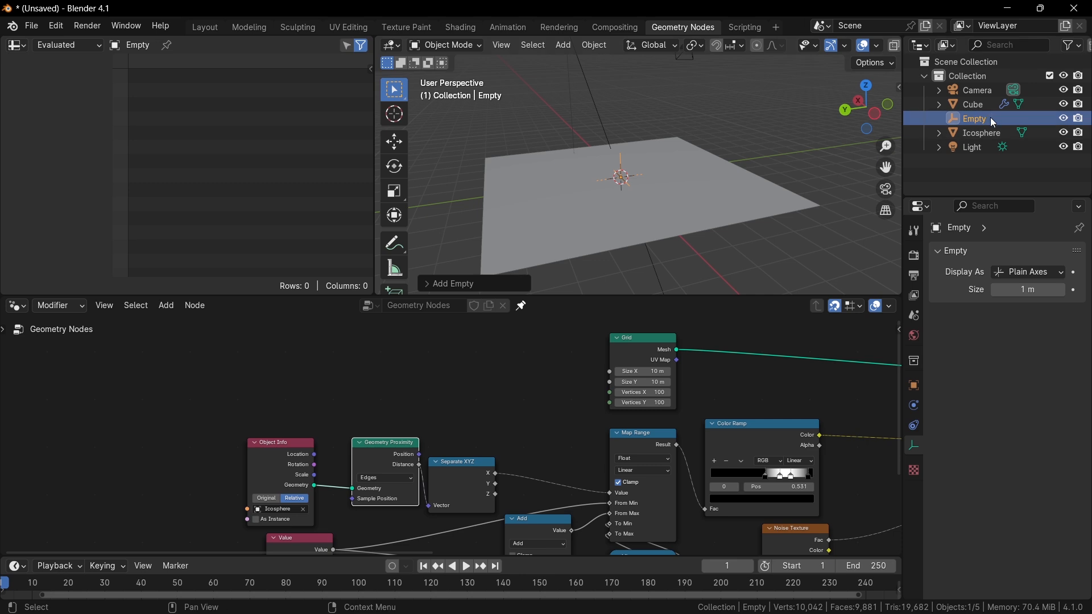
Bring the Empty into the node tree as an Object Info node set to Relative with As Instance enabled.
drag(991, 117, 294, 341)
scroll(349, 405, up, 1)
scroll(350, 405, up, 5)
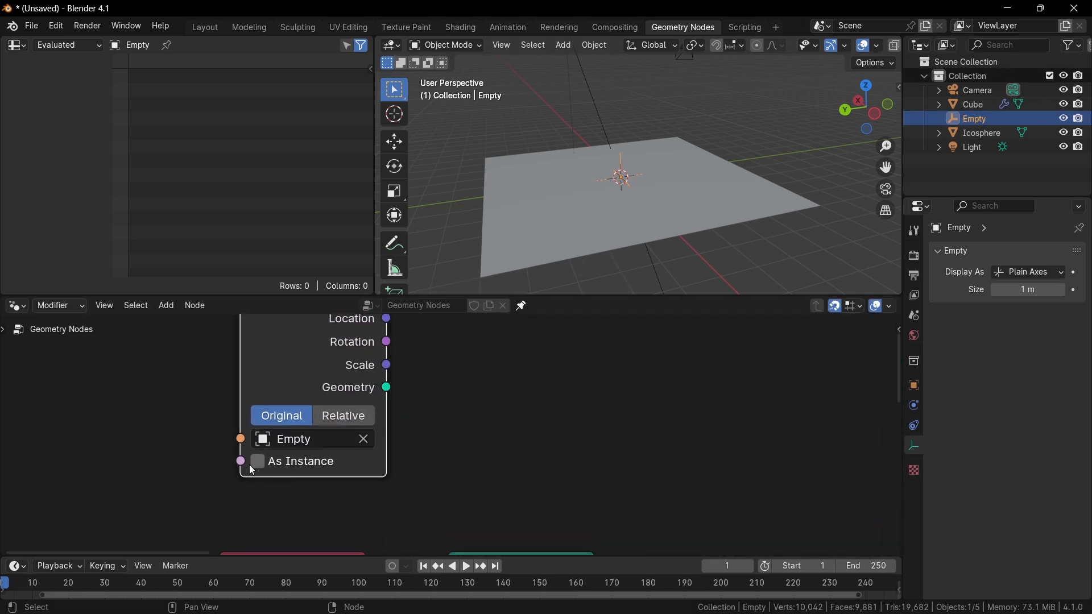
click(270, 466)
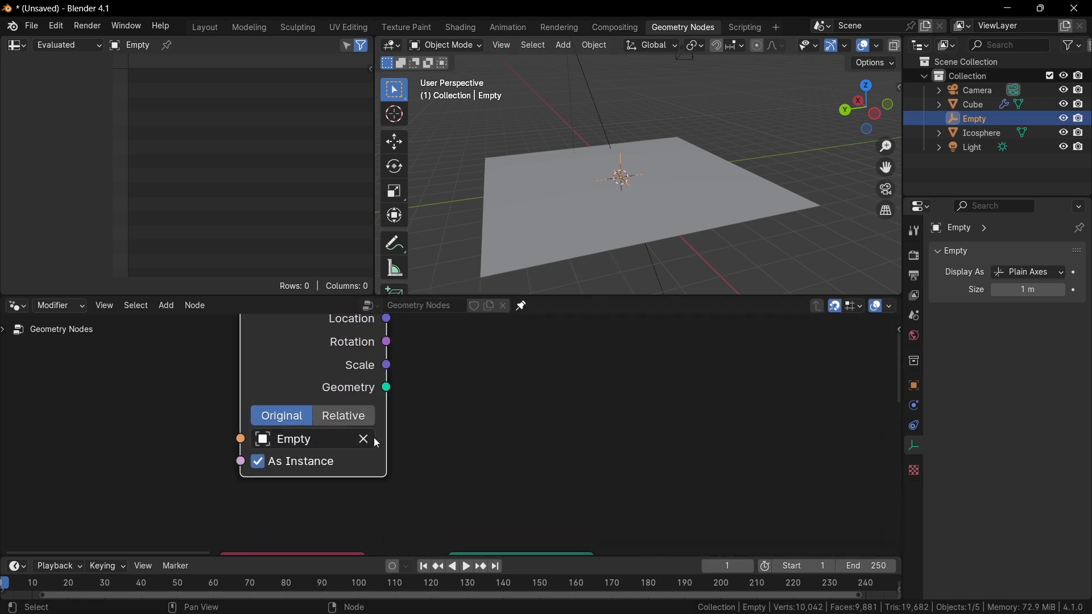
click(345, 417)
Duplicate the Geometry Proximity node and connect the Empty's Object Info geometry into the copy.
scroll(398, 419, down, 4)
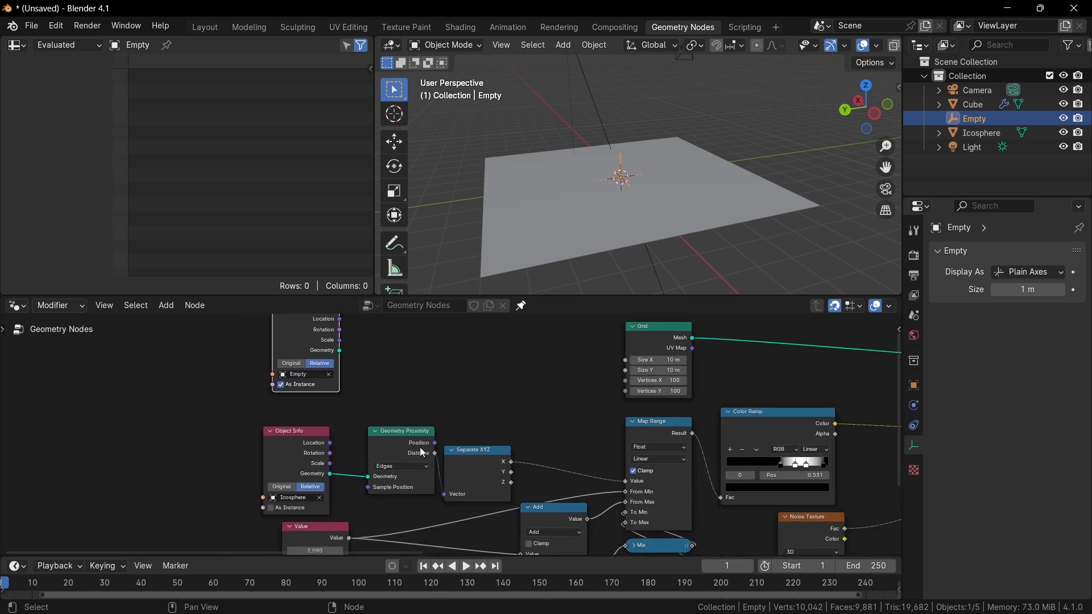
click(420, 449)
key(shift+d)
click(448, 312)
middle_drag(447, 328, 446, 391)
scroll(438, 411, up, 2)
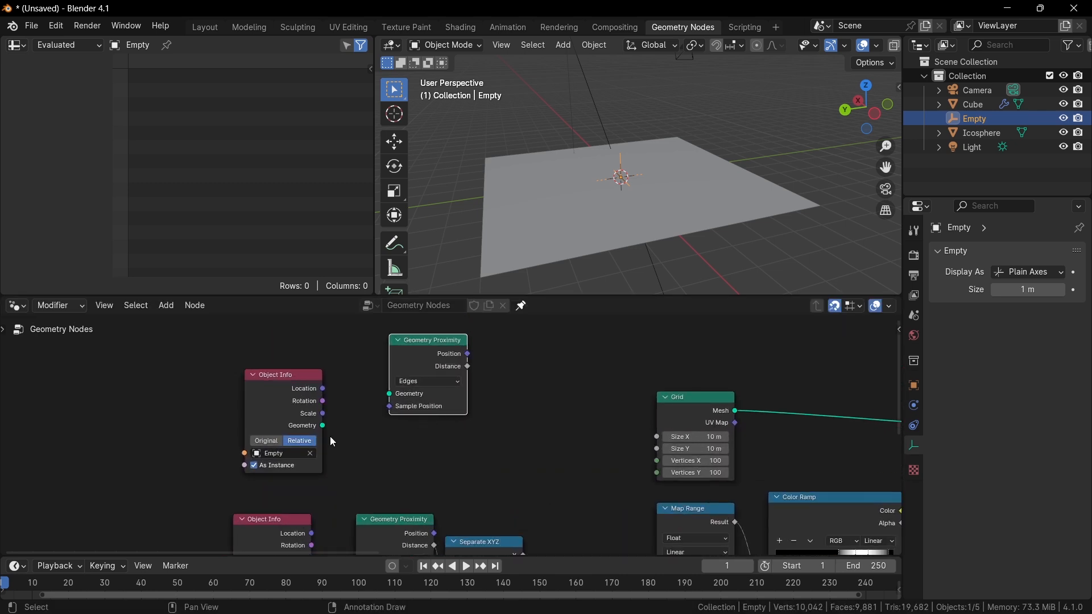
drag(324, 426, 388, 393)
scroll(387, 392, down, 2)
middle_drag(385, 385, 397, 407)
scroll(398, 408, up, 1)
drag(442, 387, 408, 415)
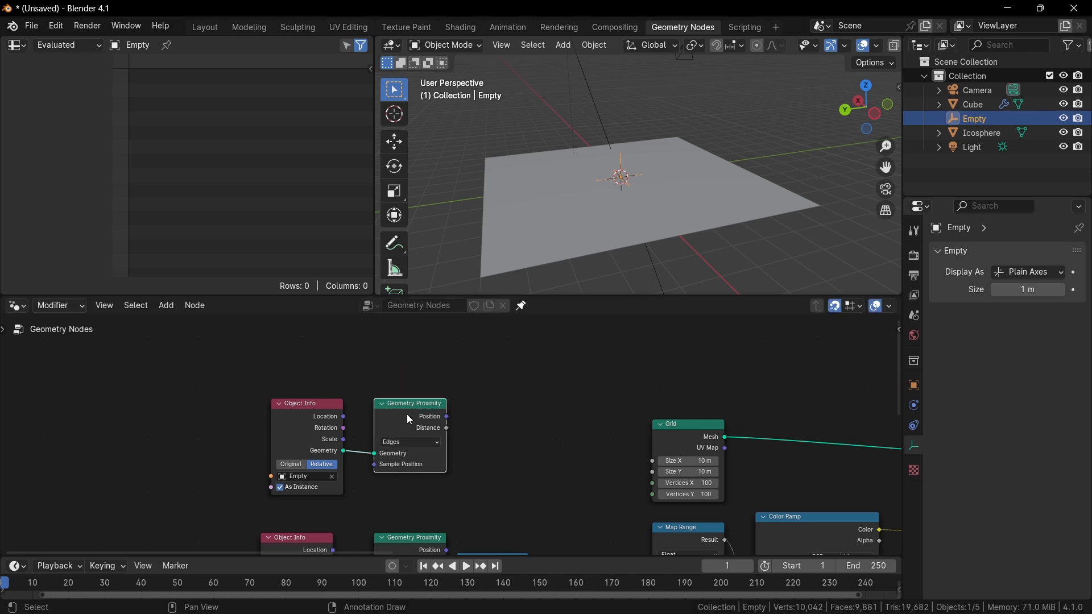
scroll(409, 418, up, 2)
scroll(231, 522, up, 1)
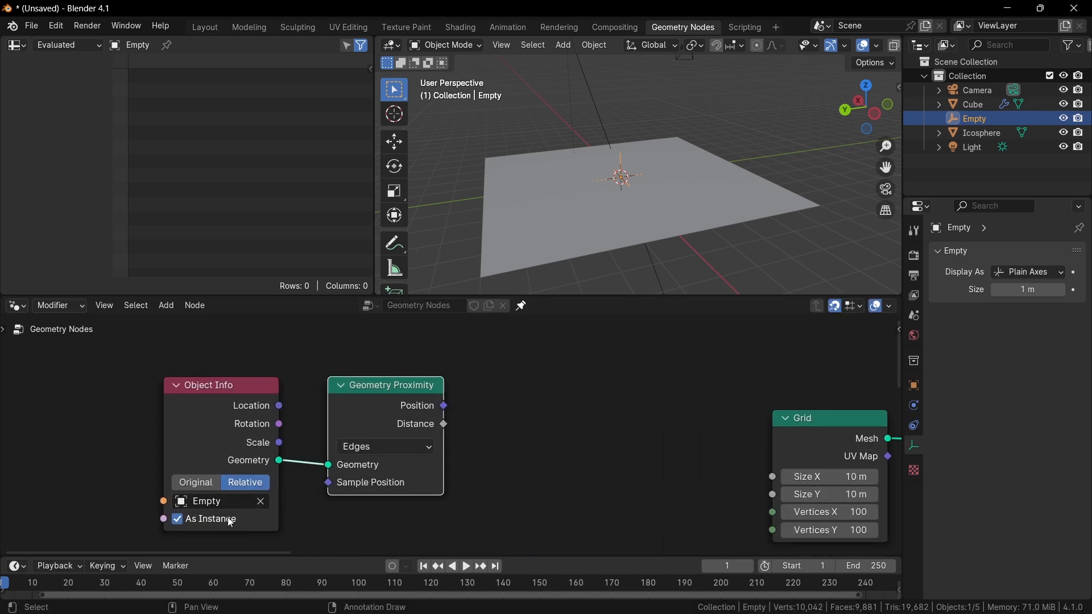
click(381, 447)
drag(380, 401, 528, 384)
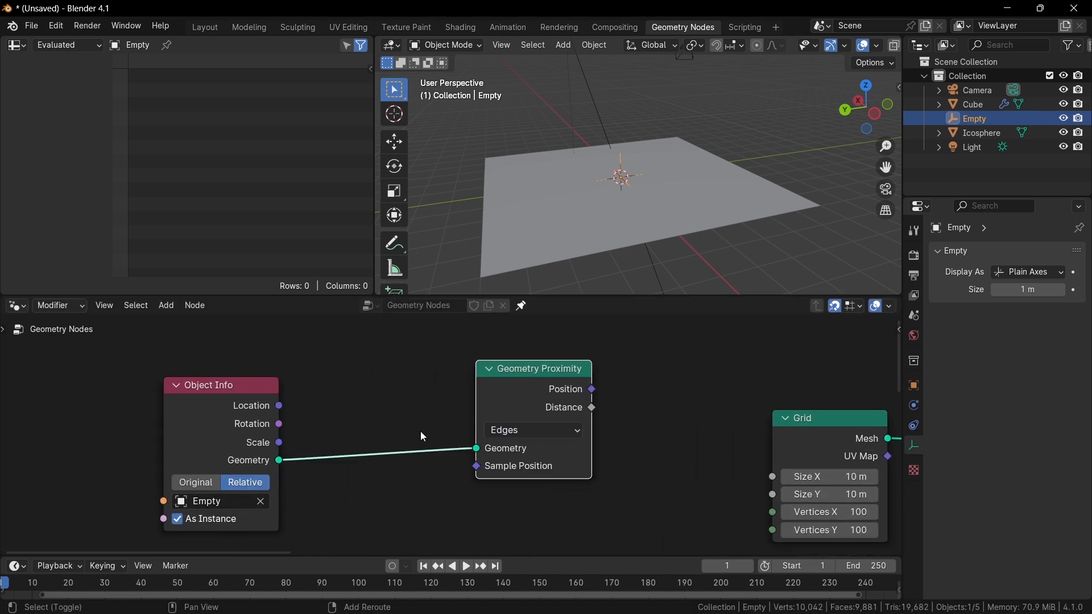
Insert an Instances to Points node between the Empty's Object Info node and the new Geometry Proximity node.
key(shift+a)
click(388, 313)
text(instance to ')
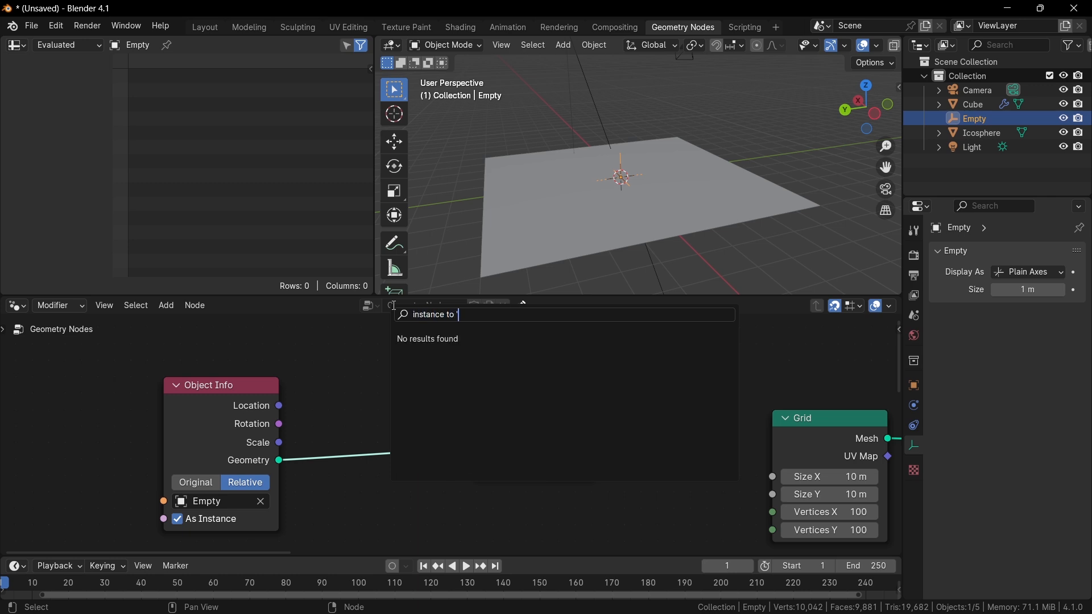
key(BackSpace)
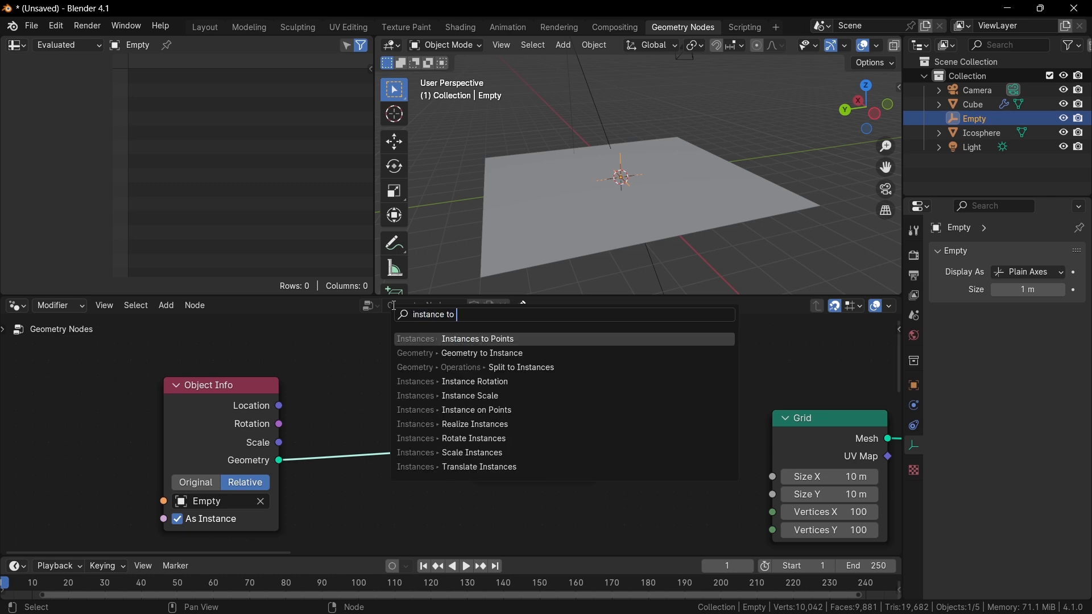
key(Return)
click(424, 412)
ctrl+shift+click(421, 408)
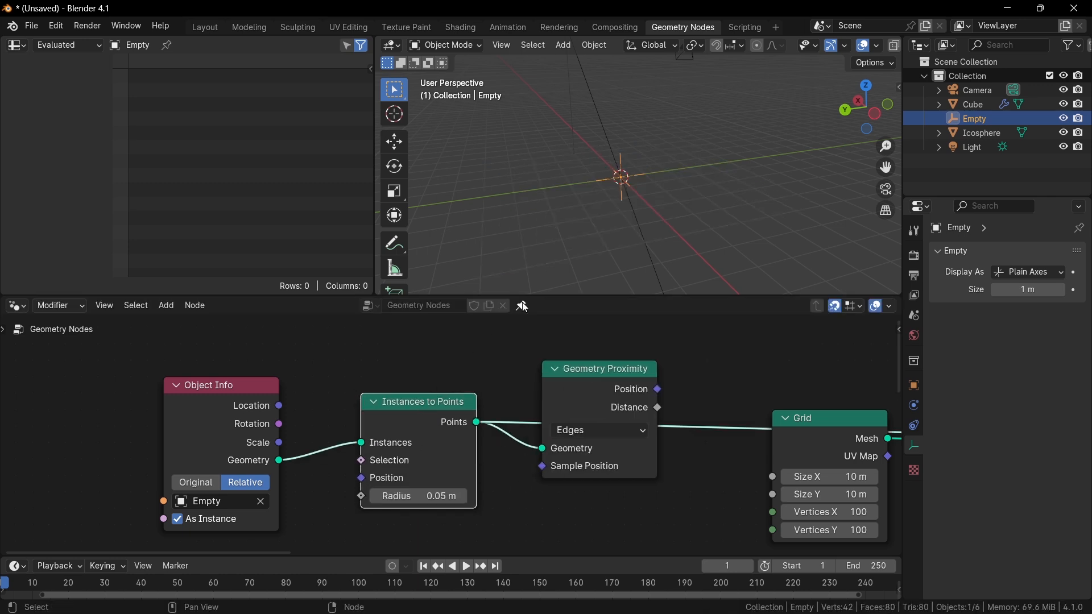
Set the Instances to Points radius to 0.45 m.
scroll(627, 215, up, 4)
middle_drag(627, 217, 665, 186)
scroll(504, 429, up, 3)
mouse_move(410, 512)
mouse_down()
mouse_move(501, 513)
mouse_move(413, 513)
mouse_move(432, 512)
mouse_up()
scroll(406, 487, down, 1)
scroll(446, 417, down, 2)
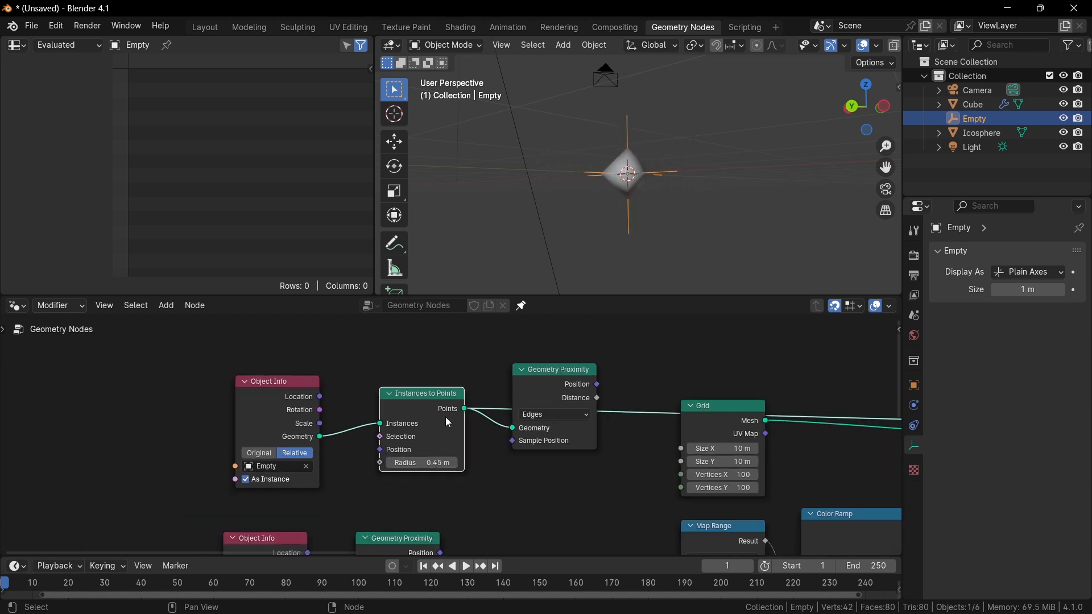
Connect the new Geometry Proximity node's Distance output to the Map Range Value input.
middle_drag(553, 393, 531, 407)
key(g)
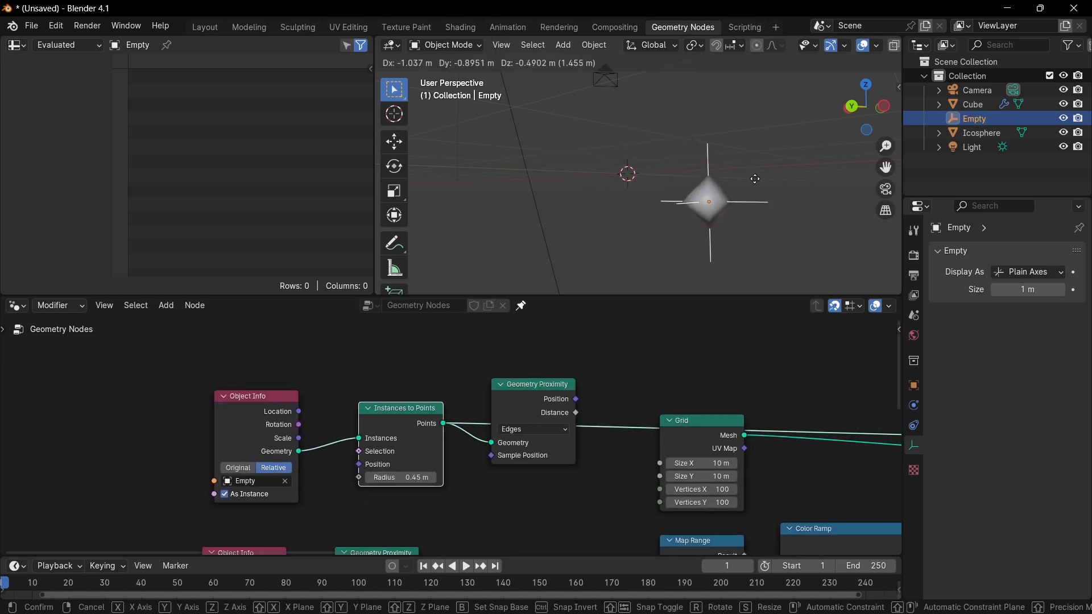
key(Escape)
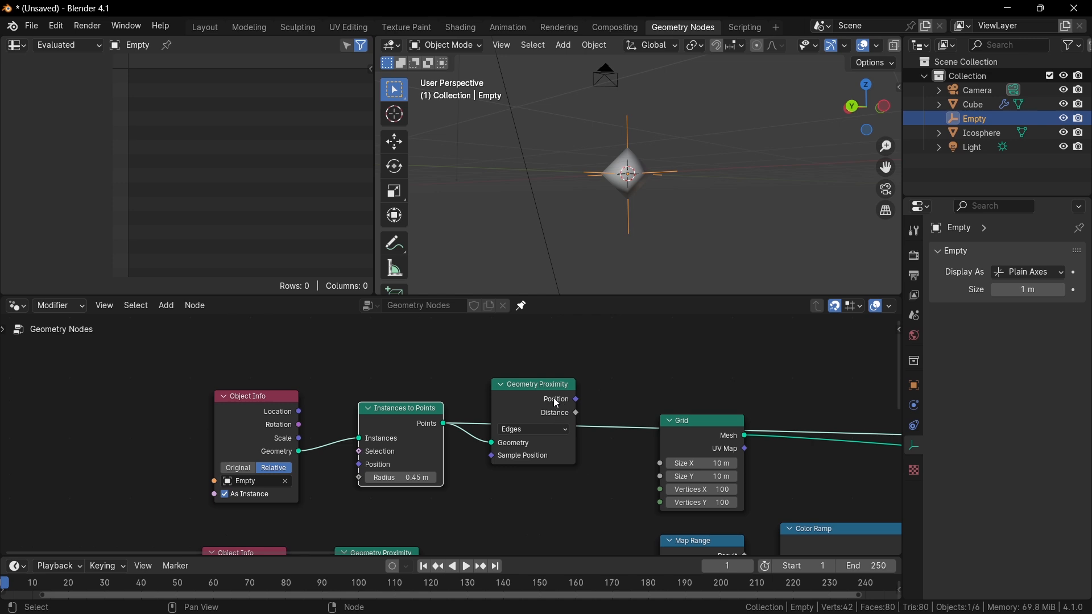
scroll(597, 414, down, 5)
middle_drag(604, 414, 502, 395)
middle_drag(563, 428, 558, 407)
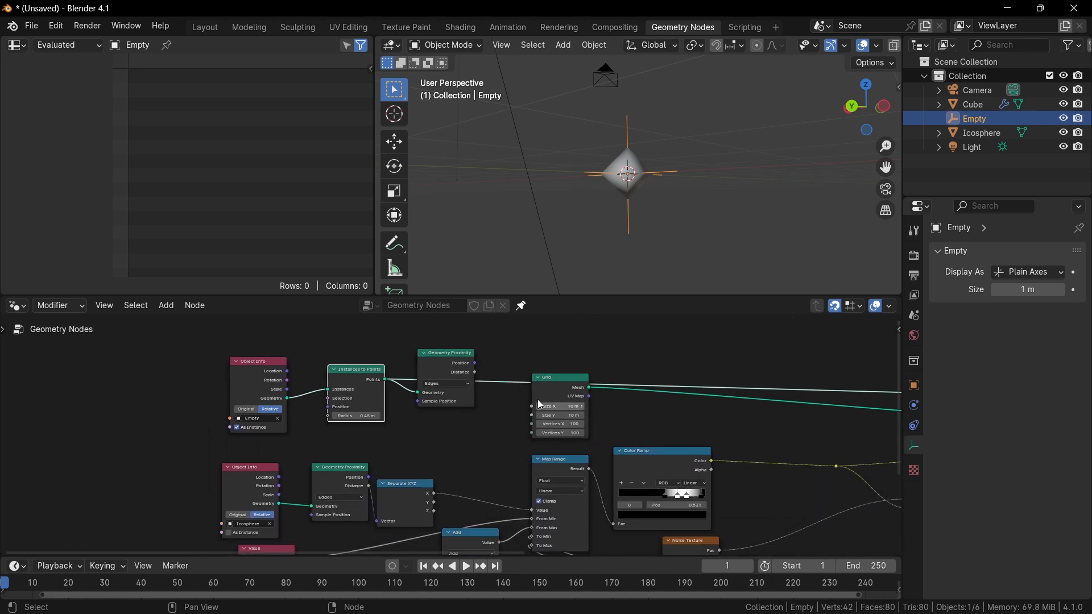
drag(476, 373, 525, 508)
Set the new Geometry Proximity node's target geometry to Points.
scroll(842, 464, down, 4)
middle_drag(842, 464, 538, 459)
scroll(262, 430, up, 5)
middle_drag(262, 429, 538, 436)
scroll(539, 429, up, 2)
scroll(480, 393, up, 3)
click(480, 395)
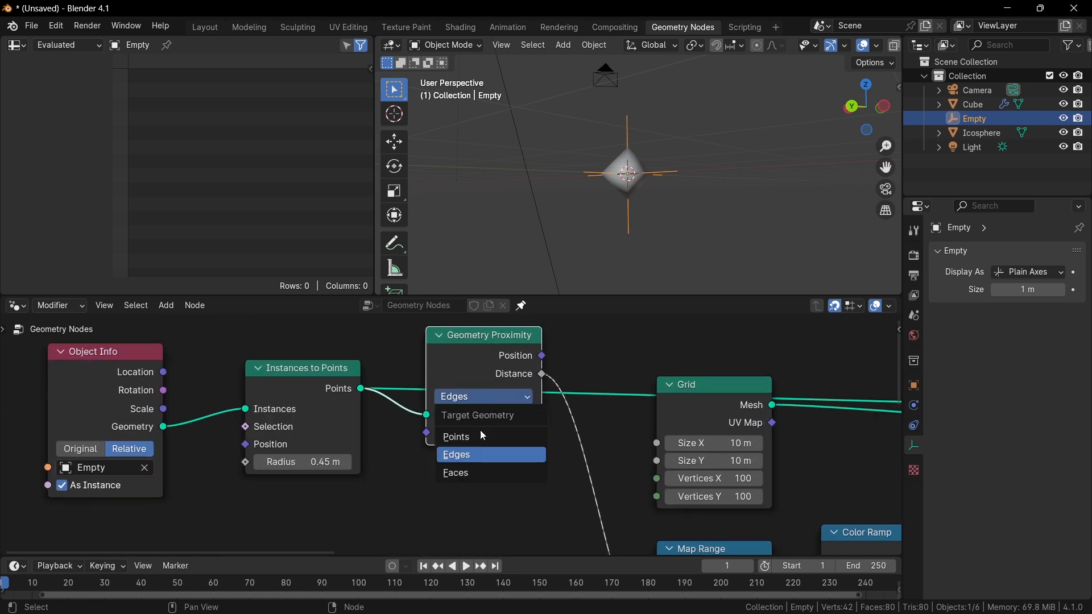
click(482, 429)
scroll(448, 411, down, 4)
middle_drag(448, 411, 470, 337)
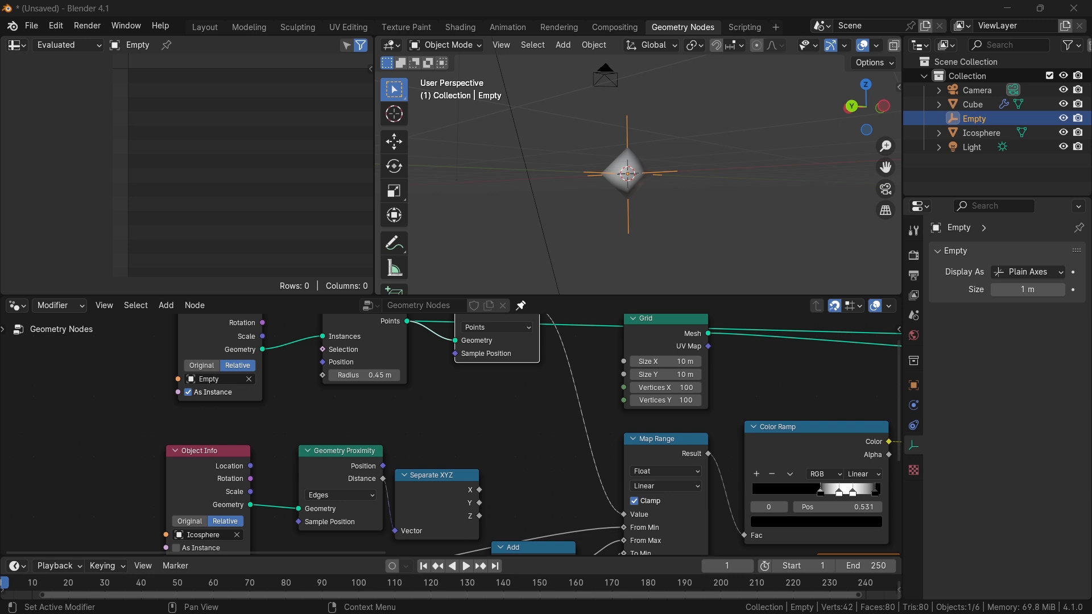
Set the Icosphere's Geometry Proximity node target geometry to Faces.
scroll(527, 432, down, 3)
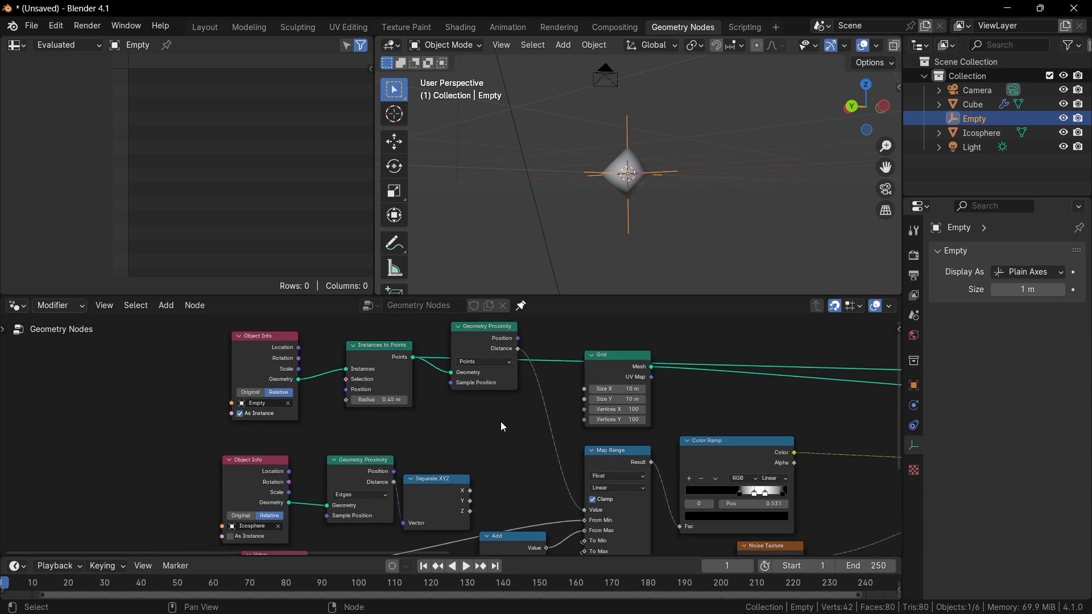
scroll(525, 392, up, 2)
click(376, 487)
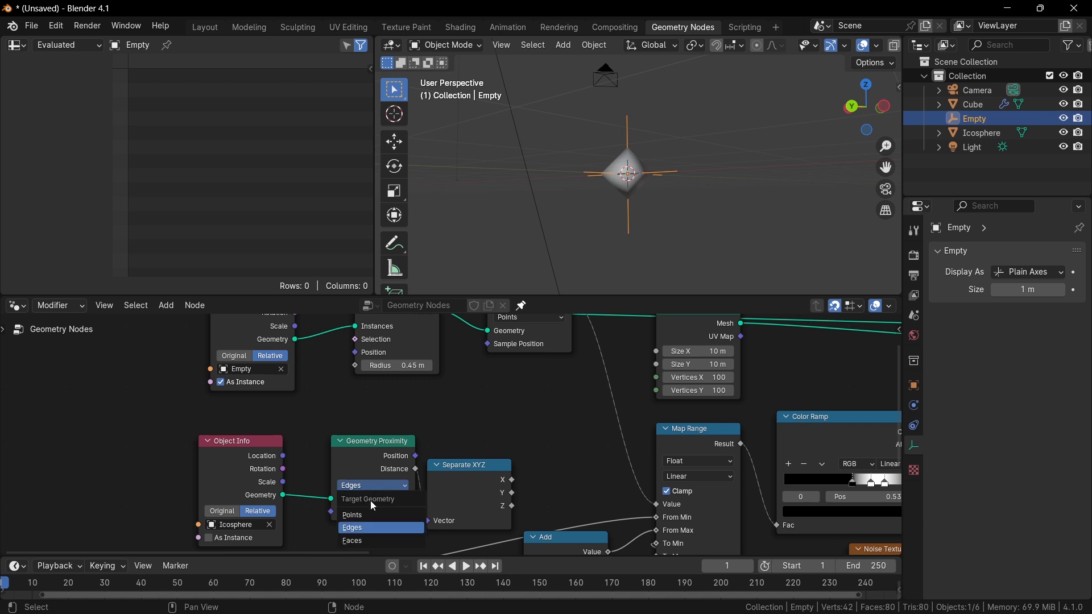
click(356, 542)
click(377, 484)
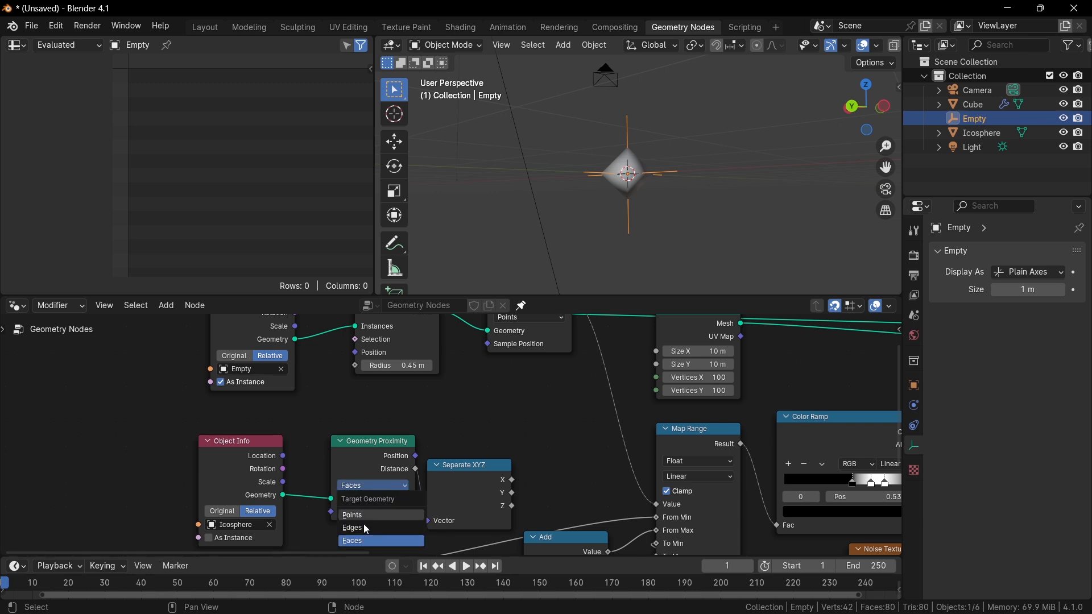
click(397, 539)
scroll(671, 432, down, 3)
middle_drag(671, 432, 512, 459)
scroll(578, 472, down, 3)
middle_drag(578, 471, 504, 463)
scroll(465, 418, up, 2)
drag(360, 358, 357, 392)
key(Escape)
scroll(538, 436, down, 3)
middle_drag(538, 436, 404, 434)
scroll(429, 425, up, 2)
scroll(540, 447, down, 1)
scroll(694, 424, down, 1)
middle_drag(694, 423, 642, 441)
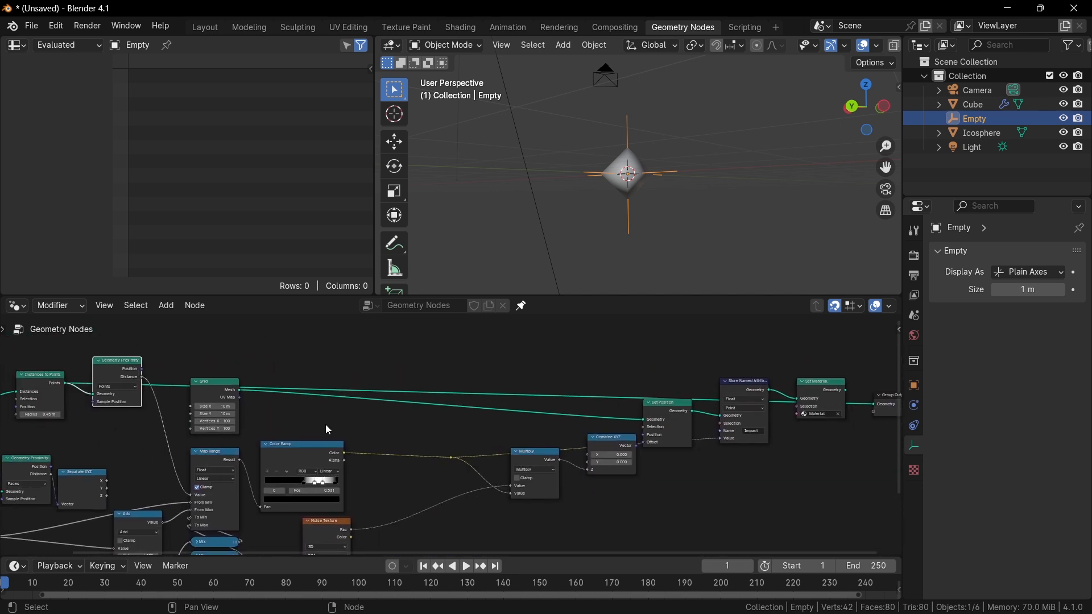
Add a Viewer node on the Grid mesh and feed it an output of the Color Ramp.
ctrl+shift+click(216, 391)
middle_drag(533, 216, 506, 306)
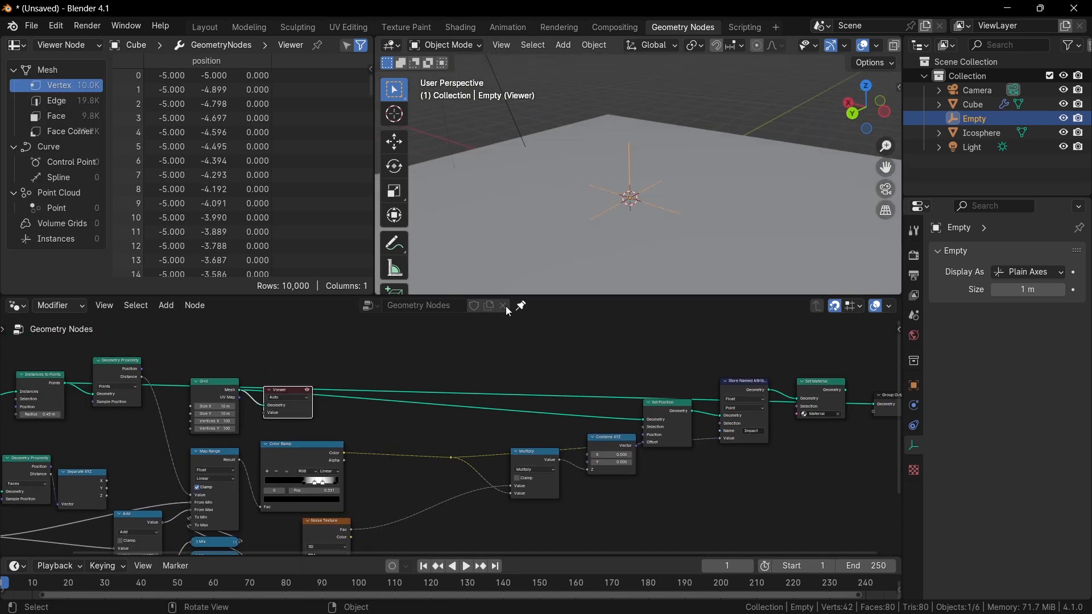
scroll(433, 427, up, 1)
drag(259, 385, 420, 391)
drag(327, 464, 393, 417)
Select the Empty and move it across the grid in the viewport.
click(635, 188)
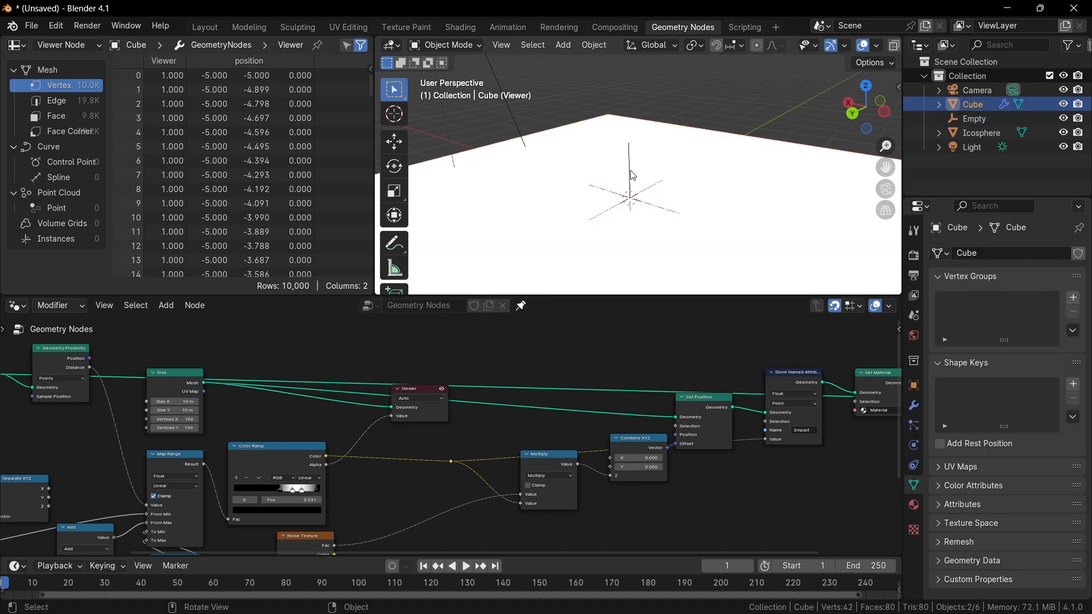
key(g)
right_click(632, 170)
click(638, 201)
click(638, 201)
click(641, 205)
key(g)
click(580, 216)
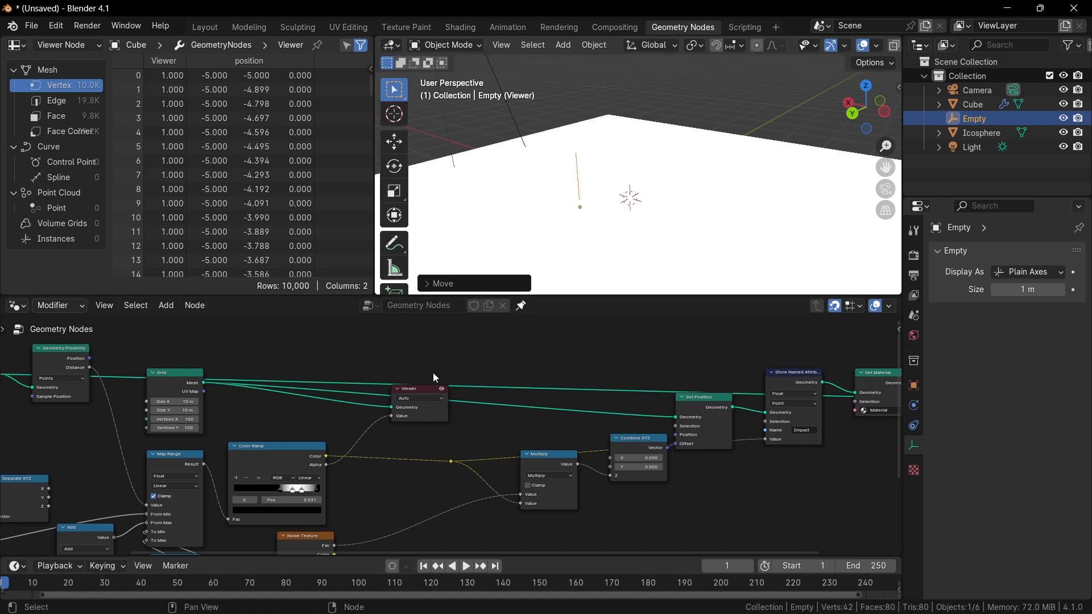
Reposition the Viewer node and connect the Color Ramp's Color output to its Value input.
middle_drag(532, 393, 771, 395)
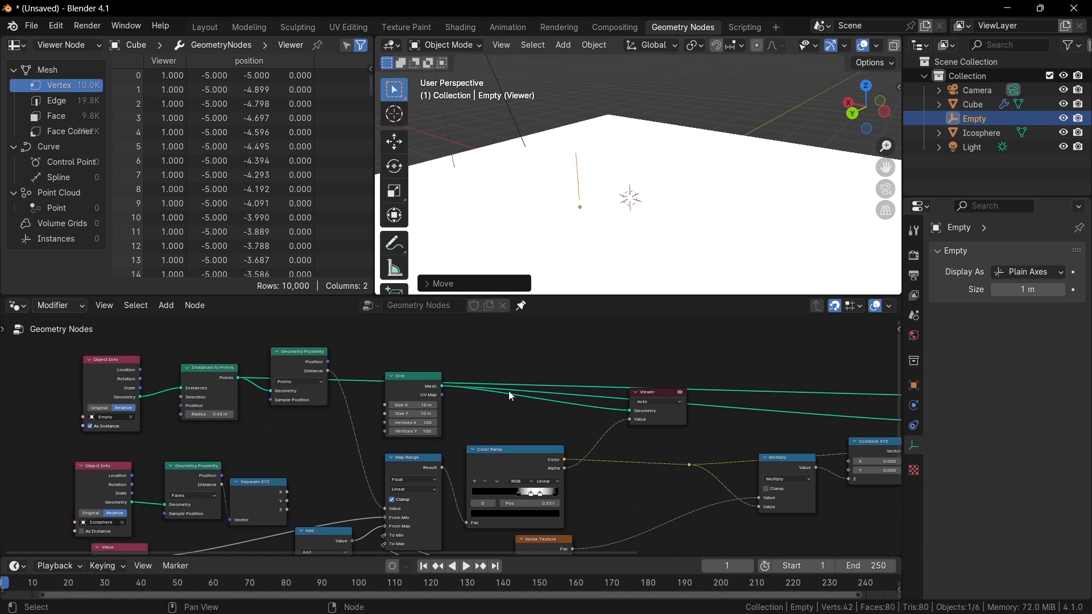
scroll(510, 394, up, 4)
middle_drag(467, 412, 546, 380)
middle_drag(605, 436, 566, 432)
drag(648, 444, 737, 389)
Move the Empty up above the grid.
key(g)
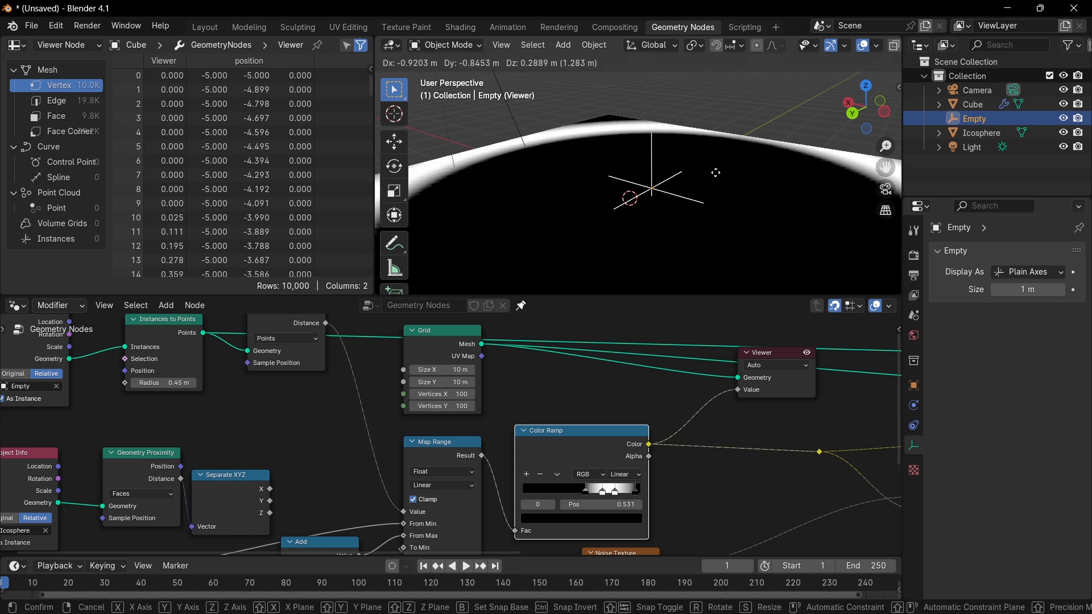
scroll(632, 177, down, 3)
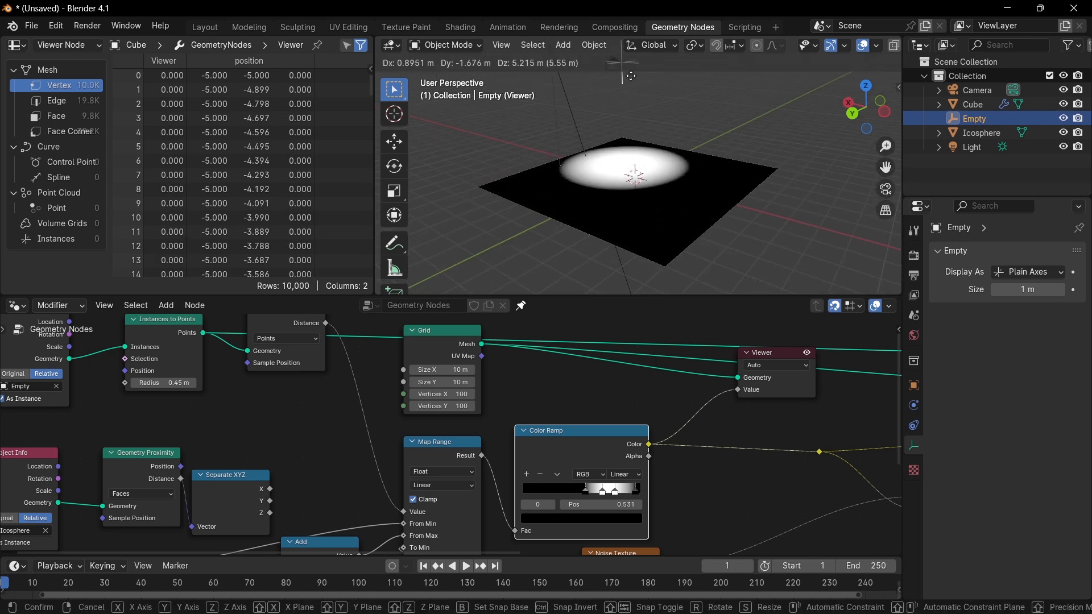
click(634, 94)
Set the Empty's Geometry Proximity node target geometry to Faces.
middle_drag(223, 384, 225, 387)
scroll(226, 387, up, 2)
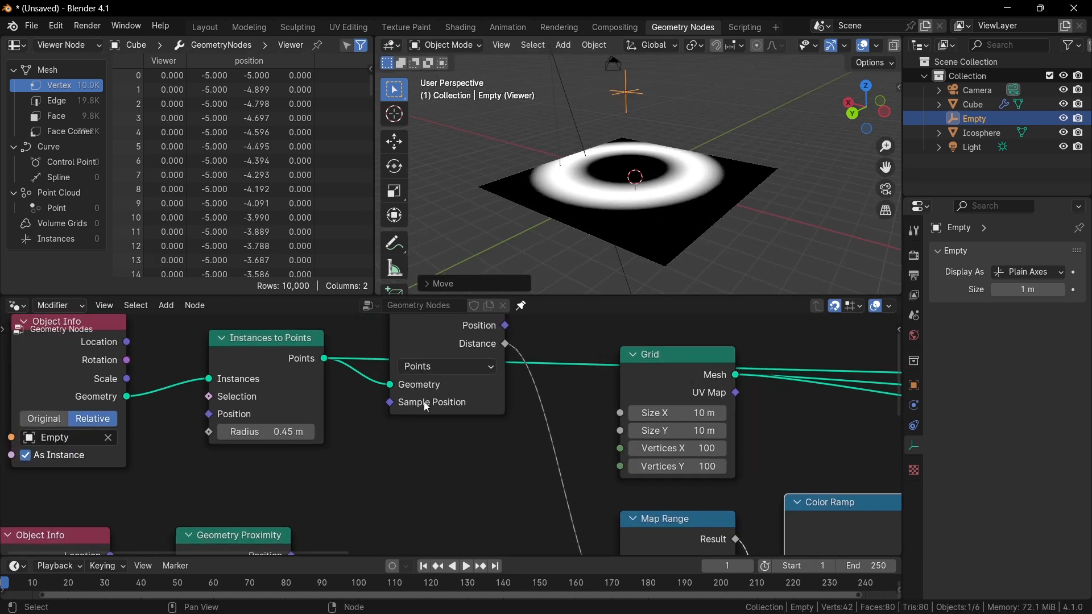
click(446, 366)
click(427, 443)
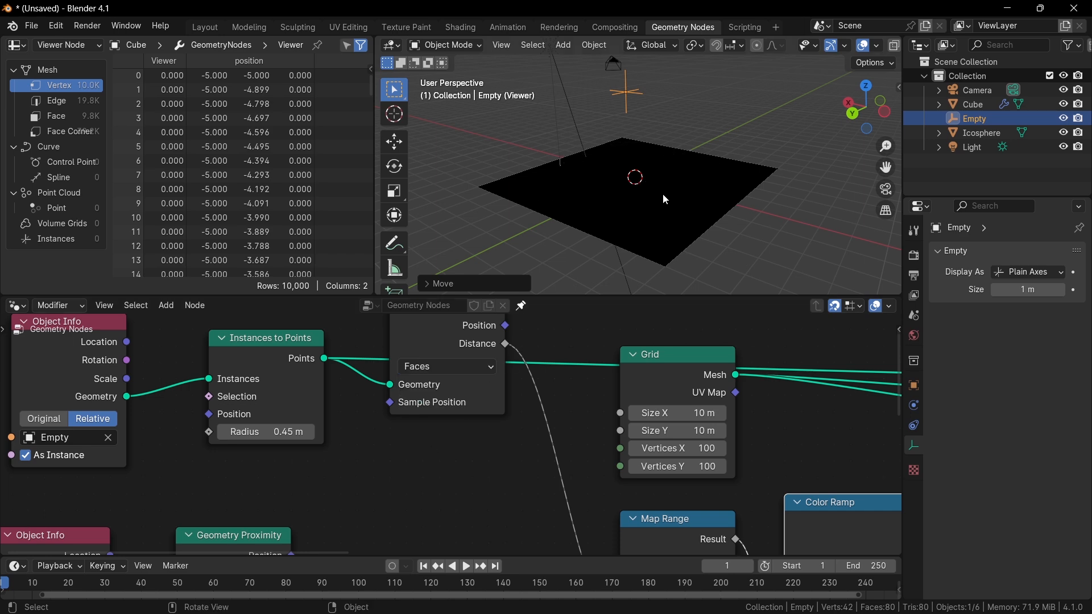
Set the Geometry Proximity node's target geometry to Points.
middle_drag(455, 375, 421, 418)
scroll(421, 418, down, 1)
click(417, 418)
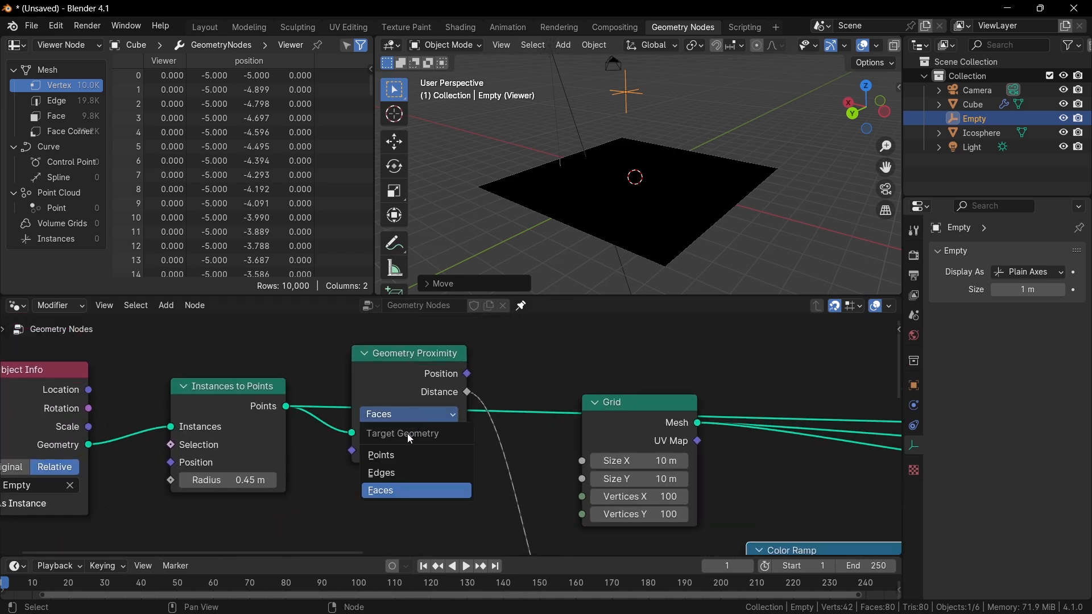
click(413, 456)
Undo the last seven changes and redo three of them.
scroll(495, 475, down, 2)
middle_drag(598, 480, 426, 449)
scroll(426, 448, down, 2)
key(ctrl+z)
key(ctrl+z)
key(ctrl+z)
key(ctrl+z)
key(ctrl+z)
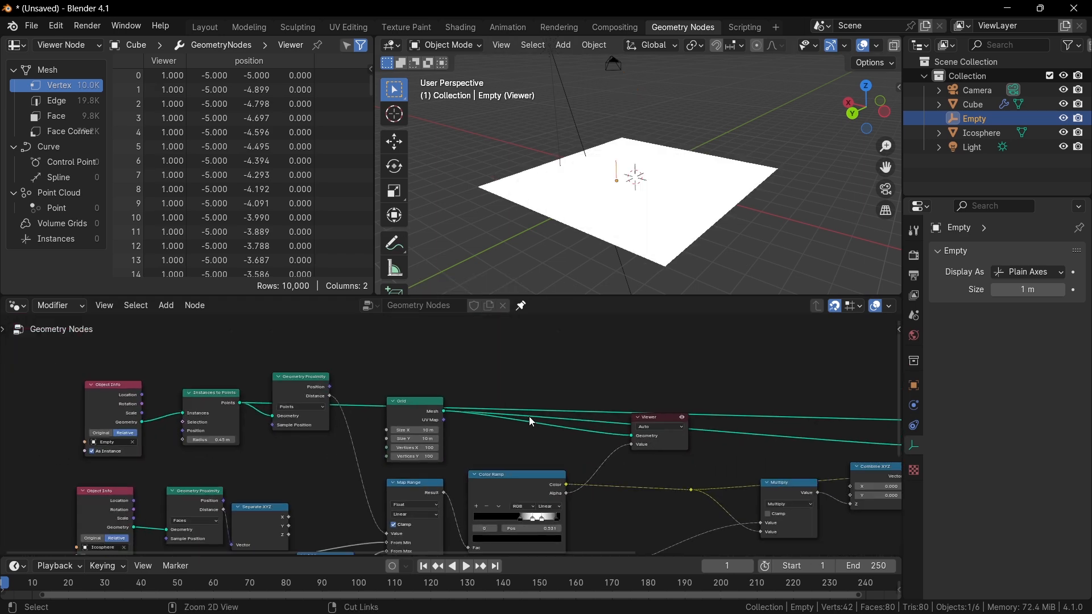
key(ctrl+z)
key(ctrl+z)
key(ctrl+z)
key(ctrl+z)
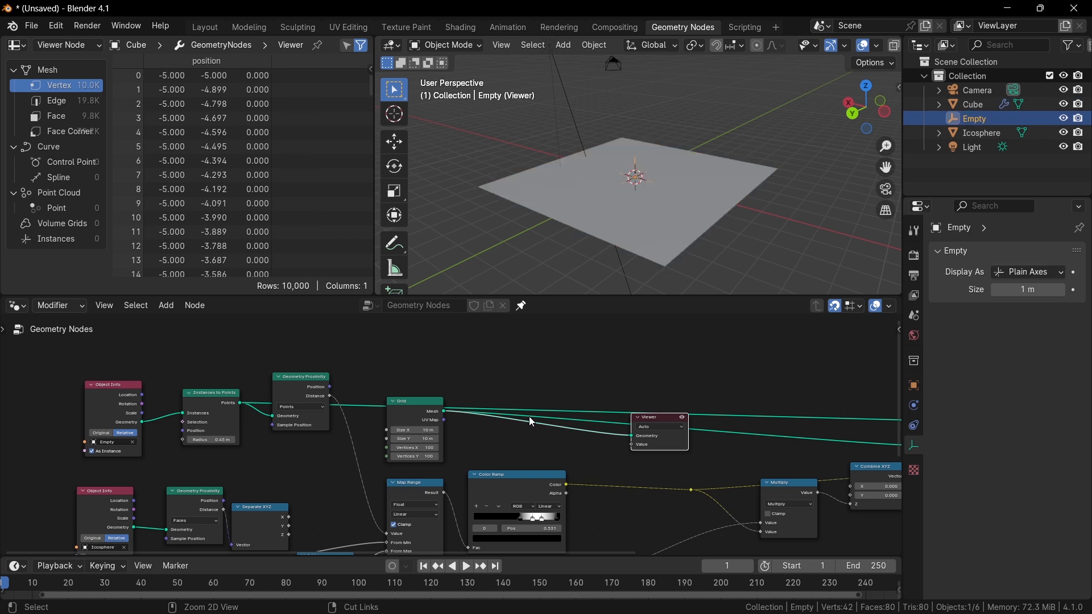
key(ctrl+z)
key(ctrl+shift+z)
key(ctrl+shift+z)
key(ctrl+shift+z)
key(ctrl+shift+z)
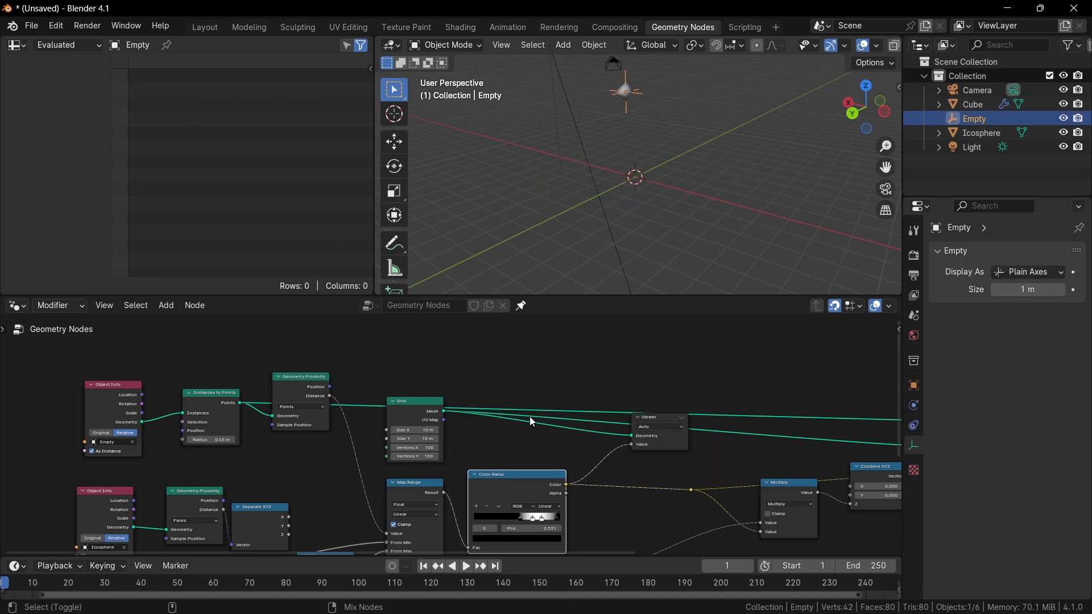
Open the save dialog and navigate to the Tanpa Budget\Memahami Geometry Nodes folder on the F drive.
key(ctrl+s)
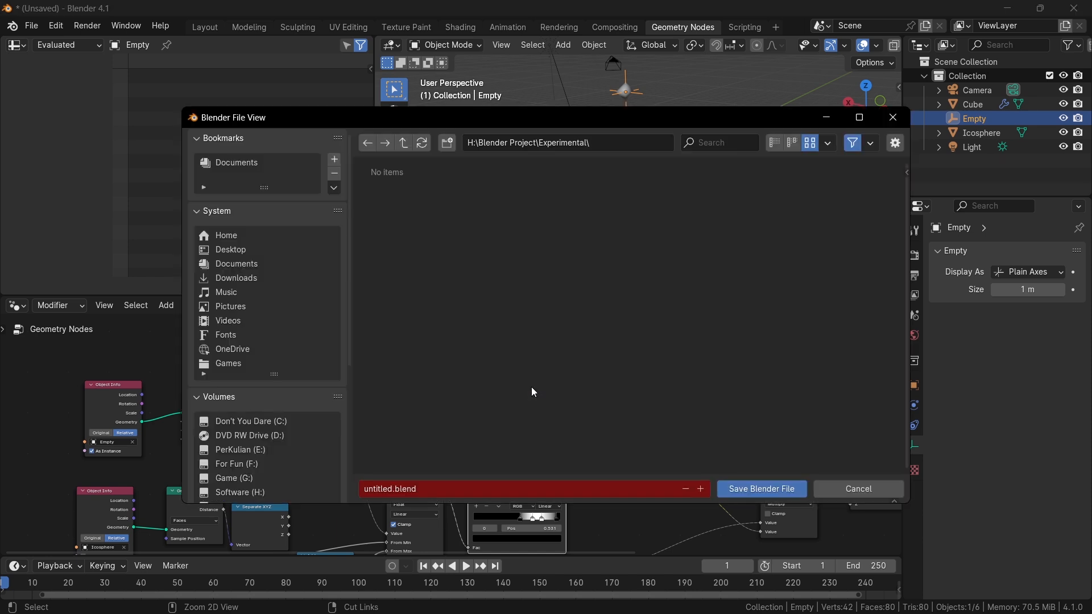
scroll(317, 384, down, 4)
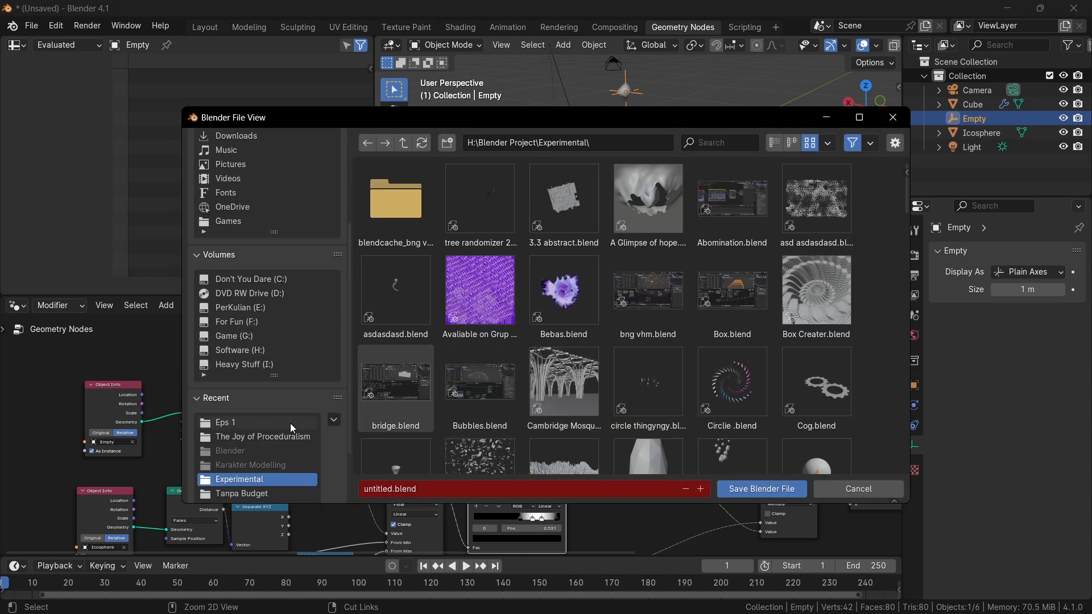
click(281, 423)
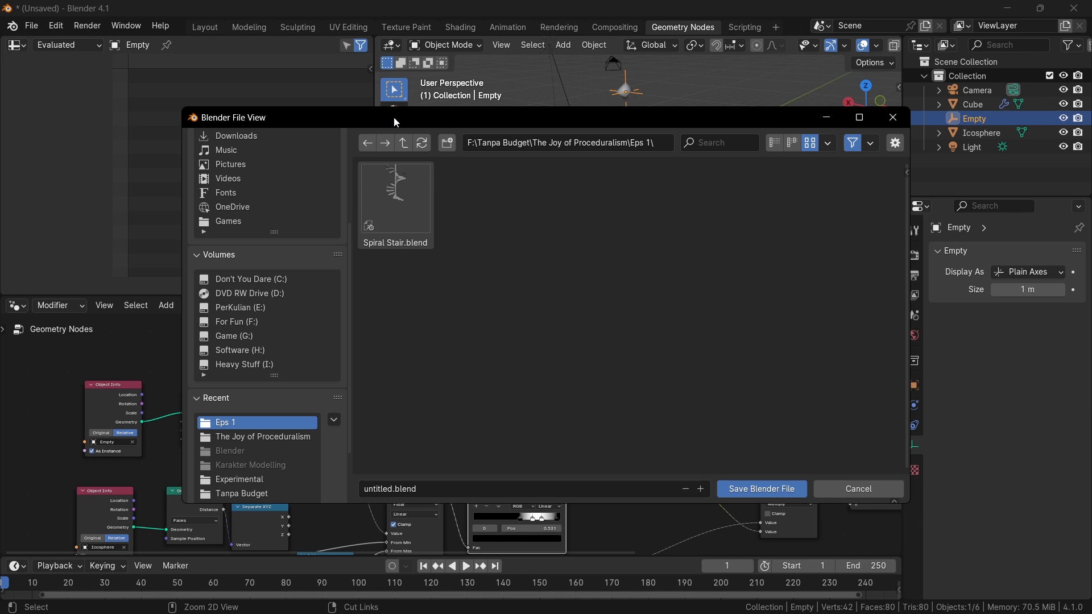
click(404, 143)
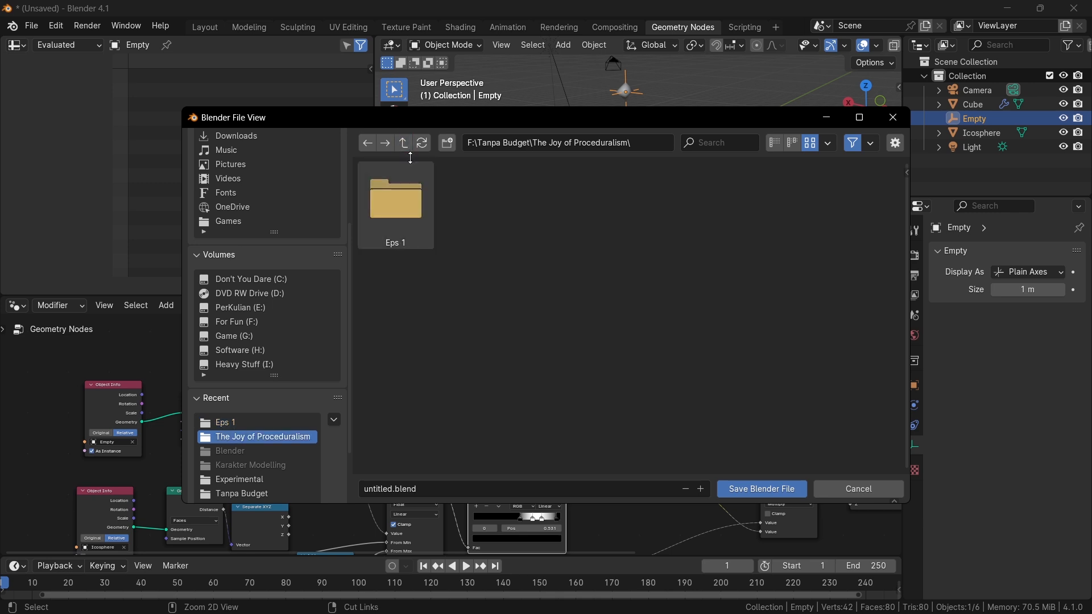
click(404, 143)
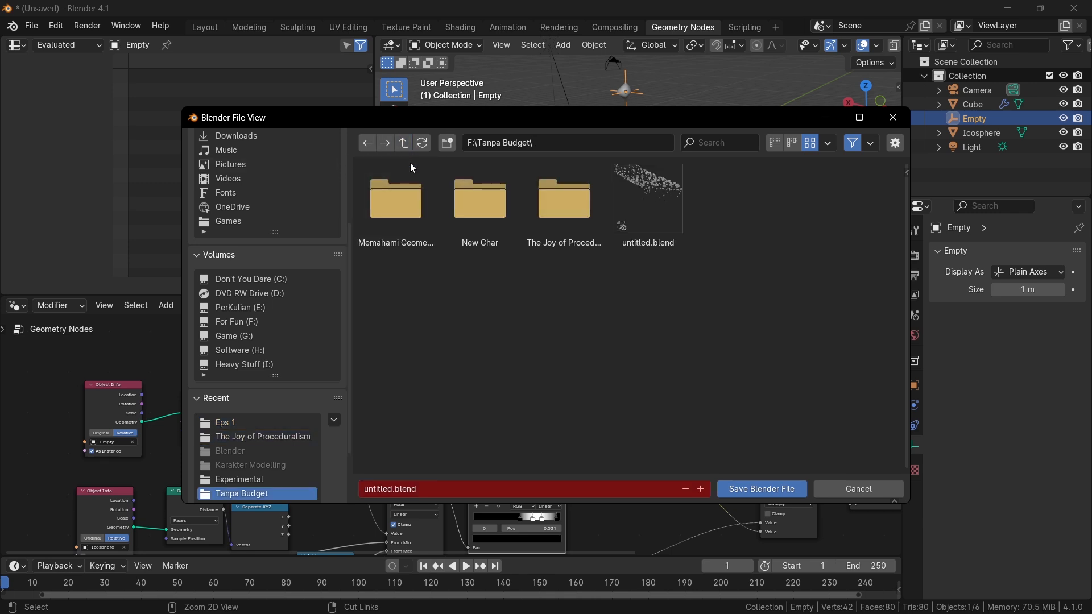
double_click(386, 218)
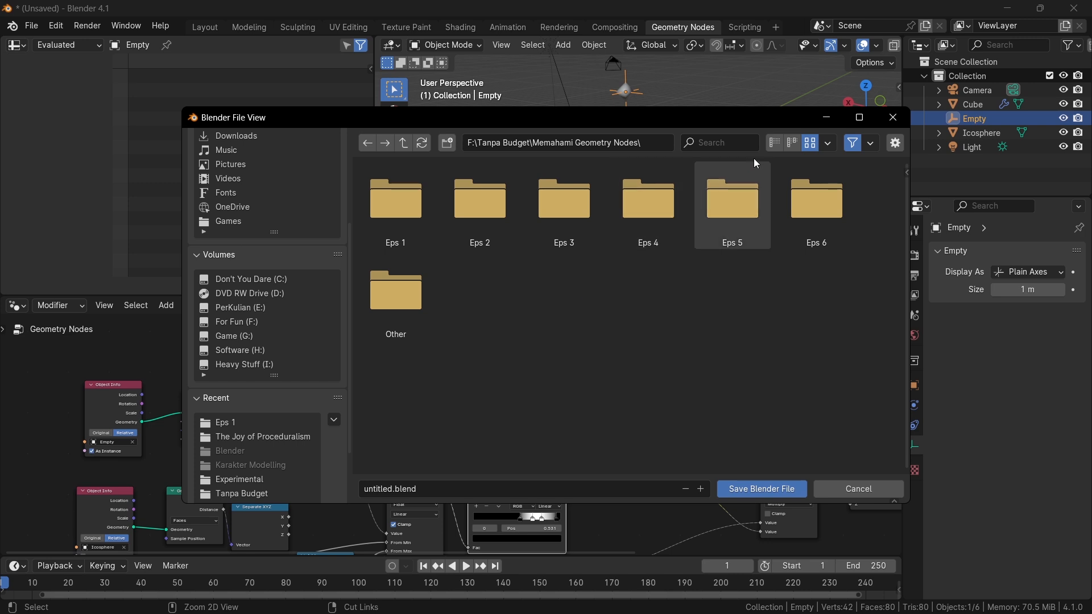
Create a new folder named Eps 7, open it, and save the blend file there as untitled.blend.
click(453, 149)
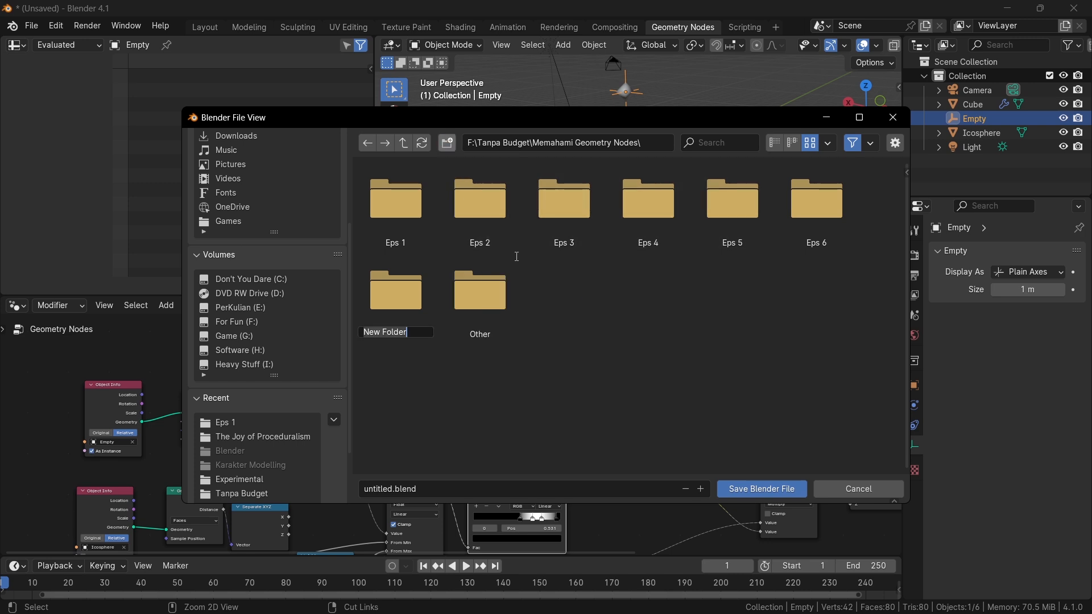
text(Eps 7)
key(Return)
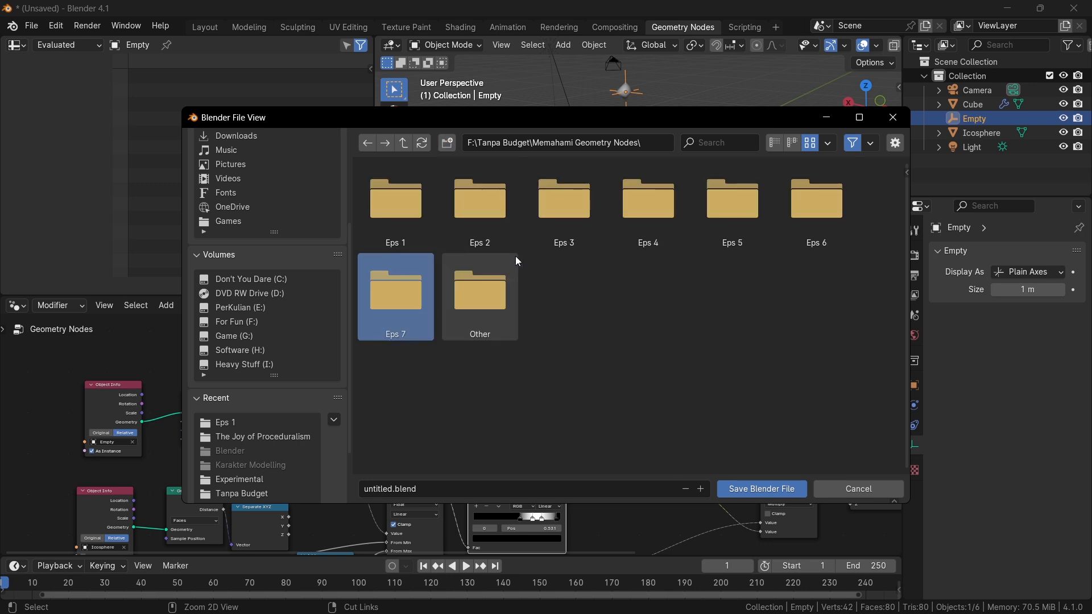
double_click(393, 301)
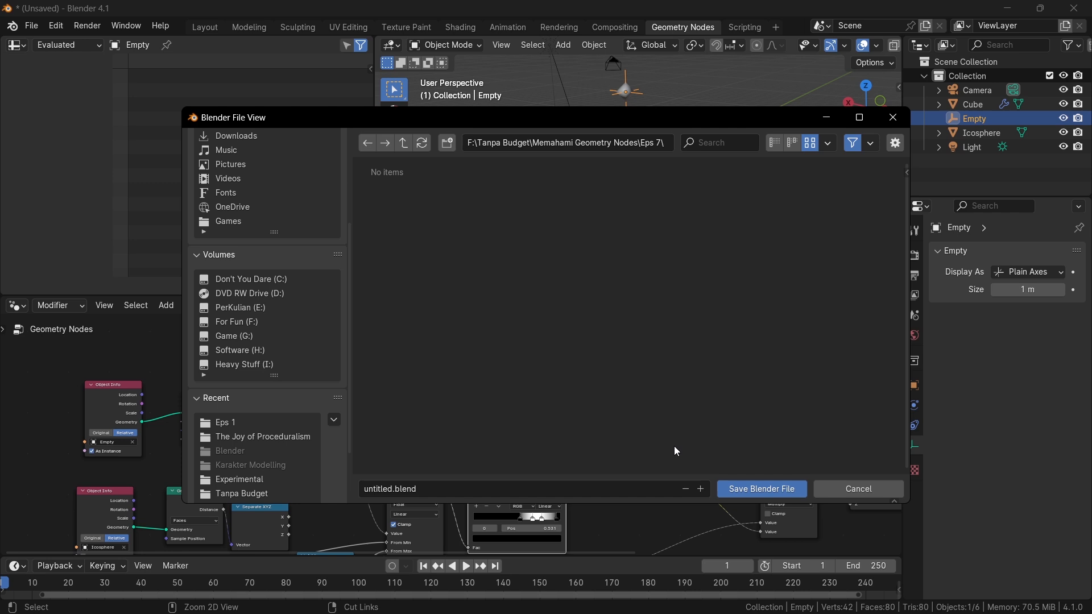
click(751, 487)
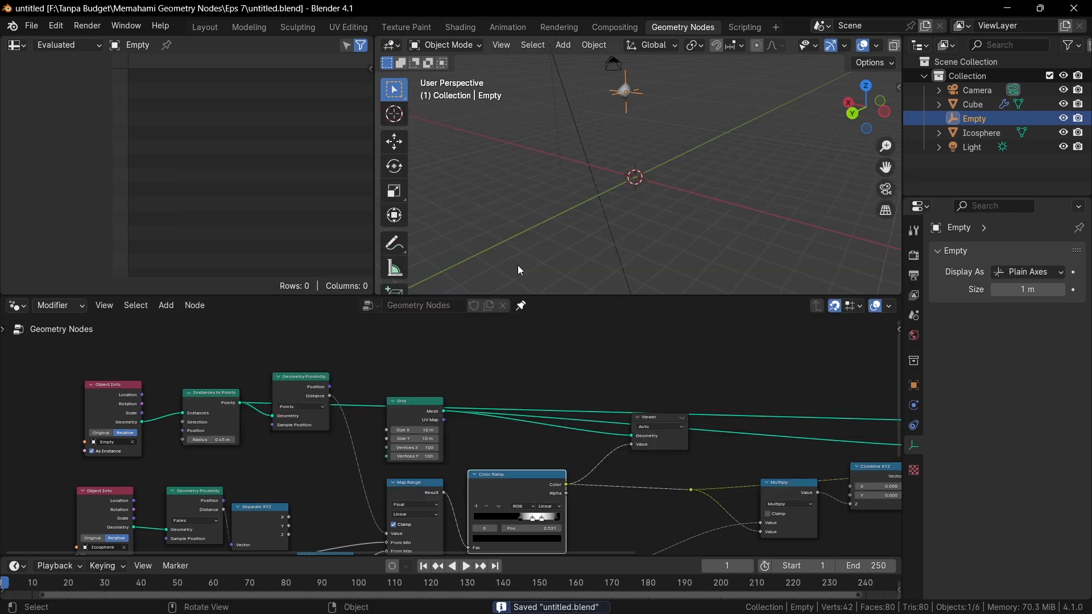
Select the Set Material node before the Group Output and move the Empty about 2.2 m down.
scroll(822, 415, down, 2)
middle_drag(822, 415, 541, 341)
middle_drag(703, 351, 712, 393)
scroll(717, 392, up, 1)
alt+shift+click(748, 373)
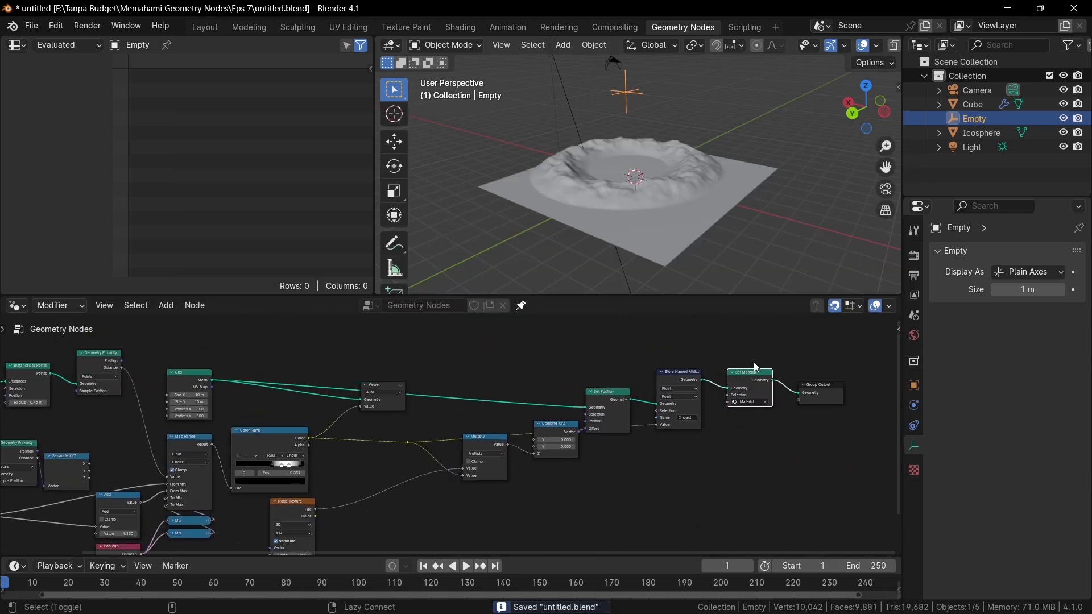
key(g)
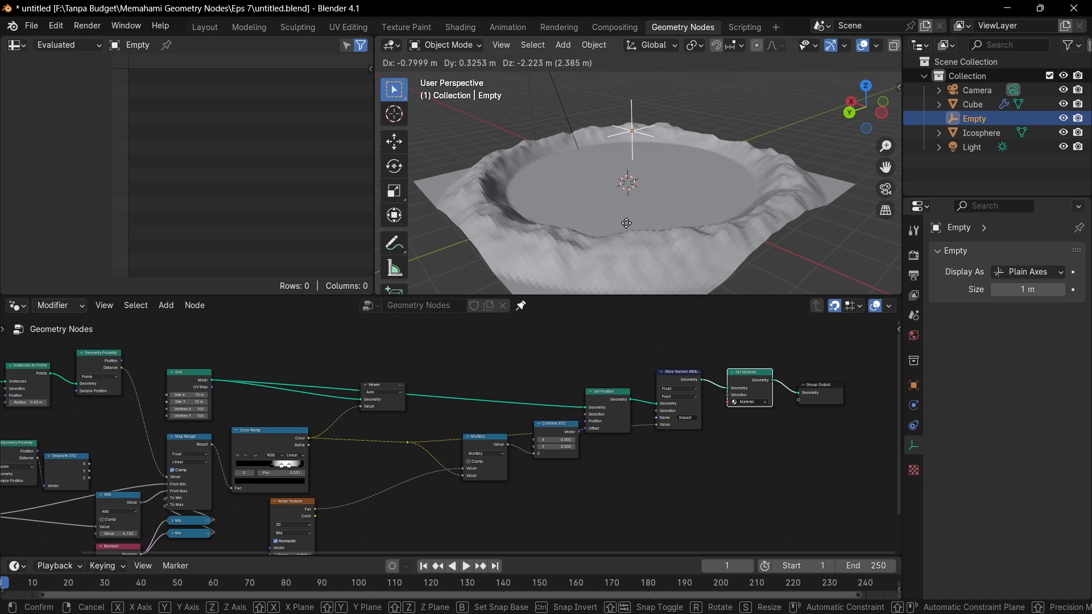
click(627, 224)
Delete the Viewer node from the node tree.
scroll(319, 415, down, 3)
middle_drag(318, 416, 512, 415)
scroll(439, 417, up, 5)
middle_drag(439, 418, 438, 393)
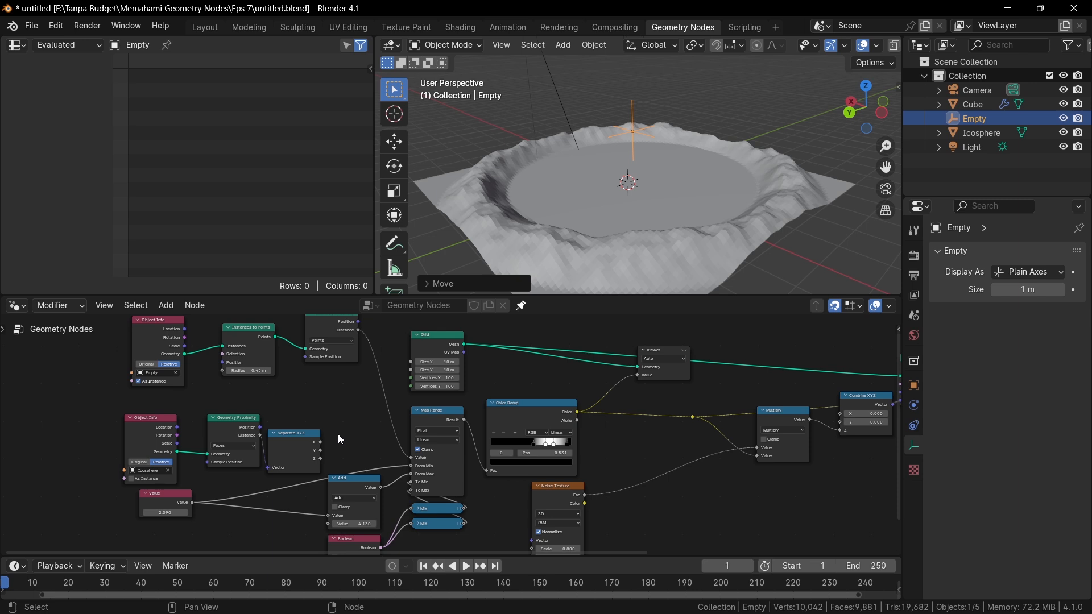
scroll(490, 425, up, 5)
middle_drag(583, 375, 470, 439)
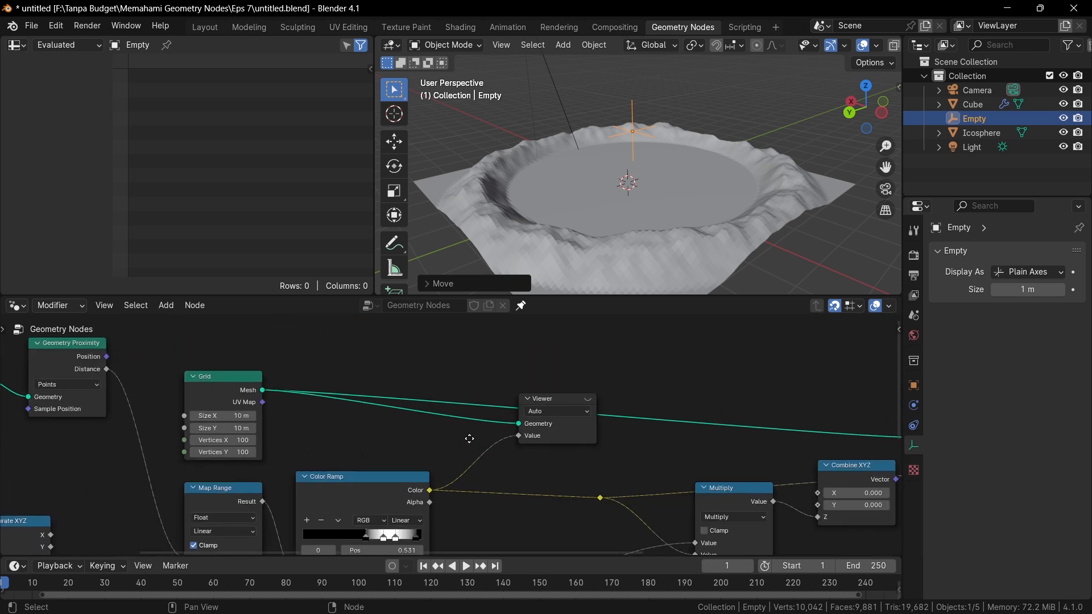
click(511, 414)
key(x)
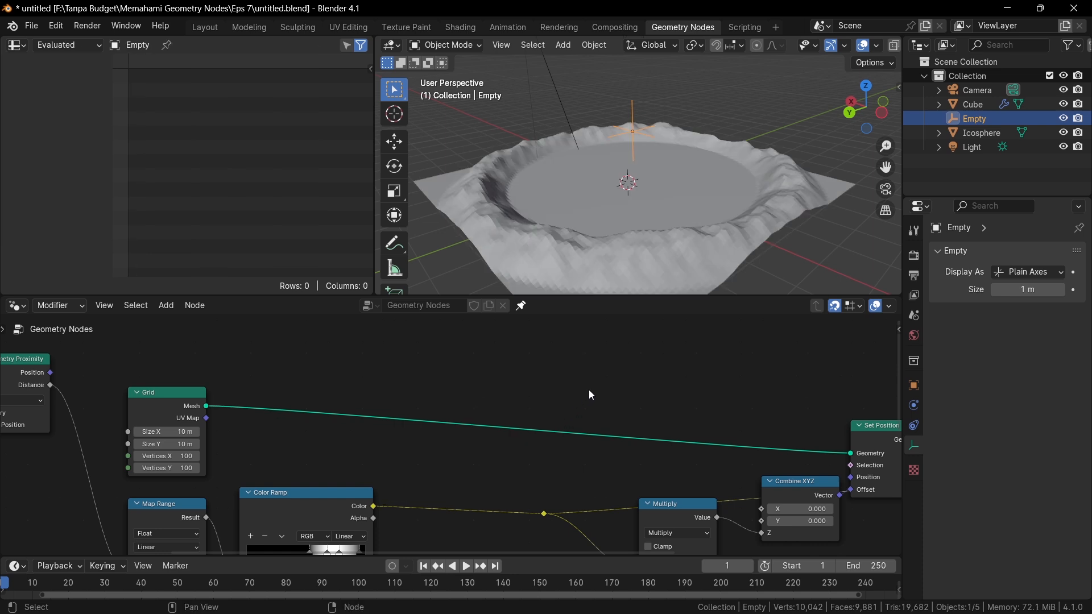
Move the Empty about 3.4 m up above the grid.
scroll(630, 363, down, 3)
middle_drag(631, 362, 334, 382)
middle_drag(524, 388, 421, 401)
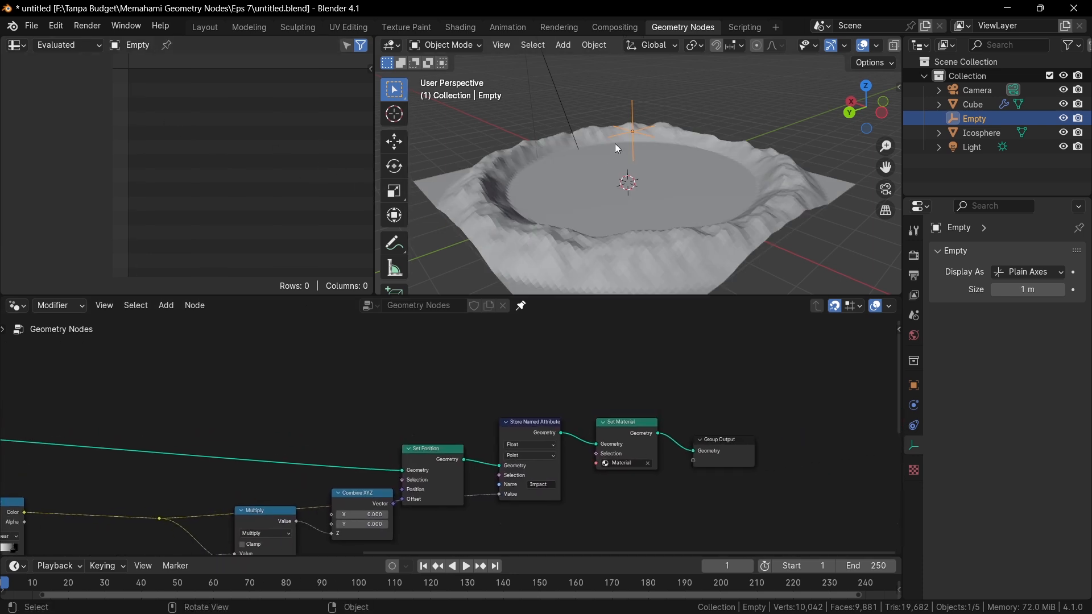
key(g)
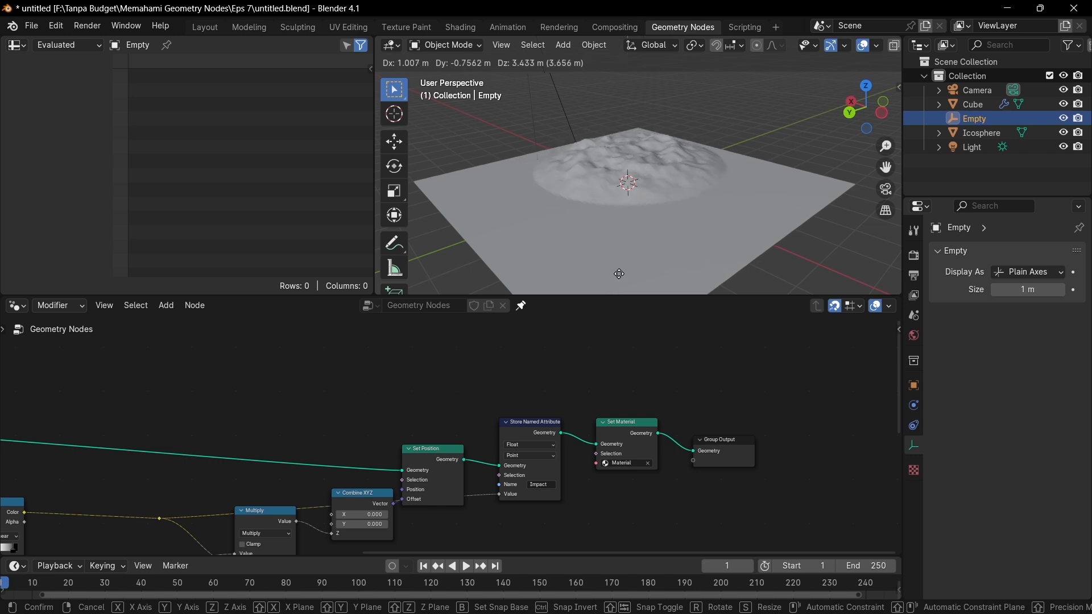
click(619, 274)
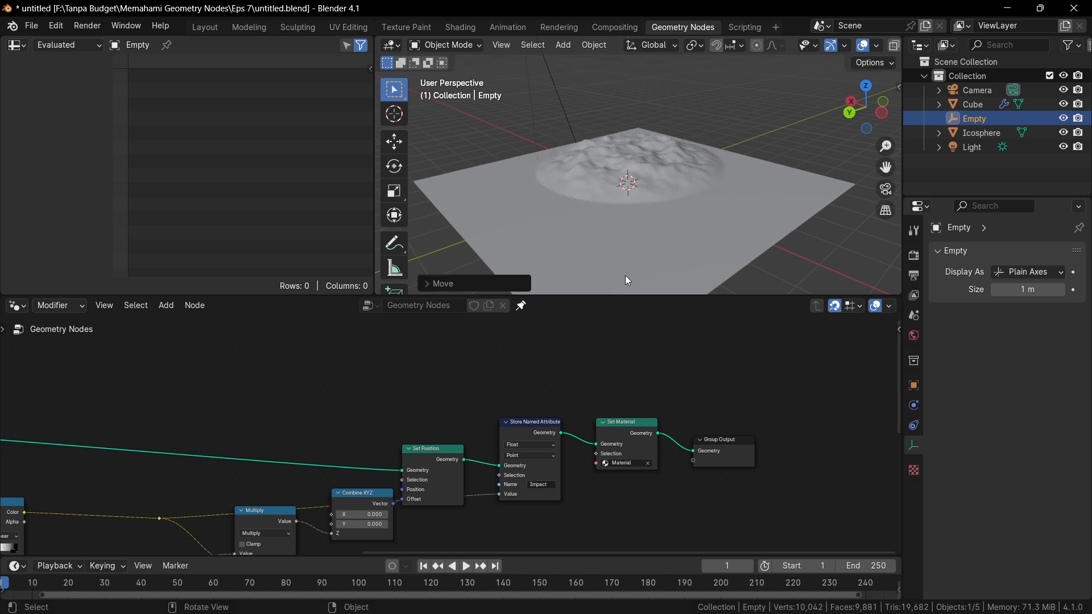
middle_drag(701, 103, 846, 243)
key(alt+Tab)
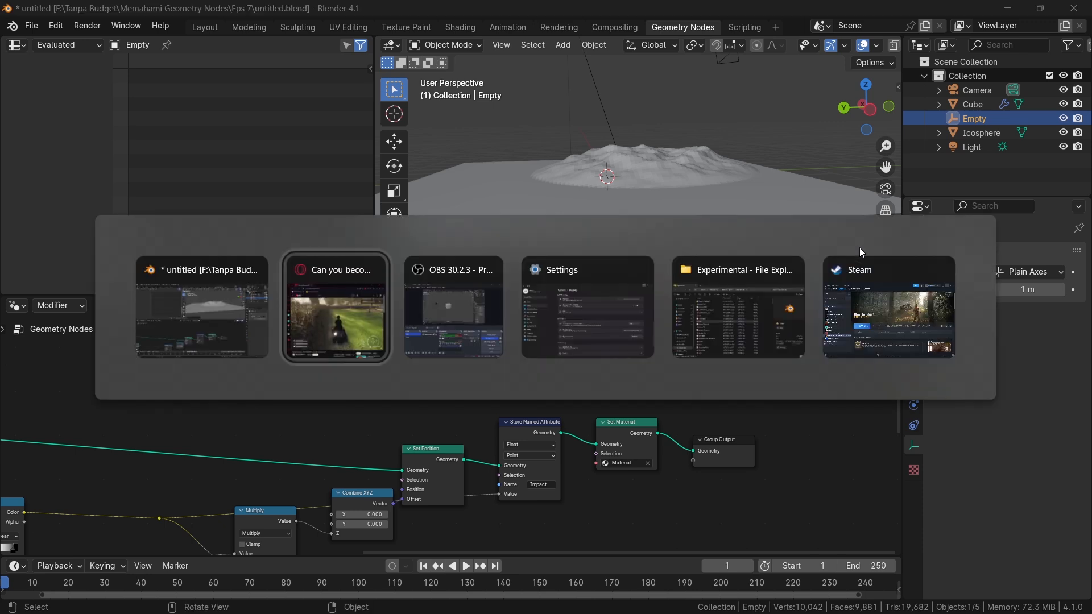